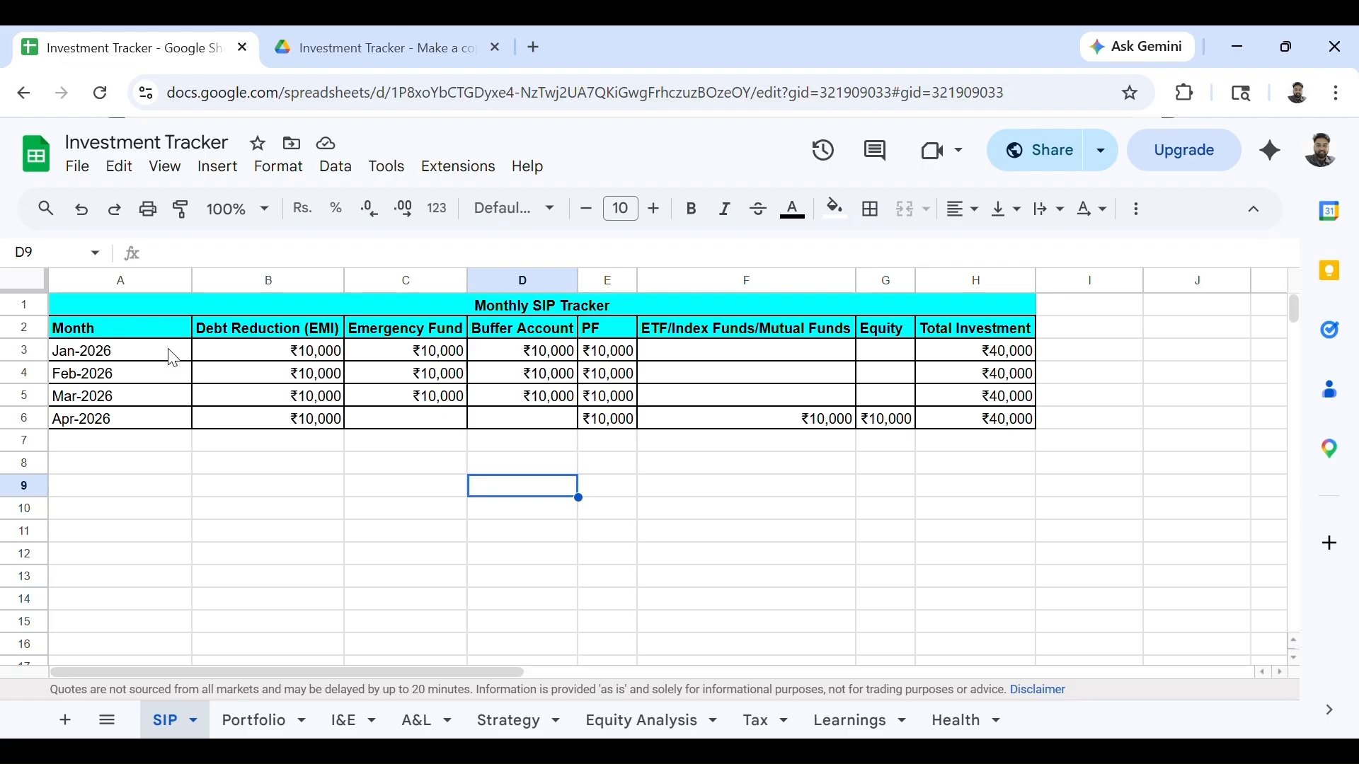
Examine the monthly contributions in the Monthly SIP Tracker and the formula behind January's Total Investment.
left_click_drag(145, 338, 156, 443)
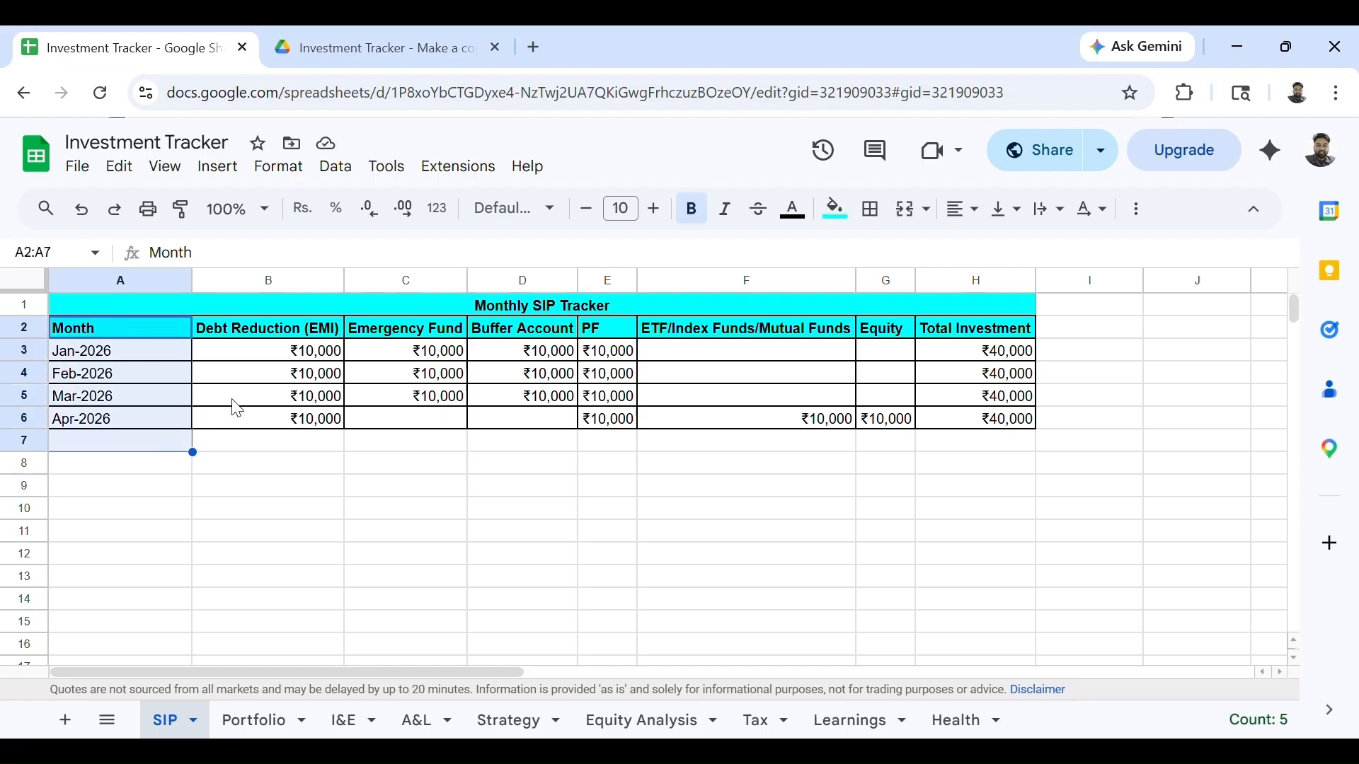
left_click(266, 398)
left_click(450, 399)
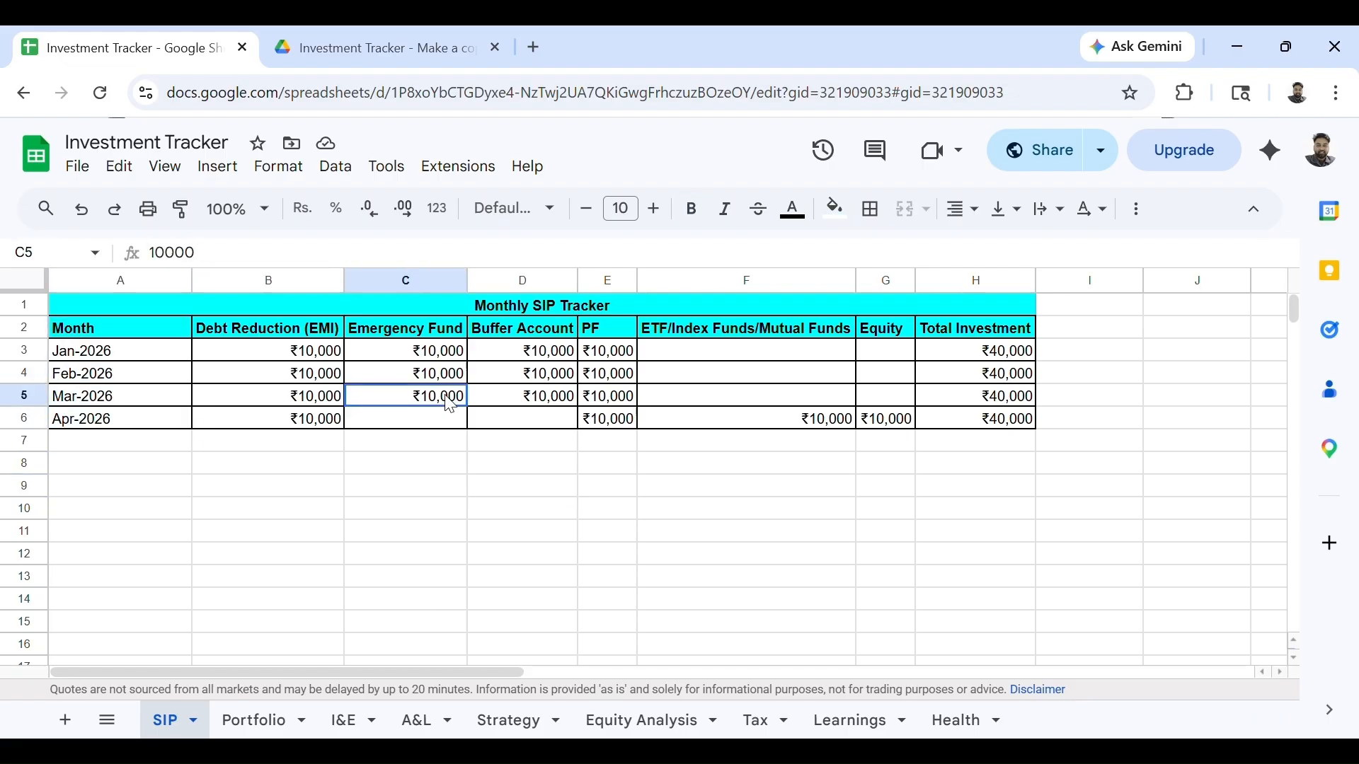
left_click(531, 400)
left_click(617, 403)
left_click(324, 361)
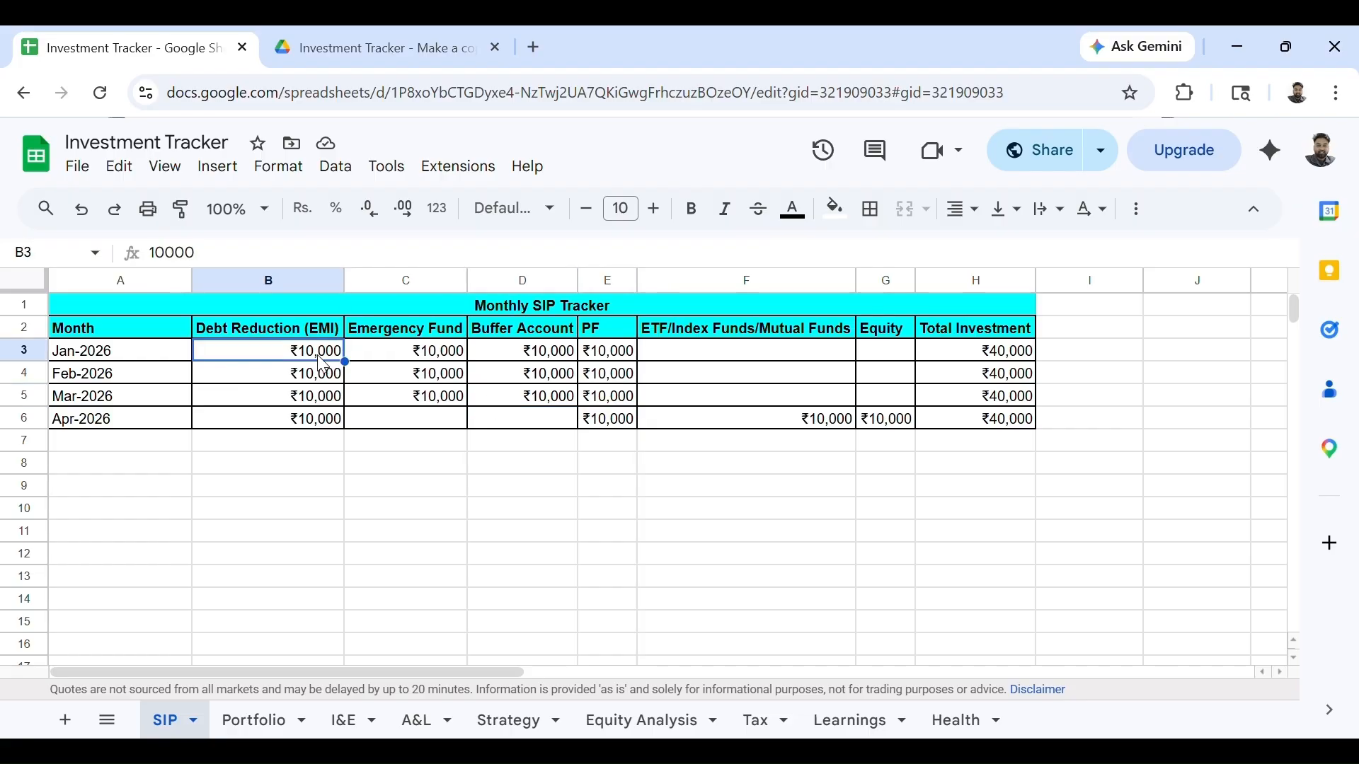
left_click(382, 363)
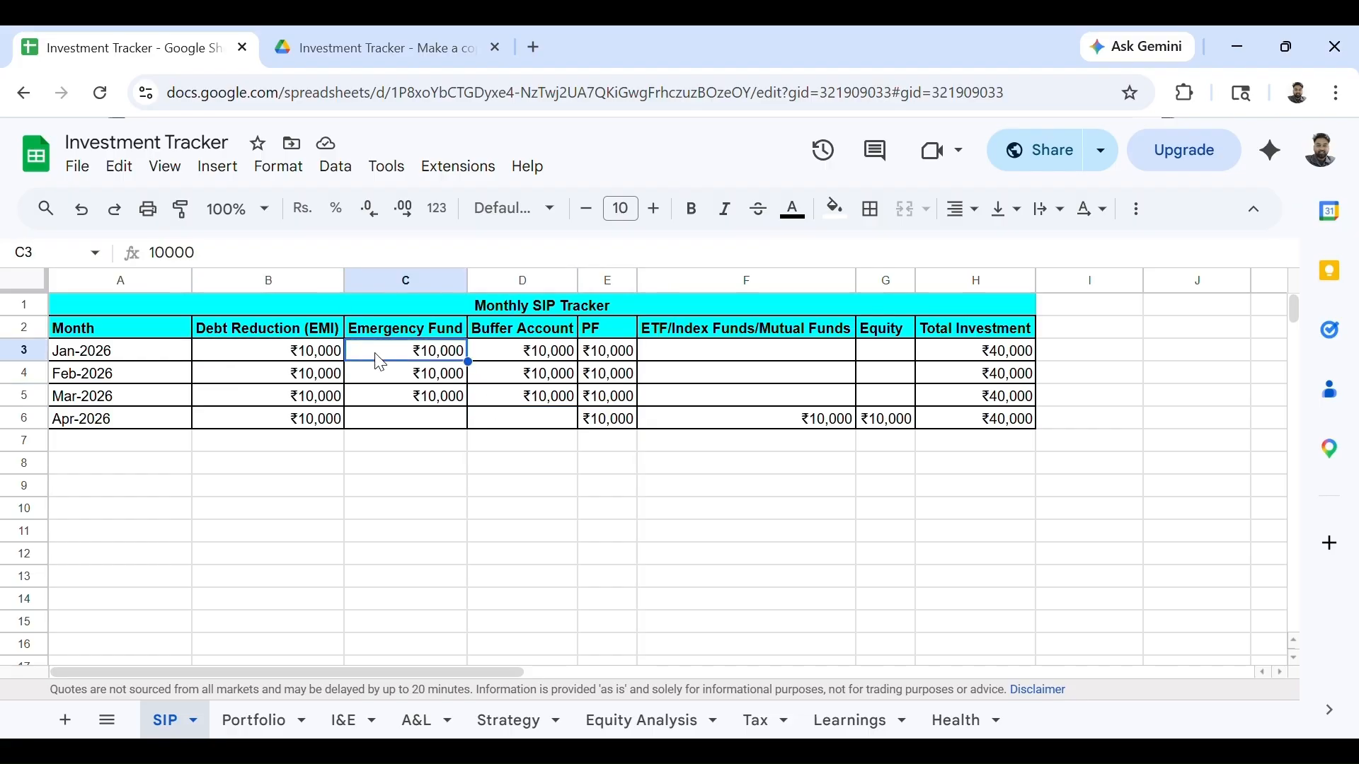
left_click(516, 366)
left_click(620, 365)
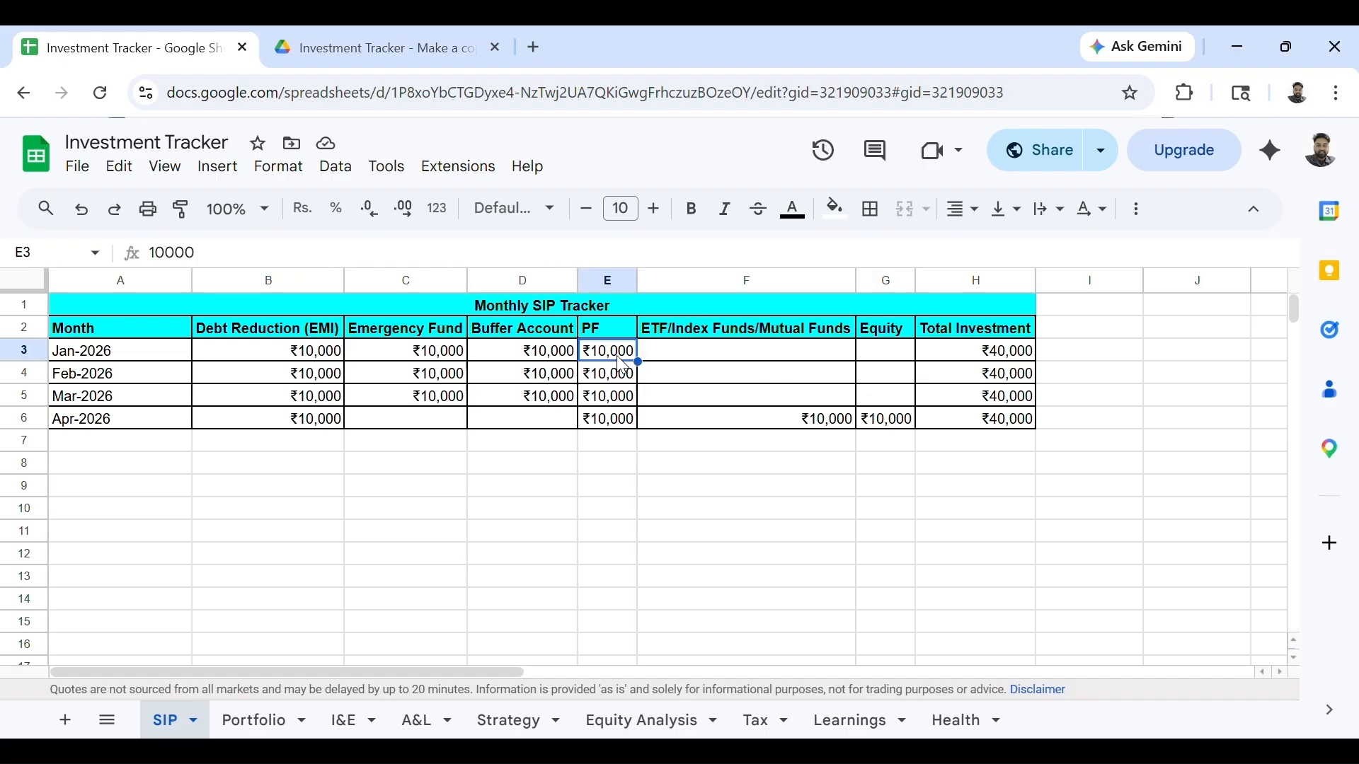
left_click(720, 369)
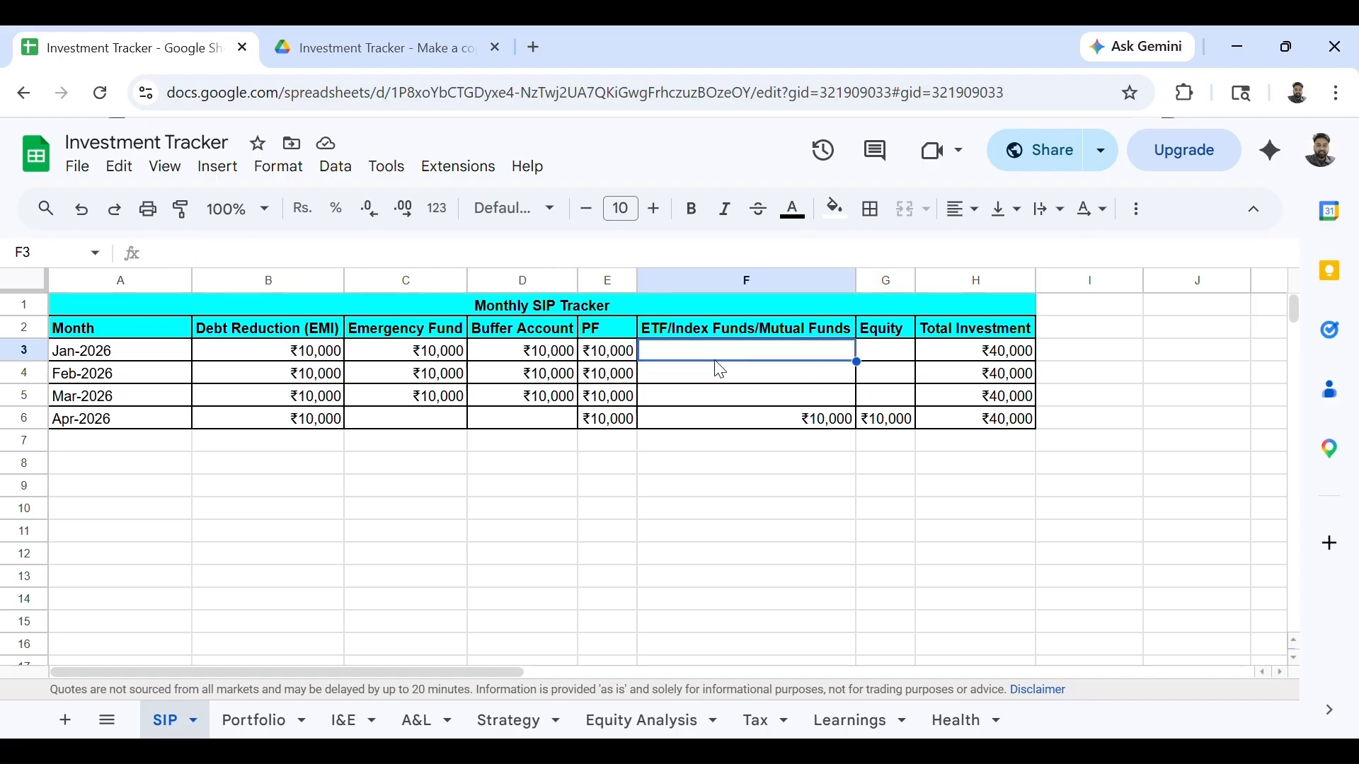
left_click(876, 365)
left_click(931, 363)
double_click(937, 364)
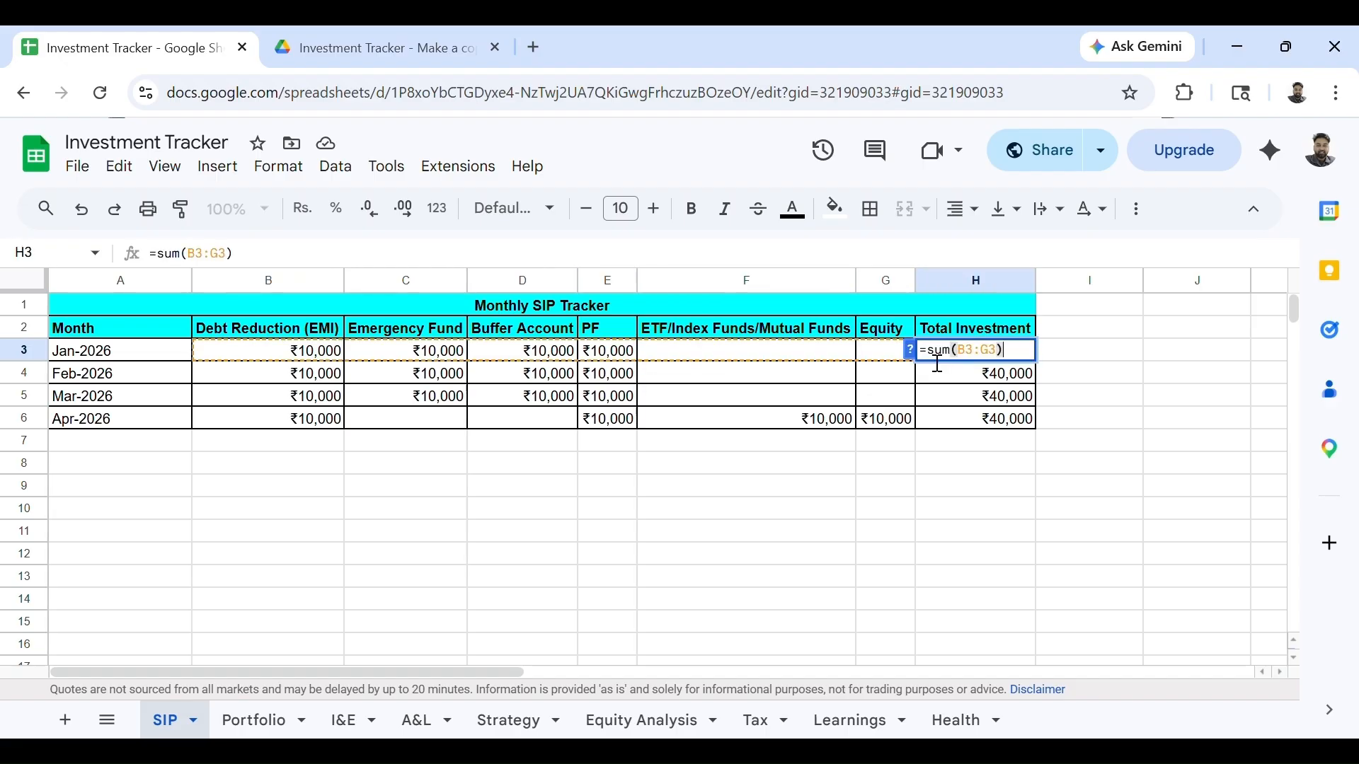
key("Escape")
left_click(542, 423)
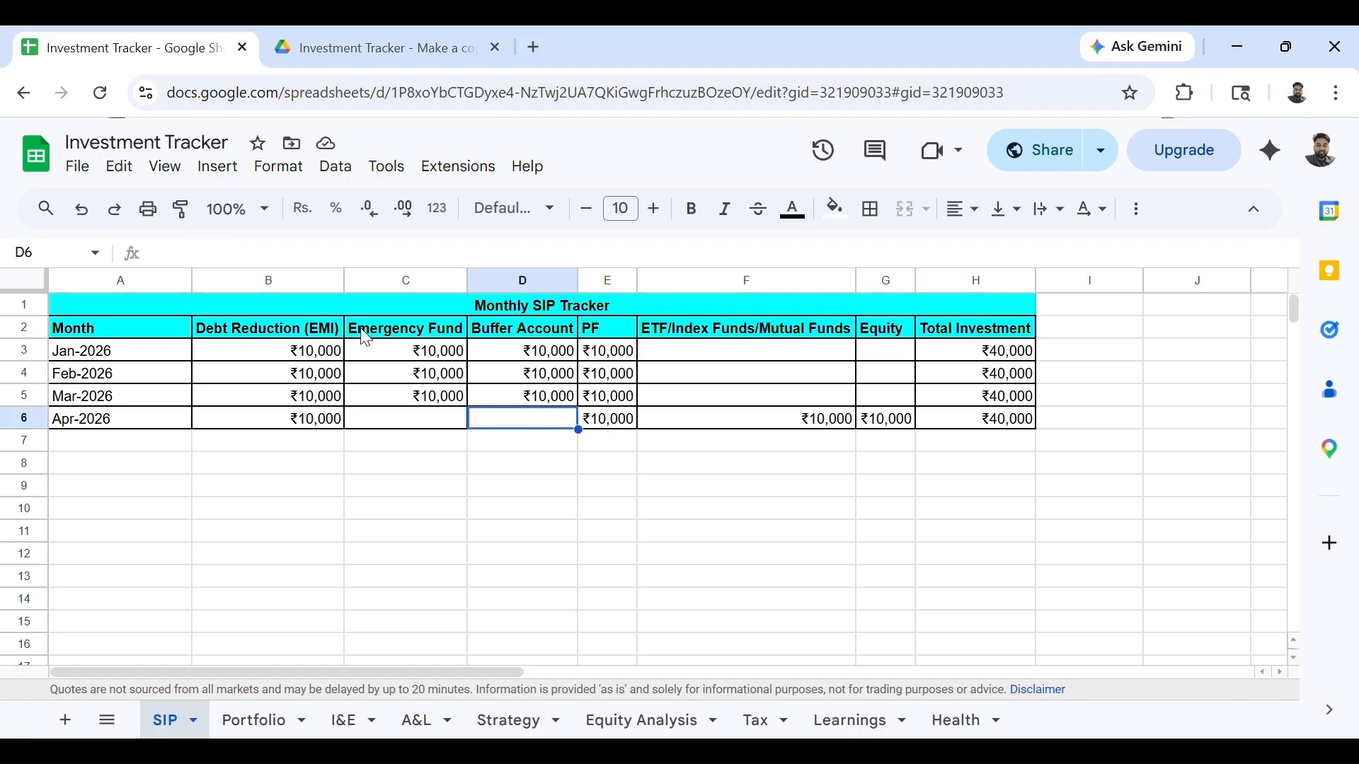
Review the Debt Reduction (EMI), Emergency Fund and Buffer Account columns of the SIP tracker one after another.
left_click(304, 282)
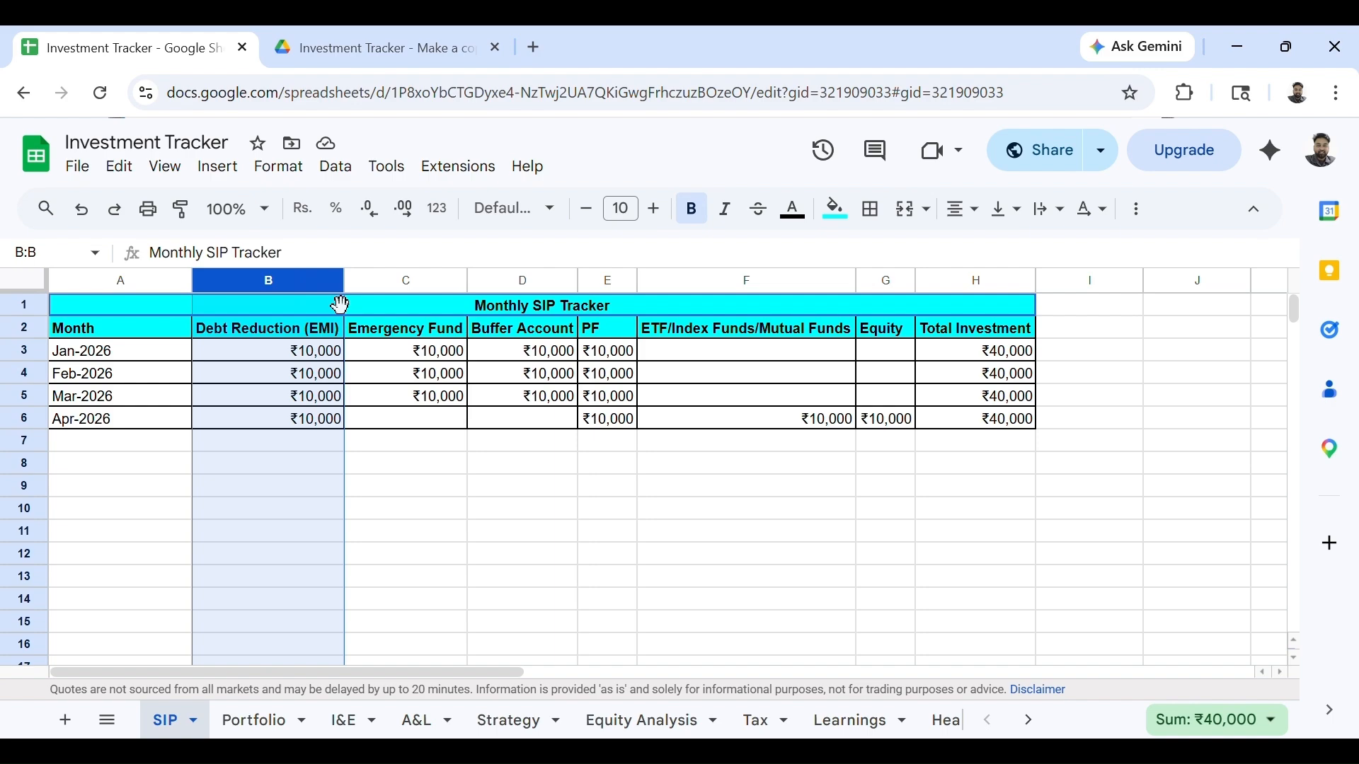
left_click(389, 281)
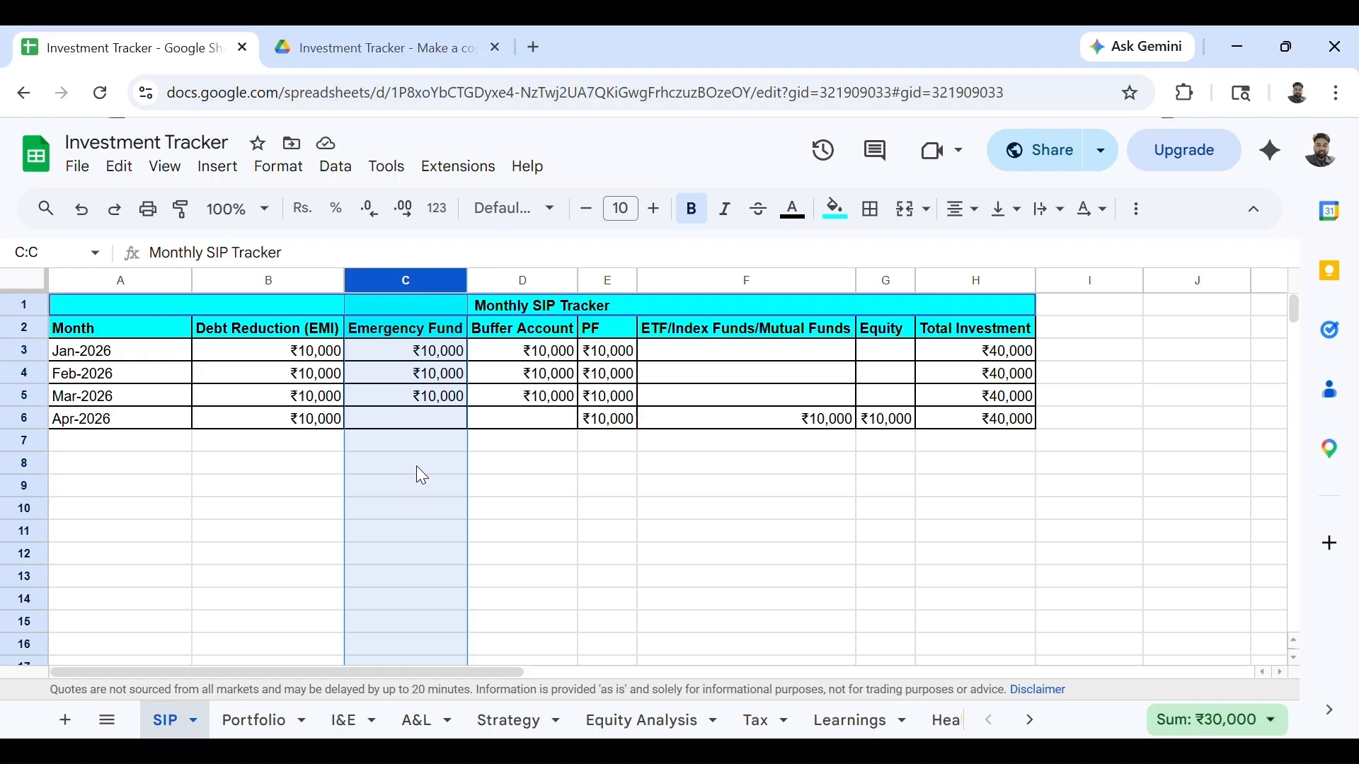
left_click(525, 286)
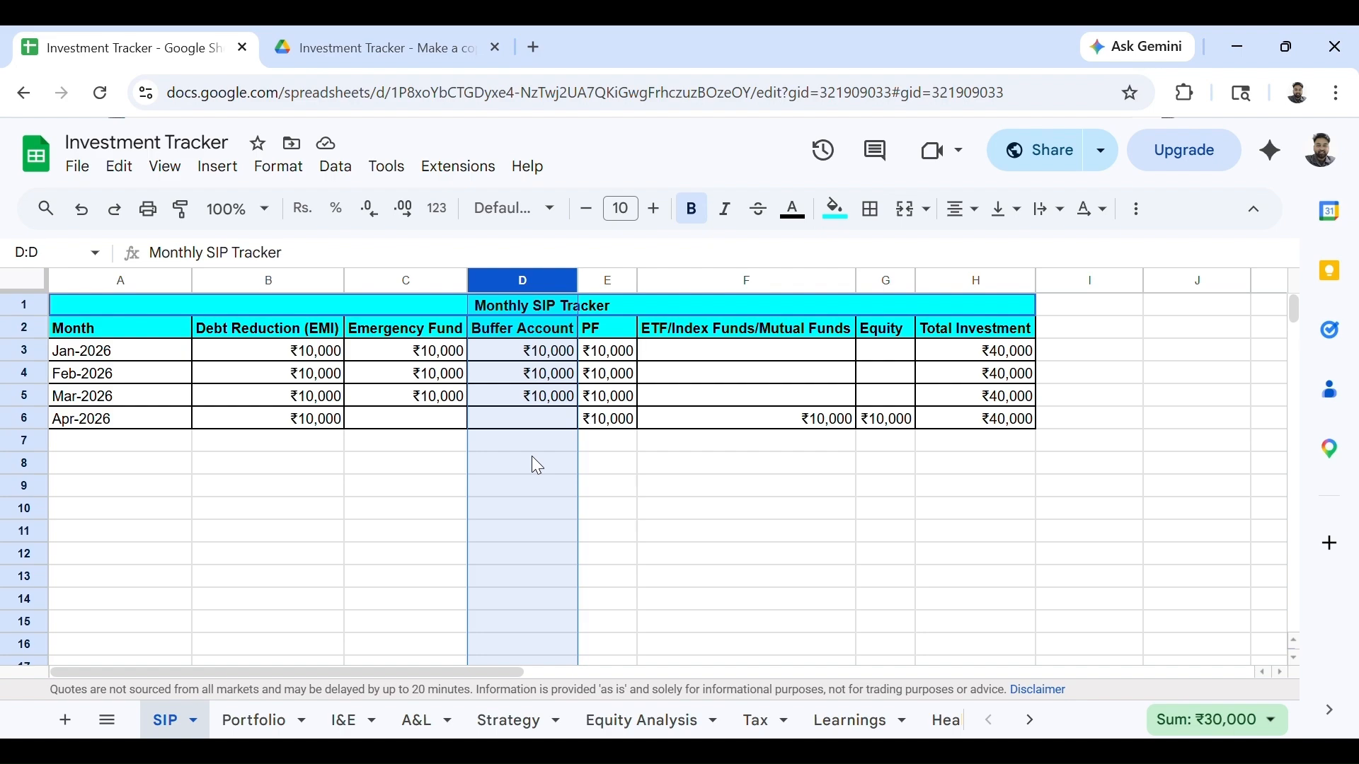
Enter a Main Account label in C9 with the amount 40000 beside it in D9.
left_click(402, 496)
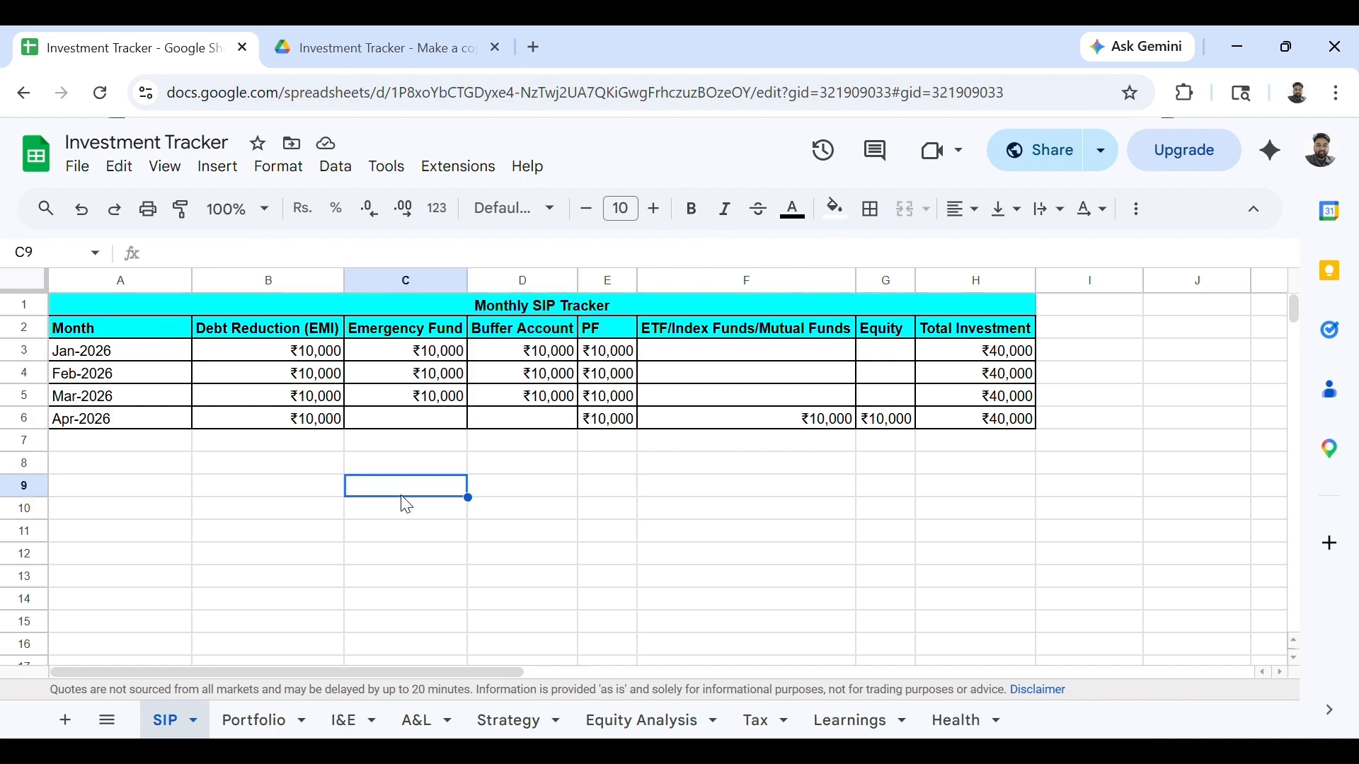
type("Main Account")
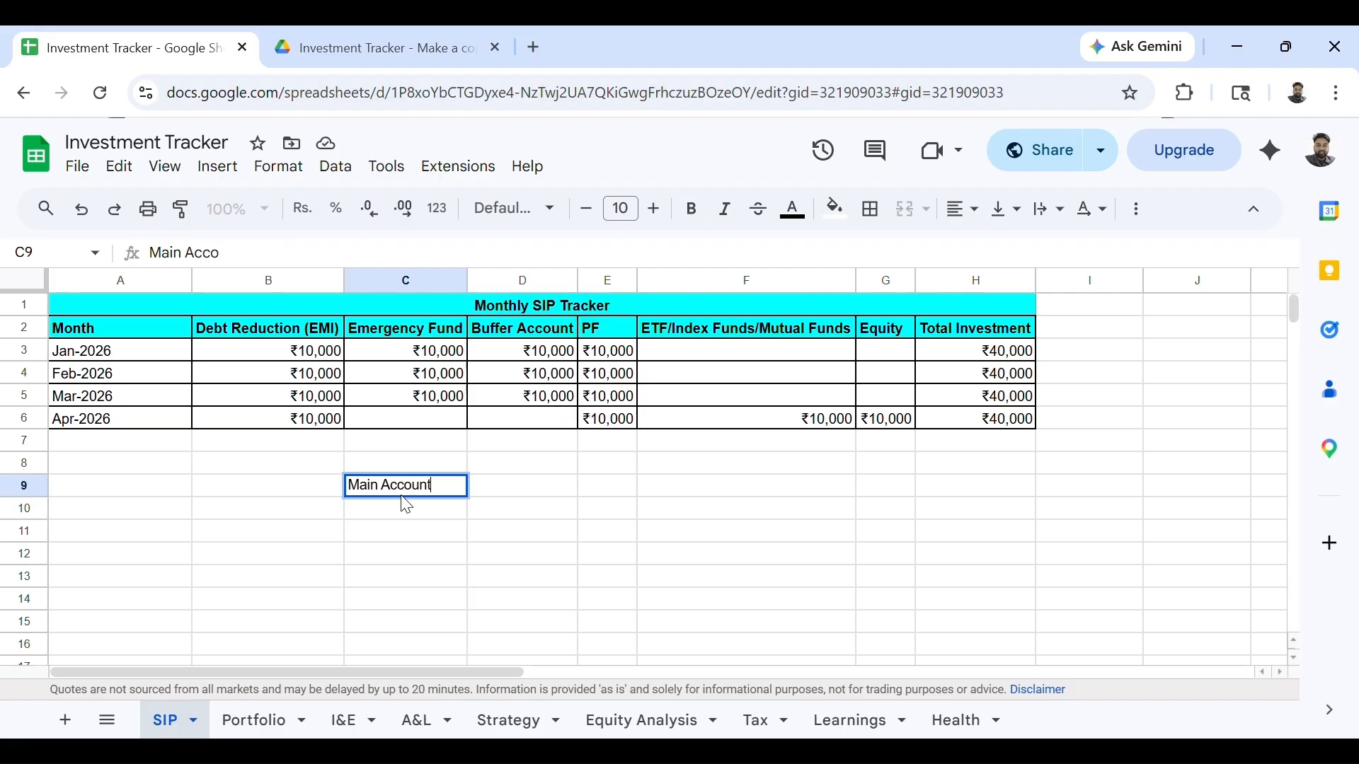
key("Tab")
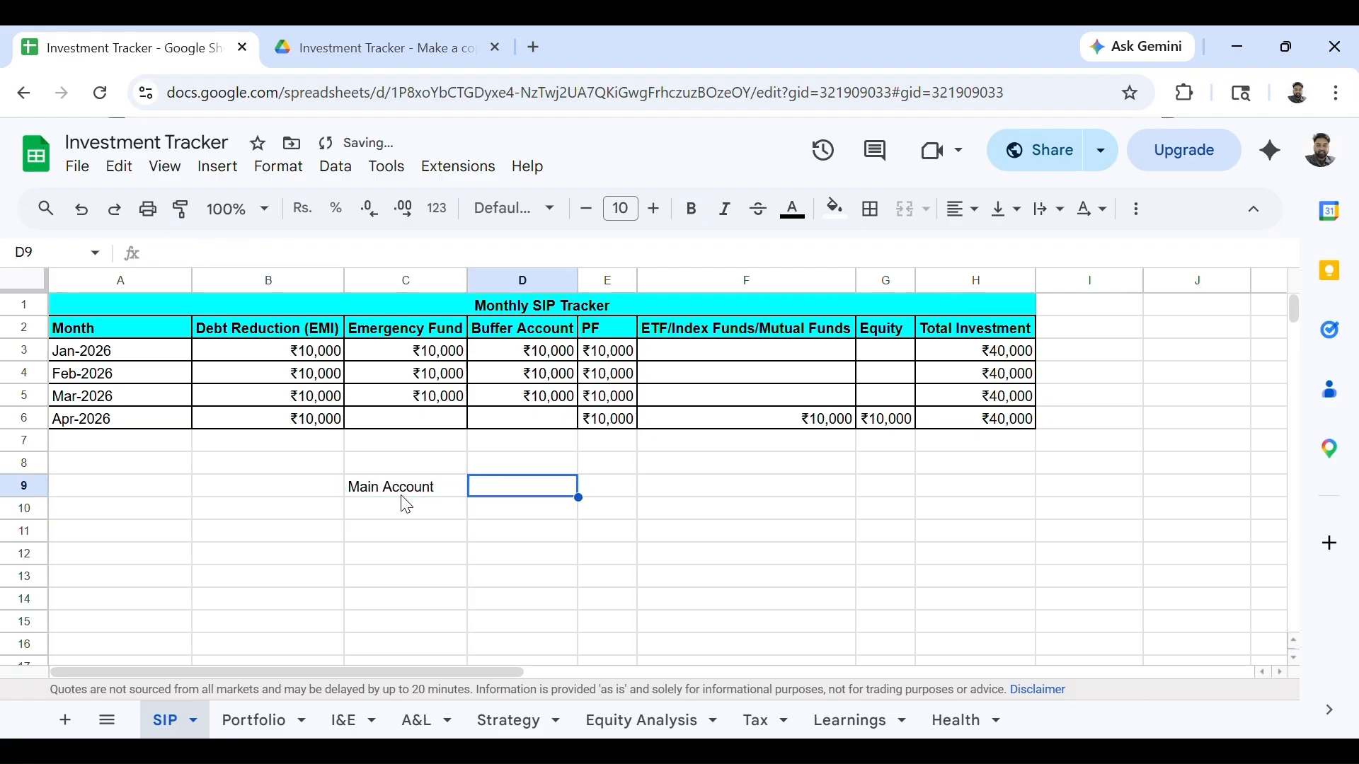
type("40000")
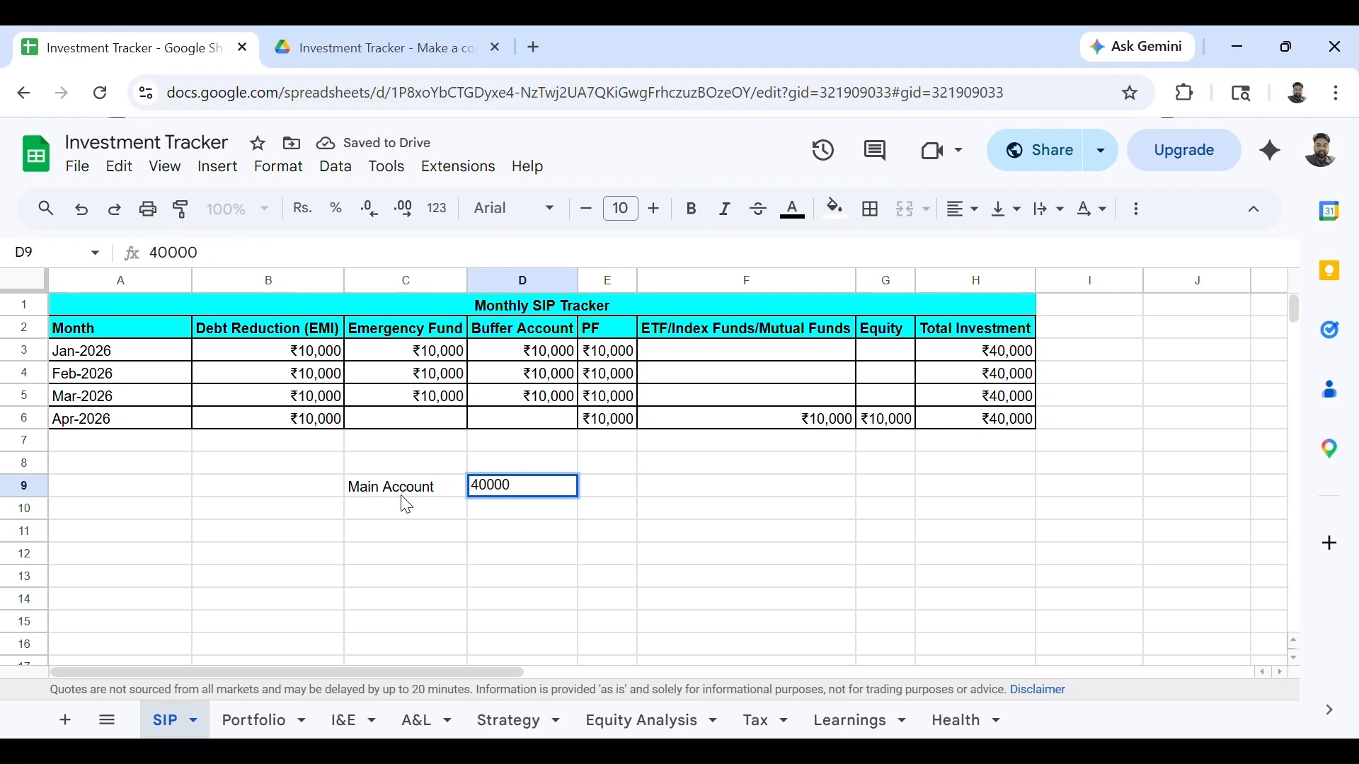
key("Return")
Label C10 as Buffer Account and fill the Main Account's 40000 down into D10.
left_click(413, 508)
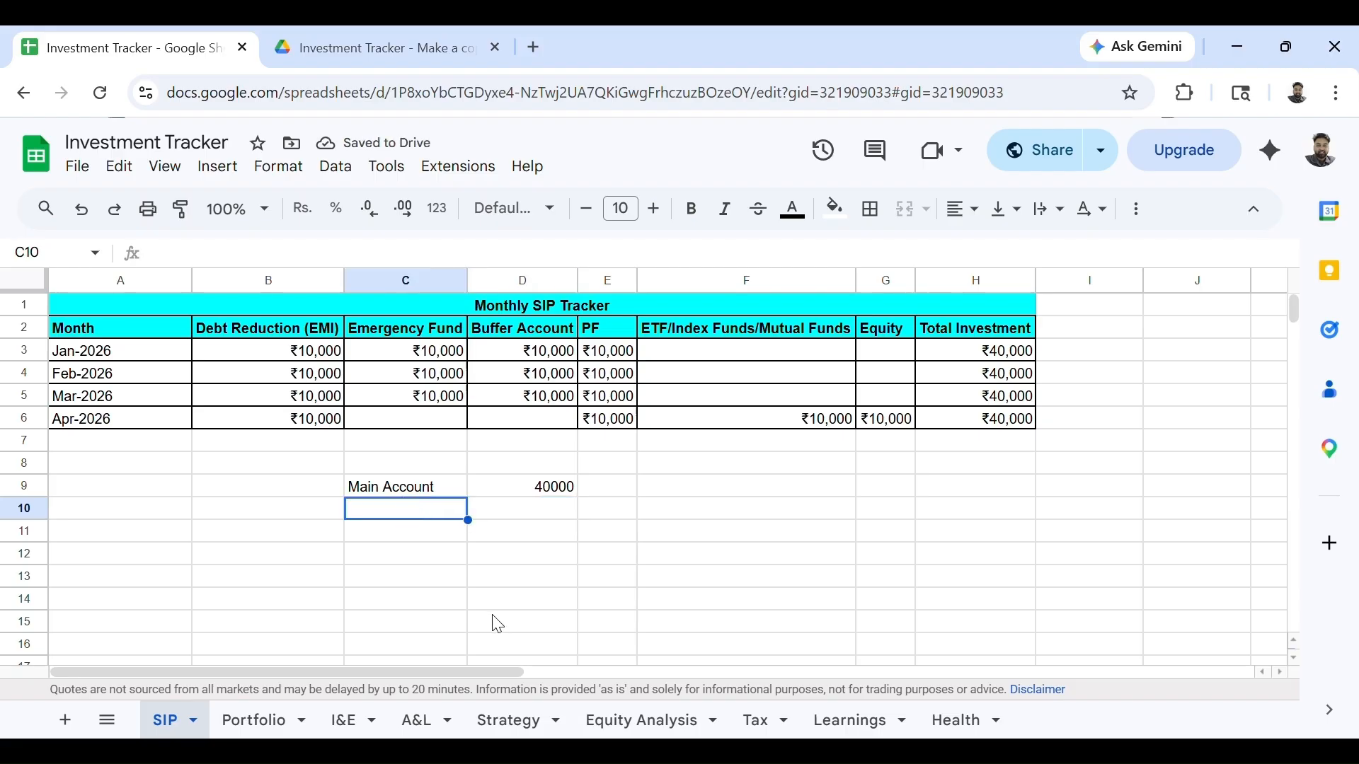
type("Buf")
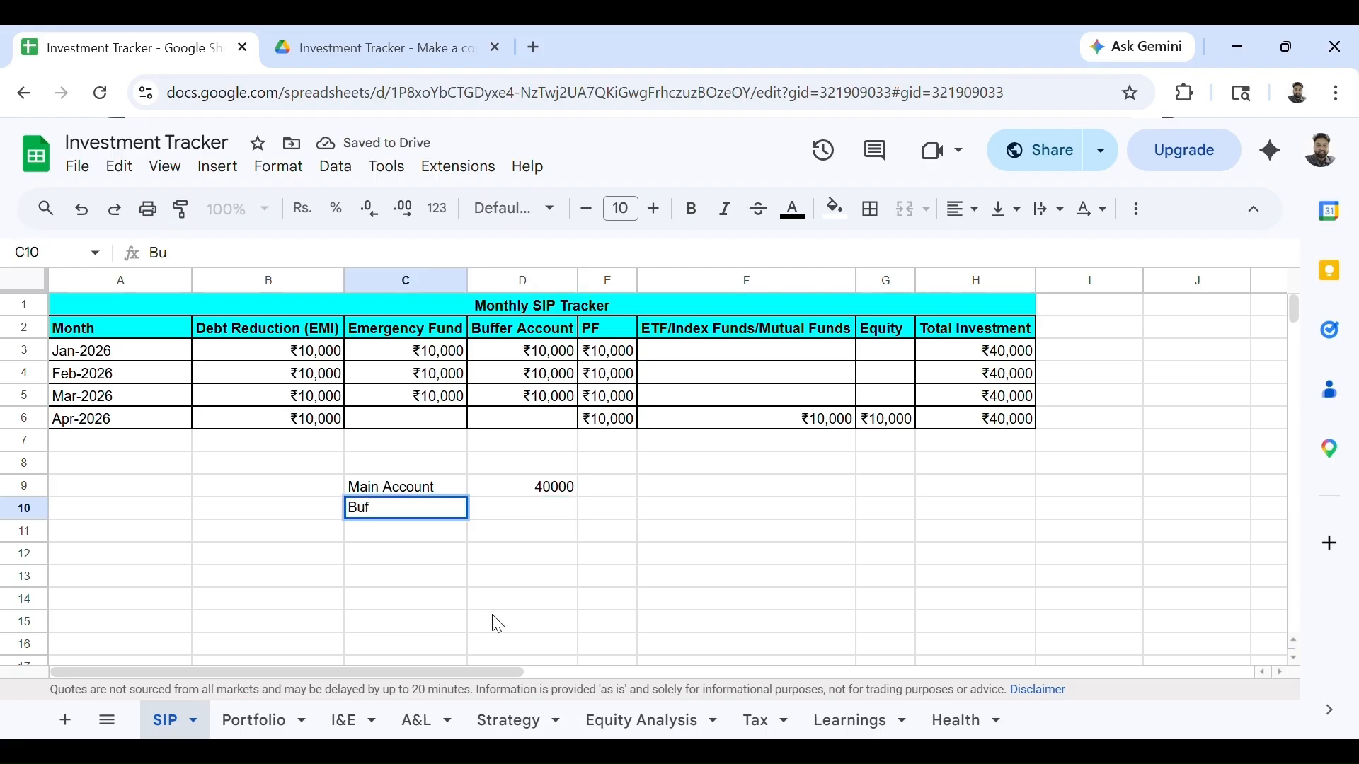
type("fer Account")
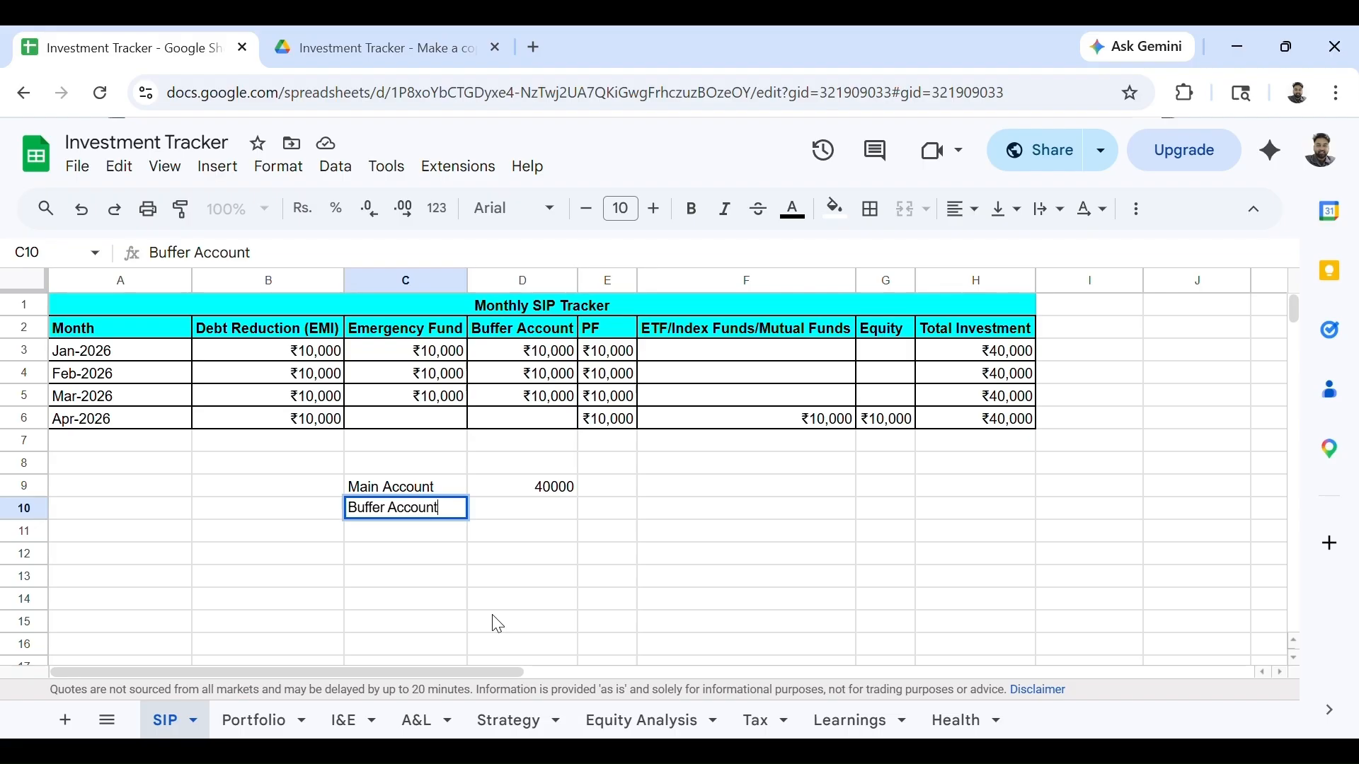
key("Tab")
key("ctrl+d")
Enter second amounts in column E: 60000 for Main Account and 20000 for Buffer Account.
key("Up")
key("Right")
type("60000")
key("Return")
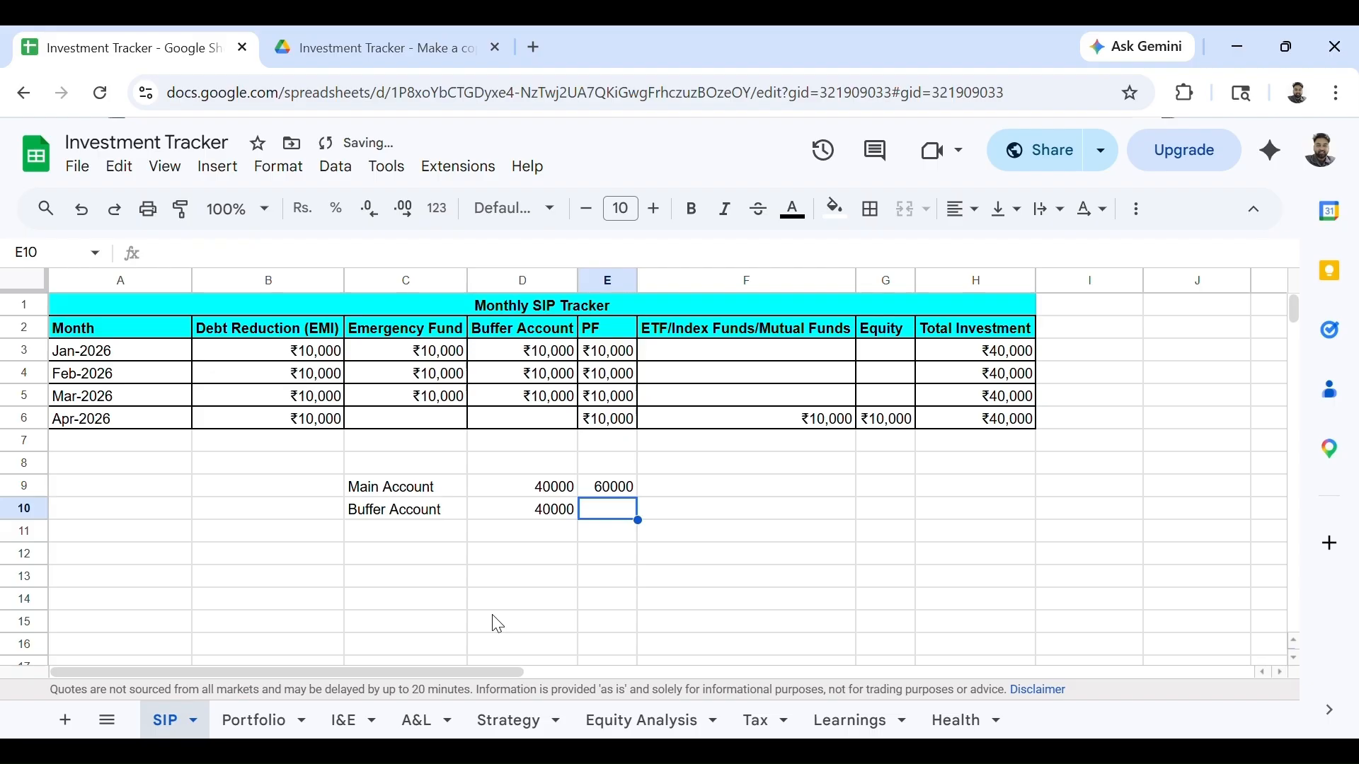
type("20000")
key("Return")
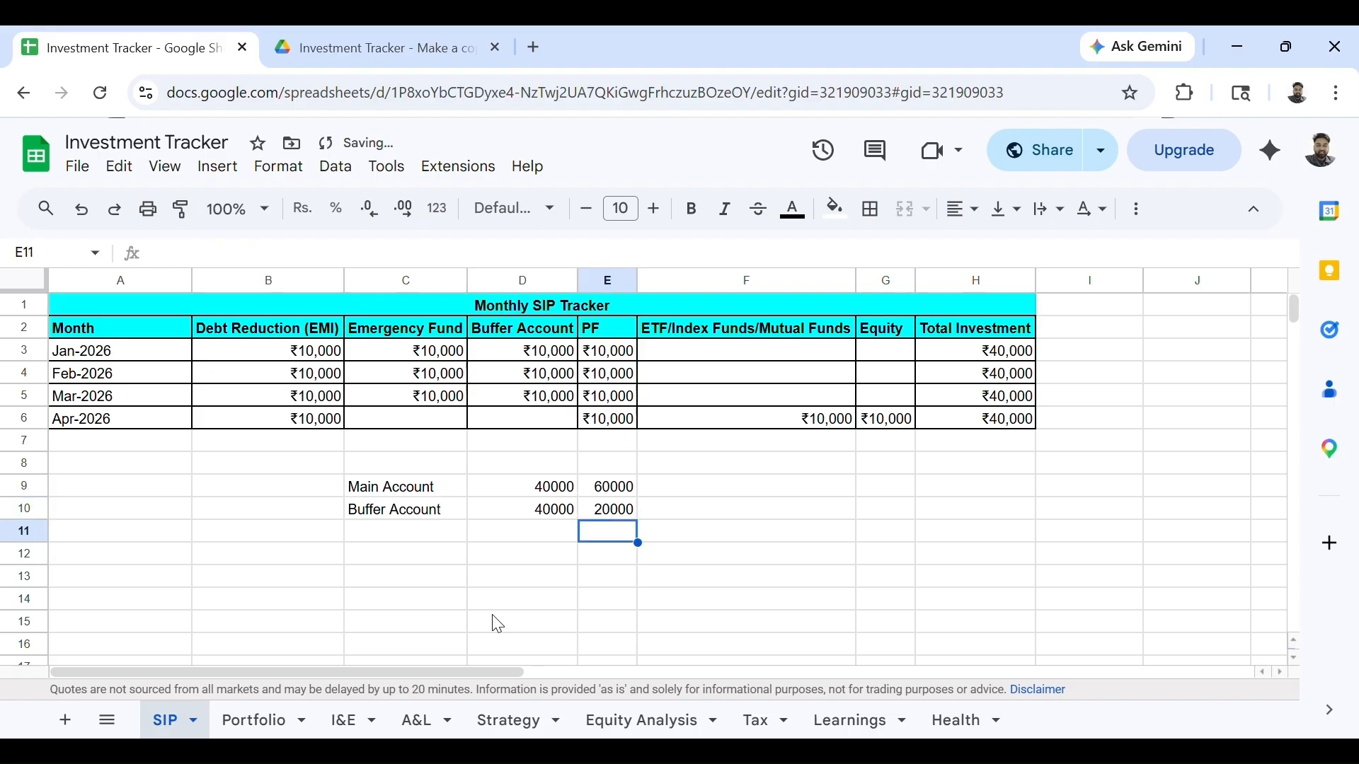
key("Up")
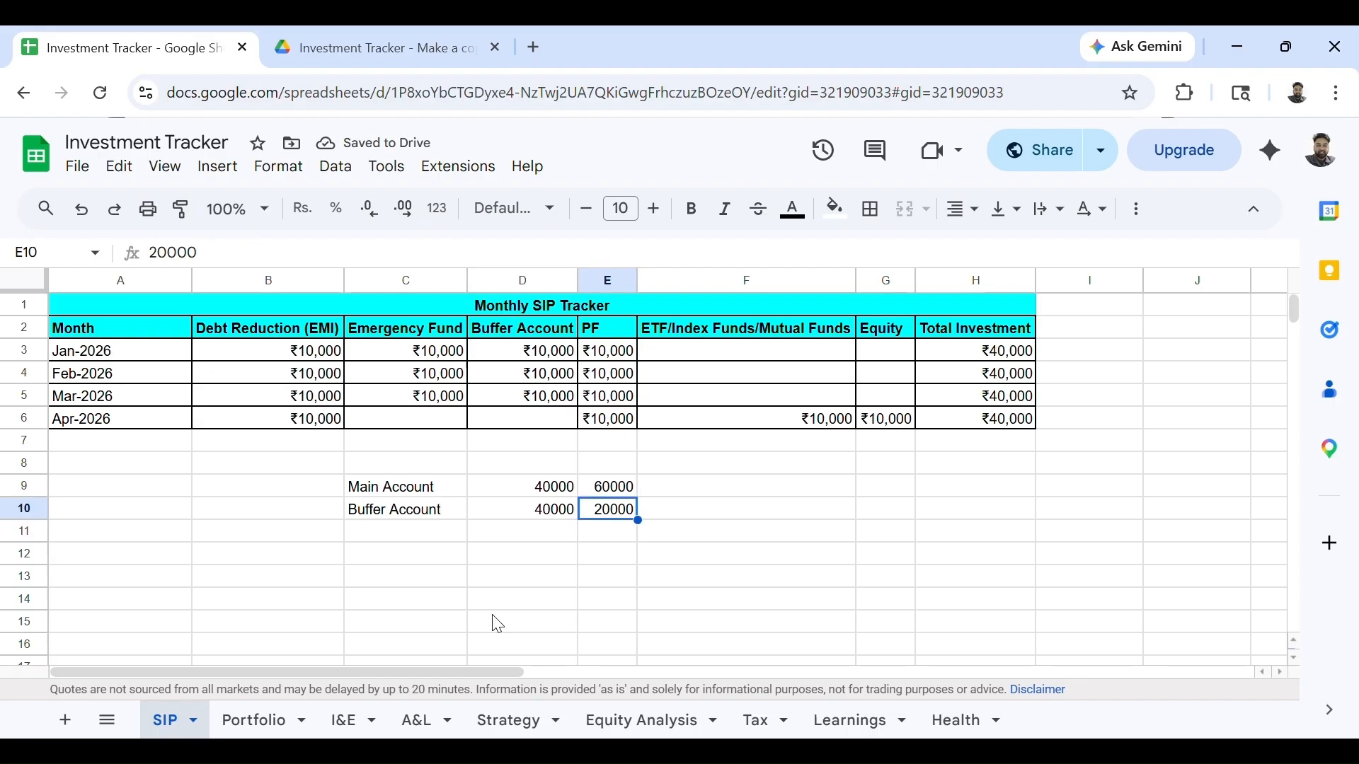
Add an Emergency Fund label in C12 and calculate its amount in D12 with the formula =D9*3.
key("Down")
key("Down")
key("Left")
key("Left")
type("Emergency Fund")
key("Tab")
type("=")
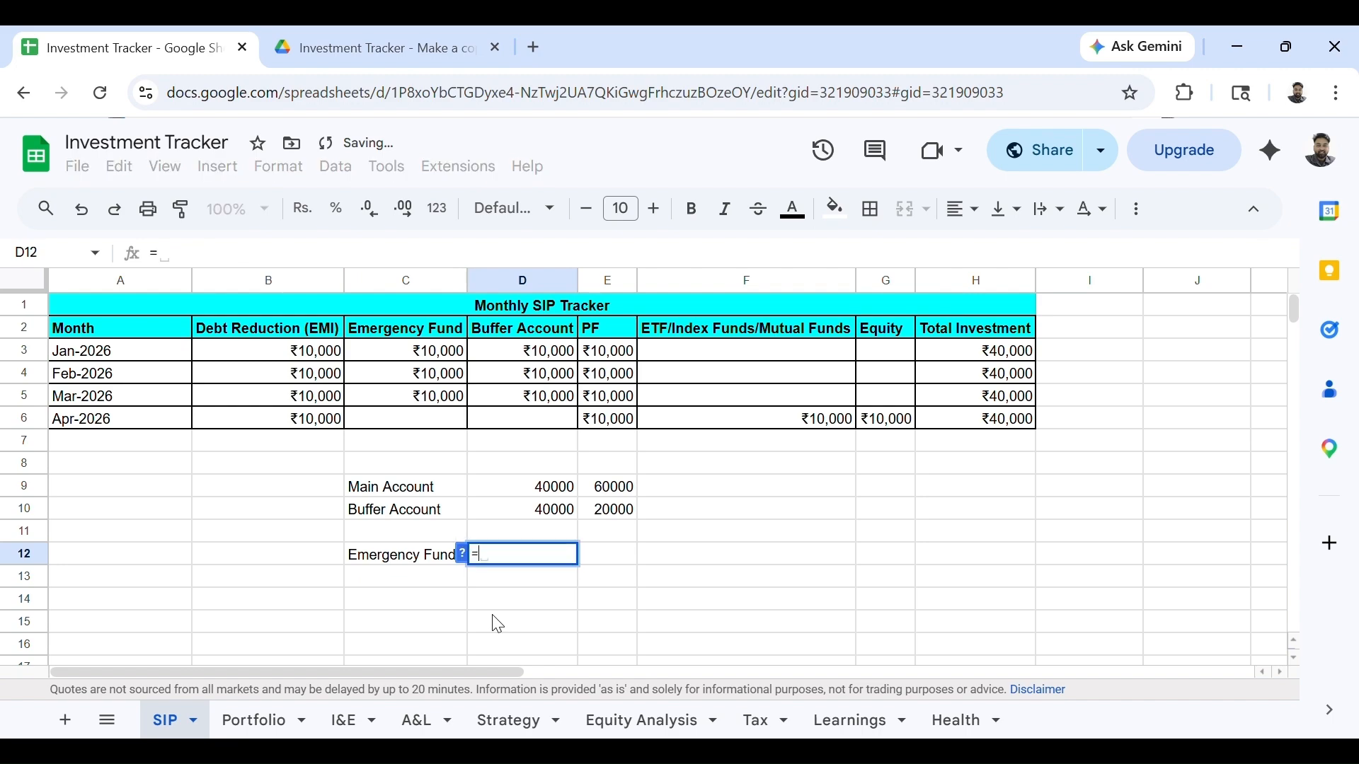
key("Up")
key("Up")
key("Up")
type("*")
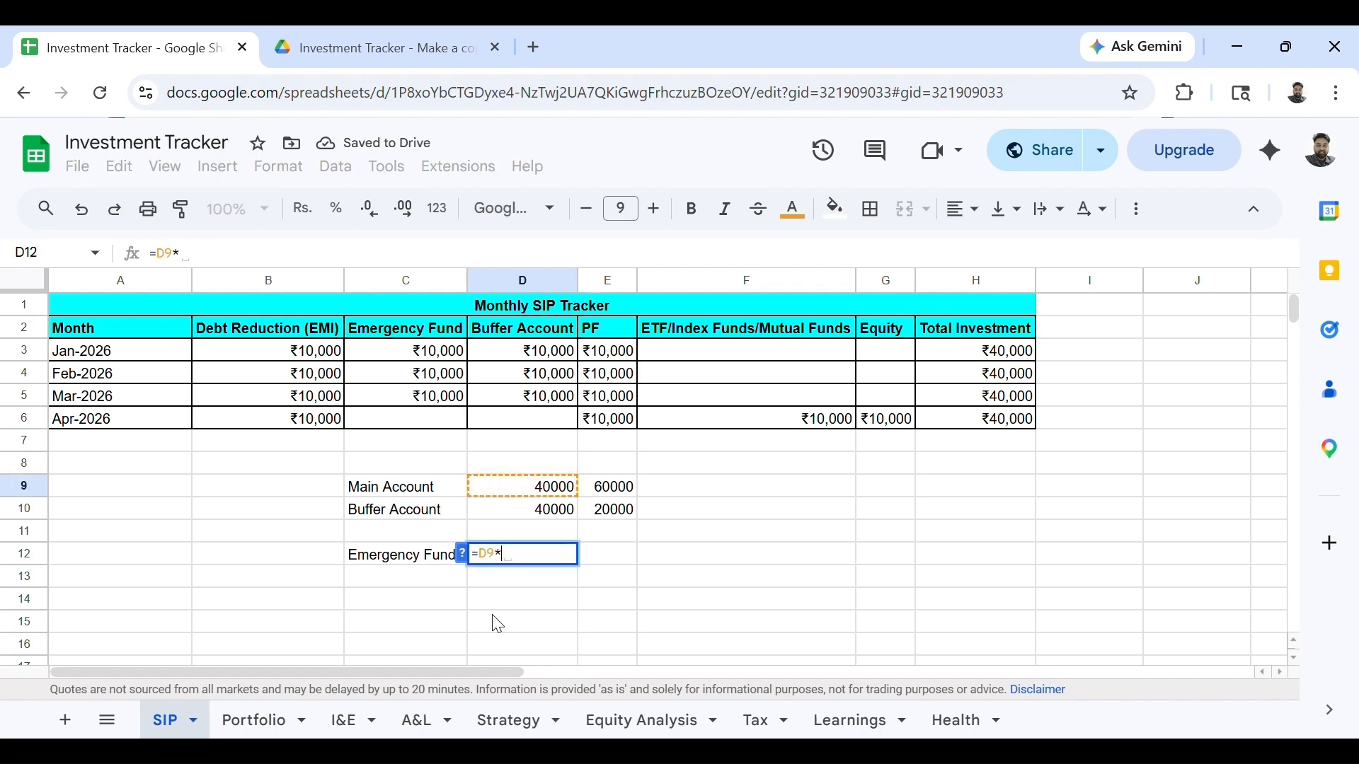
type("3")
key("Return")
key("Up")
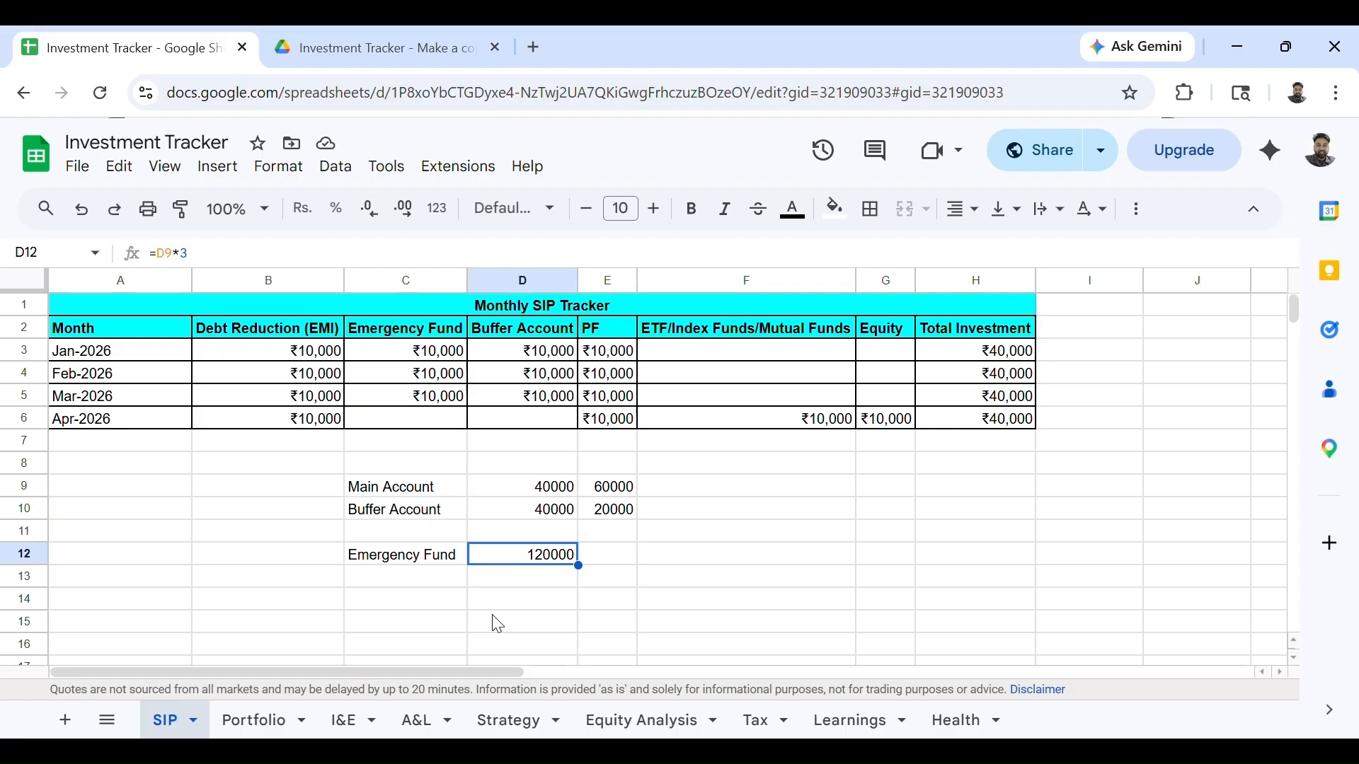
key("Left")
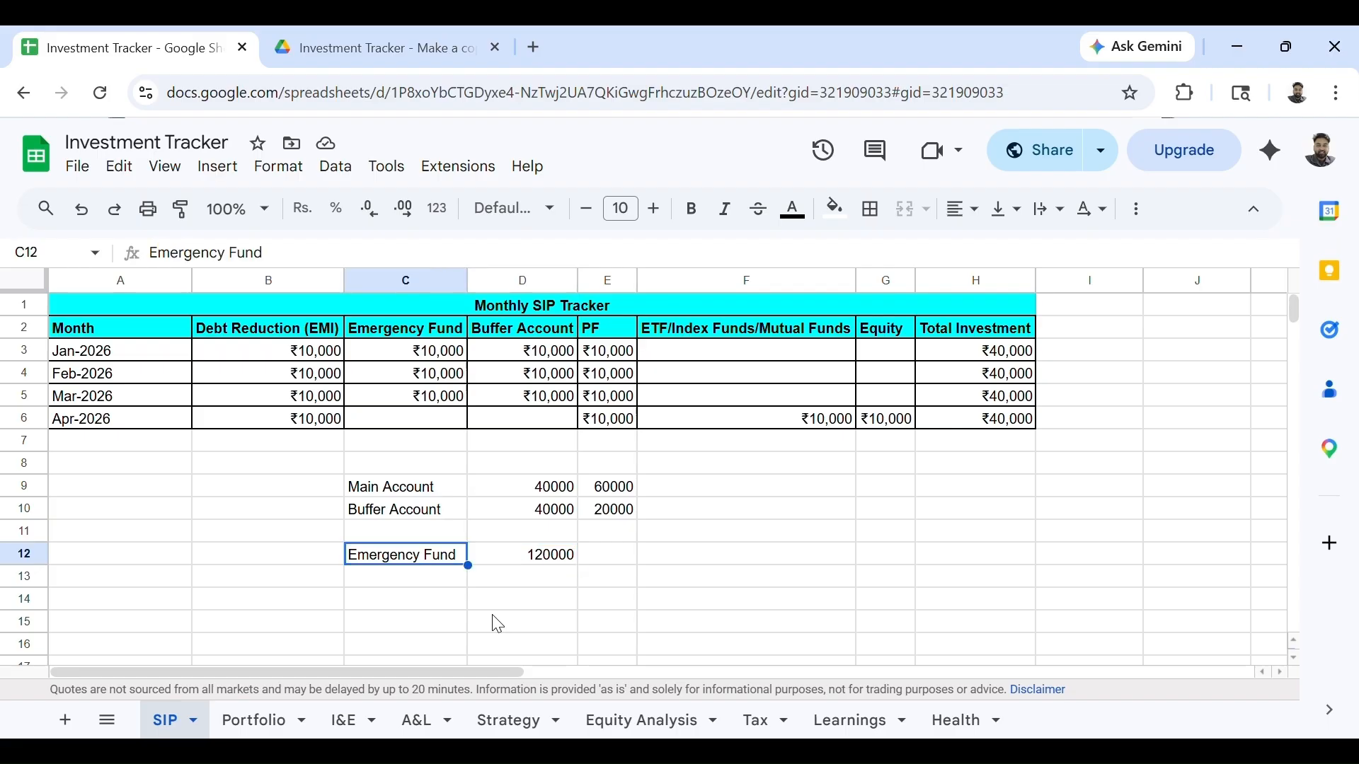
key("Right")
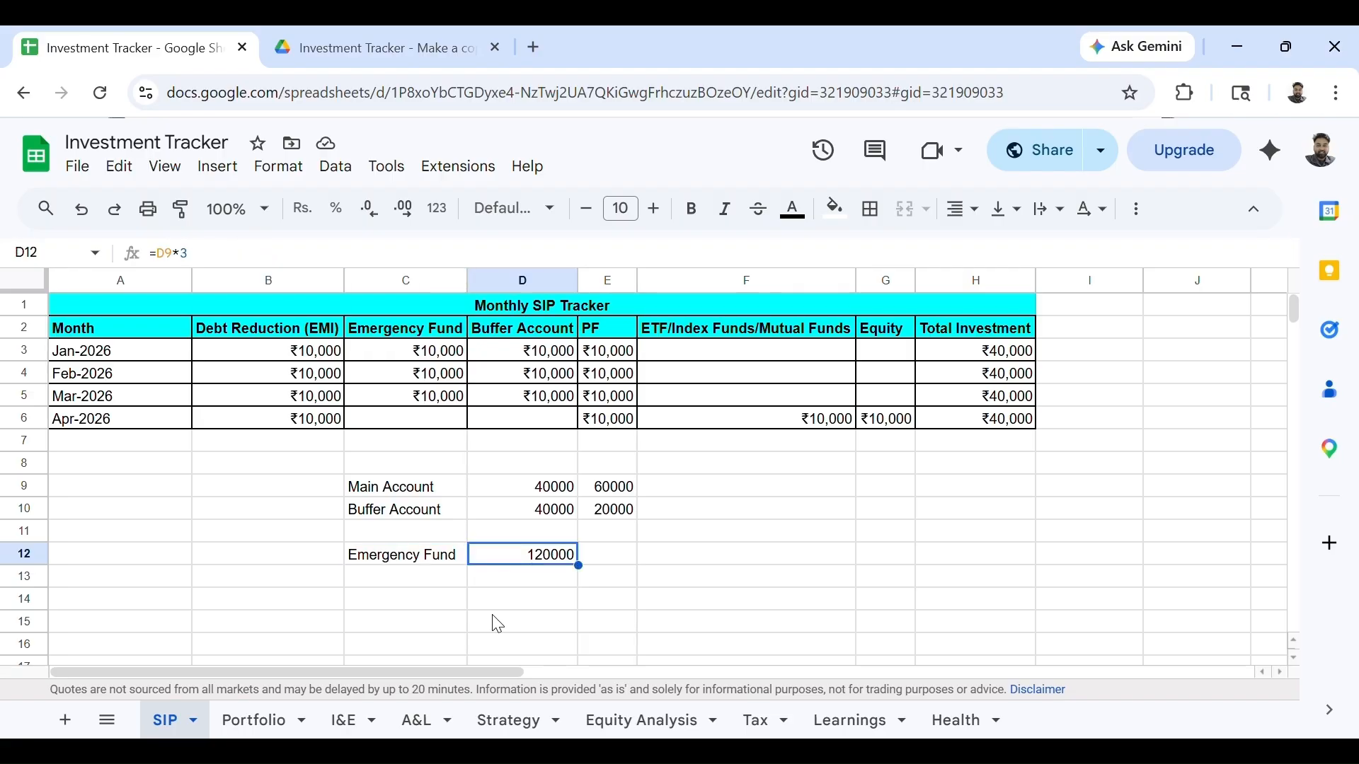
Clear the example account and emergency fund entries from C9:E12.
key("Up")
key("Up")
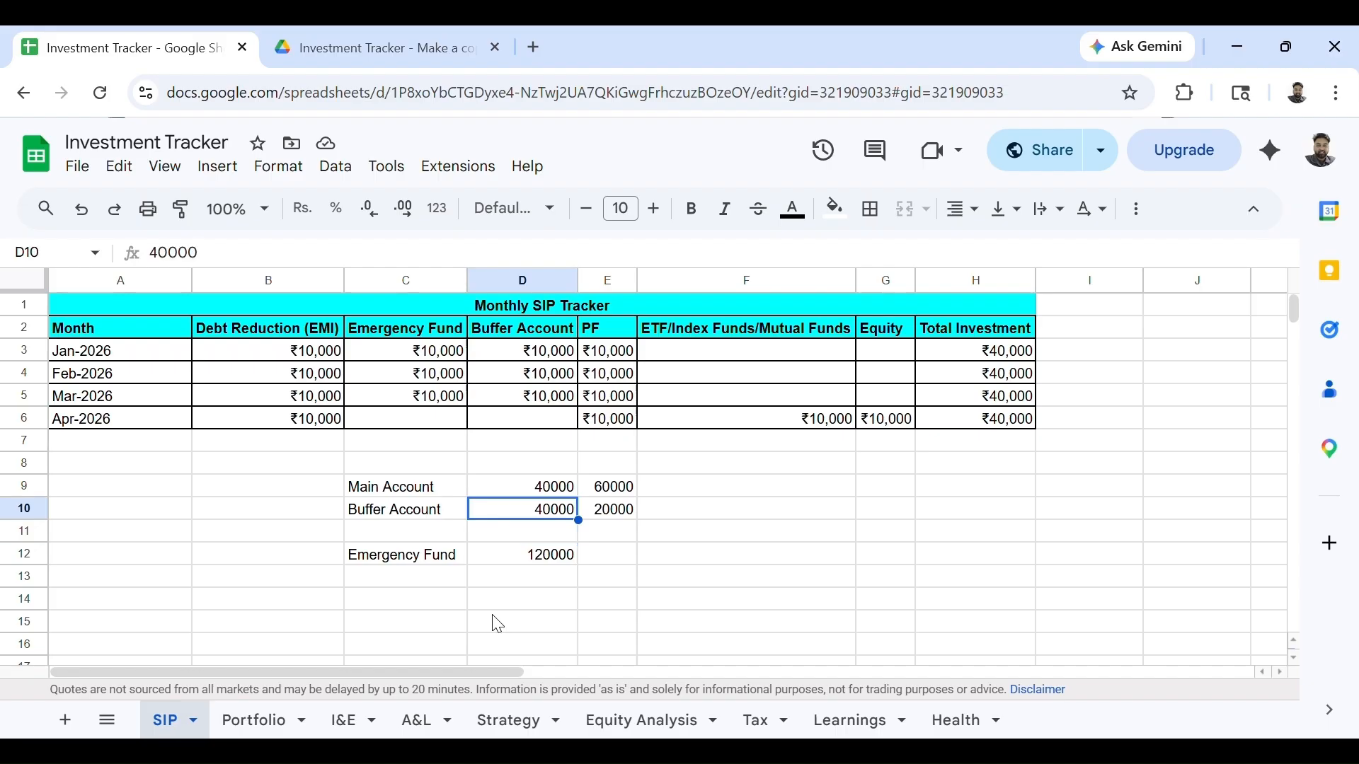
key("Up")
key("Up")
key("Left")
key("Down")
key("shift+Right")
key("shift+Right")
key("shift+Down")
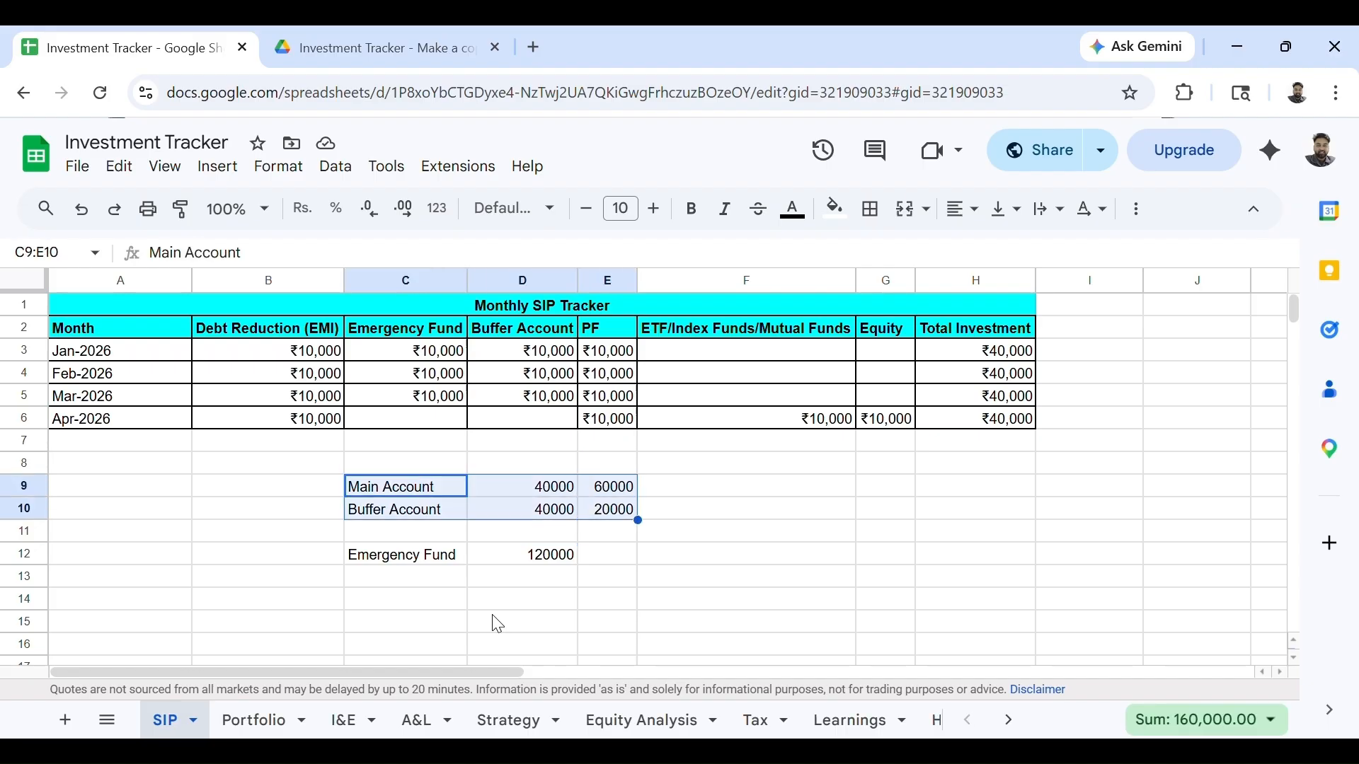
key("shift+Down")
key("shift+Down")
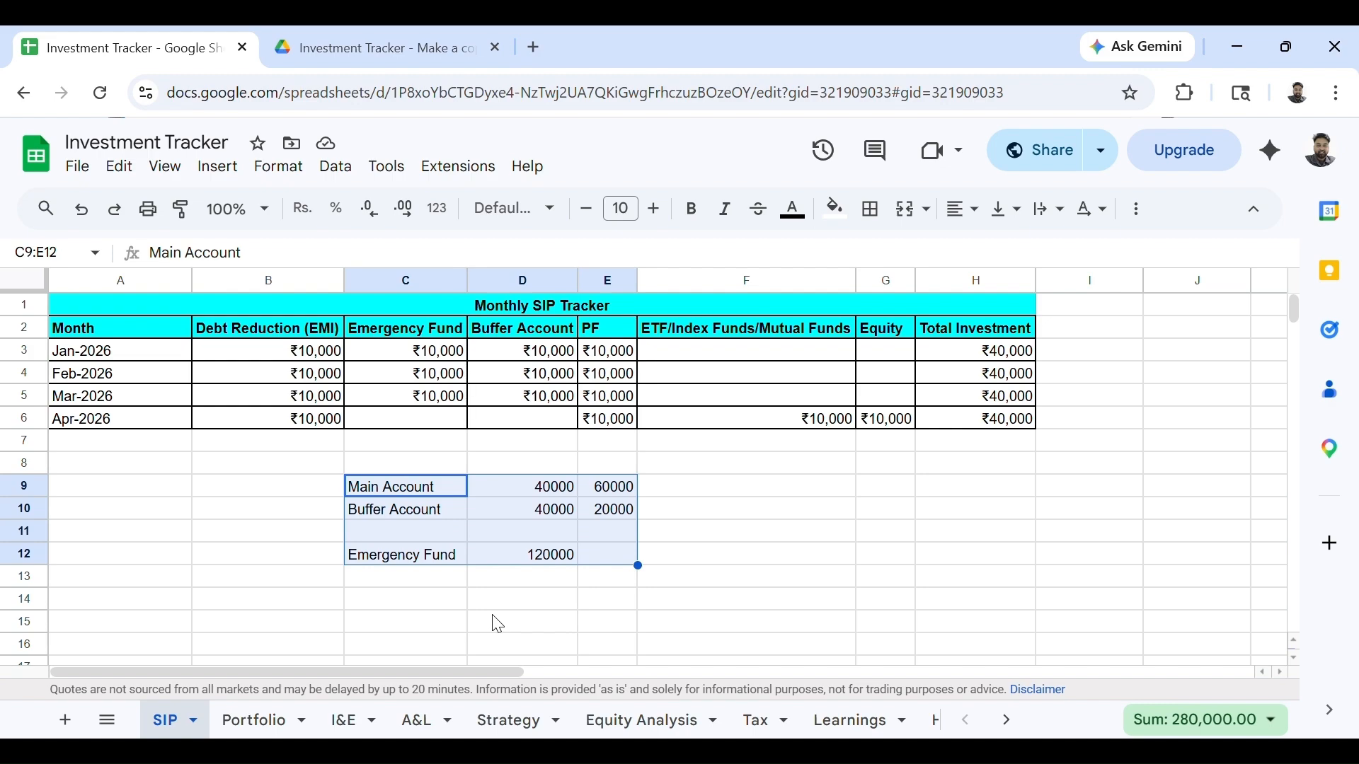
key("Delete")
Open the Portfolio sheet and review the Security Name, 52 week High, 20-DSMA, 50-DSMA and 200 DSMA columns.
left_click(272, 720)
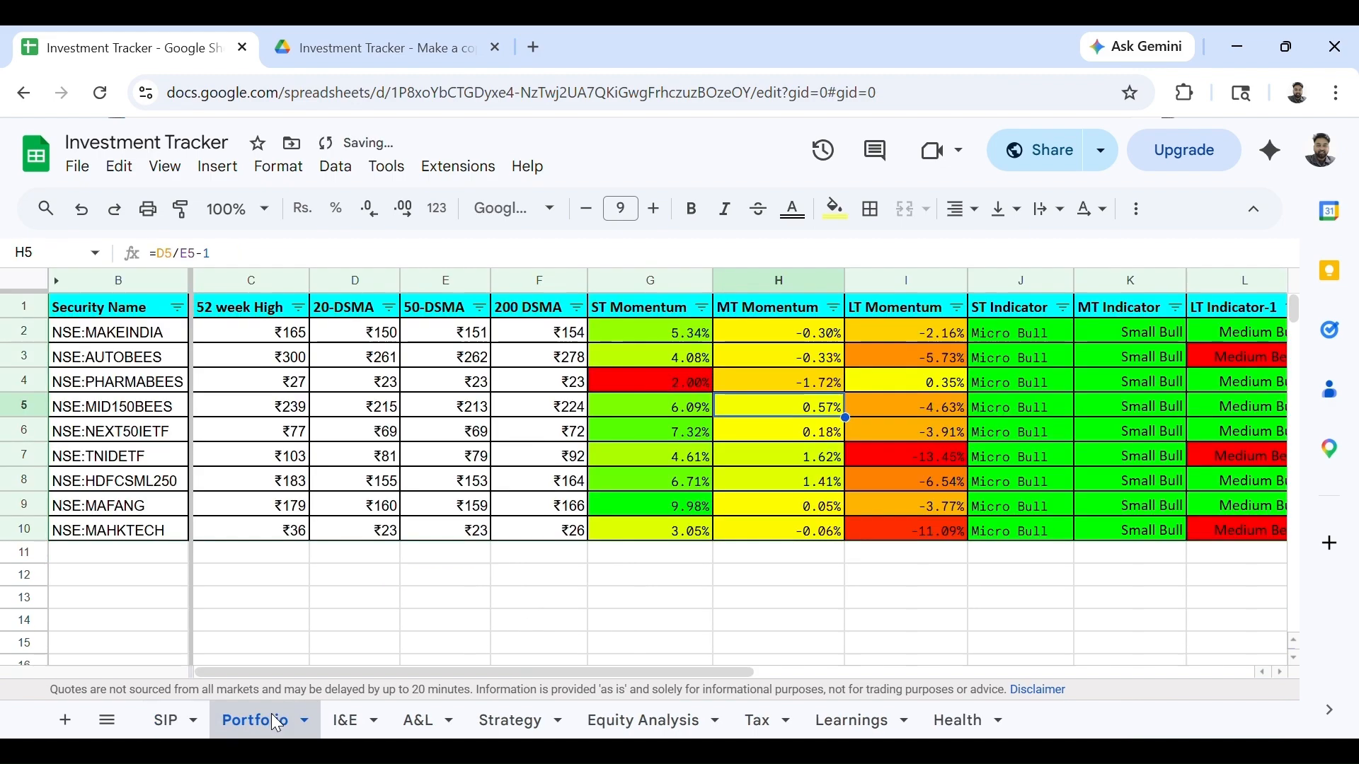
left_click(532, 574)
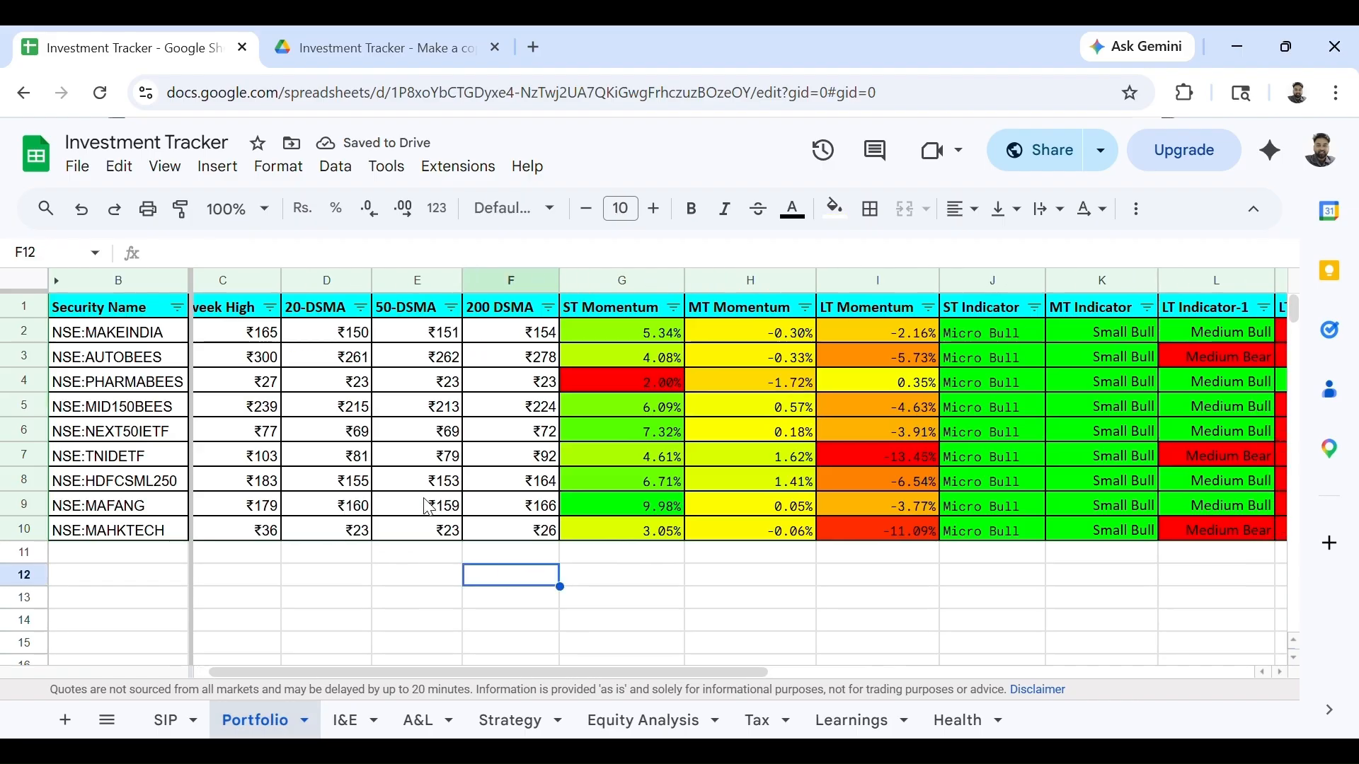
left_click(143, 363)
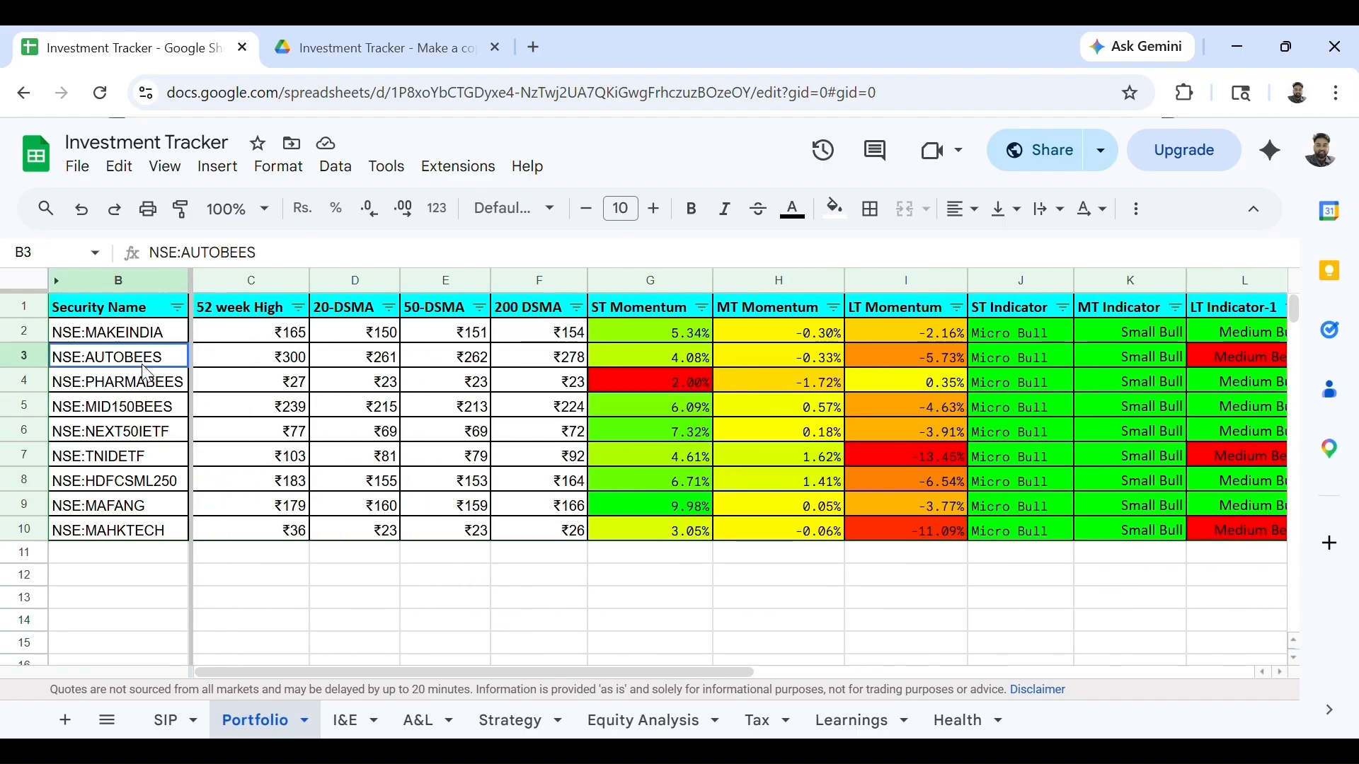
left_click(142, 419)
left_click(143, 452)
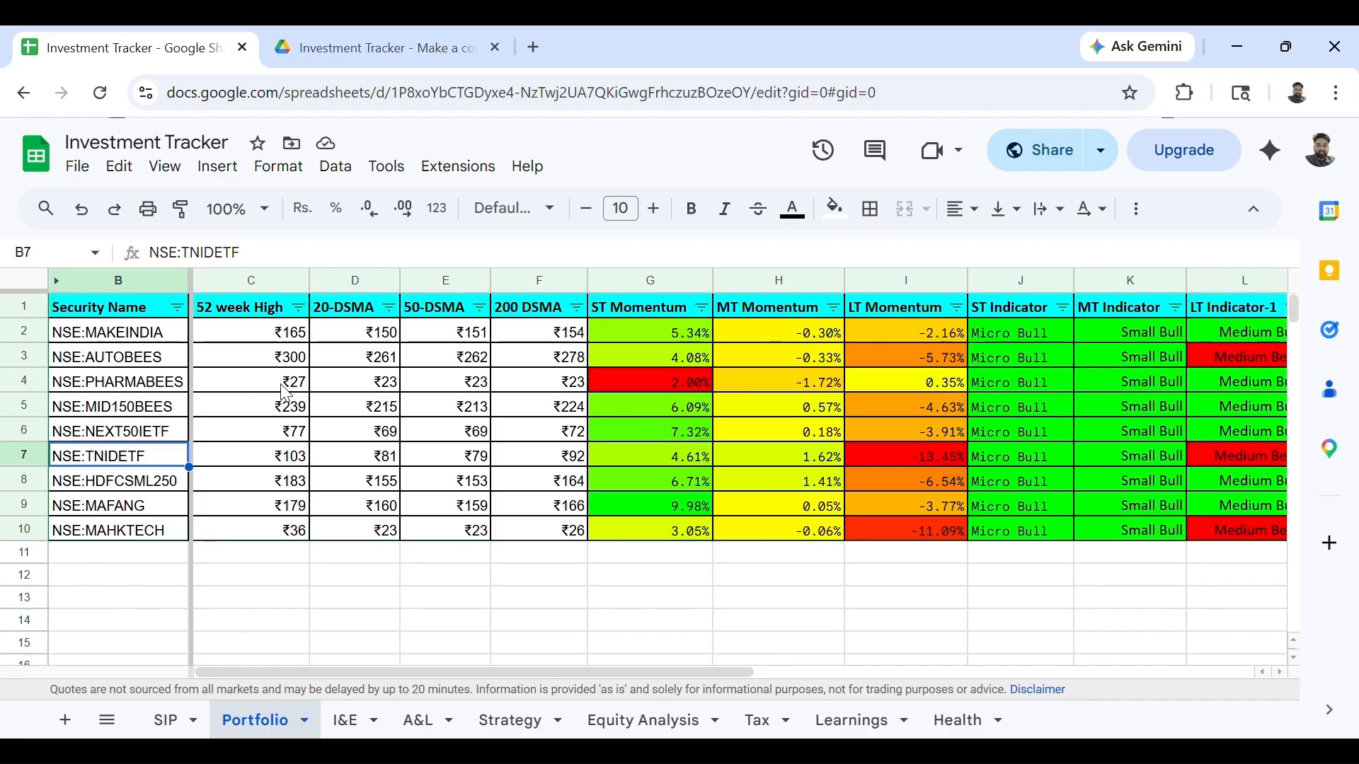
left_click(259, 280)
left_click(372, 282)
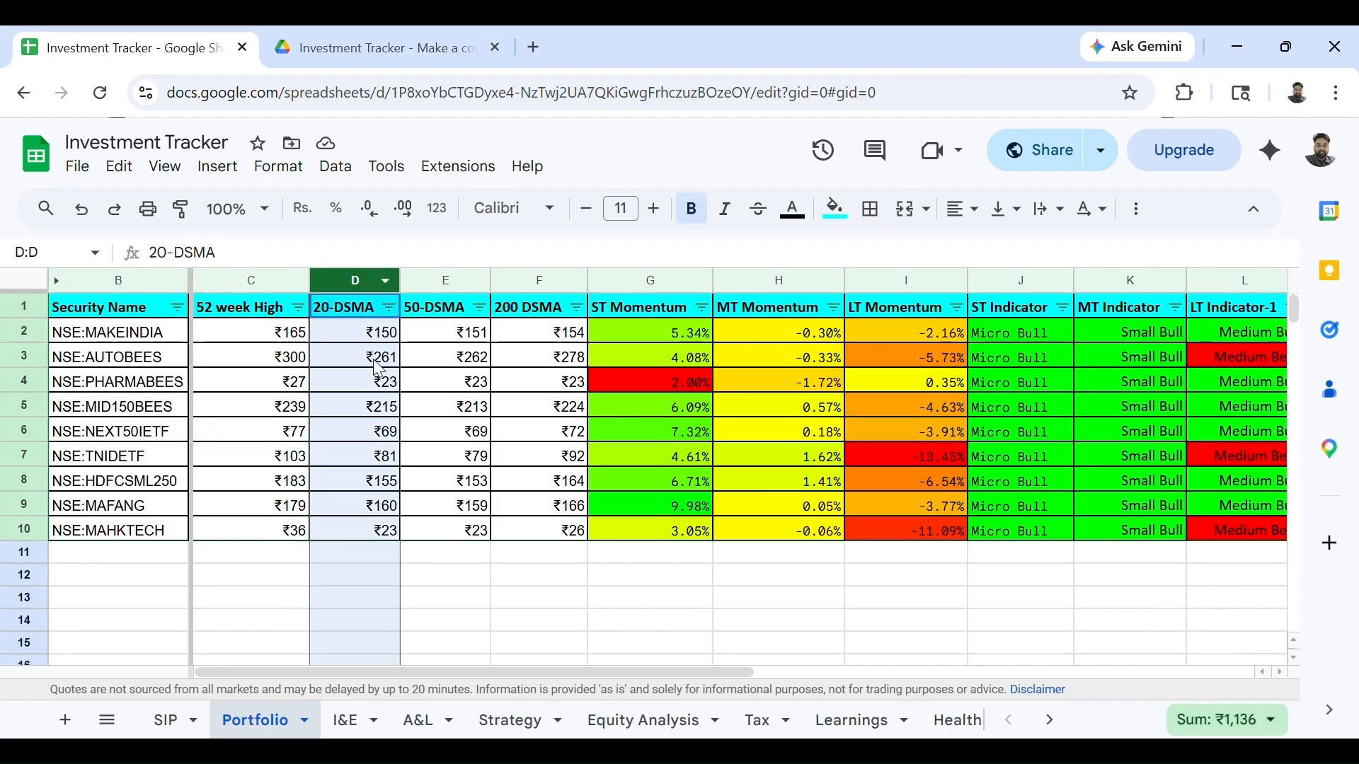
left_click(449, 357)
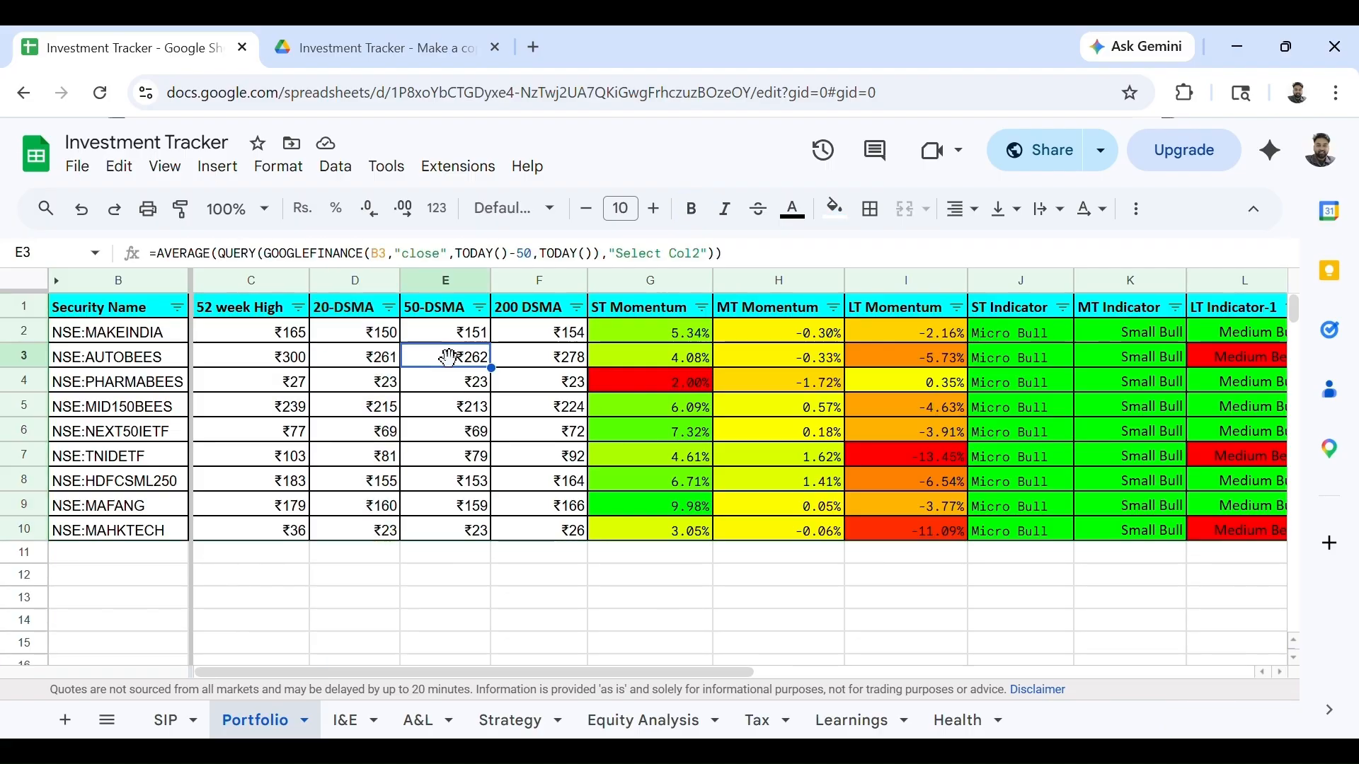
left_click(446, 281)
left_click(530, 281)
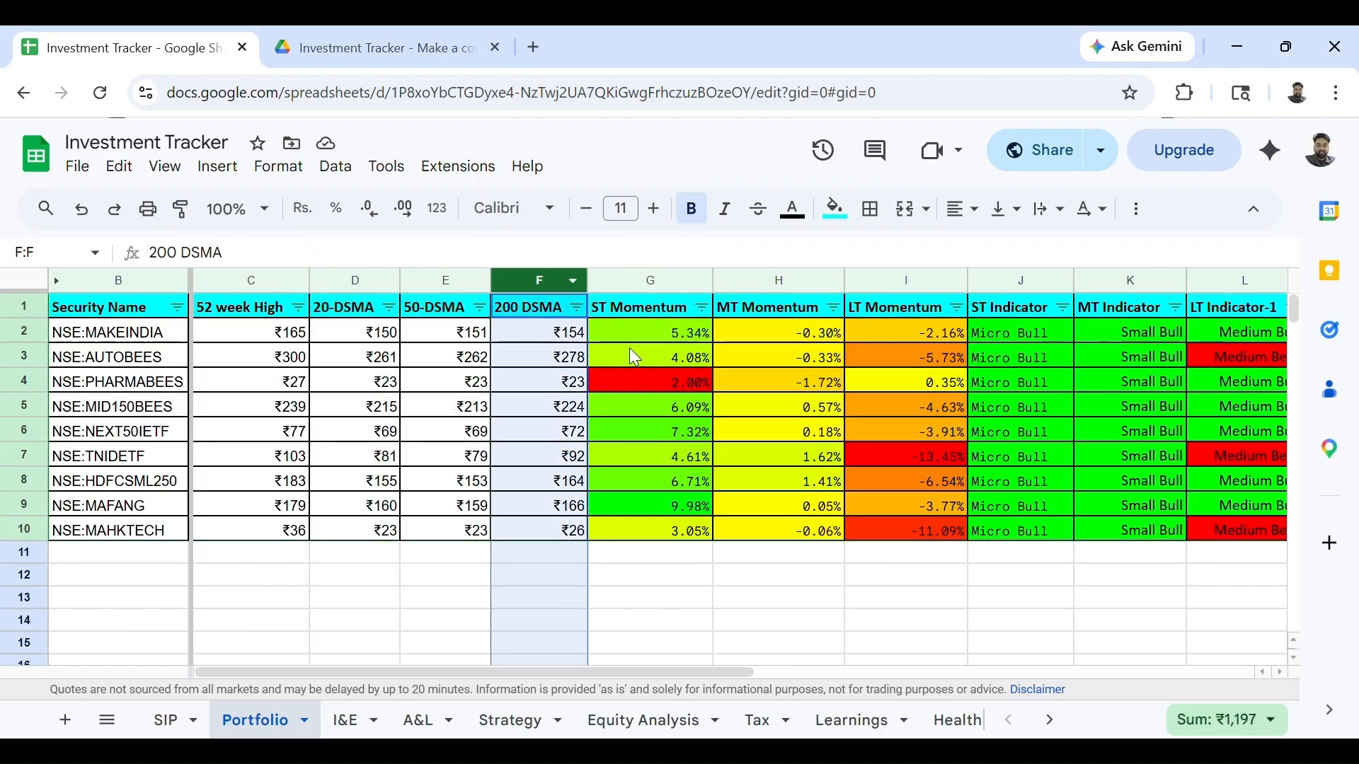
Review the momentum and indicator columns, and the LTP, LTV (Cr.) and %age wrt 52 WH columns with the P3 formula.
scroll(778, 422, "right", 4)
scroll(782, 432, "right", 6)
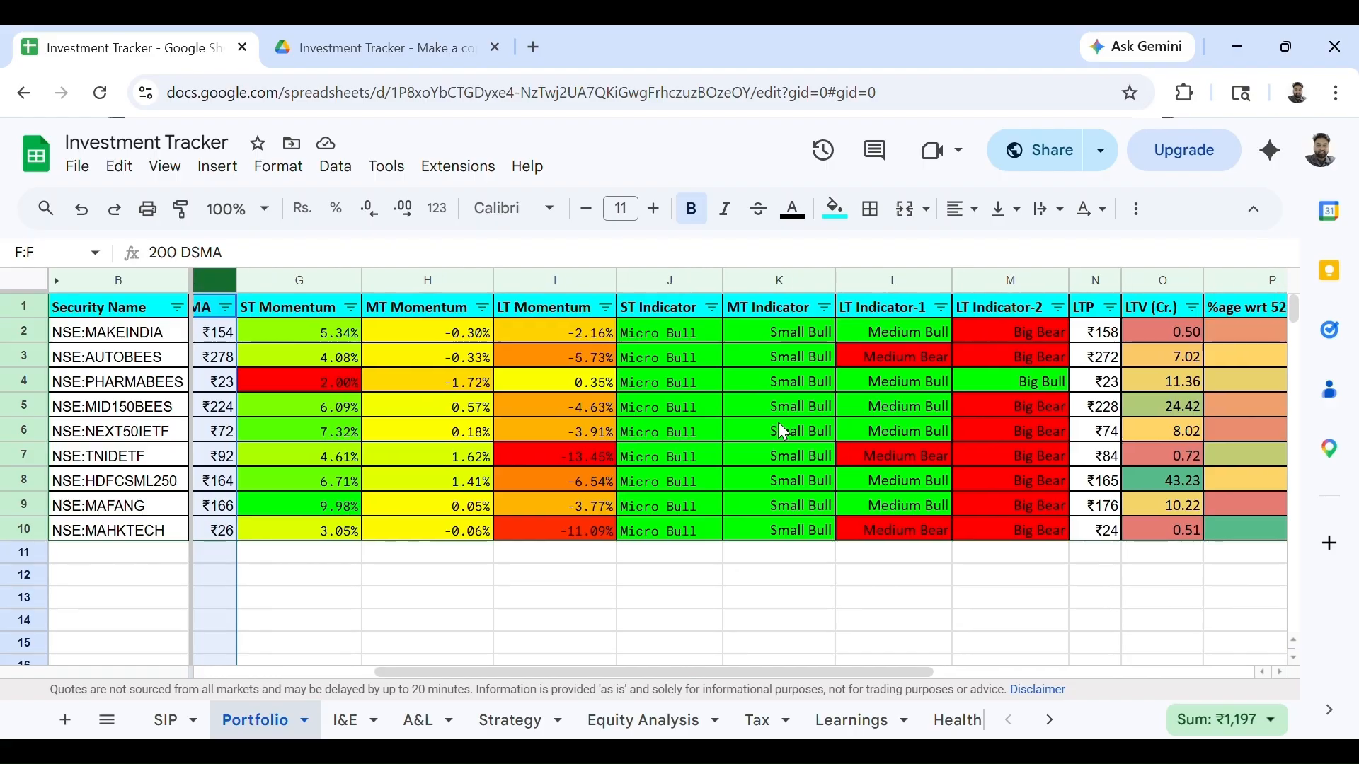
scroll(783, 432, "right", 4)
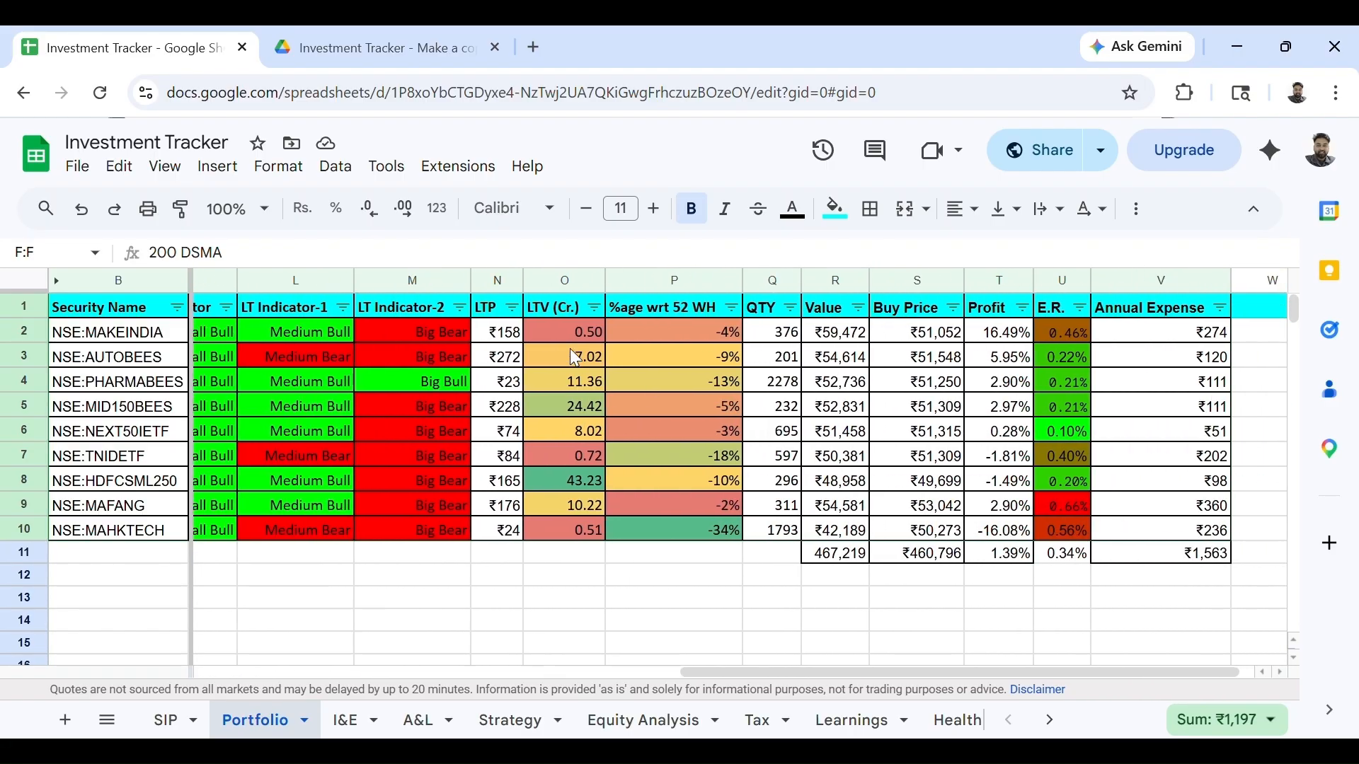
left_click(495, 281)
scroll(683, 399, "right", 1)
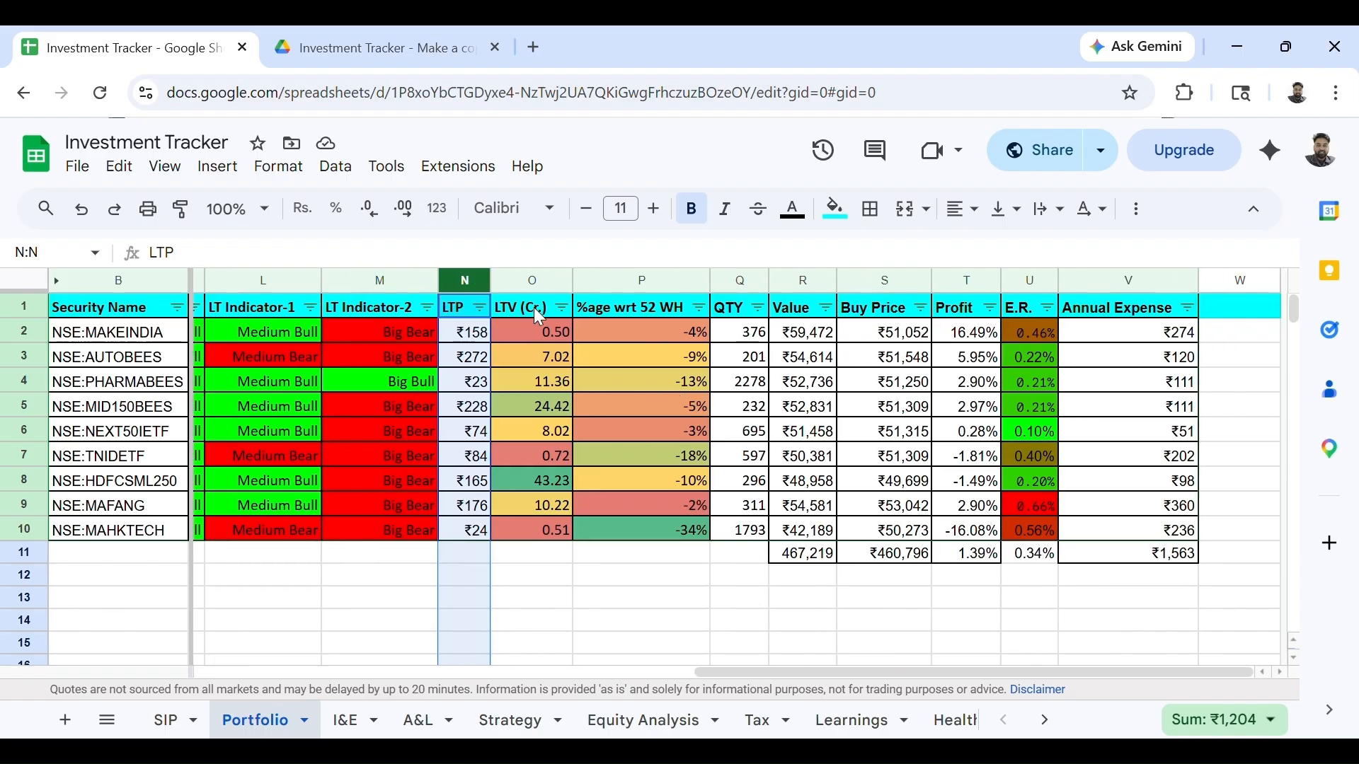
left_click(553, 283)
left_click(644, 278)
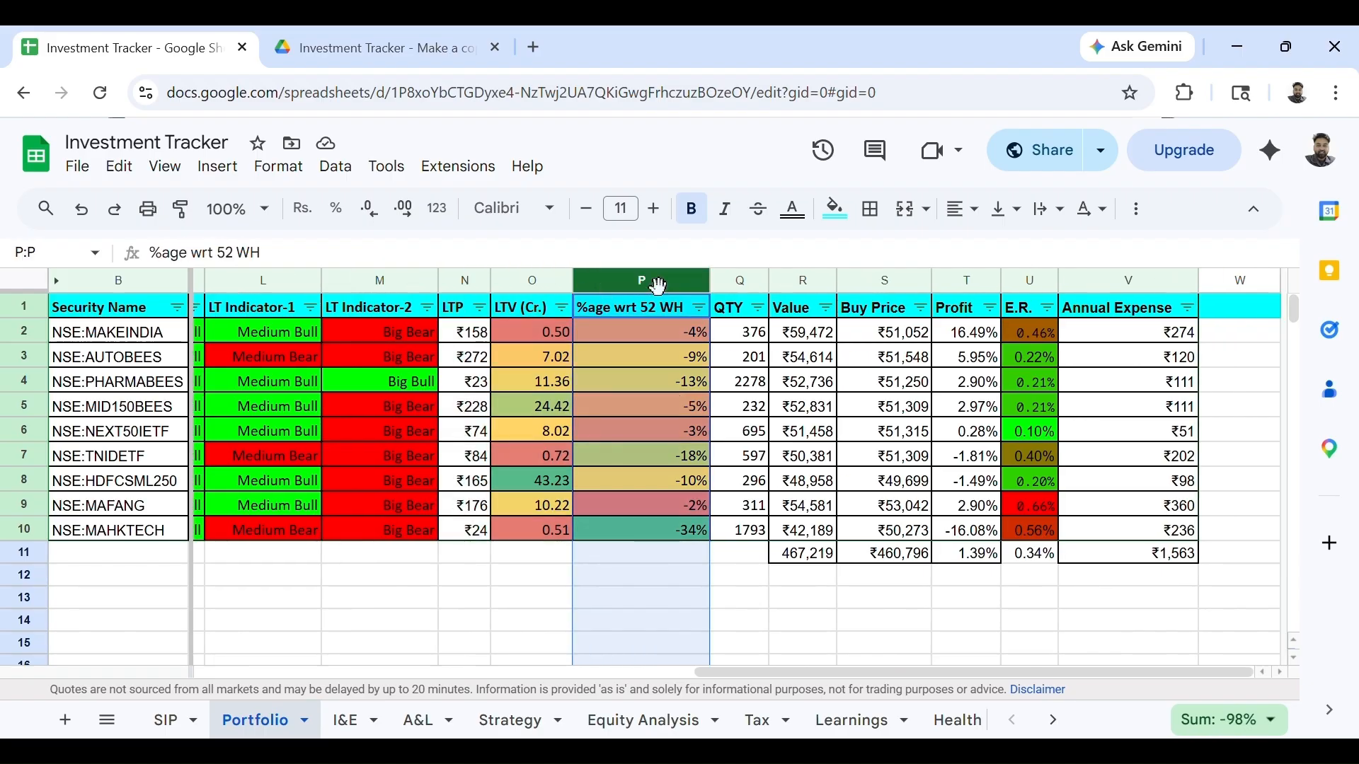
left_click(660, 349)
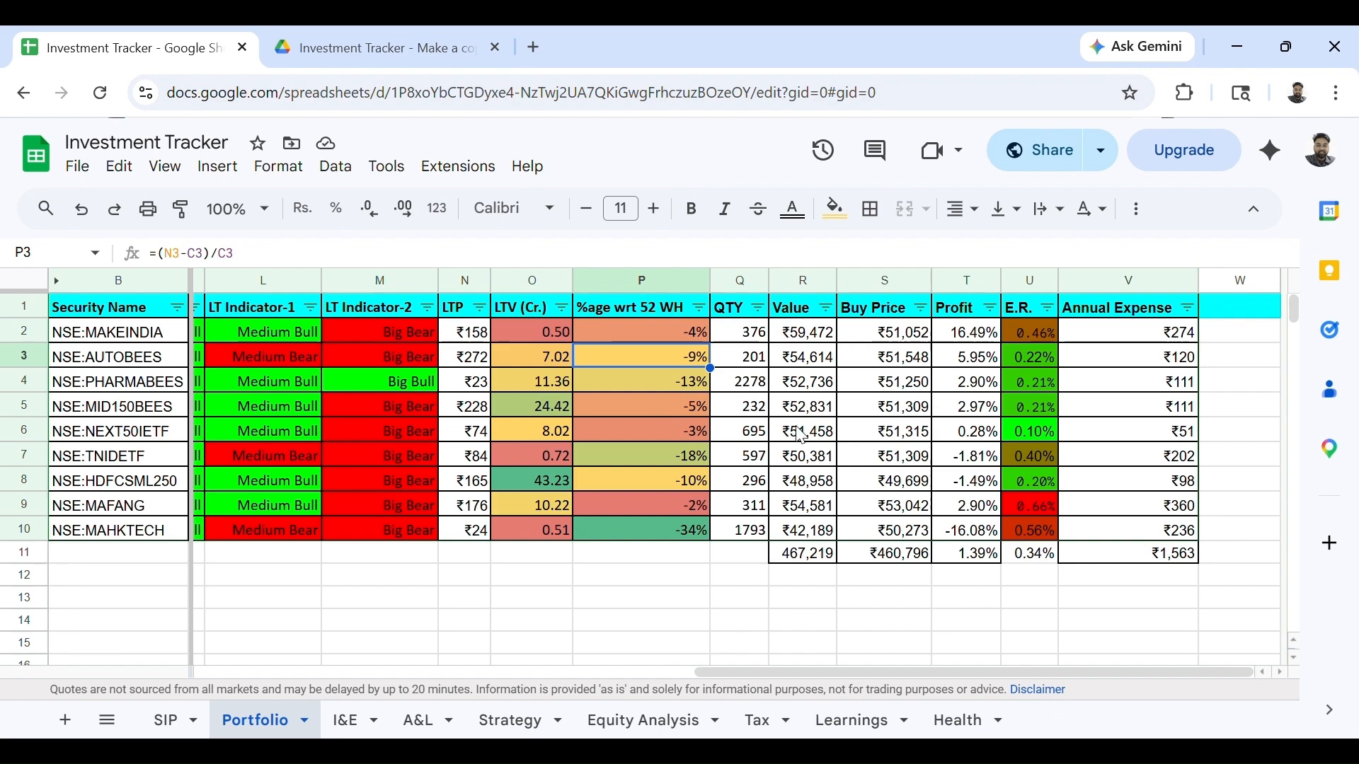
Review the QTY, Value, Buy Price, E.R. and Annual Expense columns, including the Value formula in R2.
left_click(753, 281)
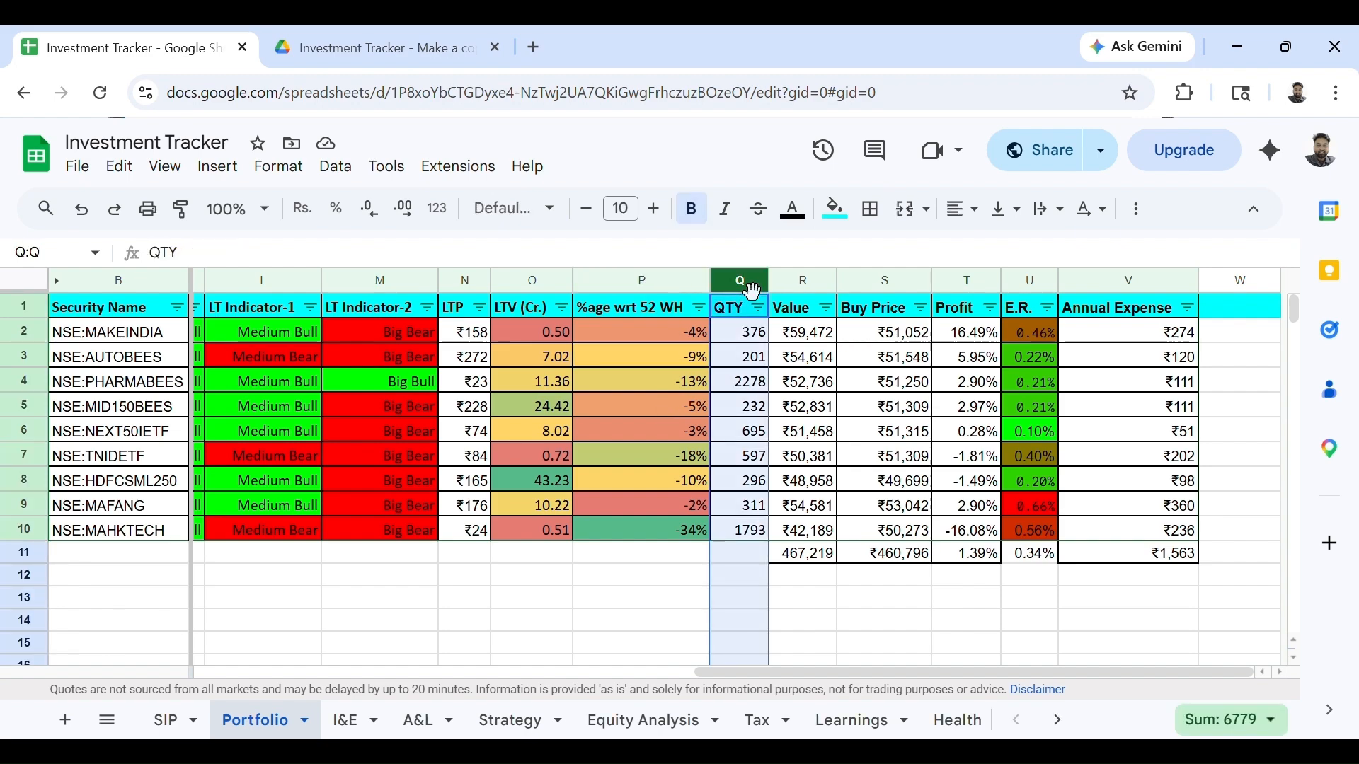
left_click(807, 282)
left_click(807, 325)
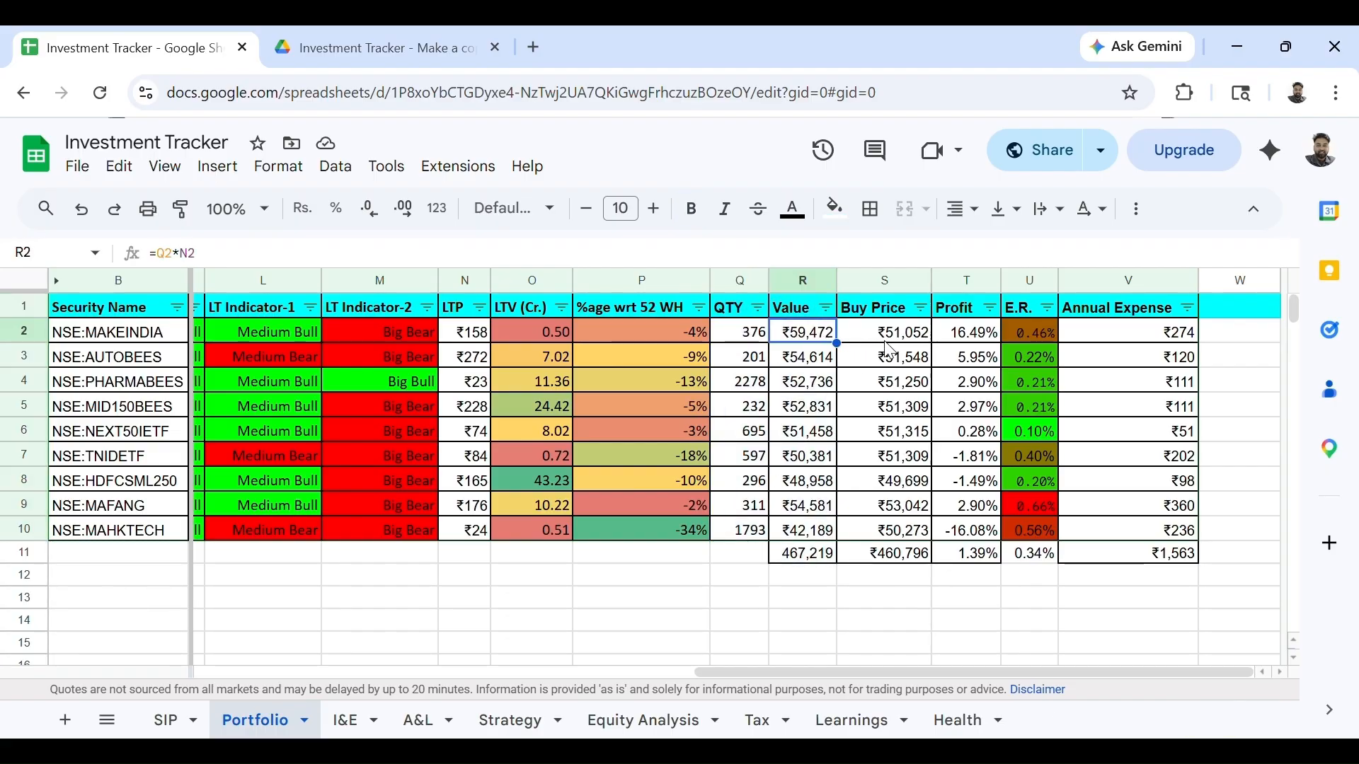
left_click(886, 340)
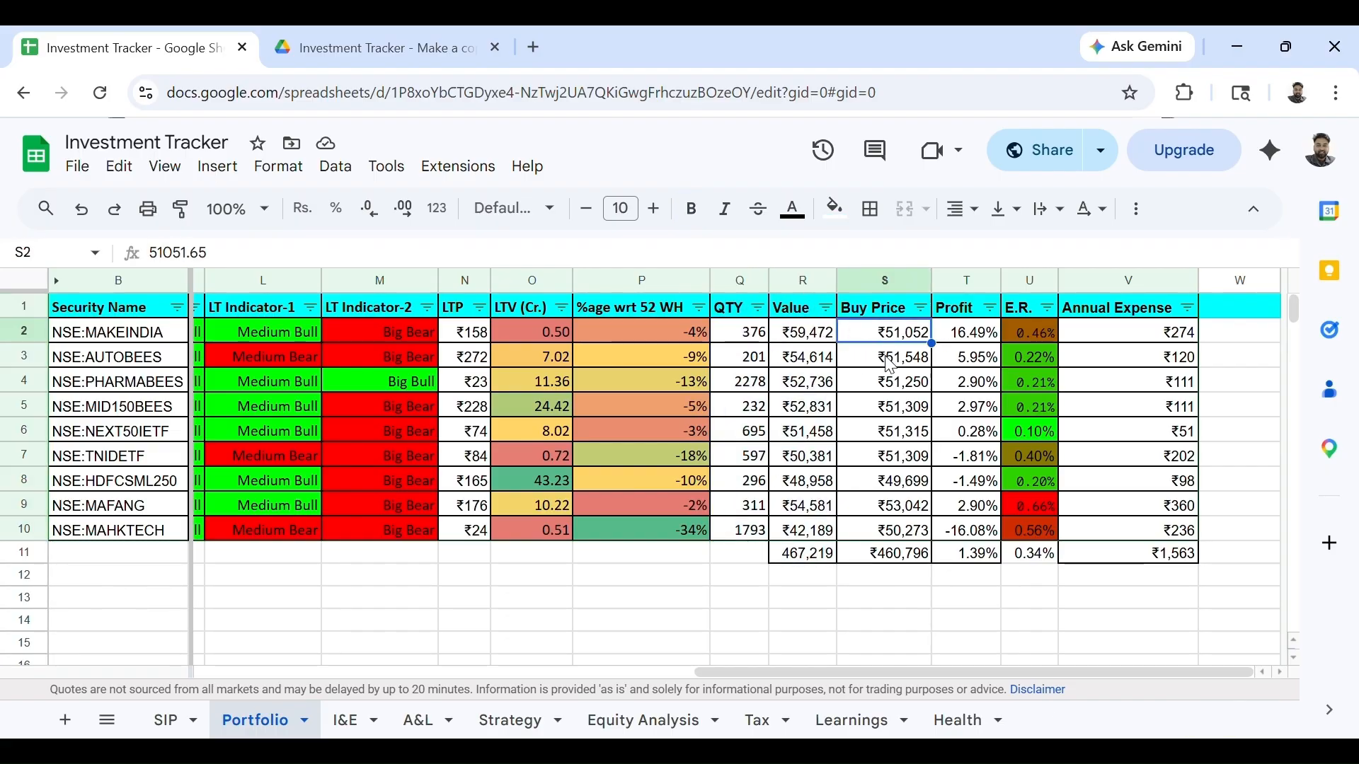
left_click(890, 361)
left_click(900, 411)
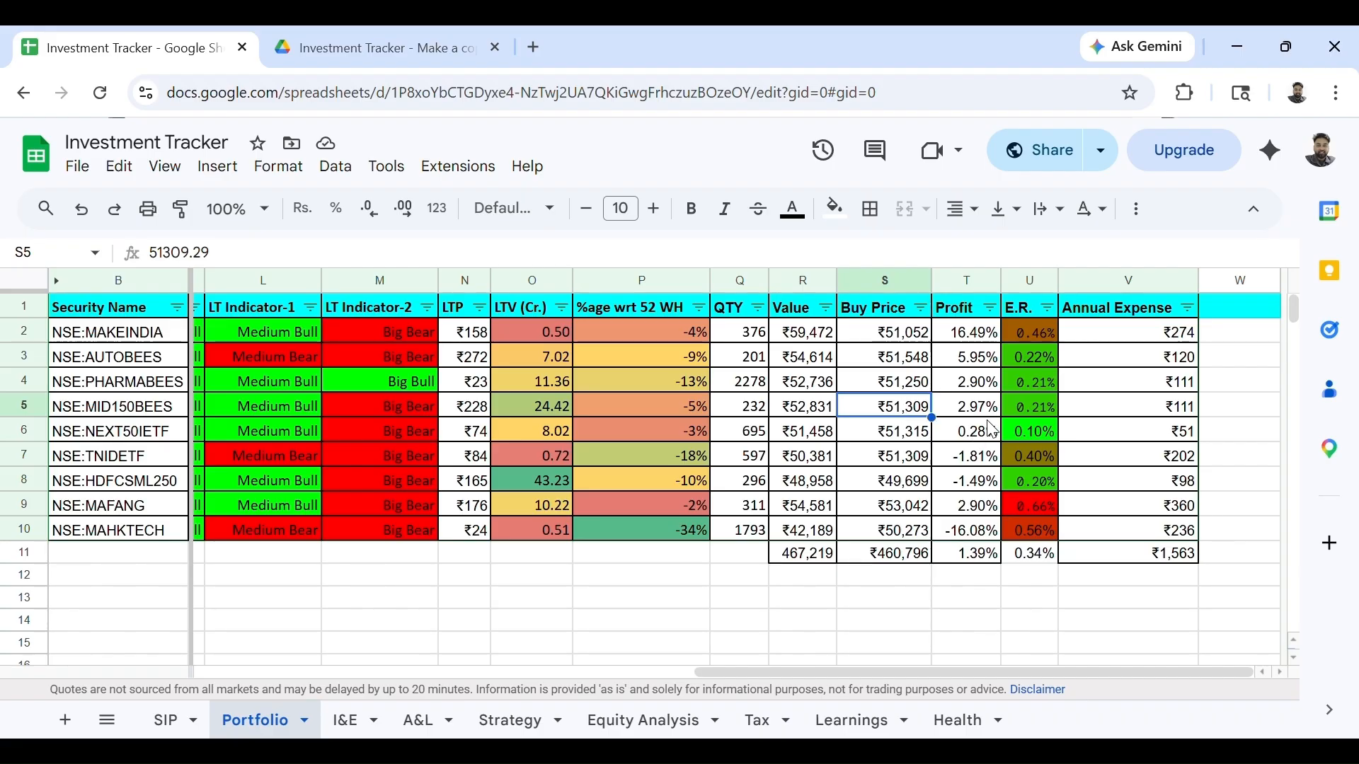
left_click(1035, 414)
left_click(1144, 280)
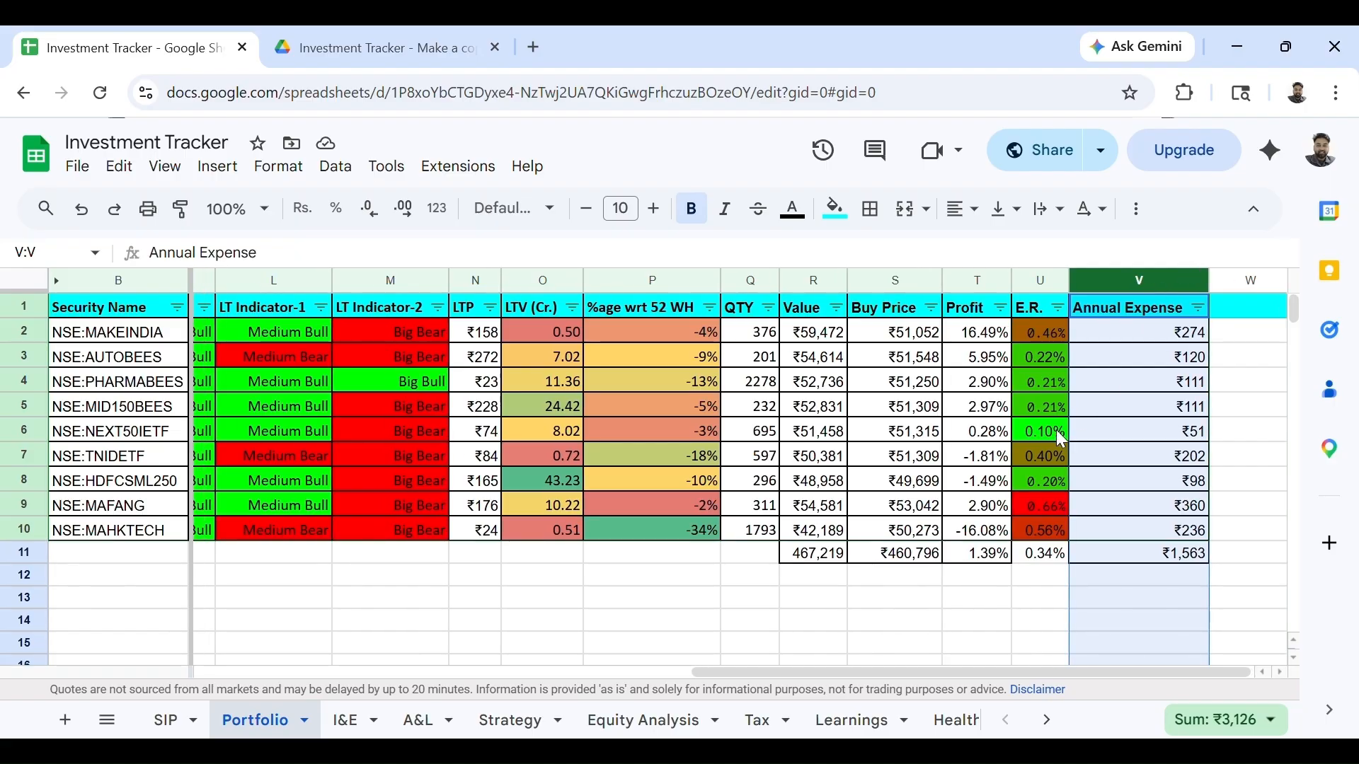
scroll(1055, 430, "left", 10)
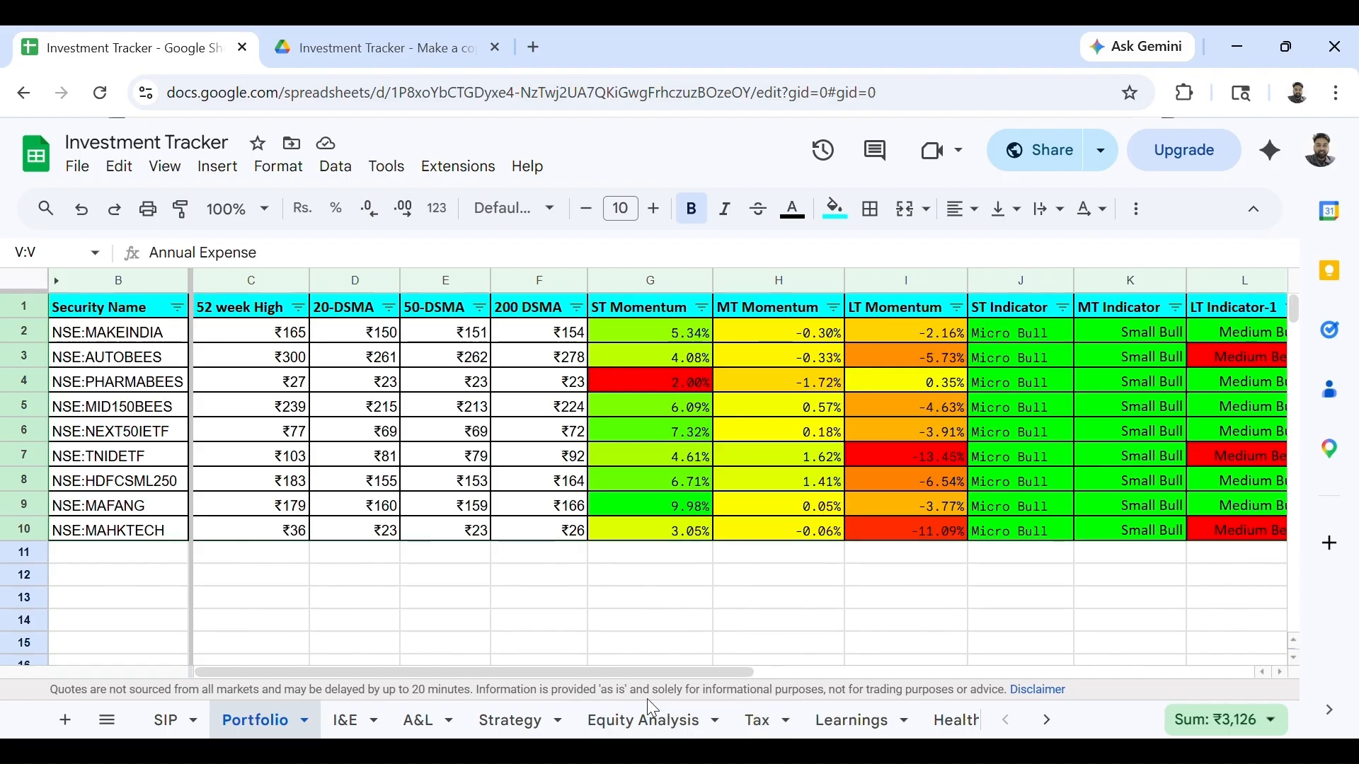
Copy NSE:YESBANK from C1 of the Equity Analysis sheet into B11 of the Portfolio sheet as a new security.
left_click(657, 718)
left_click(506, 309)
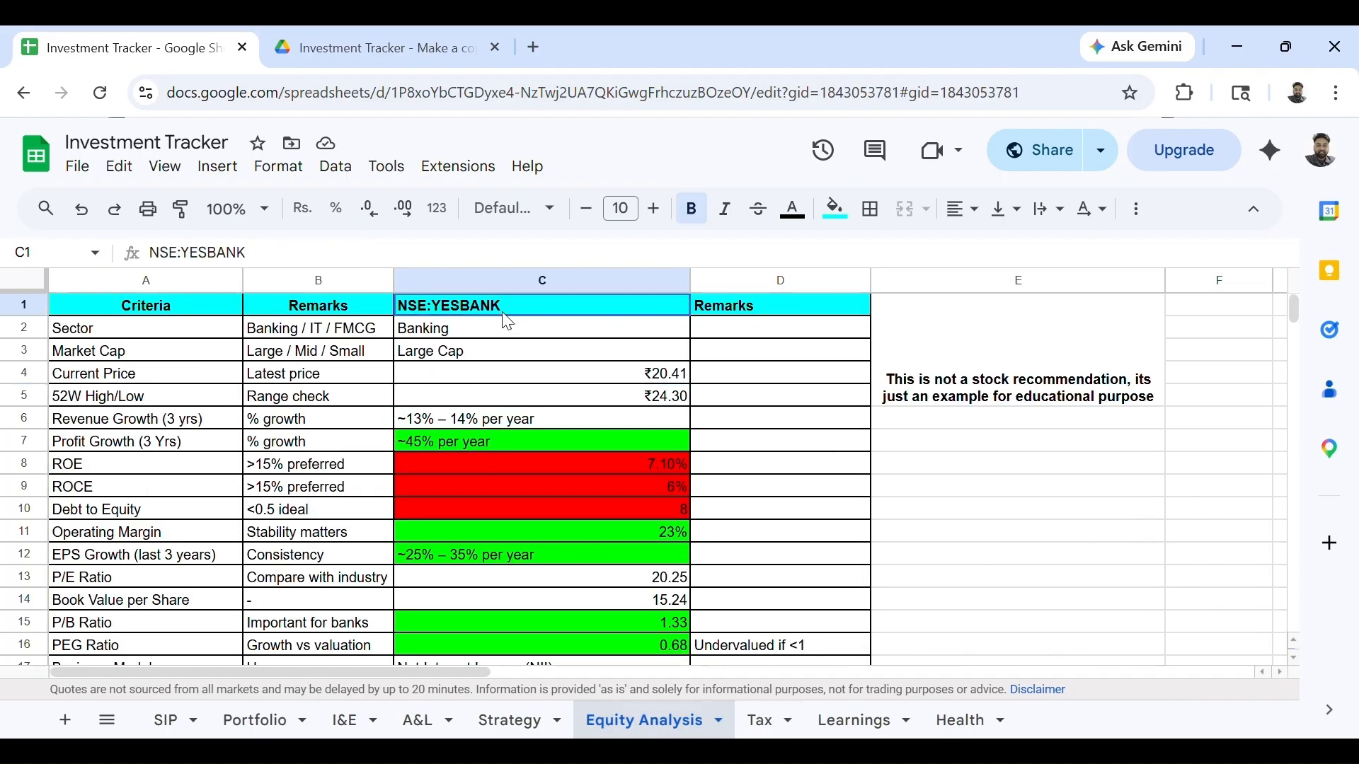
left_click_drag(340, 268, 7, 287)
key("ctrl+x")
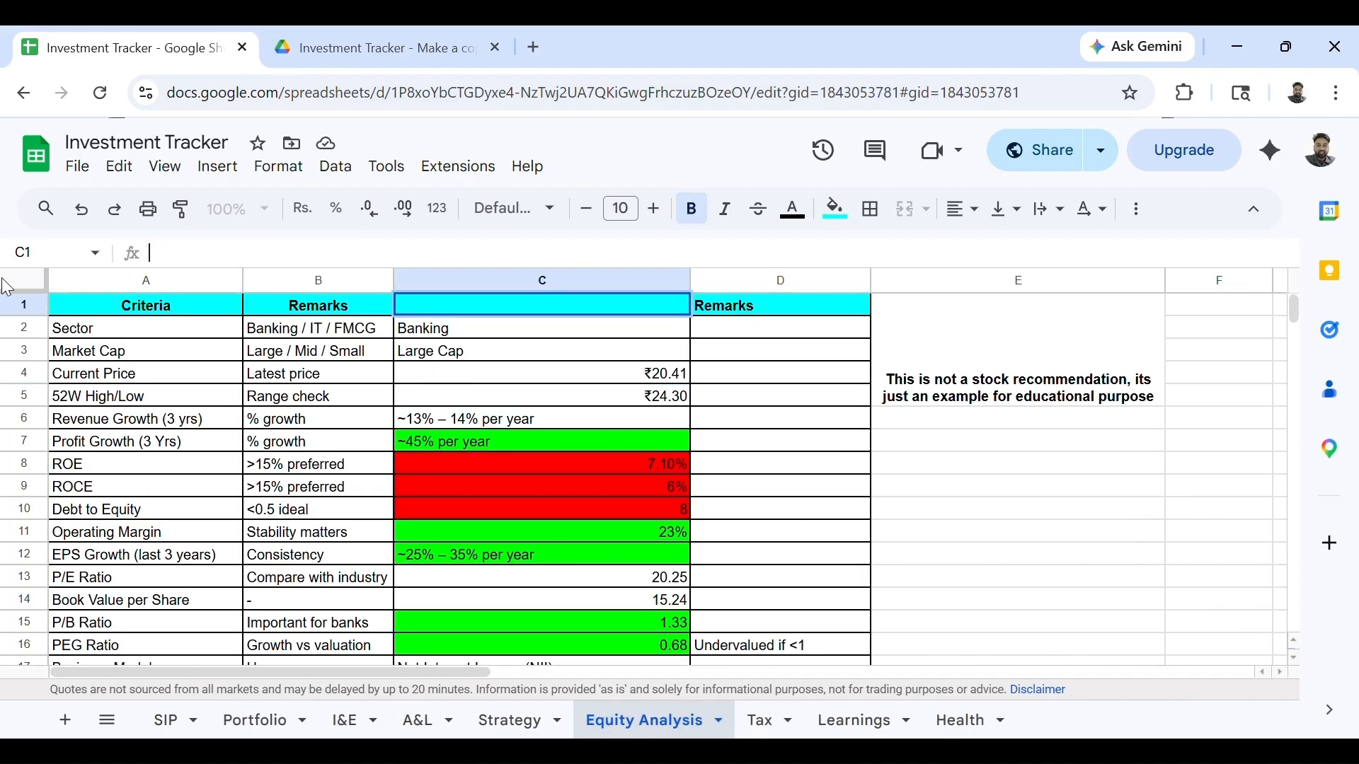
key("ctrl+v")
key("Return")
left_click(228, 719)
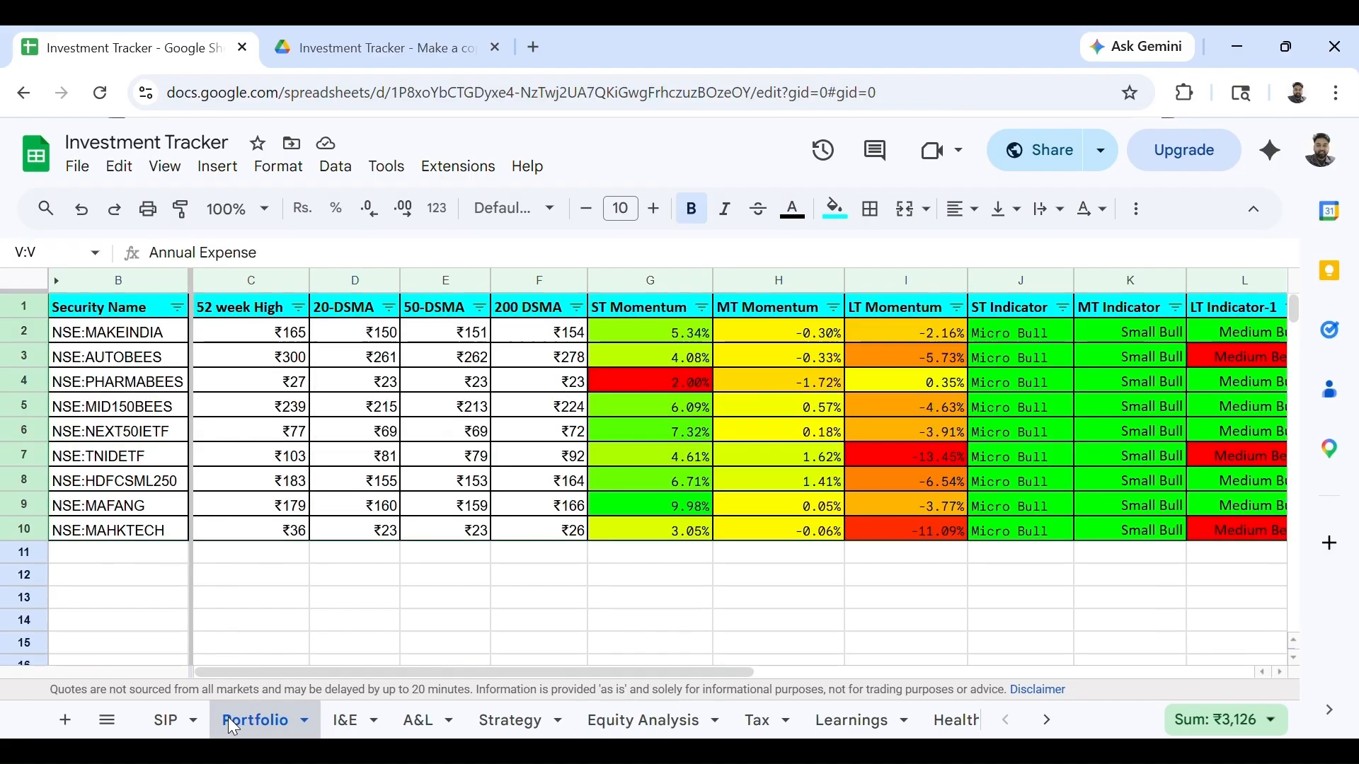
left_click(148, 568)
key("ctrl+v")
key("Return")
Fill the 52 week High, 20-DSMA, 50-DSMA and 200 DSMA formulas from row 10 down into C11:F11.
key("Up")
key("Right")
key("ctrl+d")
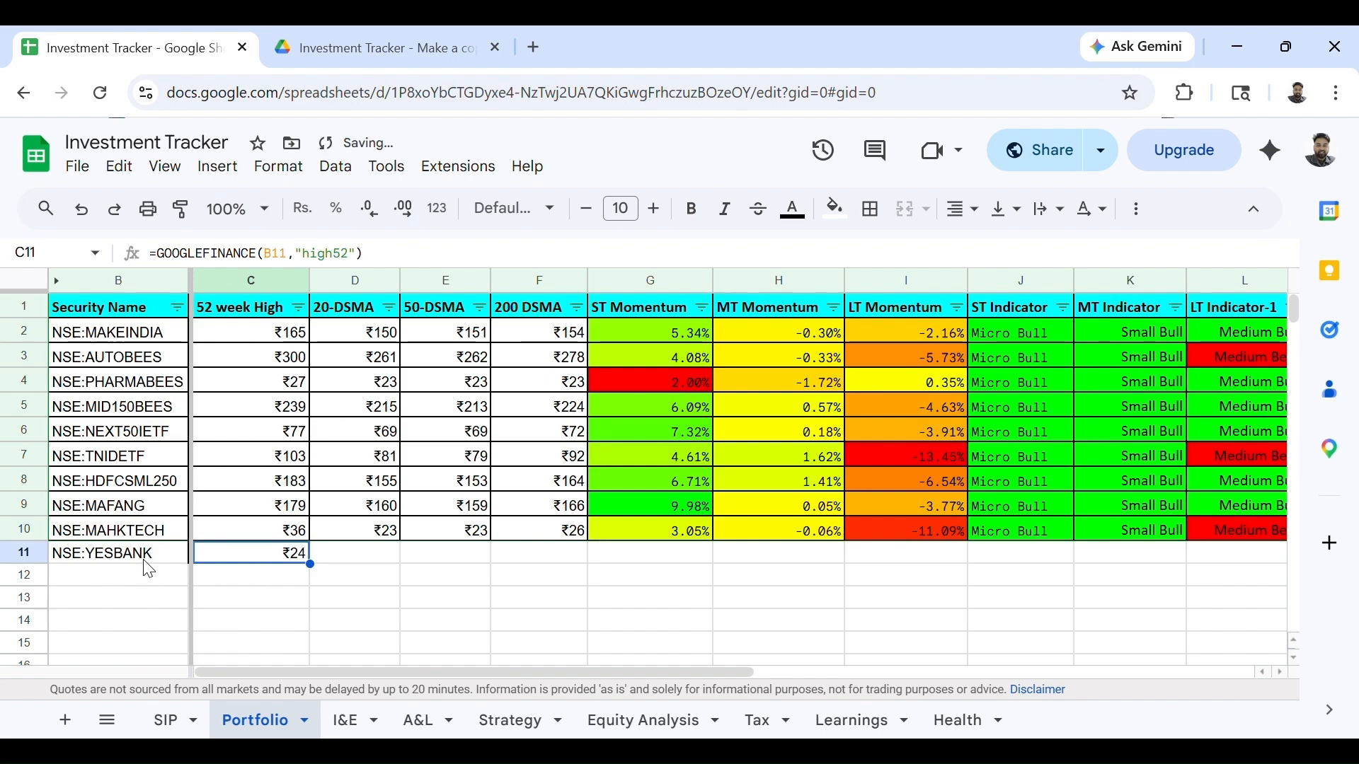
key("Right")
key("ctrl+d")
key("Right")
key("ctrl+d")
key("Right")
key("ctrl+d")
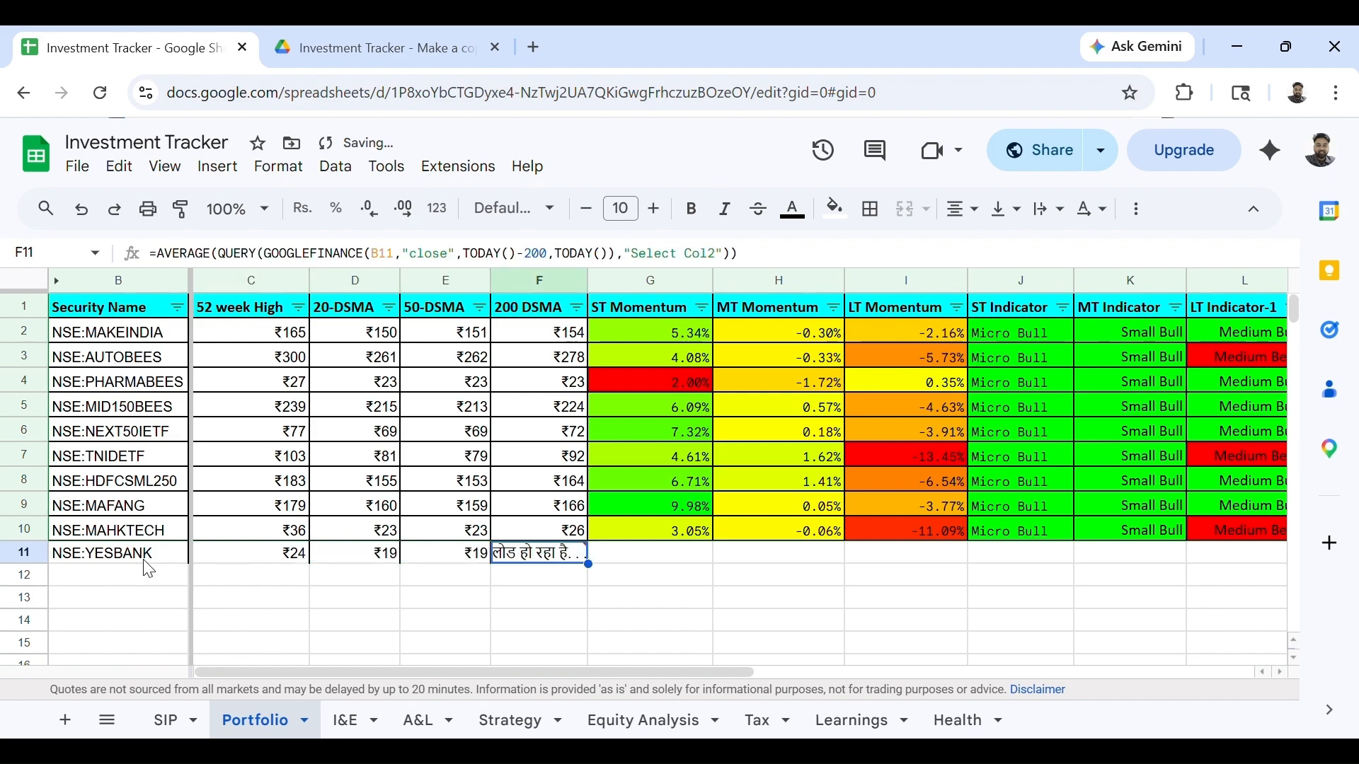
Fill the ST, MT and LT Momentum and the ST and MT Indicator formulas from row 10 down into G11:K11.
key("Right")
key("ctrl+d")
key("Right")
type("d")
key("Right")
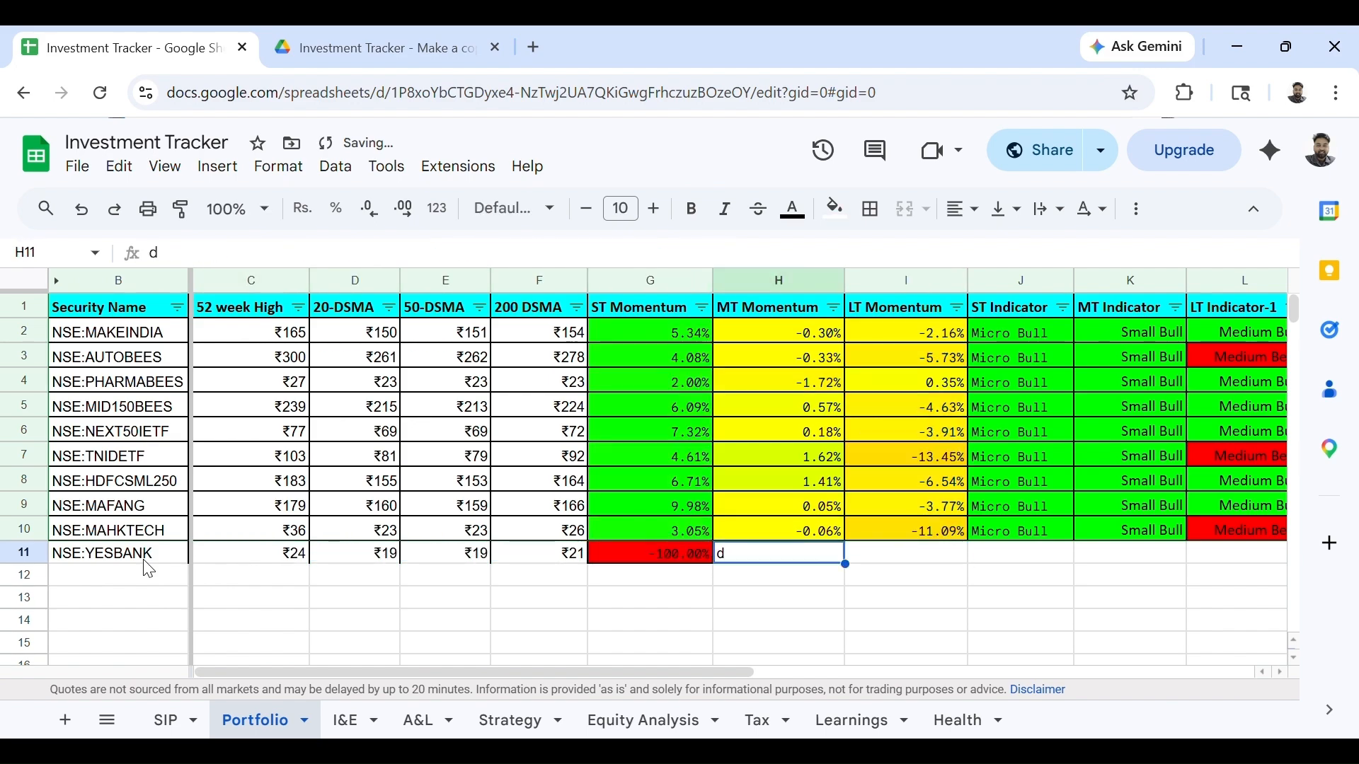
key("Left")
key("ctrl+d")
key("Right")
key("ctrl+d")
key("Right")
key("ctrl+d")
key("Right")
key("ctrl+d")
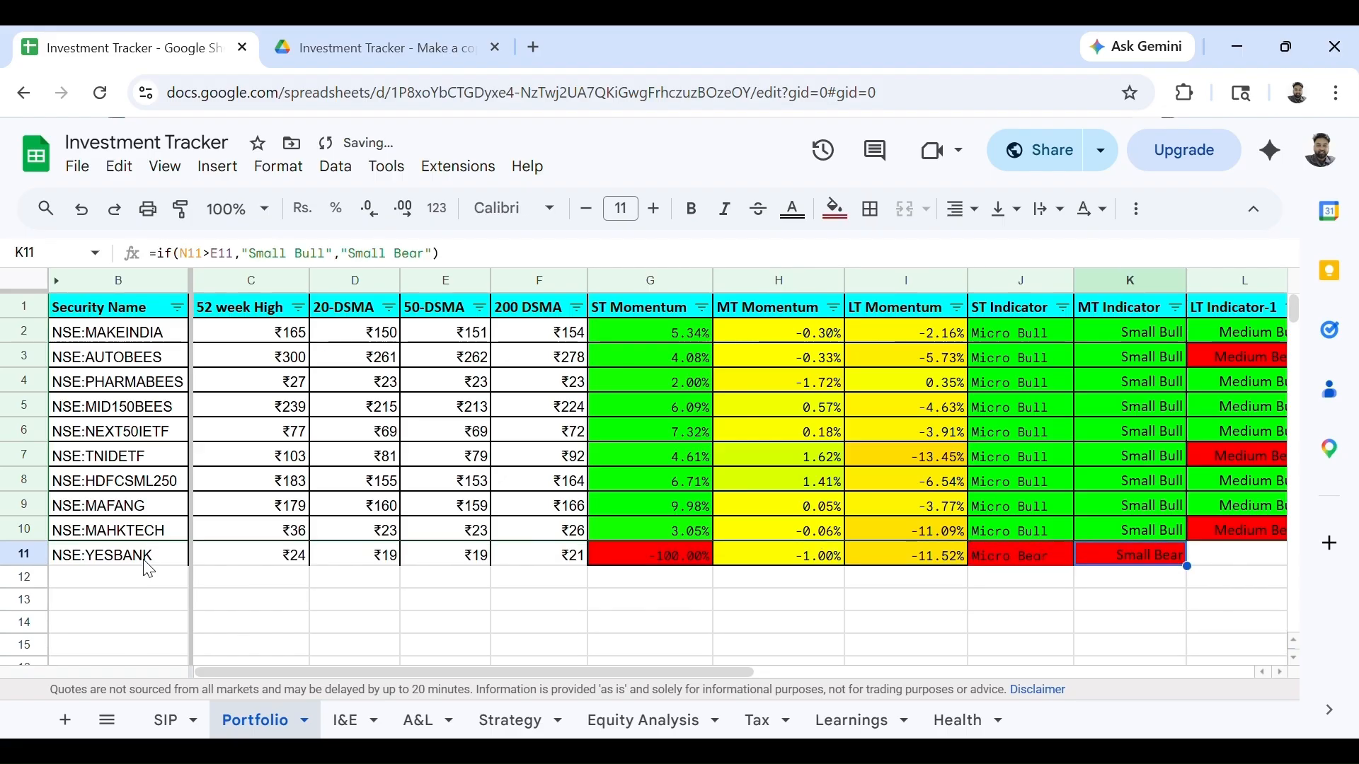
Fill the LT Indicator-1, LT Indicator-2, LTP and LTV (Cr.) formulas from row 10 down into L11:O11.
key("Right")
key("ctrl+d")
key("Right")
key("ctrl+d")
key("Right")
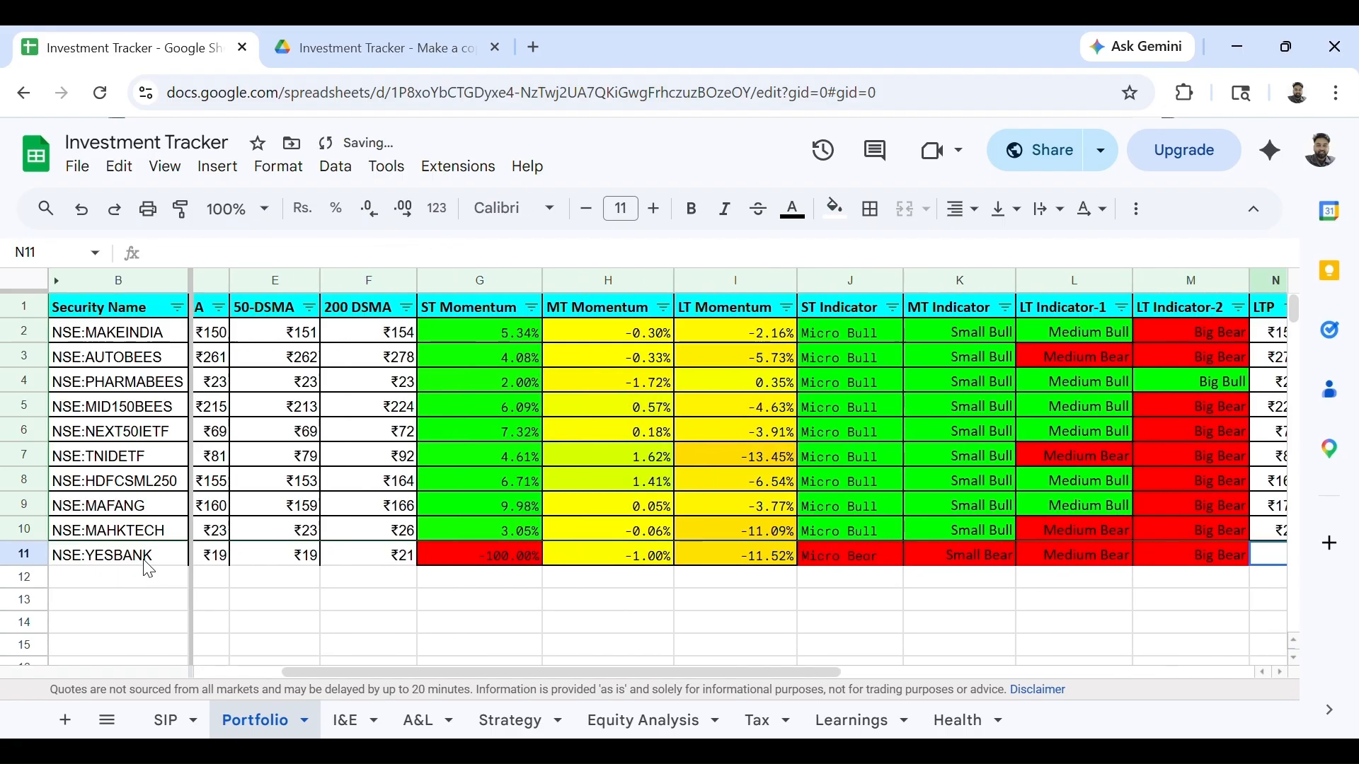
key("ctrl+d")
key("Right")
key("ctrl+d")
key("Right")
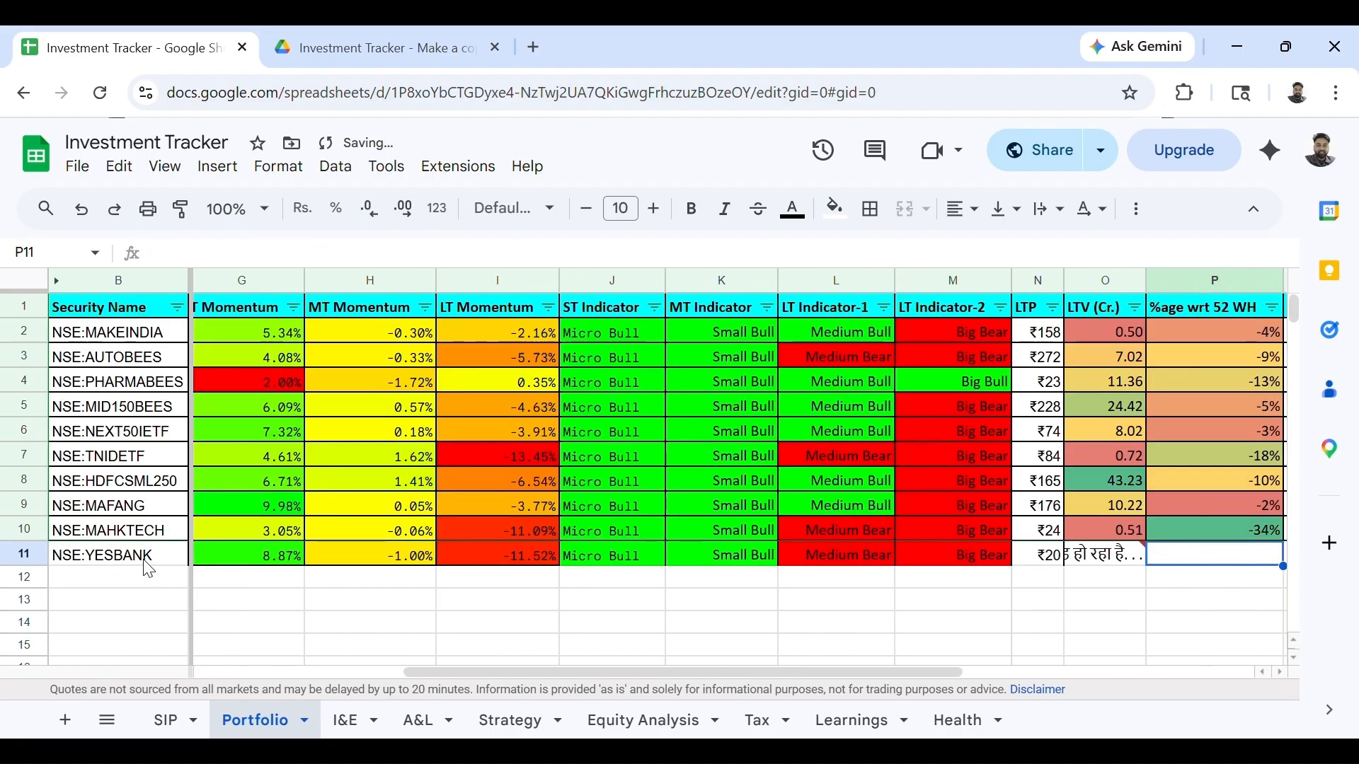
Fill the %age wrt 52 WH formula and the QTY value 1793 from row 10 down into P11:Q11.
key("Left")
key("Left")
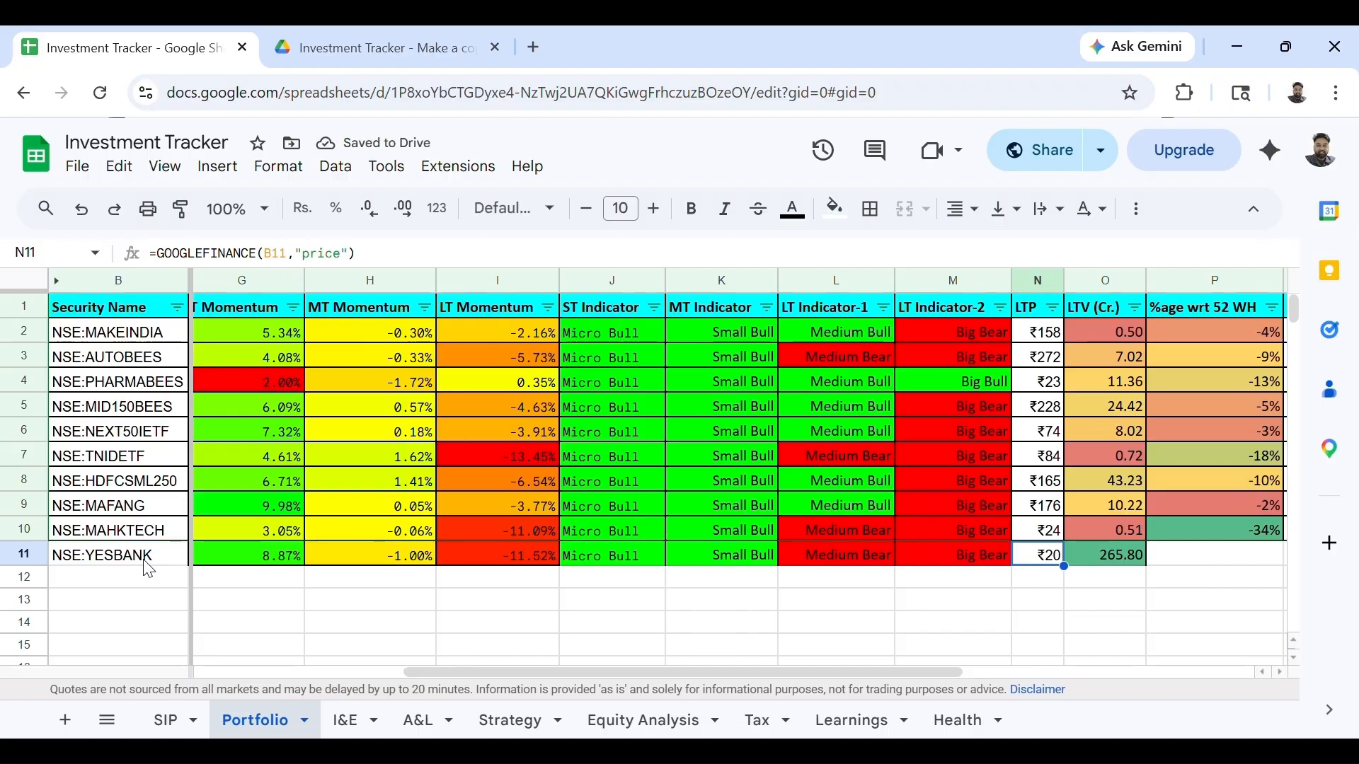
key("Right")
key("Right")
key("ctrl+d")
key("Right")
key("ctrl+d")
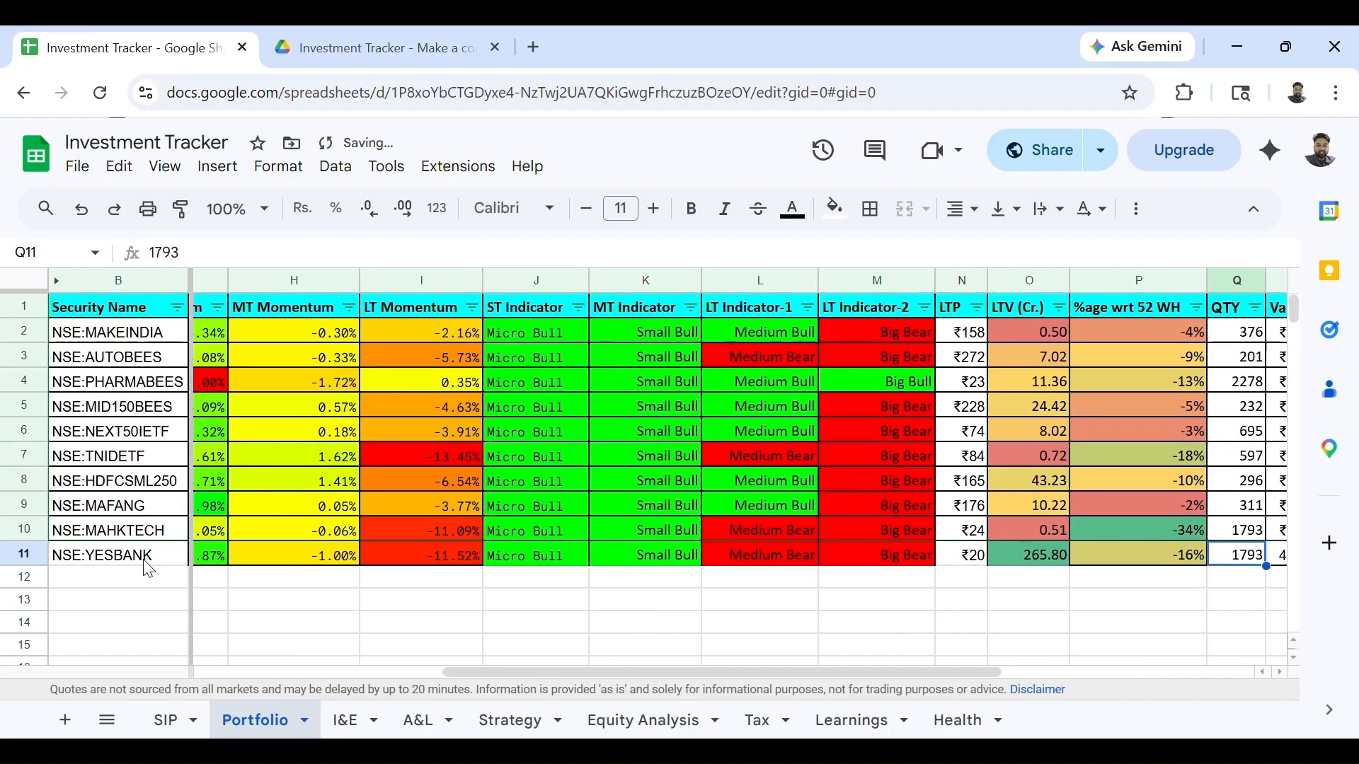
Examine the existing Value, Buy Price, Profit, E.R. and Annual Expense contents in R11:V11.
key("Left")
key("Left")
key("Right")
key("Right")
key("Right")
key("Right")
key("Right")
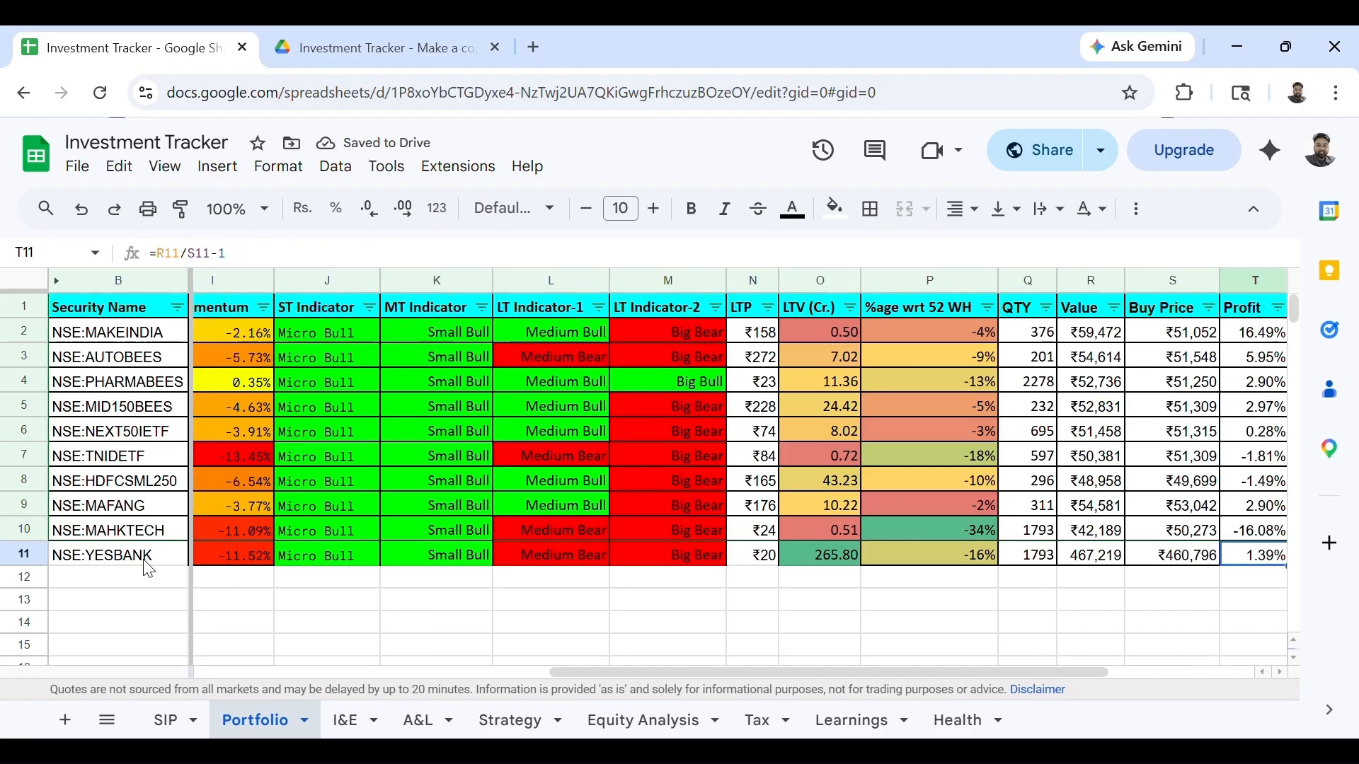
key("Right")
key("Right")
key("Left")
key("Left")
key("Left")
key("Left")
key("Left")
key("Left")
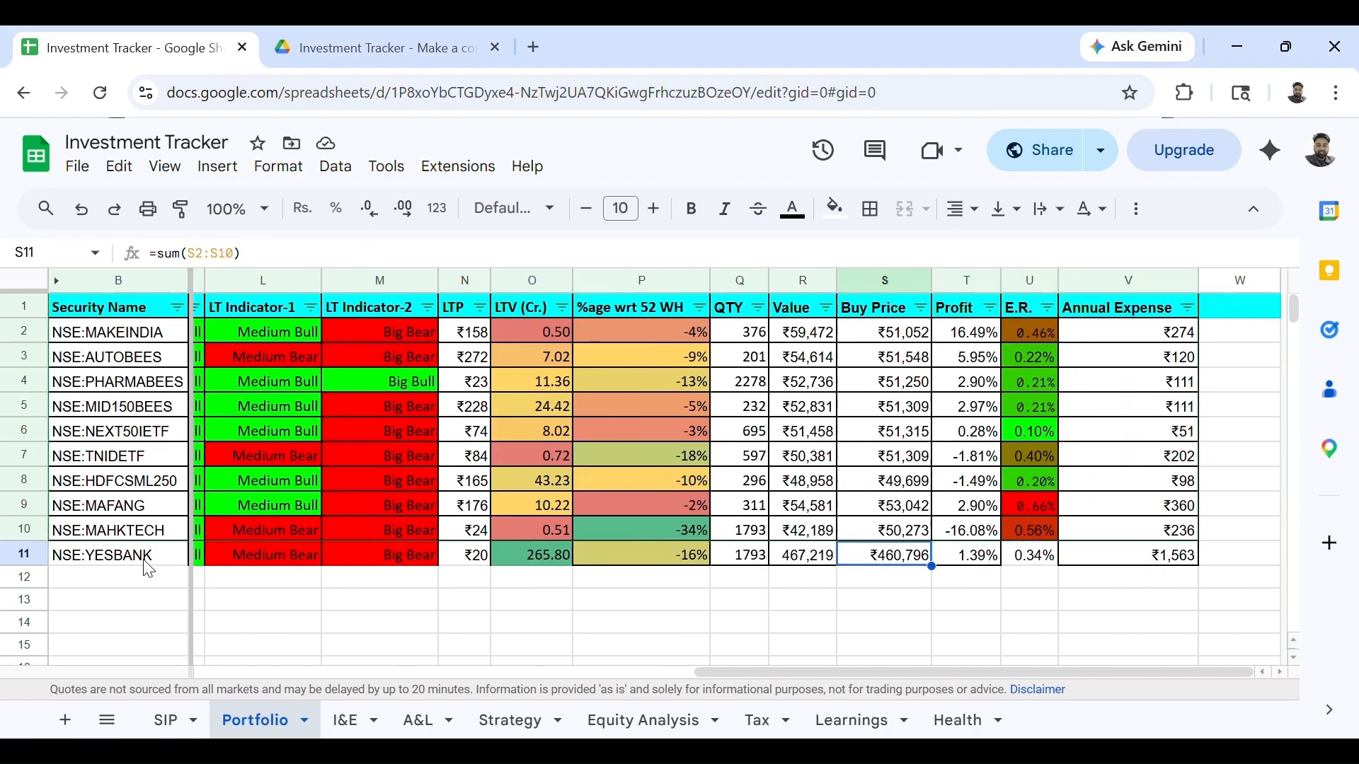
key("Right")
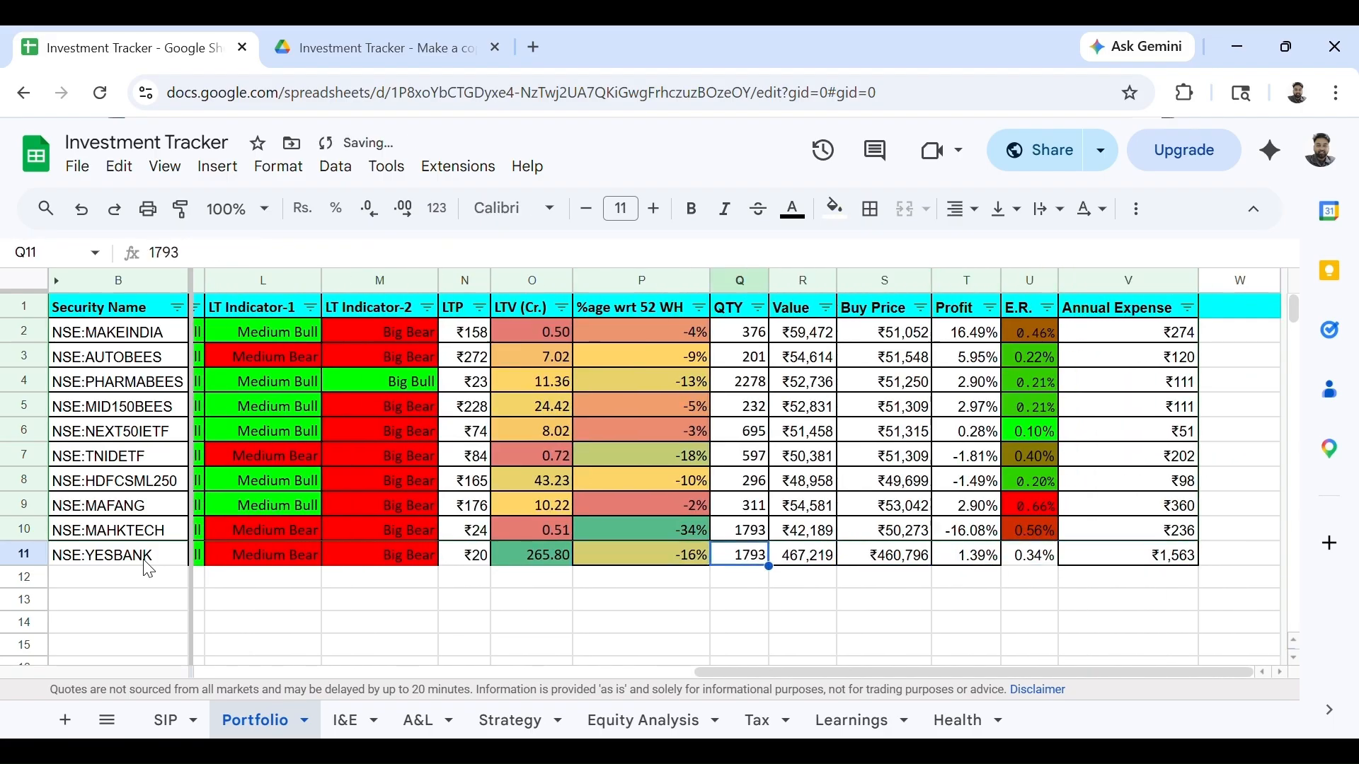
Replace the old totals in row 11 by filling Value, Buy Price, E.R. and Annual Expense down from row 10.
key("Left")
key("Left")
key("Right")
key("ctrl+d")
key("Right")
key("ctrl+d")
key("Right")
key("Right")
key("ctrl+d")
key("Right")
key("ctrl+d")
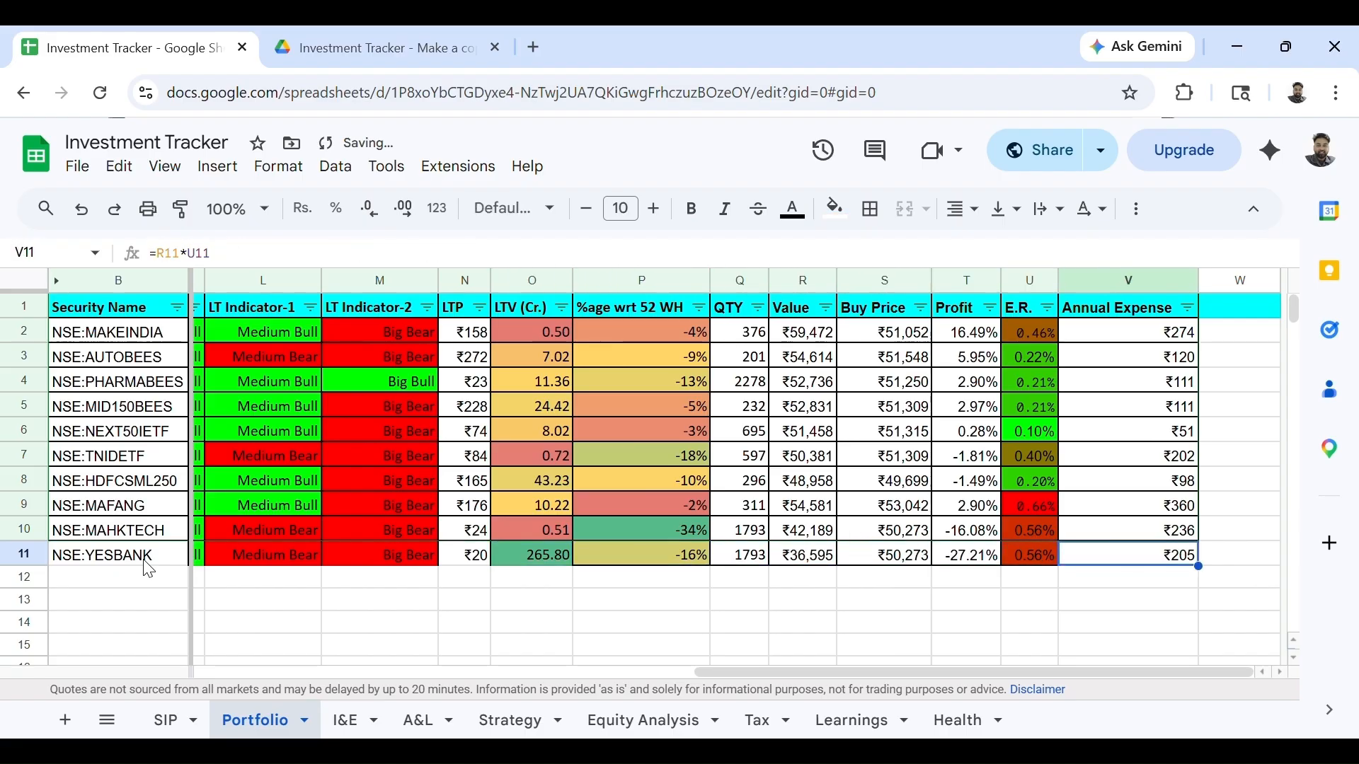
Set the E.R. of NSE:YESBANK in U11 to 0.
key("Left")
type("0")
key("Return")
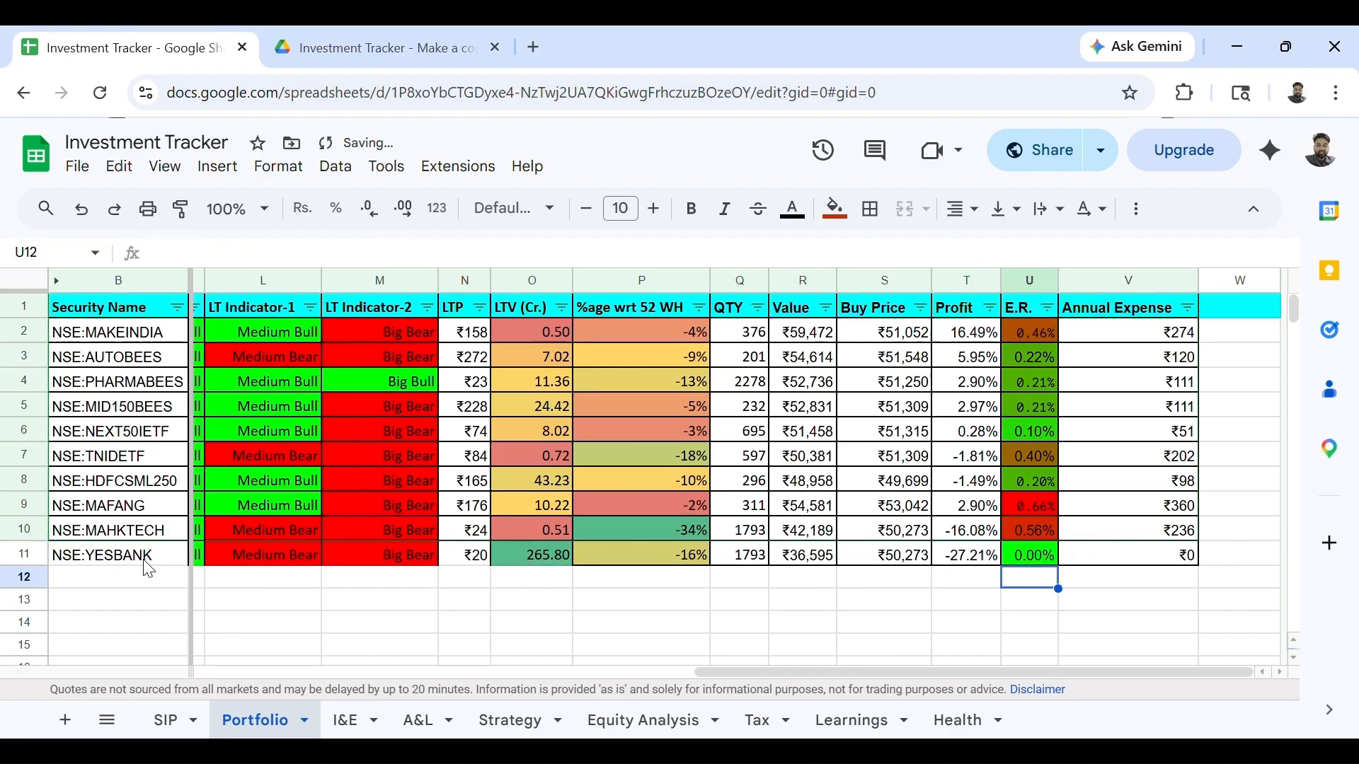
Set the Buy Price of NSE:YESBANK in S11 to 30000.
key("Up")
key("Left")
key("Left")
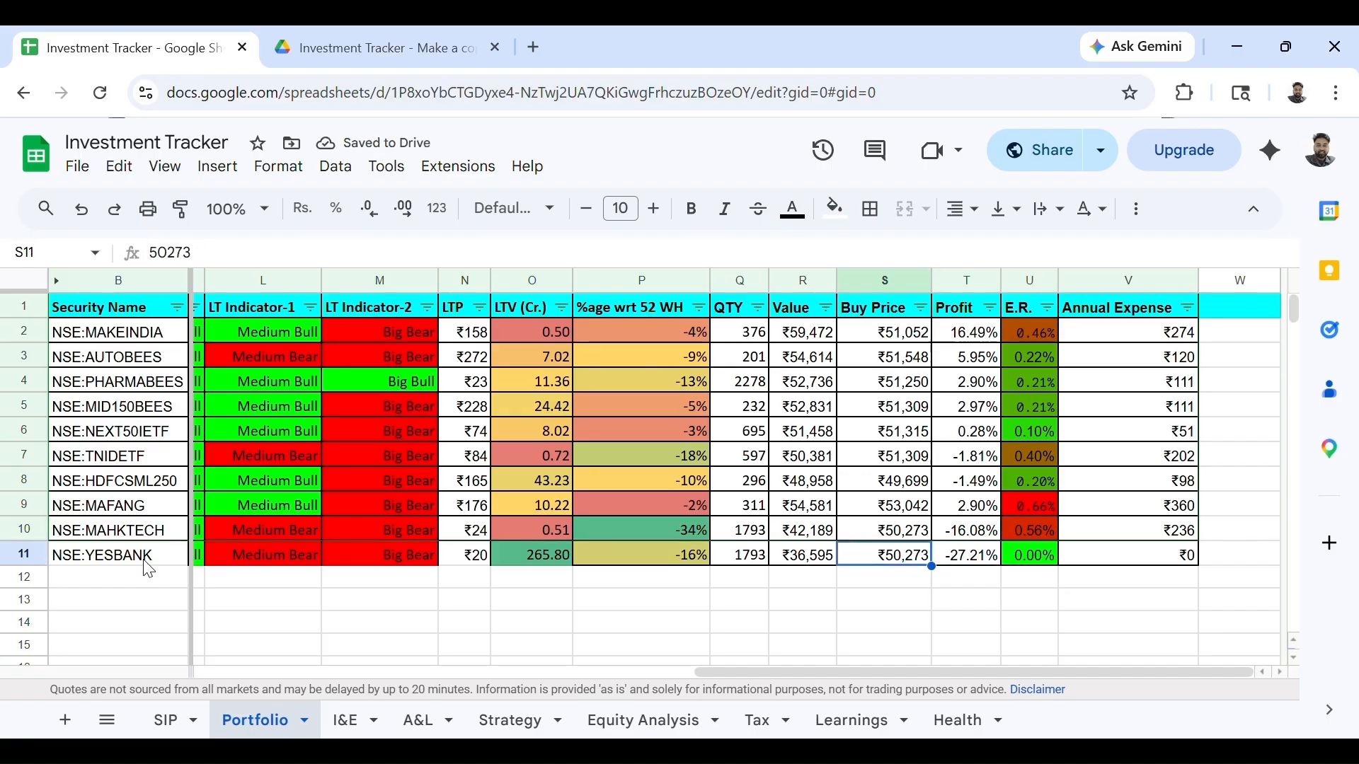
key("Left")
key("Left")
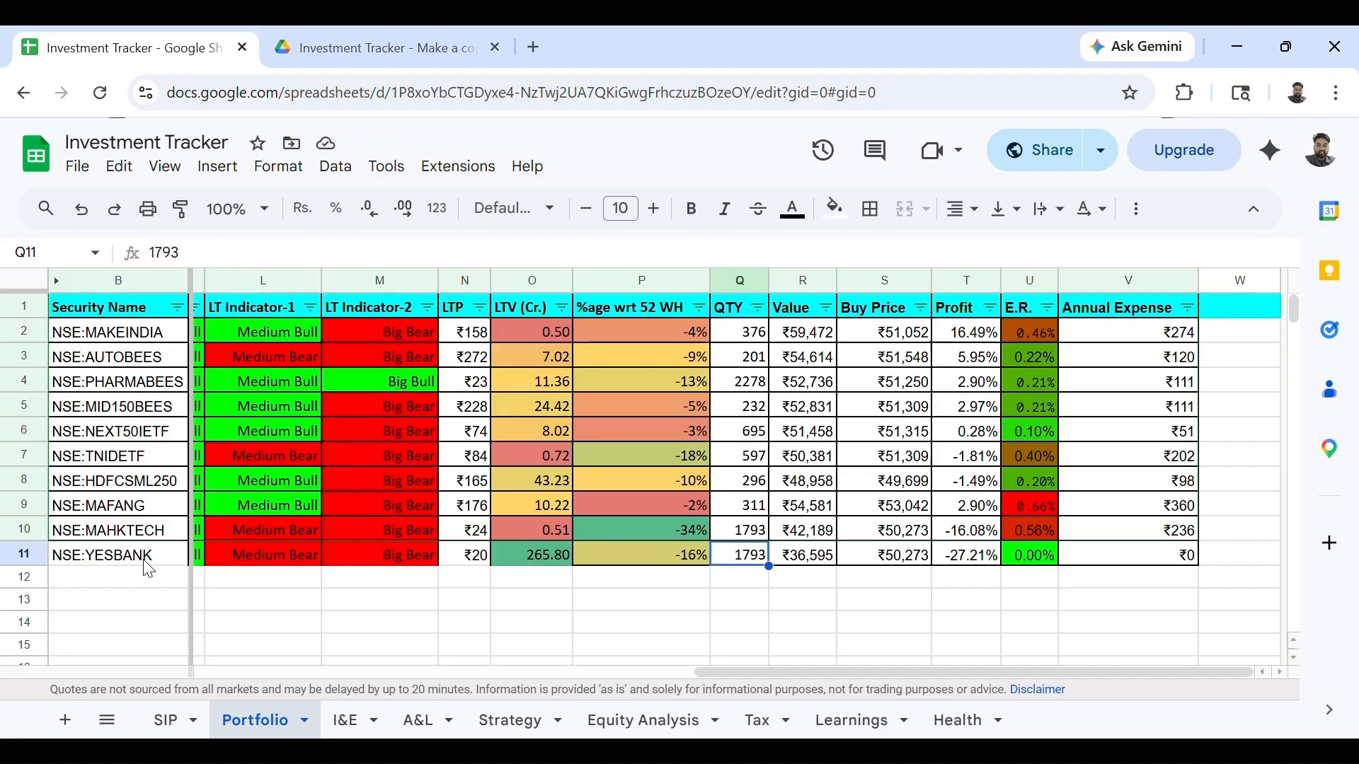
key("Right")
key("Right")
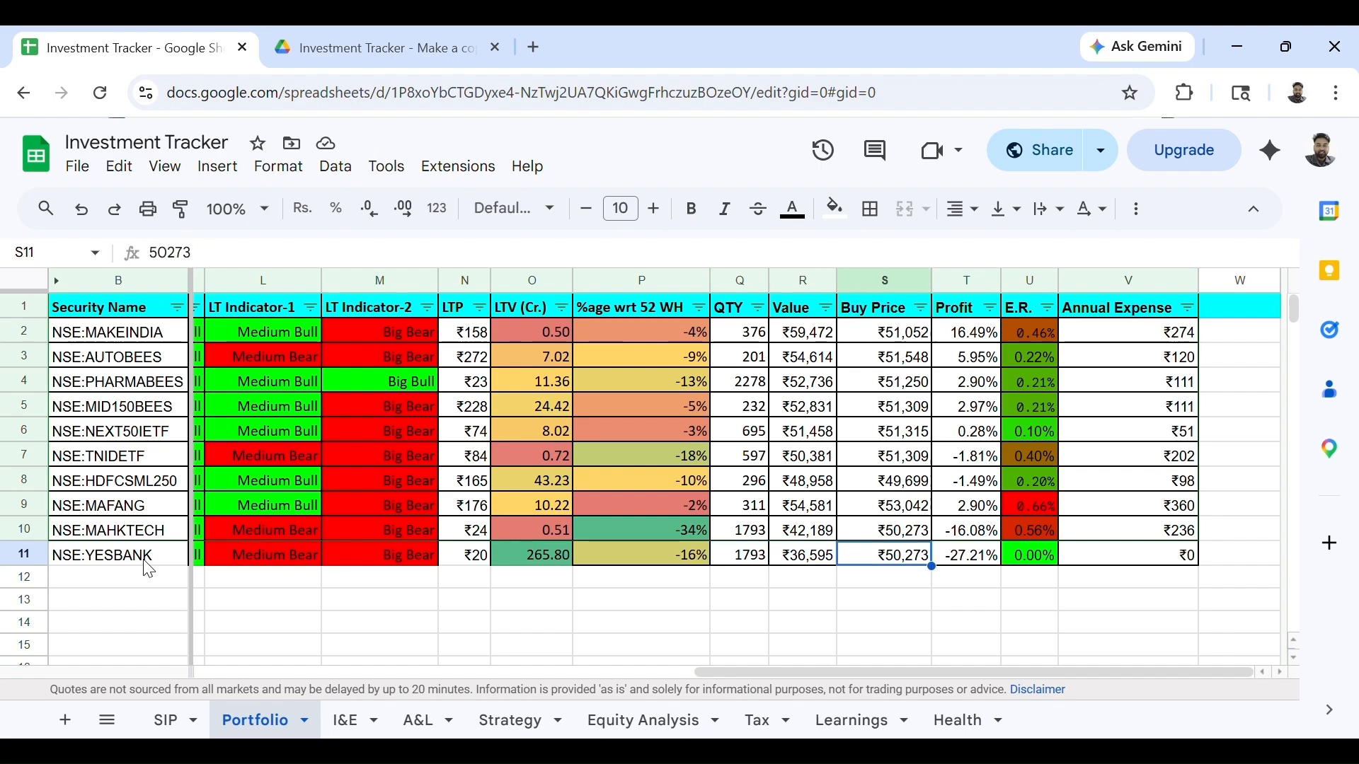
type("300000")
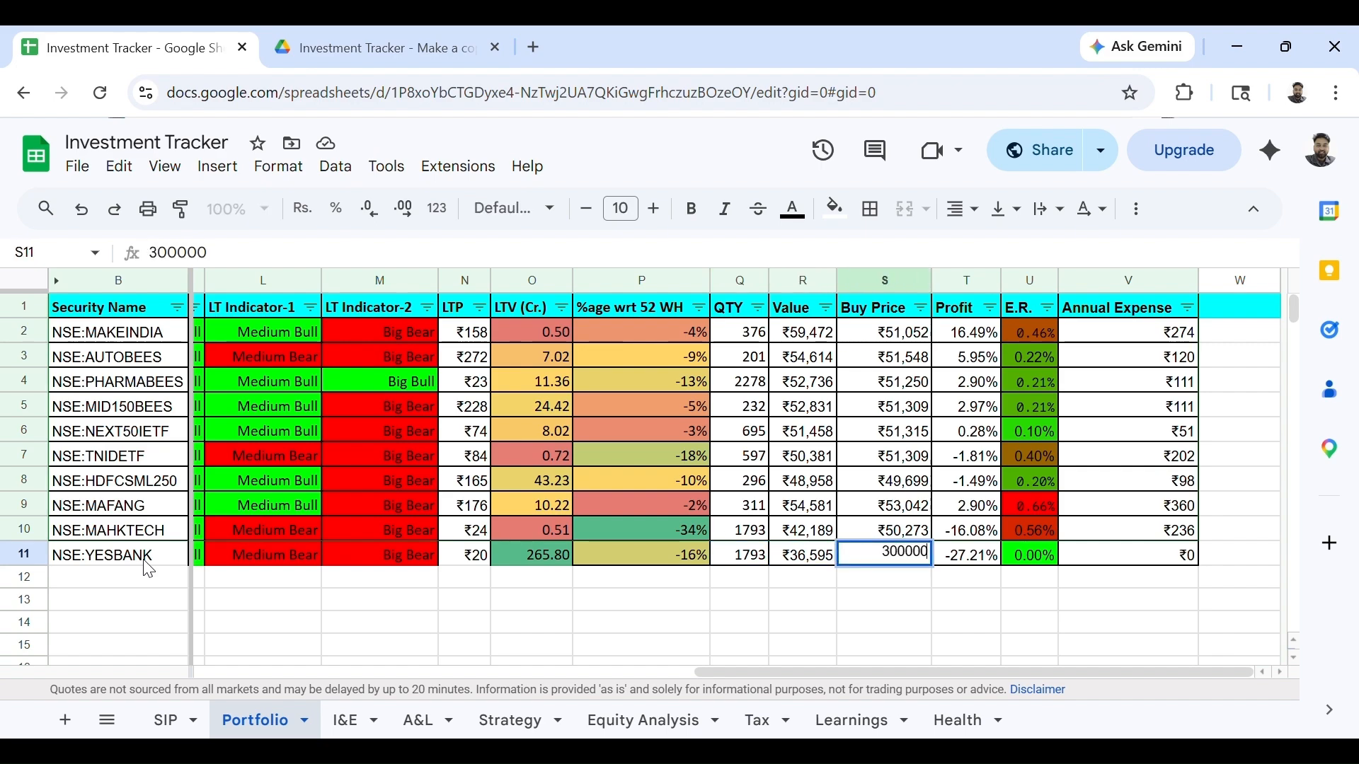
key("BackSpace")
key("Return")
key("Up")
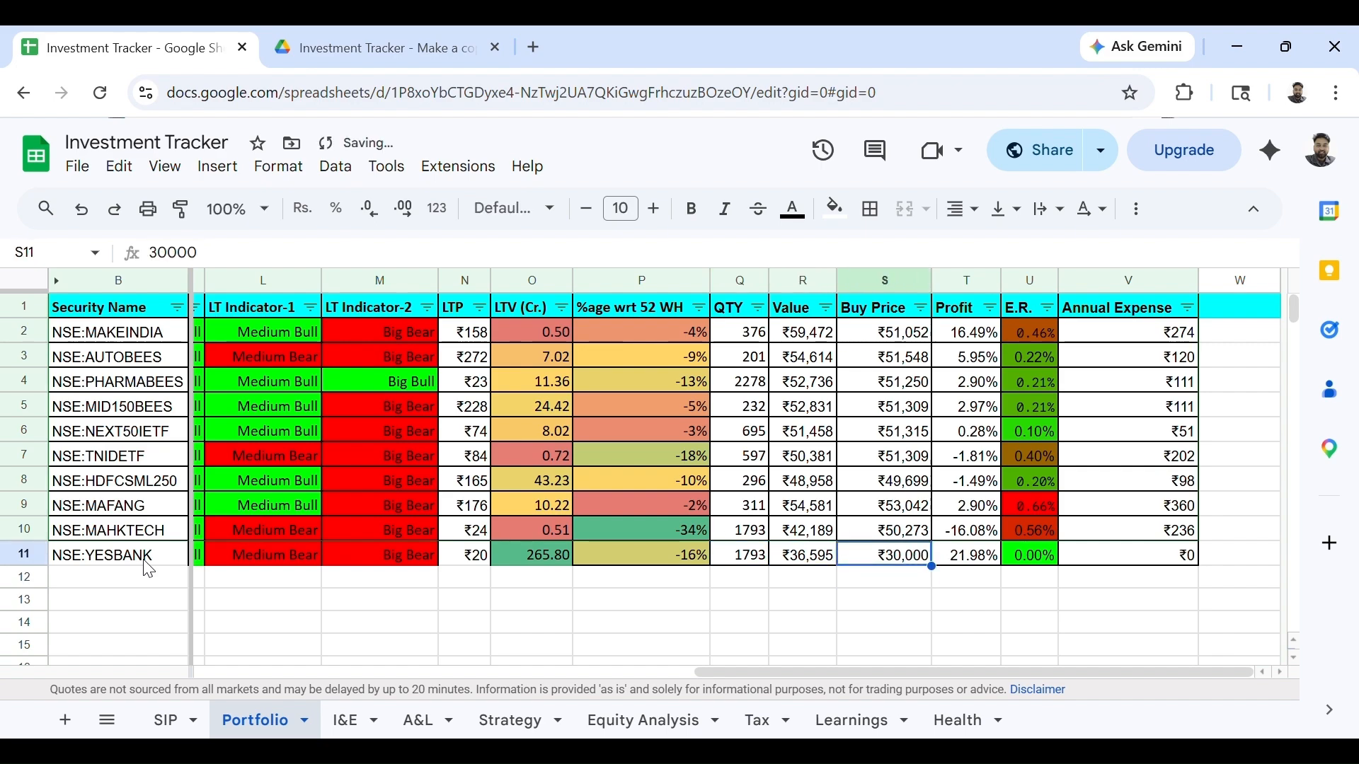
Change the Buy Price of NSE:YESBANK in S11 to 36595.
type("30")
key("BackSpace")
type("`")
key("BackSpace")
type("5")
type("4")
key("BackSpace")
type("595\\")
key("BackSpace")
key("Return")
key("Up")
key("Right")
key("Left")
key("Left")
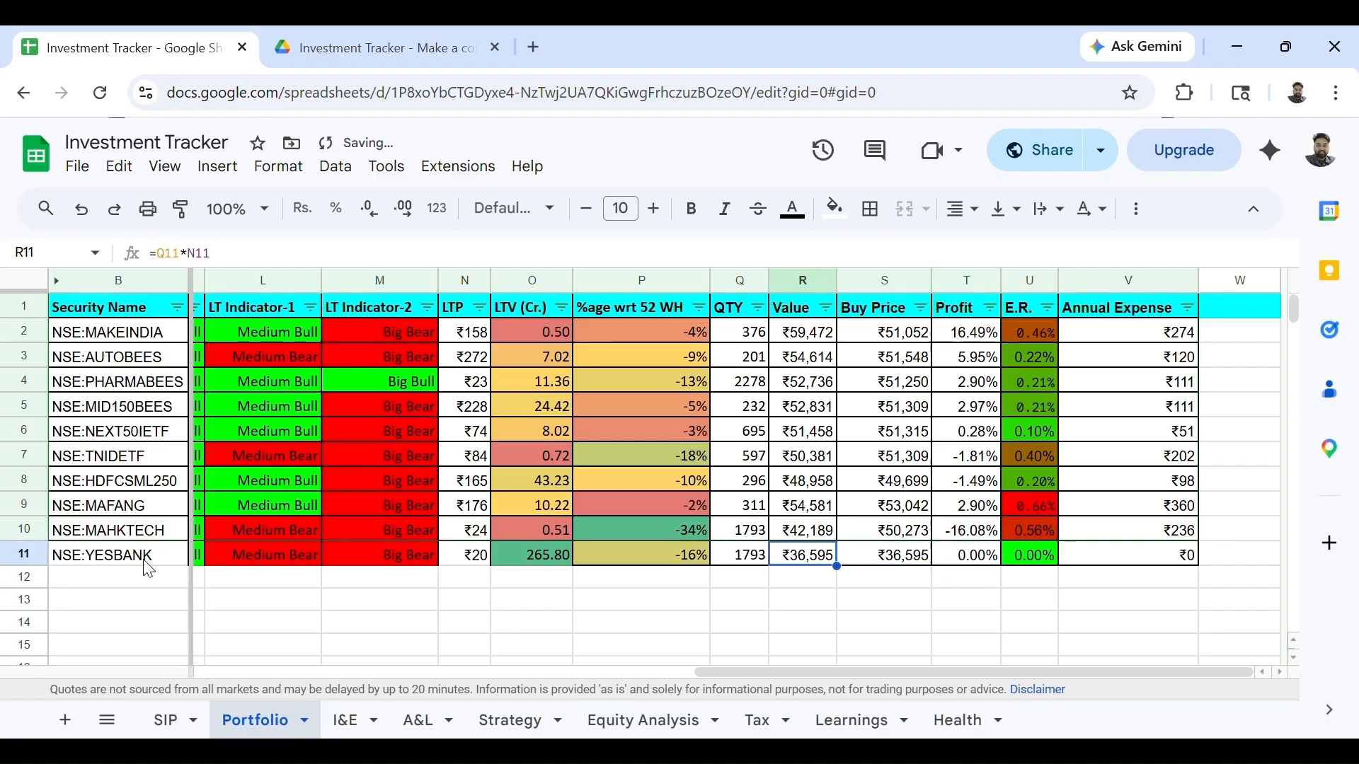
Review the NSE:YESBANK entries across row 11, from the Profit column back to the Security Name.
key("Left")
key("Right")
key("Right")
key("Right")
key("Left")
key("Left")
key("Left")
key("Left")
key("Left")
key("Left")
key("Left")
key("Left")
key("Left")
key("Left")
key("Left")
key("Left")
key("Left")
key("Left")
key("Left")
key("Left")
key("Left")
key("Left")
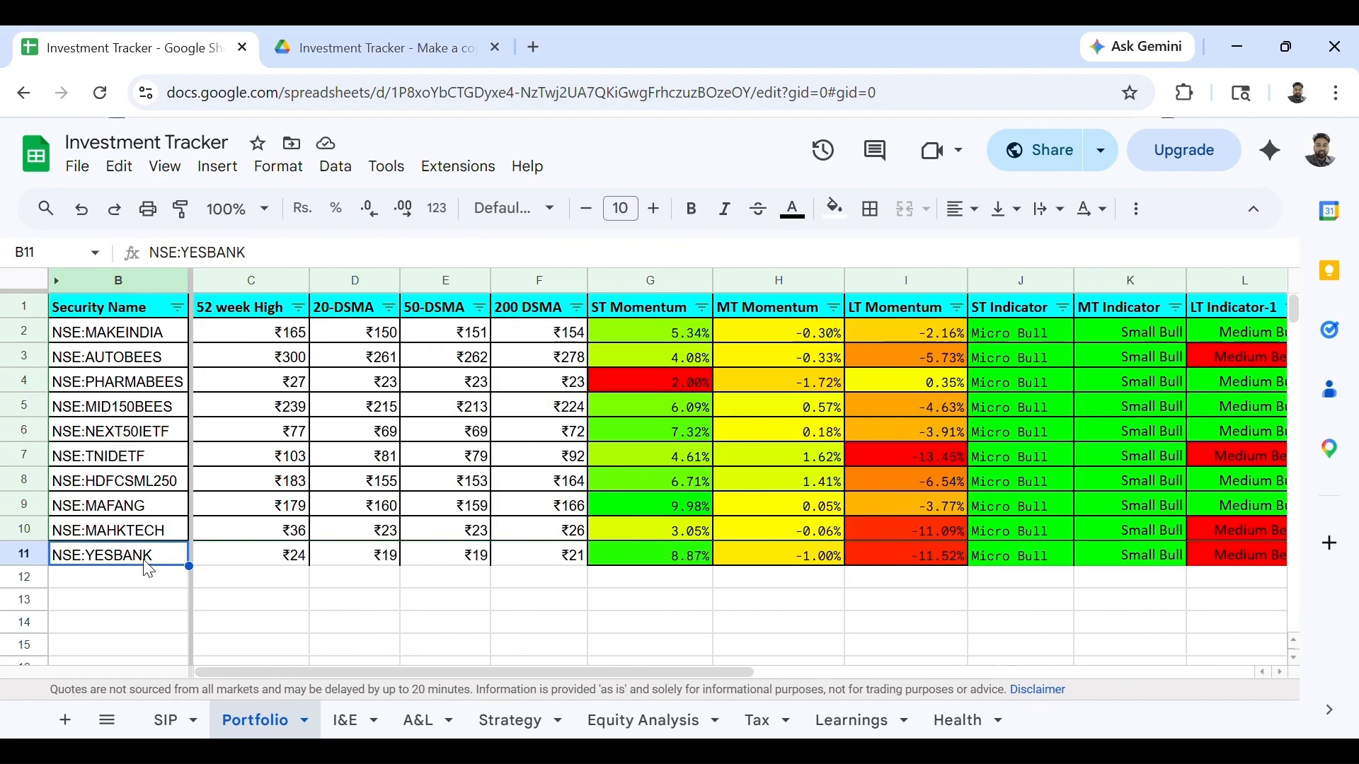
Delete the NSE:YESBANK row 11 from the Portfolio sheet.
right_click(22, 555)
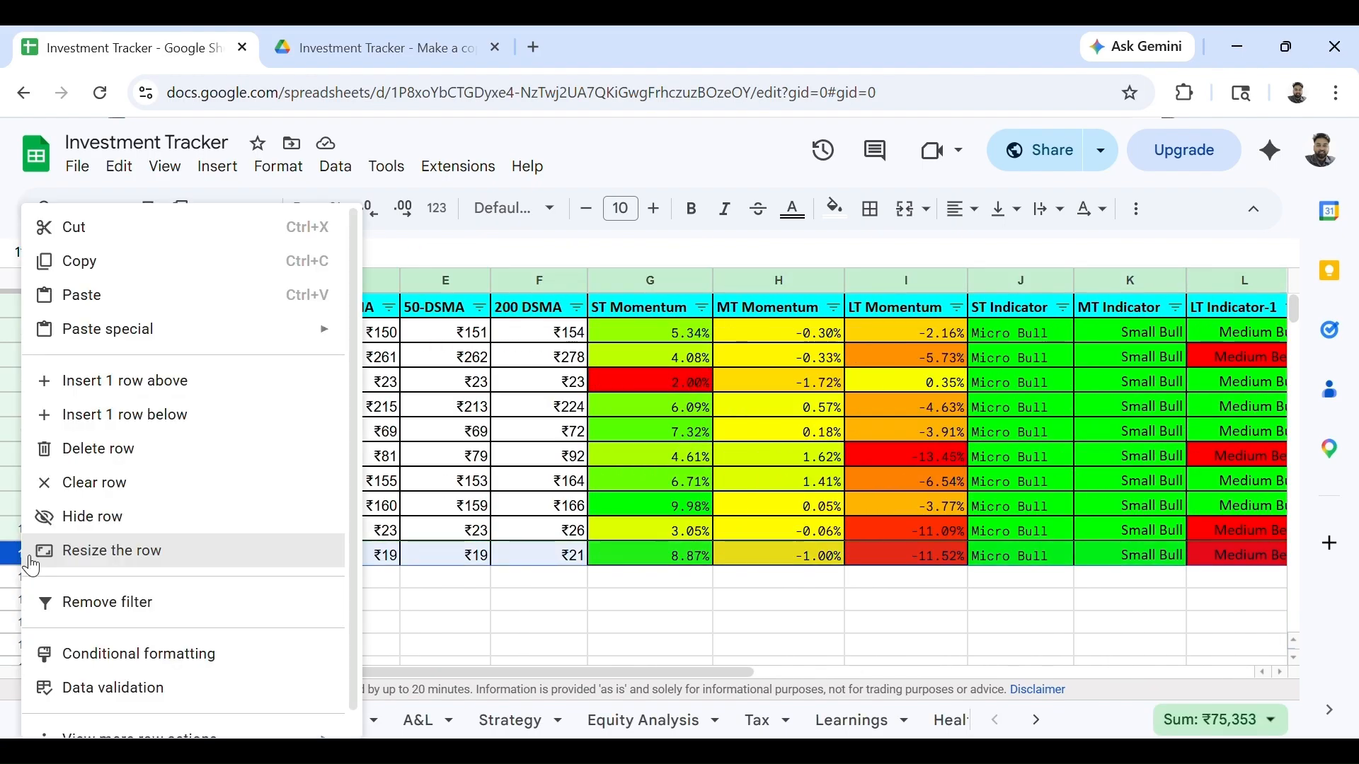
left_click(79, 451)
left_click(243, 575)
key("Up")
key("Up")
key("Left")
key("Right")
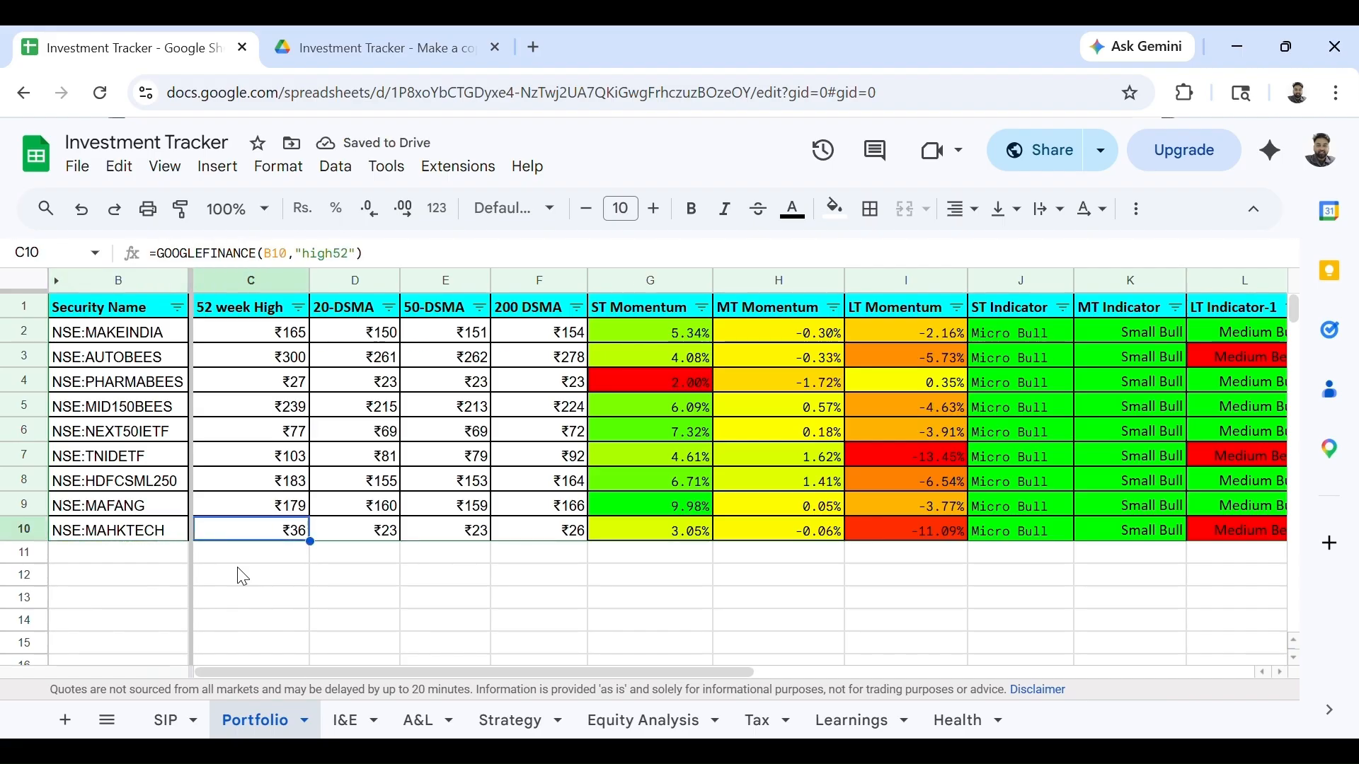
Open the I&E sheet and examine the monthly expense types, their amounts in B3:B9 and the Plan column.
left_click(354, 720)
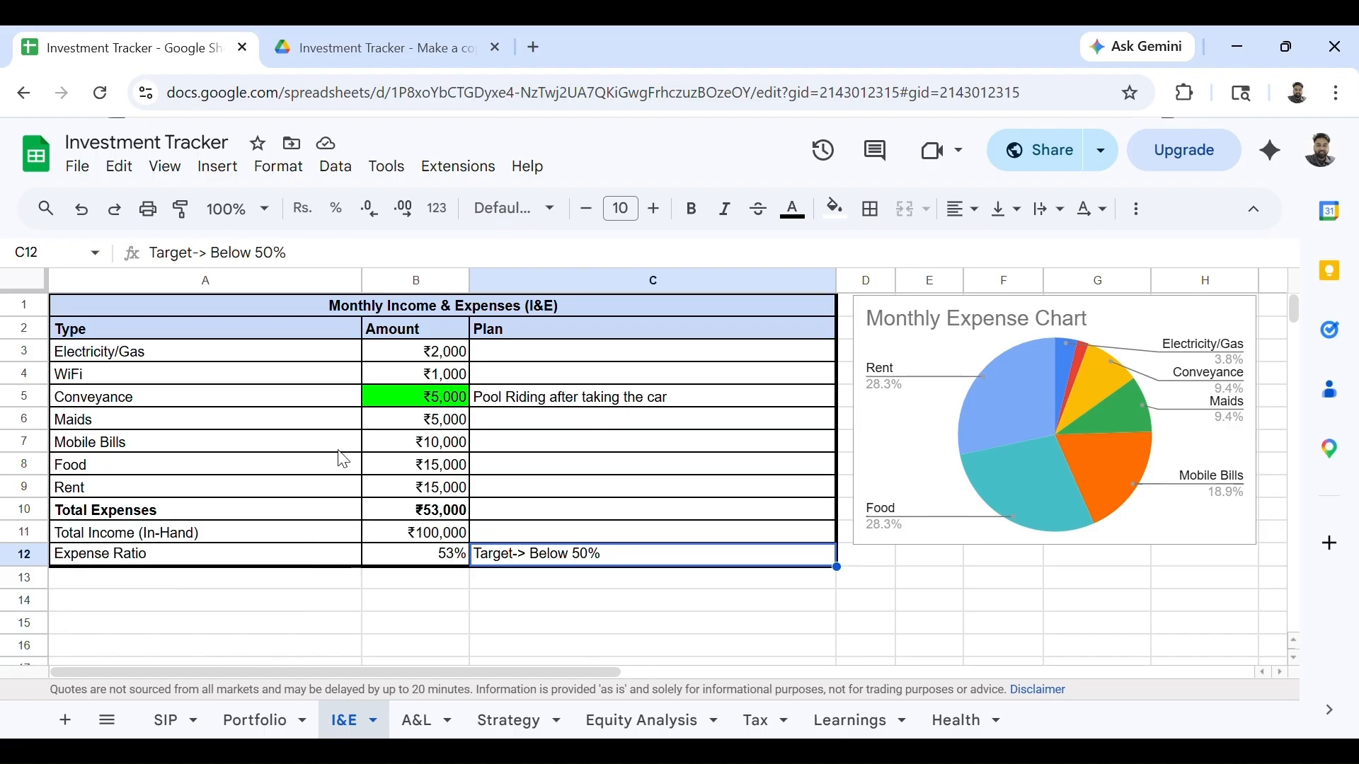
left_click(408, 364)
left_click_drag(408, 365, 408, 490)
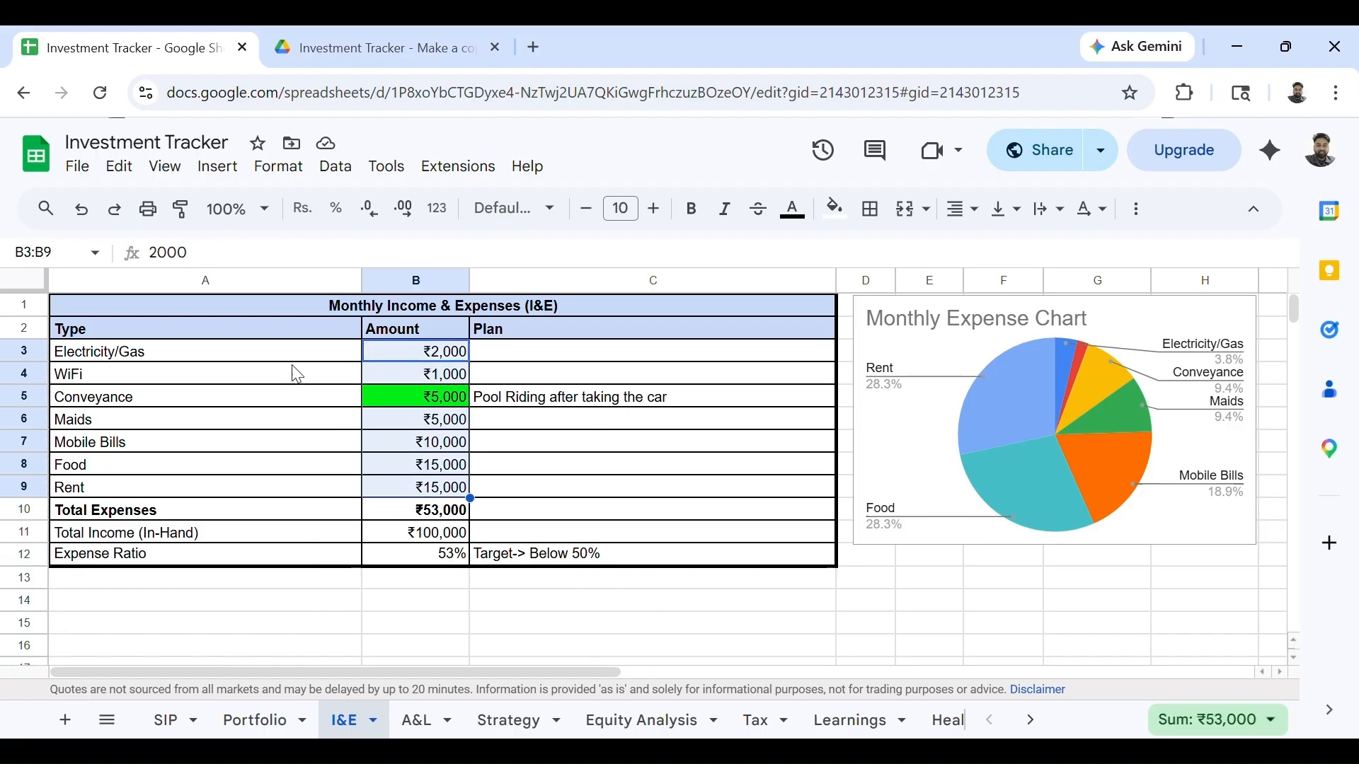
left_click(316, 359)
key("Right")
key("Down")
key("Left")
key("Down")
key("Down")
key("Right")
key("Right")
key("Left")
key("Left")
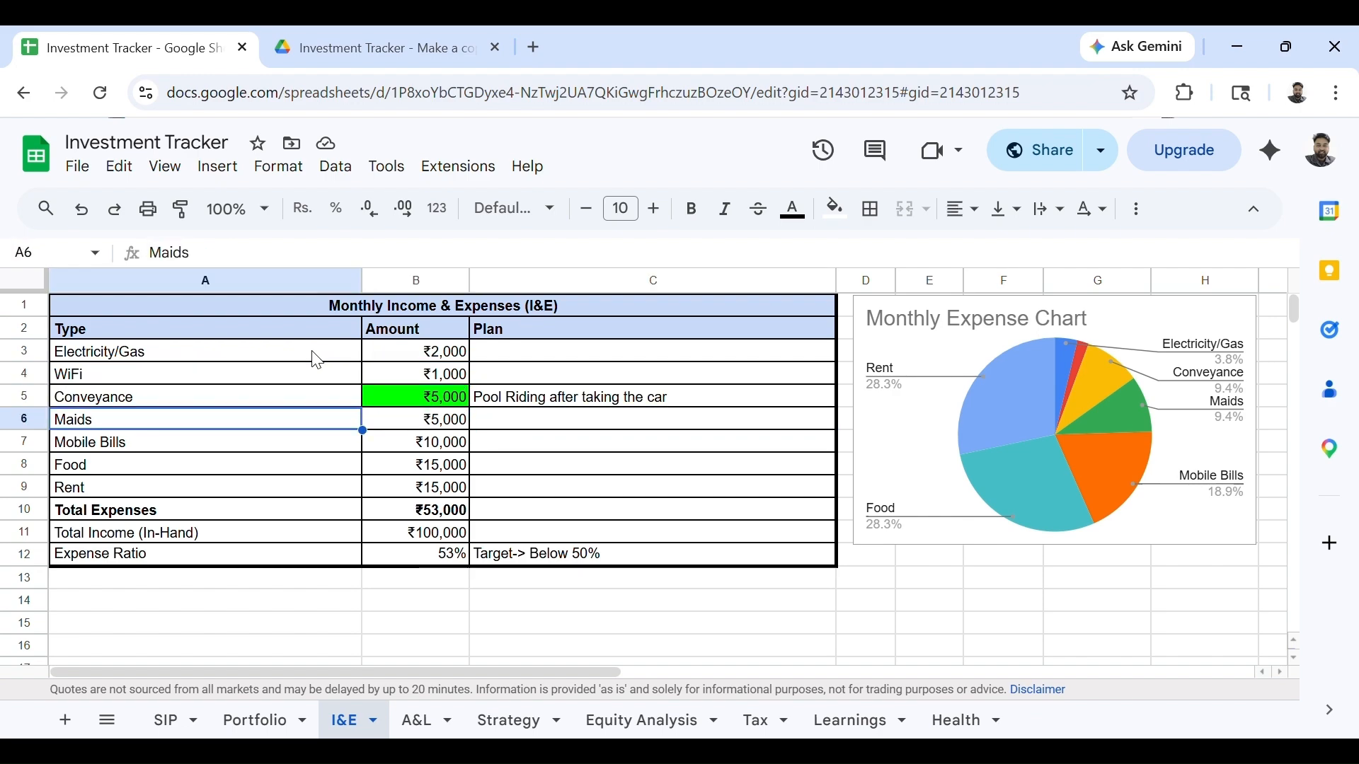
Examine the Total Expenses, Total Income and Expense Ratio cells in B10:B12, along with the expense ratio target in C12.
left_click(439, 517)
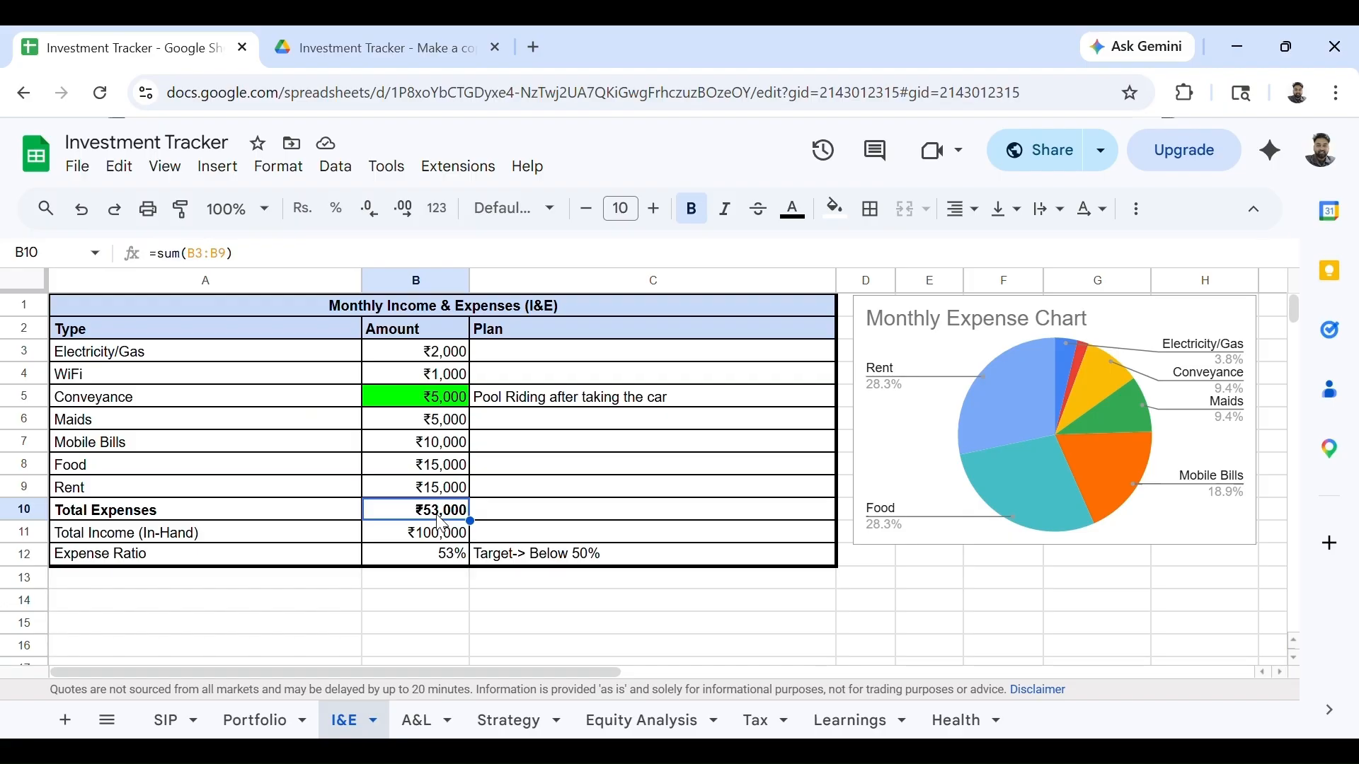
left_click(442, 536)
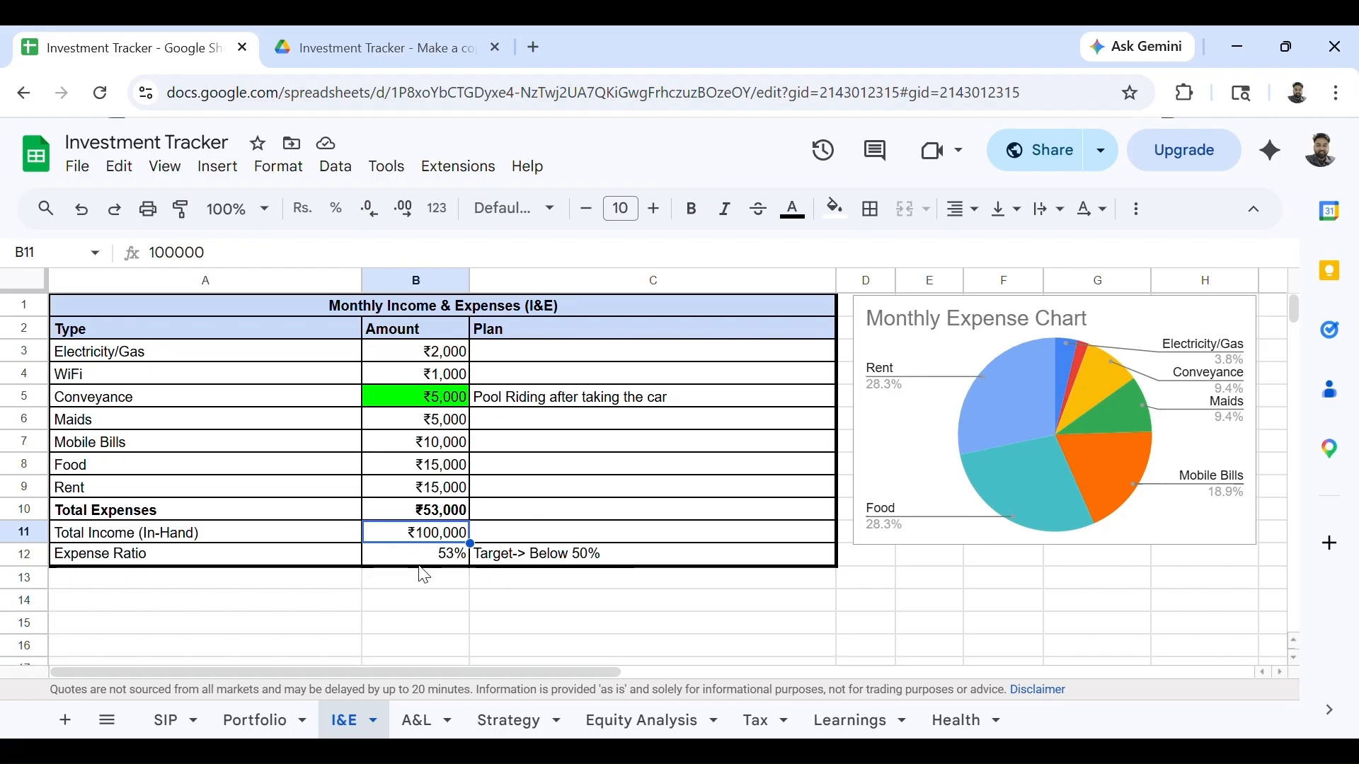
triple_click(446, 558)
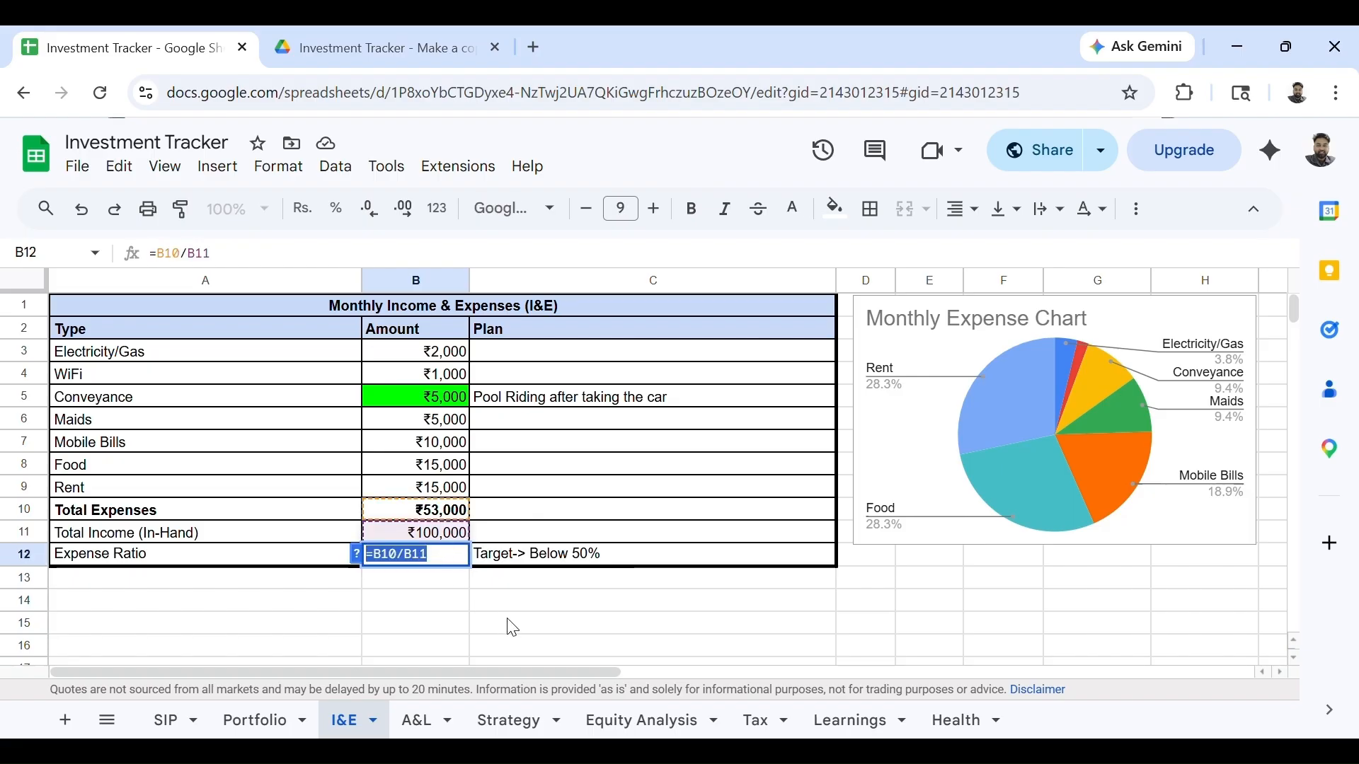
type("\\")
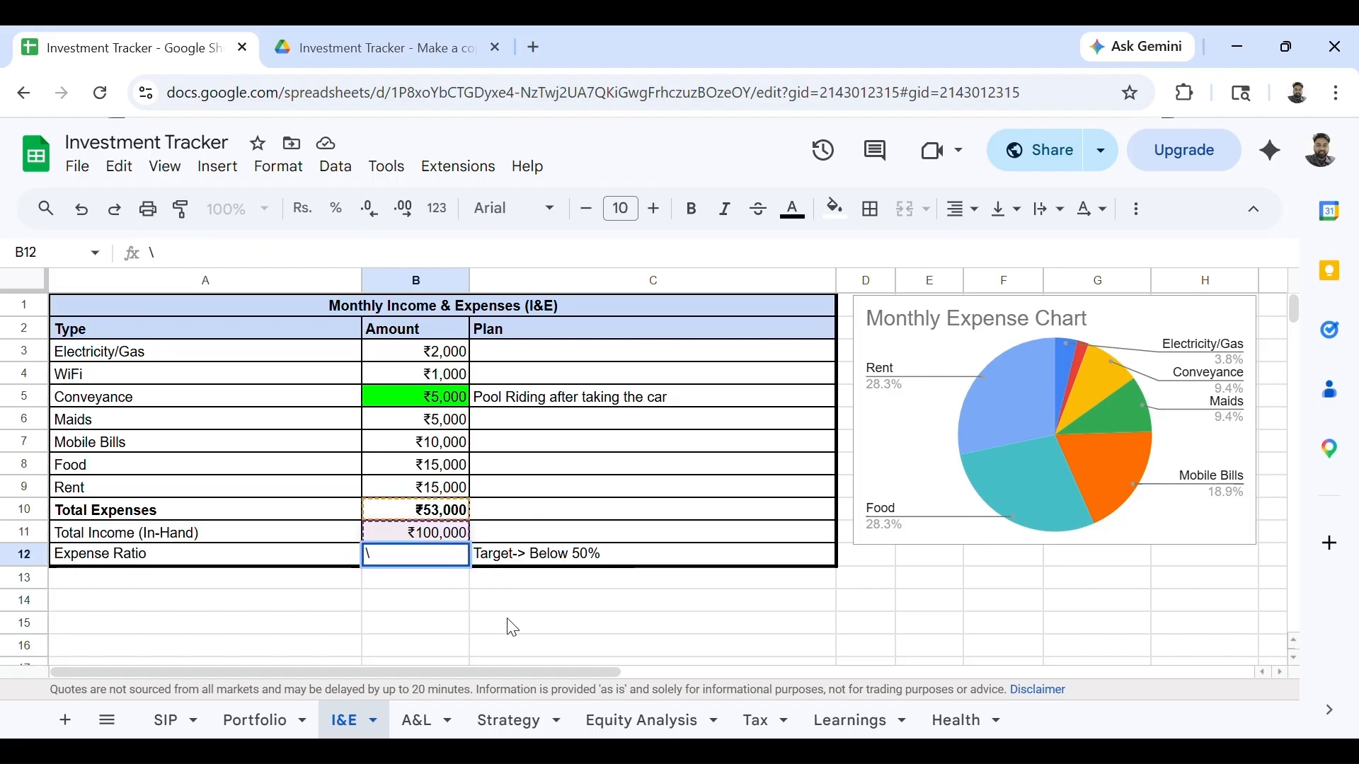
key("Escape")
key("Right")
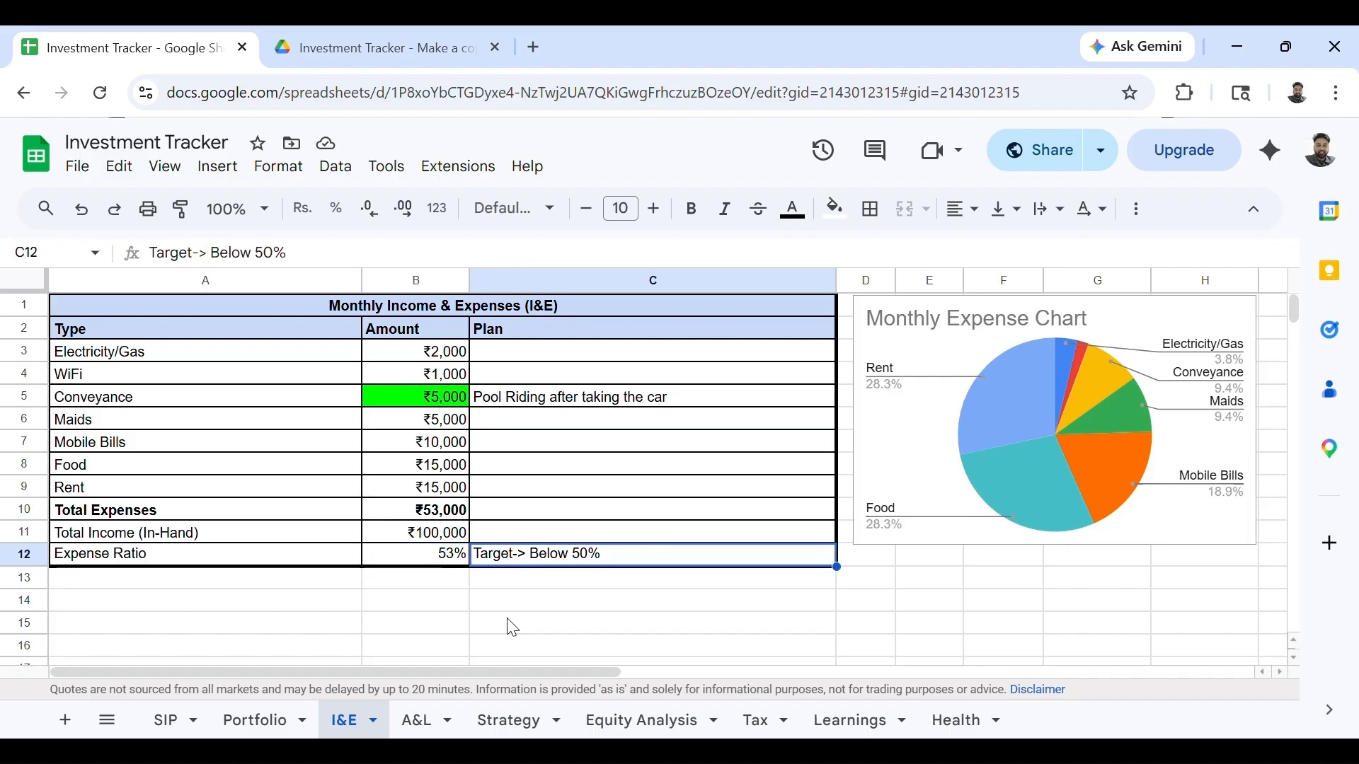
key("Left")
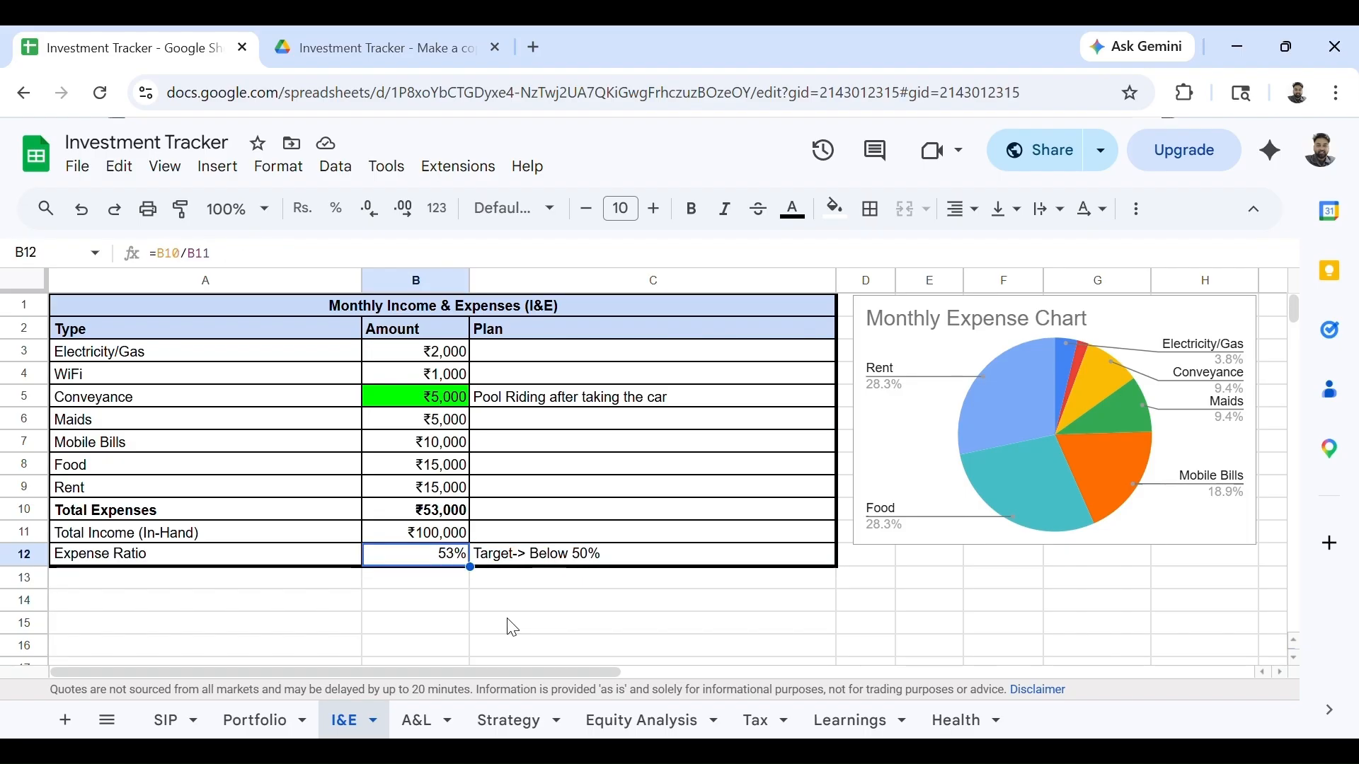
key("Right")
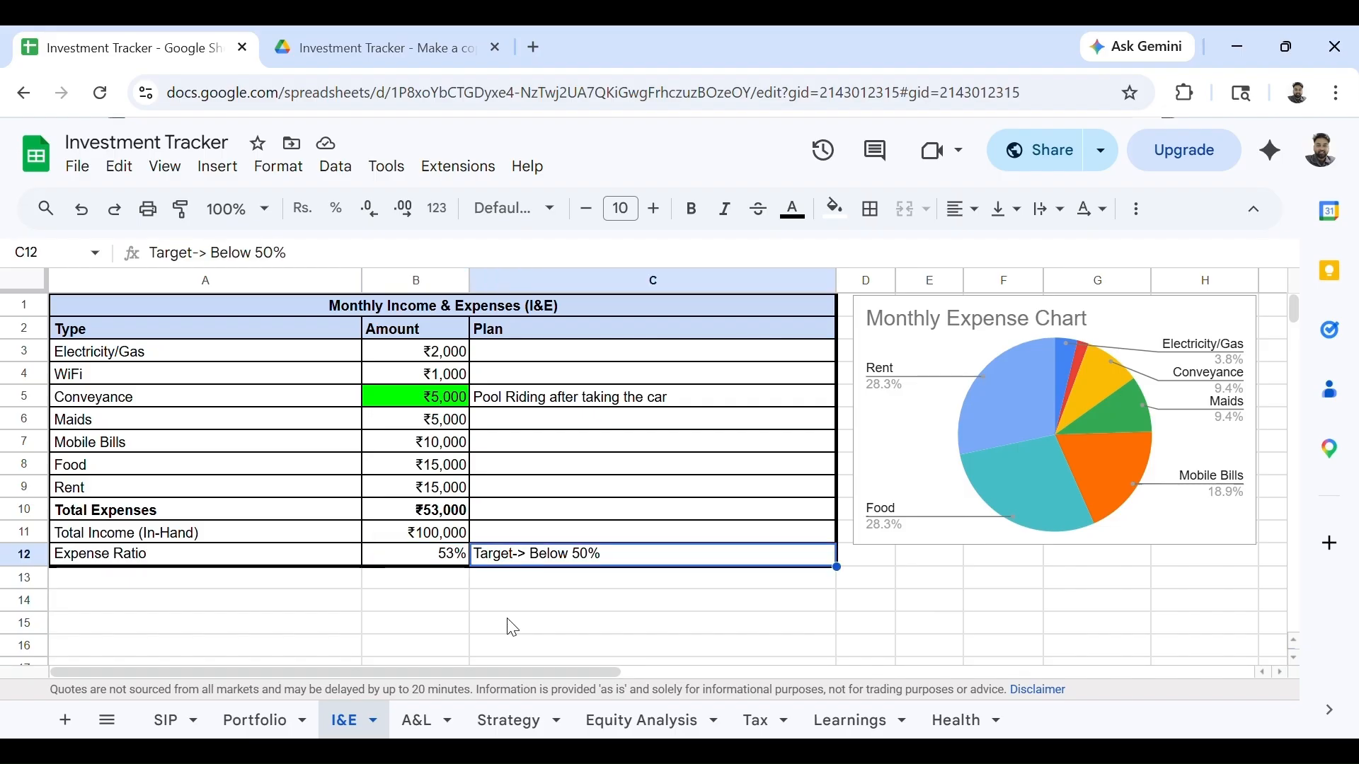
Examine the Monthly Expense Chart, the expense amounts and the plan noted for Conveyance in row 5.
scroll(601, 631, "right", 3)
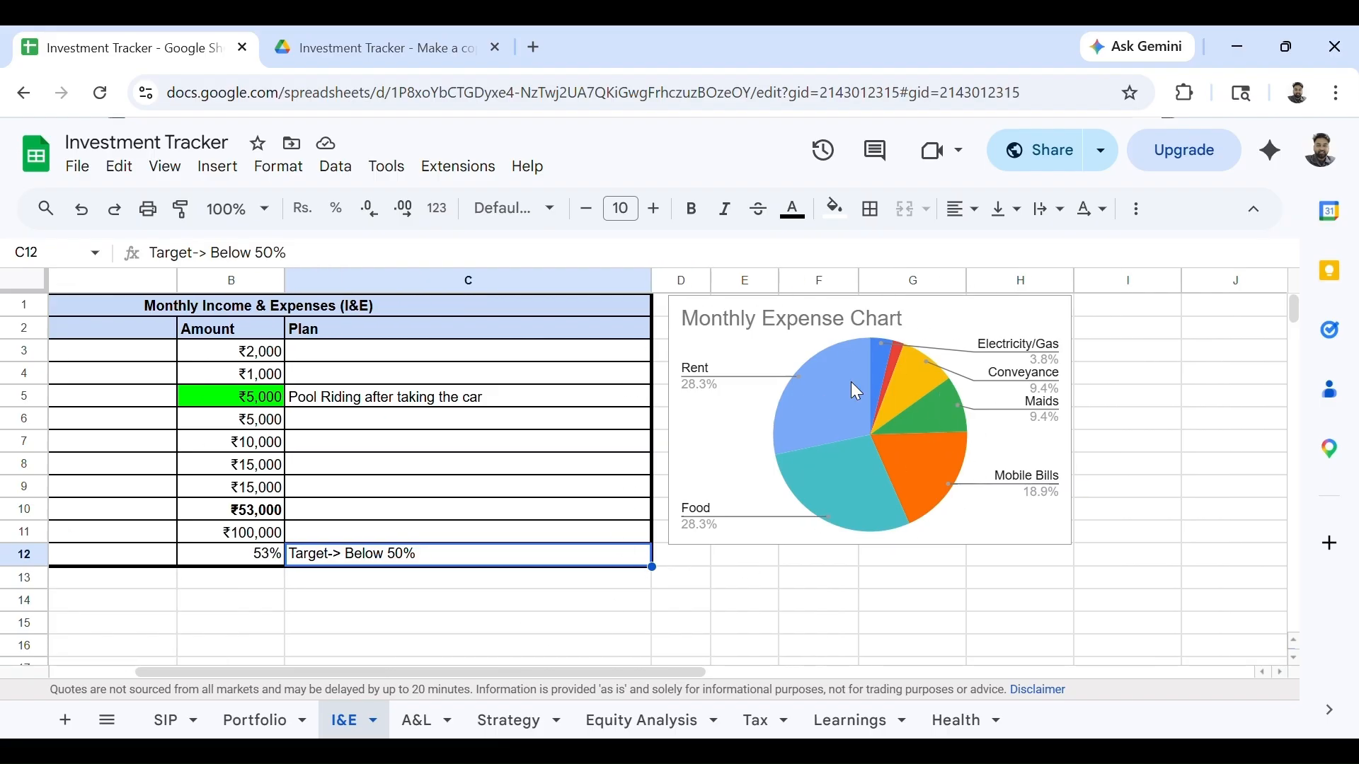
scroll(653, 469, "left", 3)
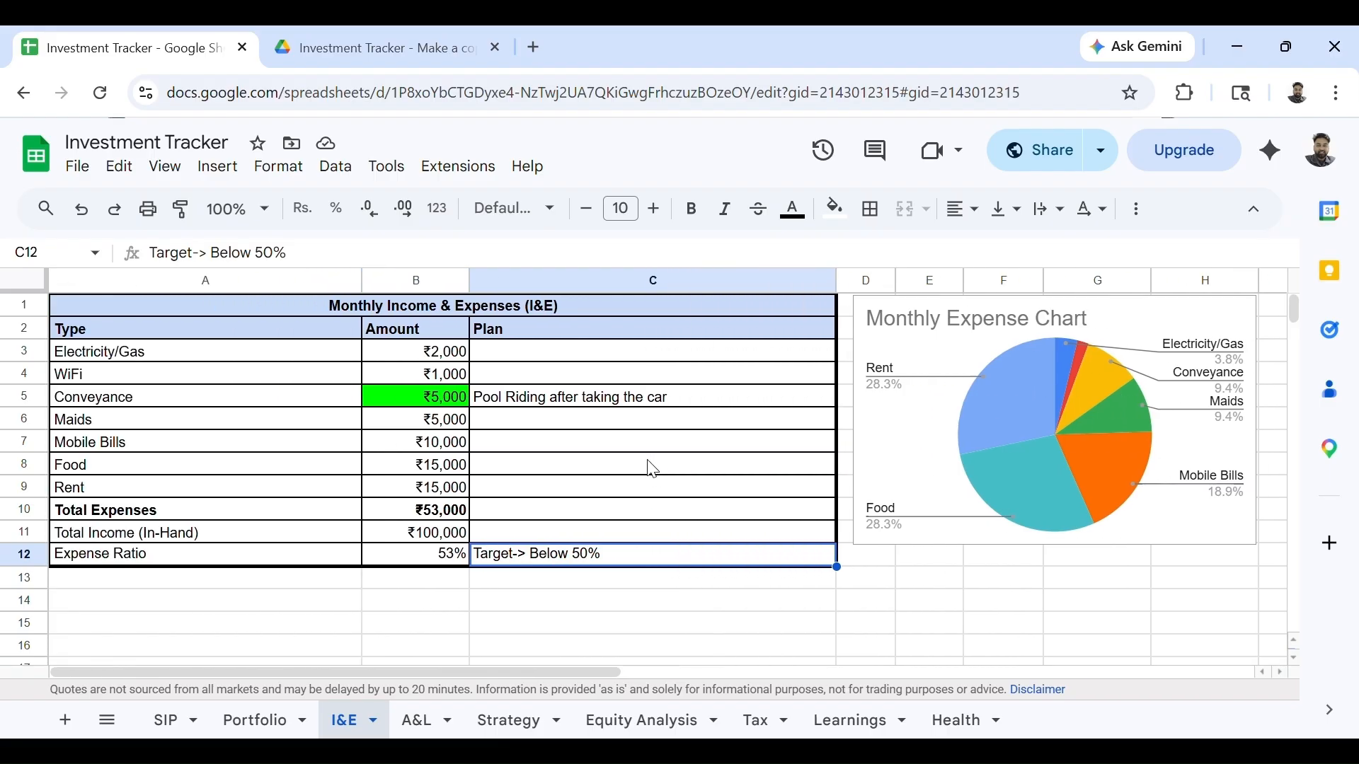
left_click(460, 424)
left_click(518, 495)
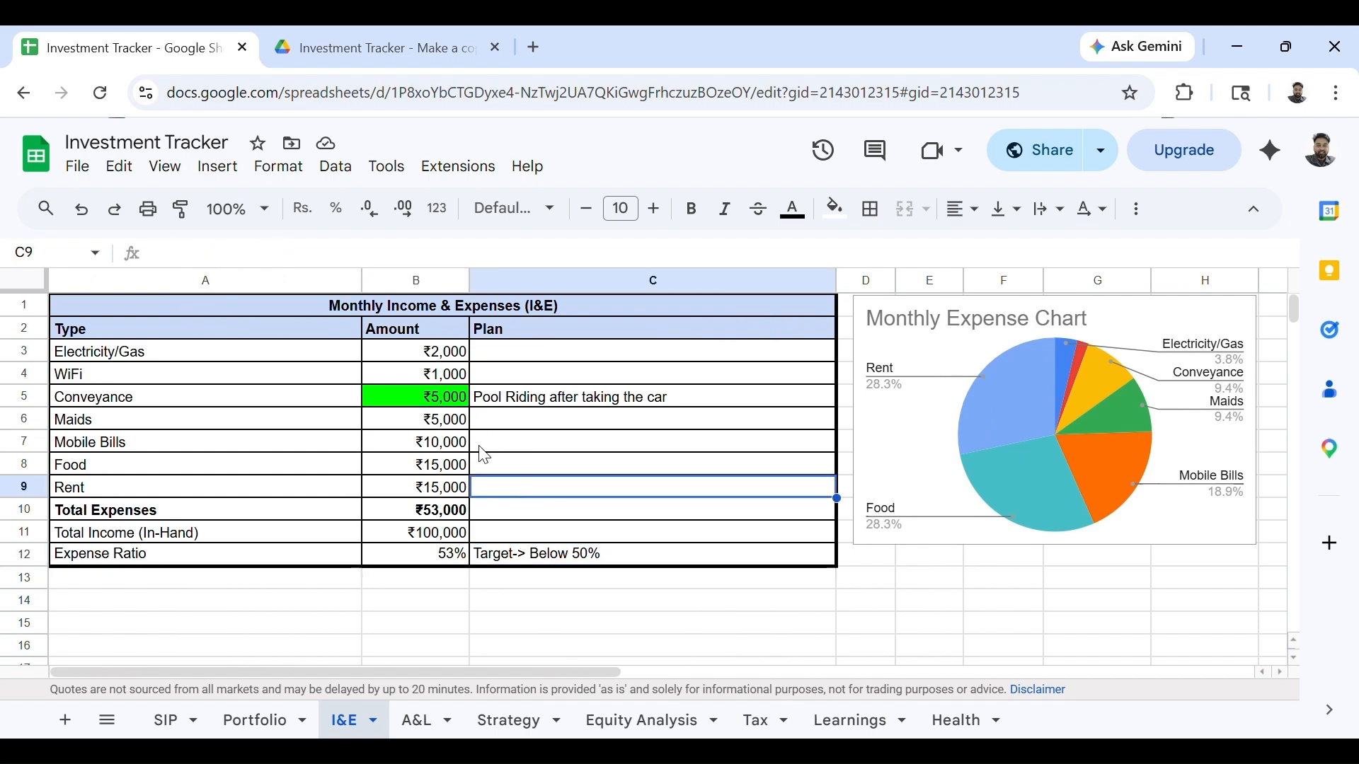
left_click(519, 400)
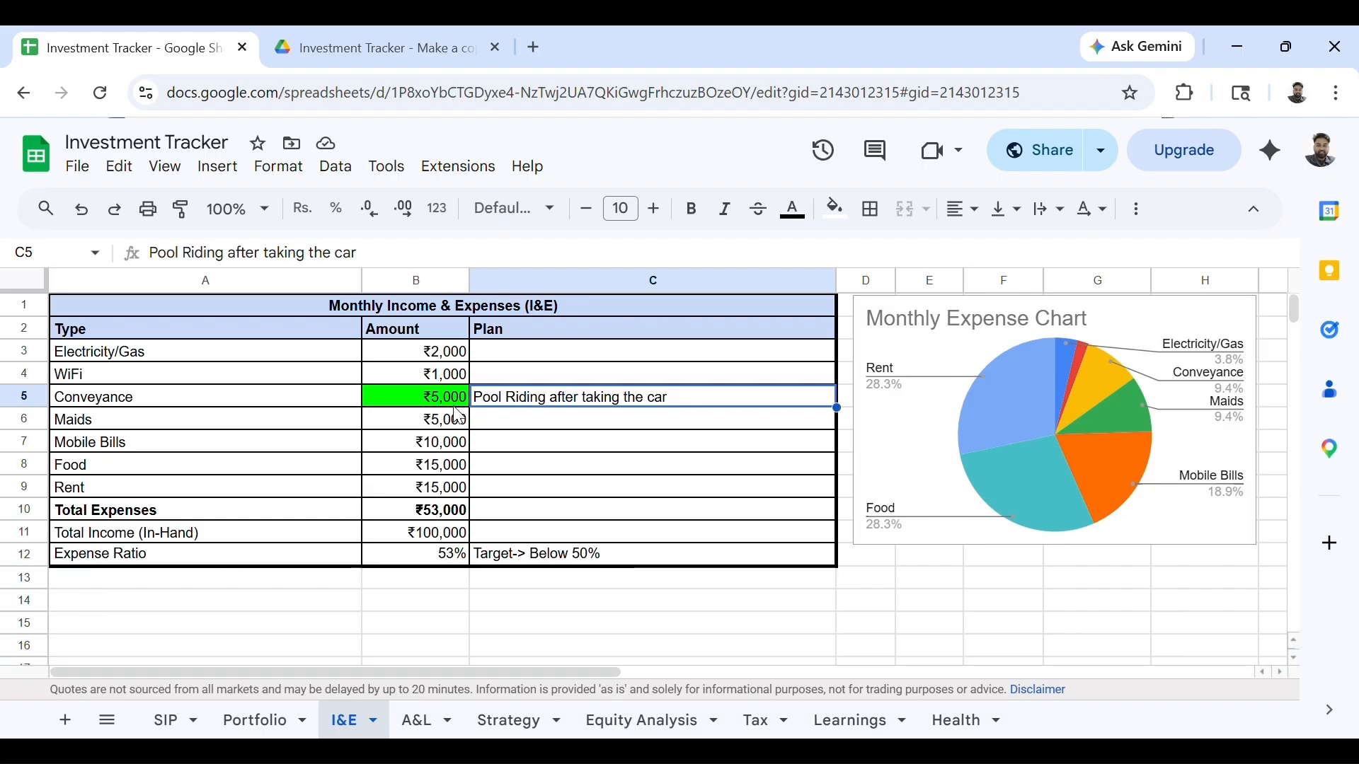
left_click(436, 403)
key("Right")
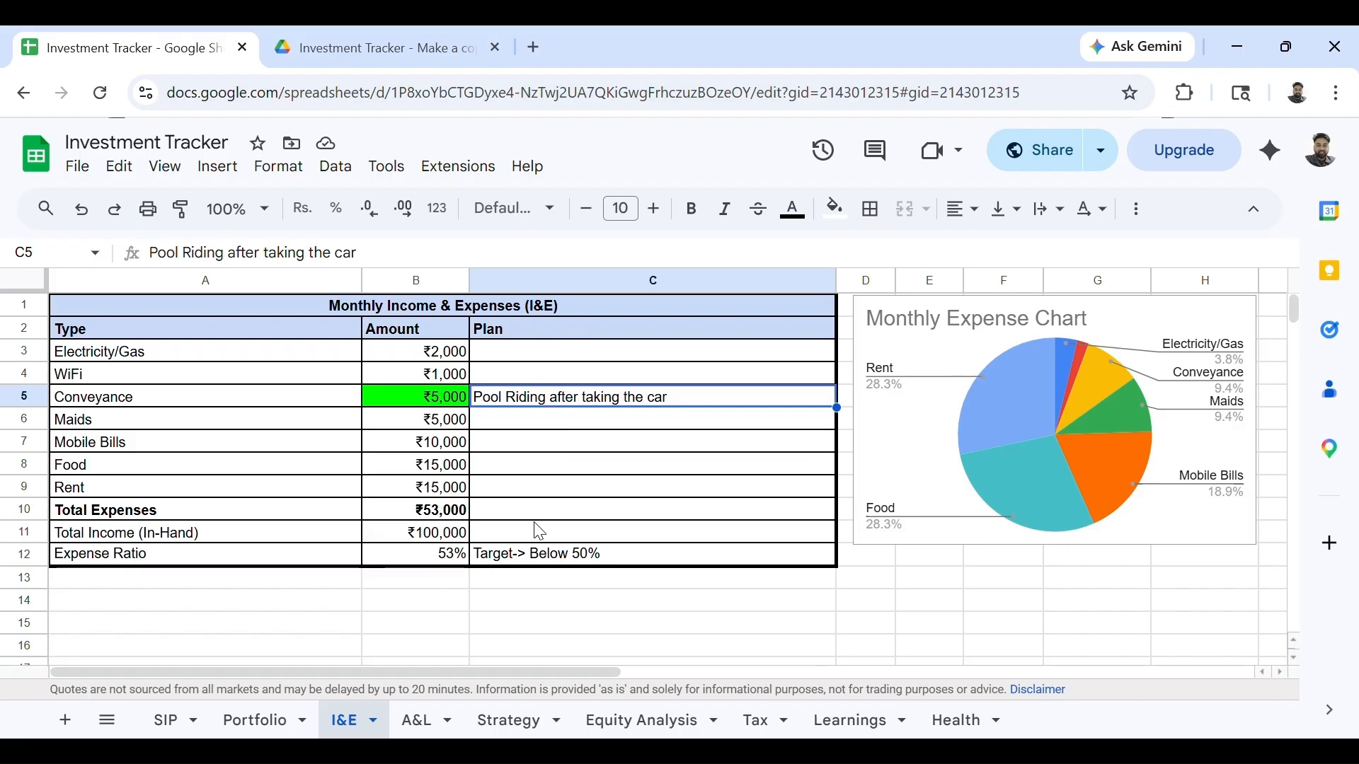
Open the A&L sheet and inspect the Equity, Emergency Fund and Total Assets formulas in column B.
left_click(429, 720)
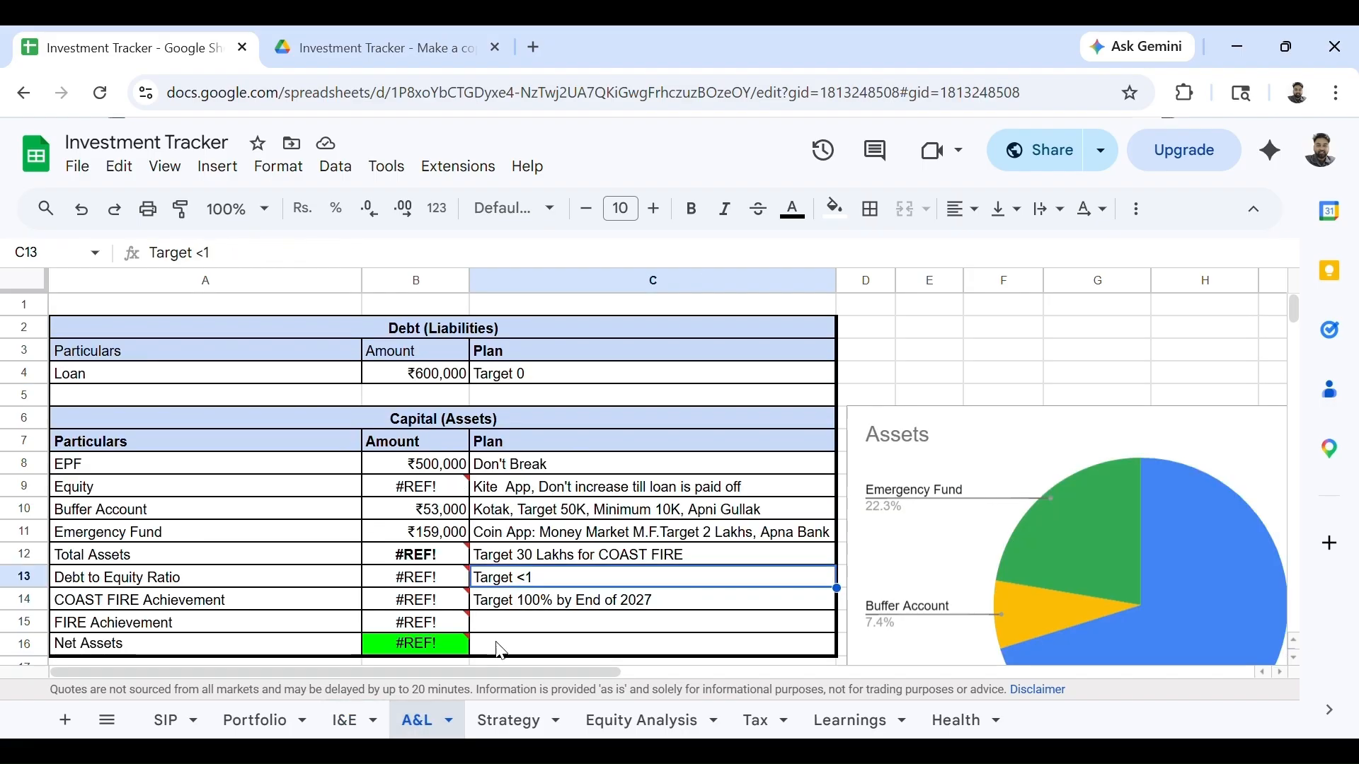
left_click(438, 489)
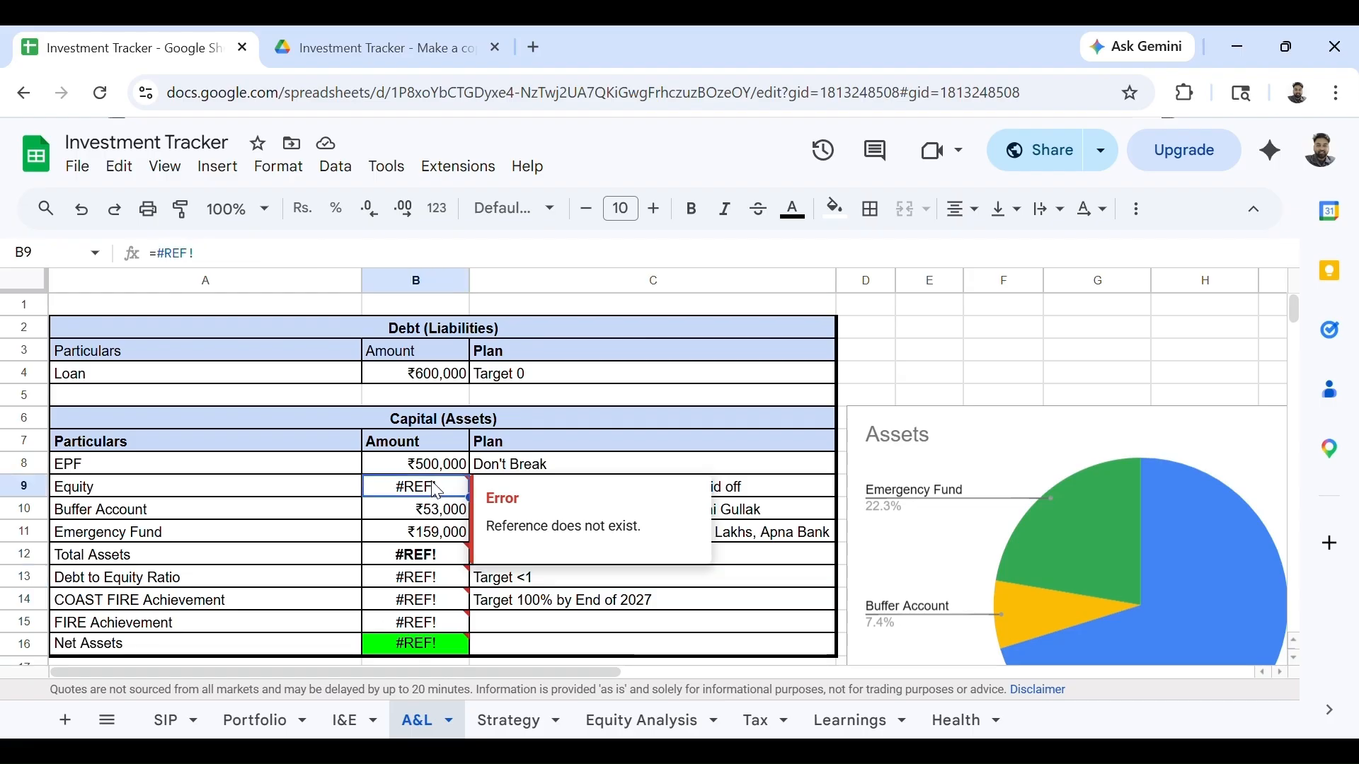
left_click(438, 539)
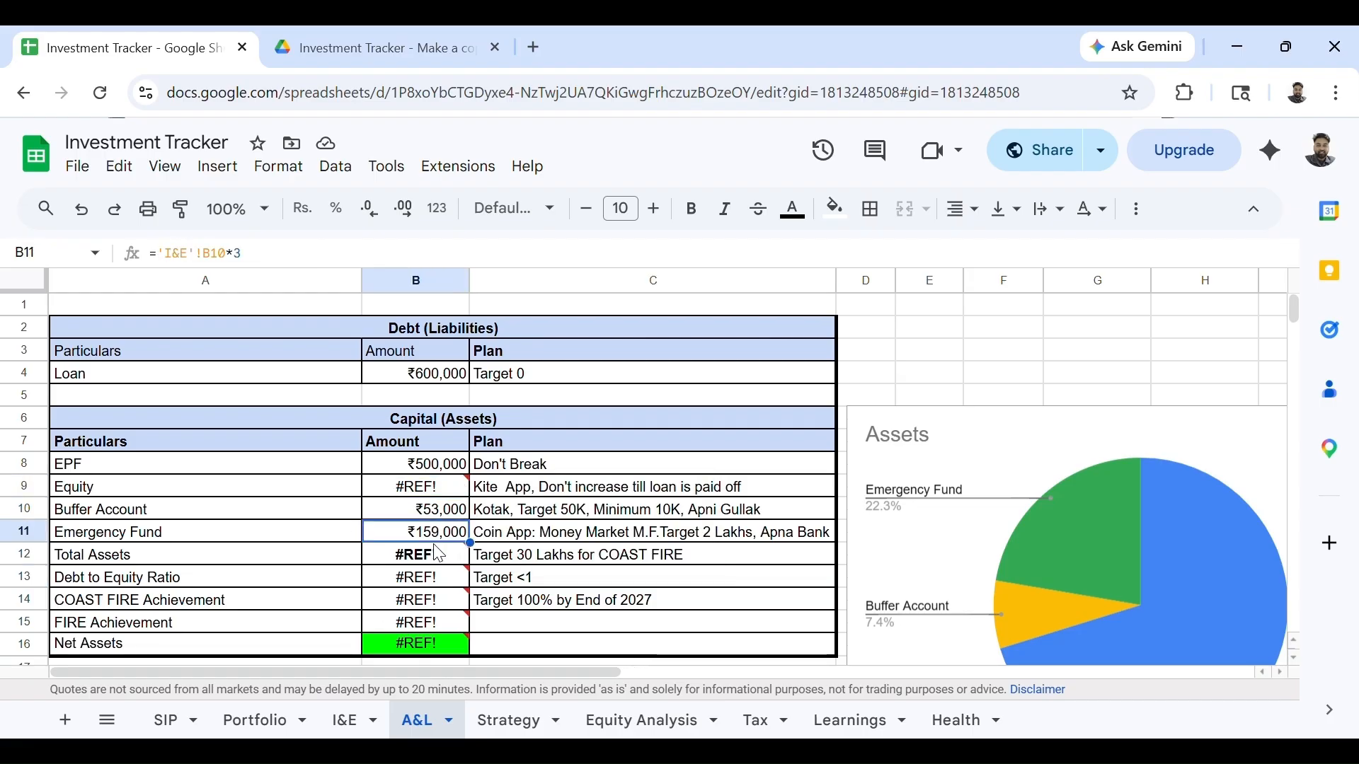
left_click(445, 555)
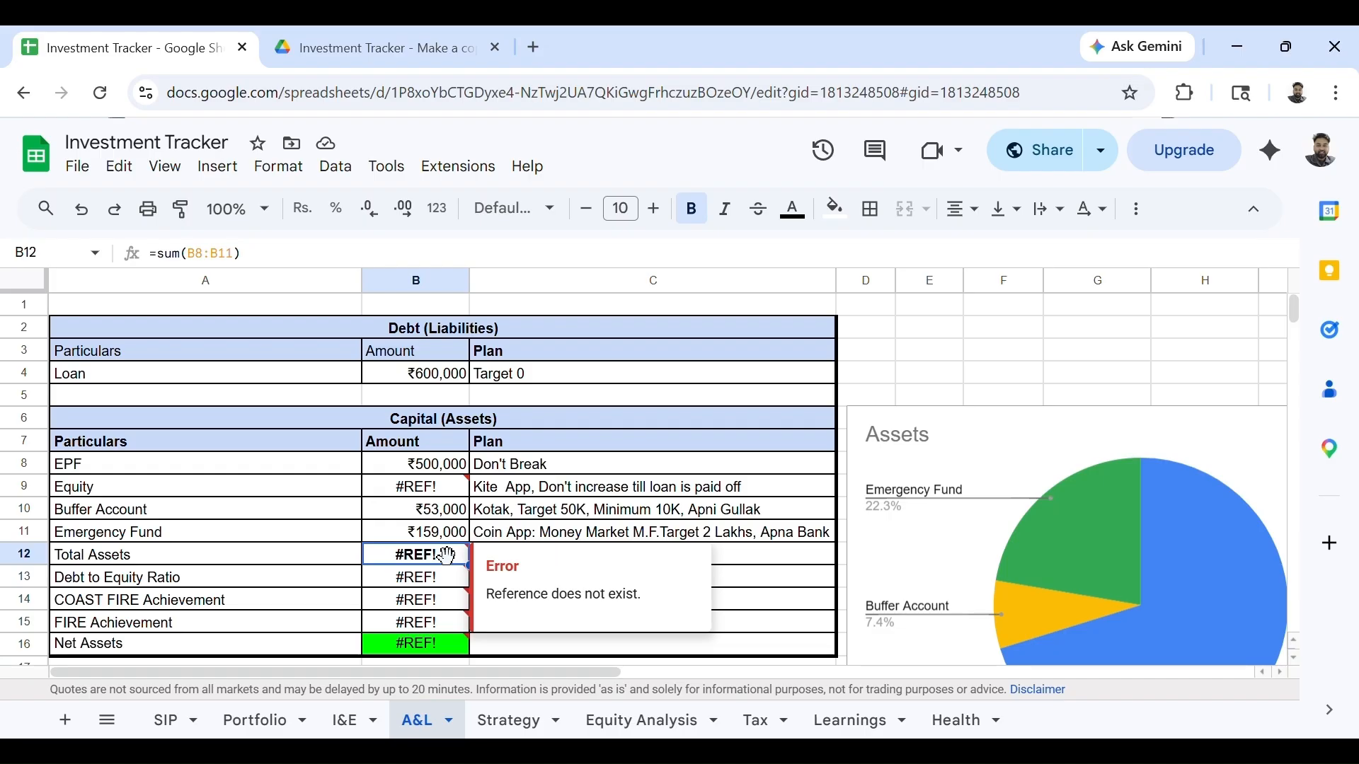
Replace the broken Equity reference in B9 of the A&L sheet with the formula =Portfolio!R11.
key("Up")
key("Up")
key("Up")
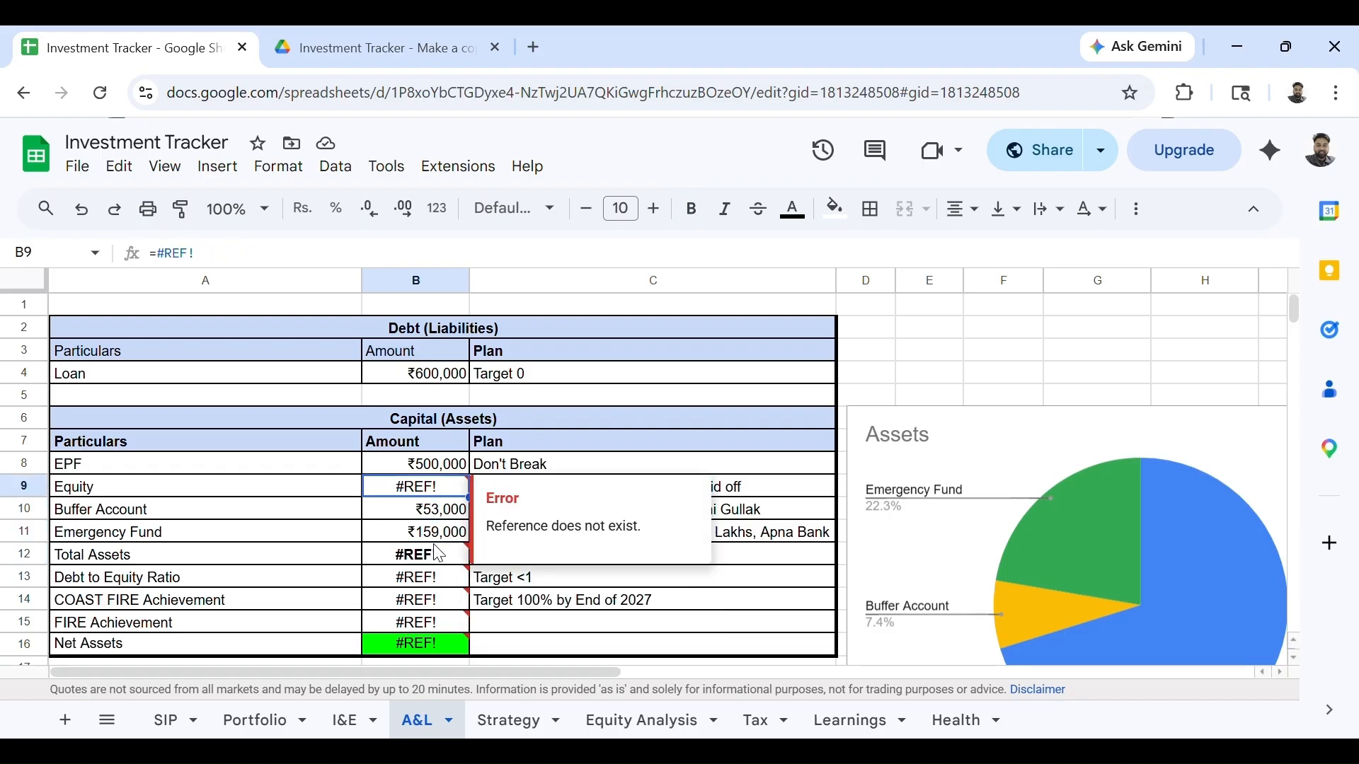
type("=")
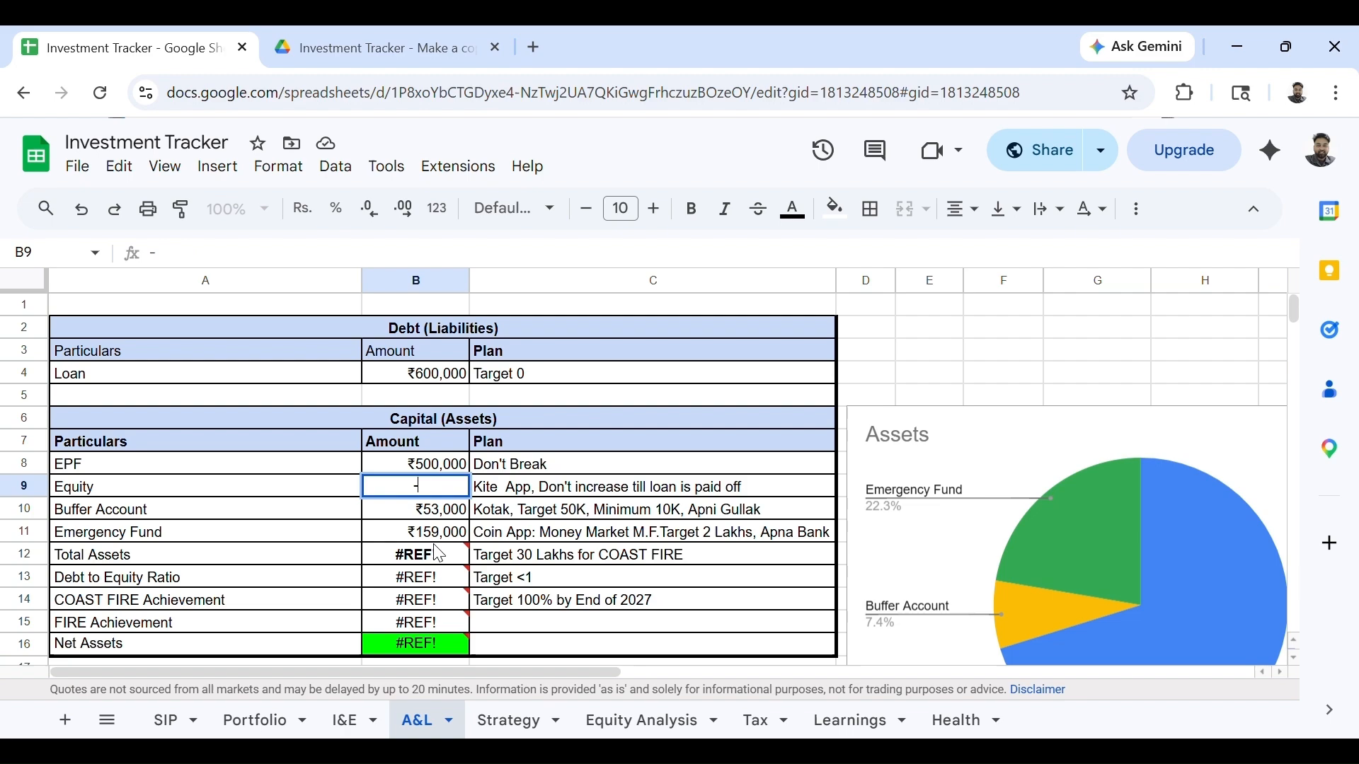
key("Escape")
type("=")
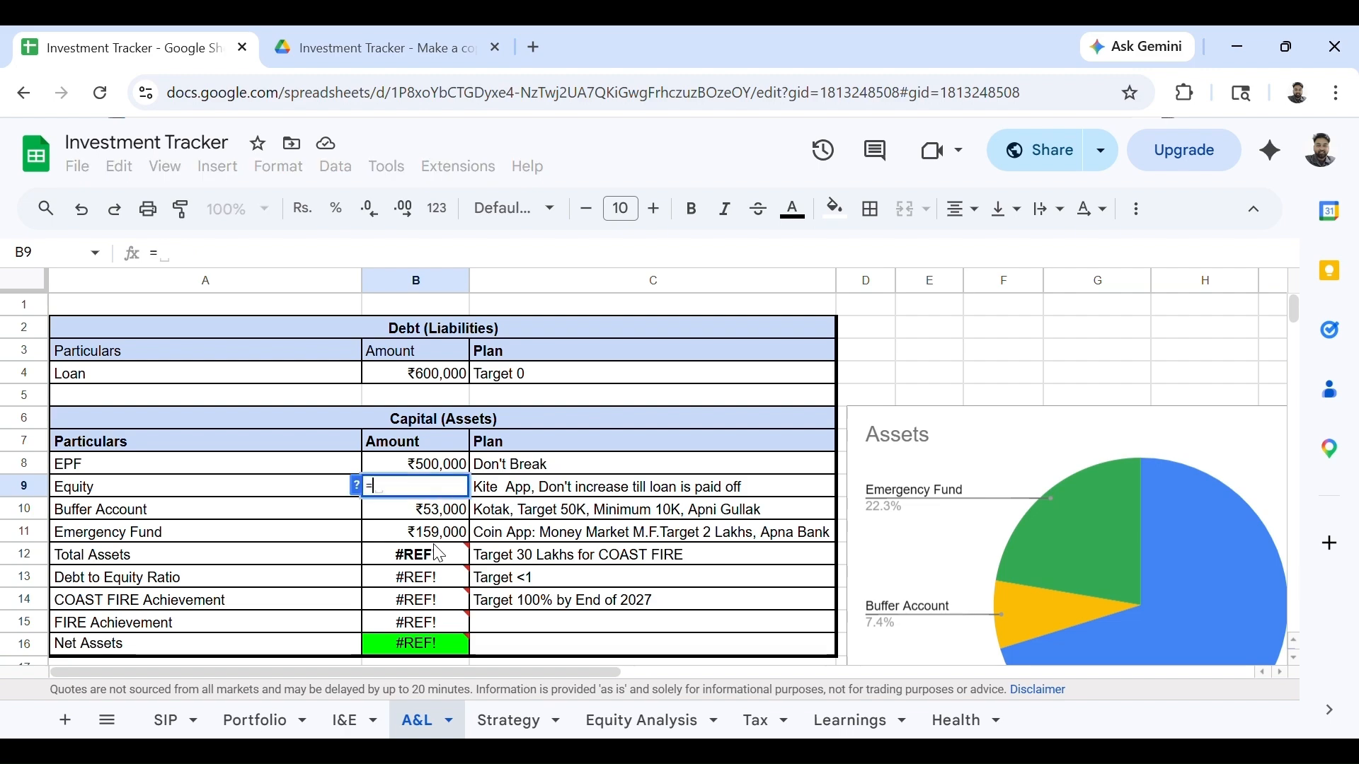
left_click(232, 721)
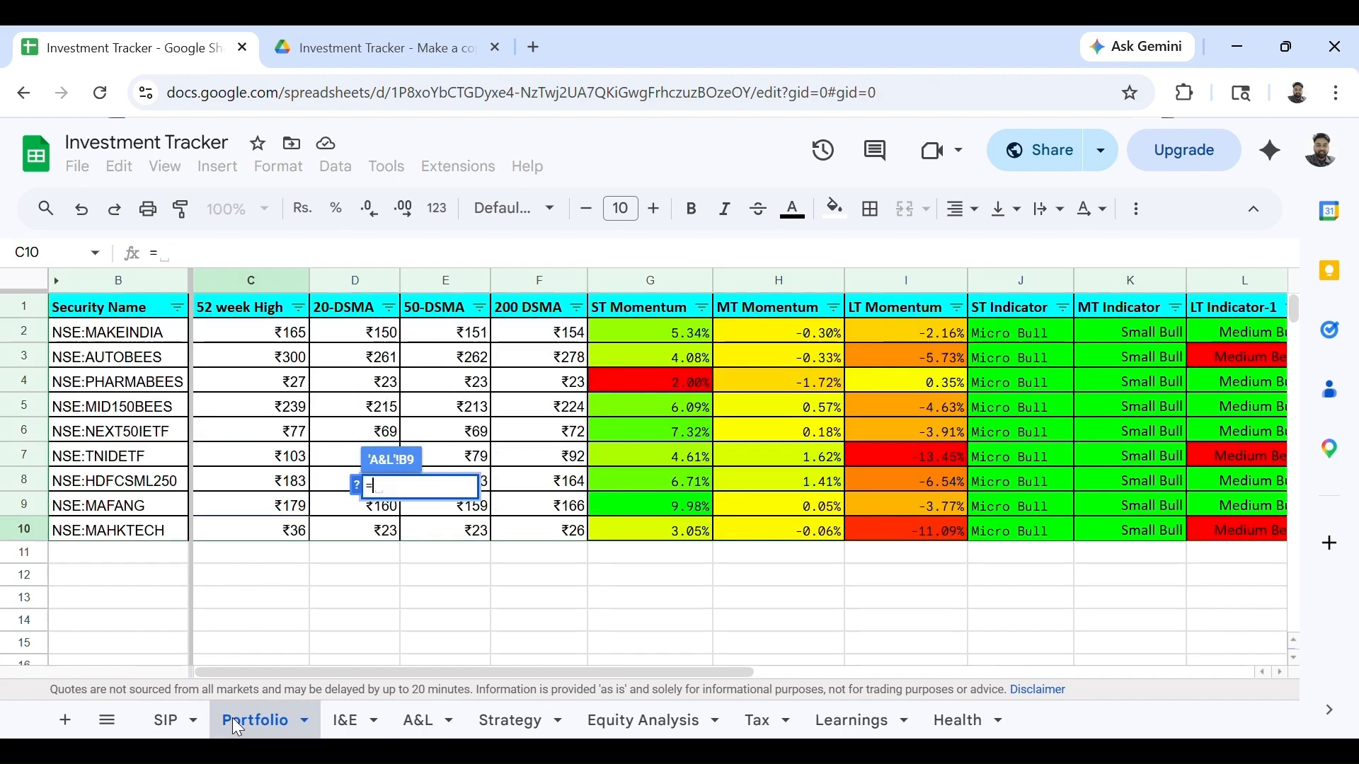
left_click(505, 537)
key("Right")
key("Right")
key("Right")
key("Right")
key("Right")
key("Right")
key("Right")
key("Right")
key("Right")
key("Right")
key("Right")
key("Right")
key("Right")
key("Right")
key("Right")
key("Right")
key("Right")
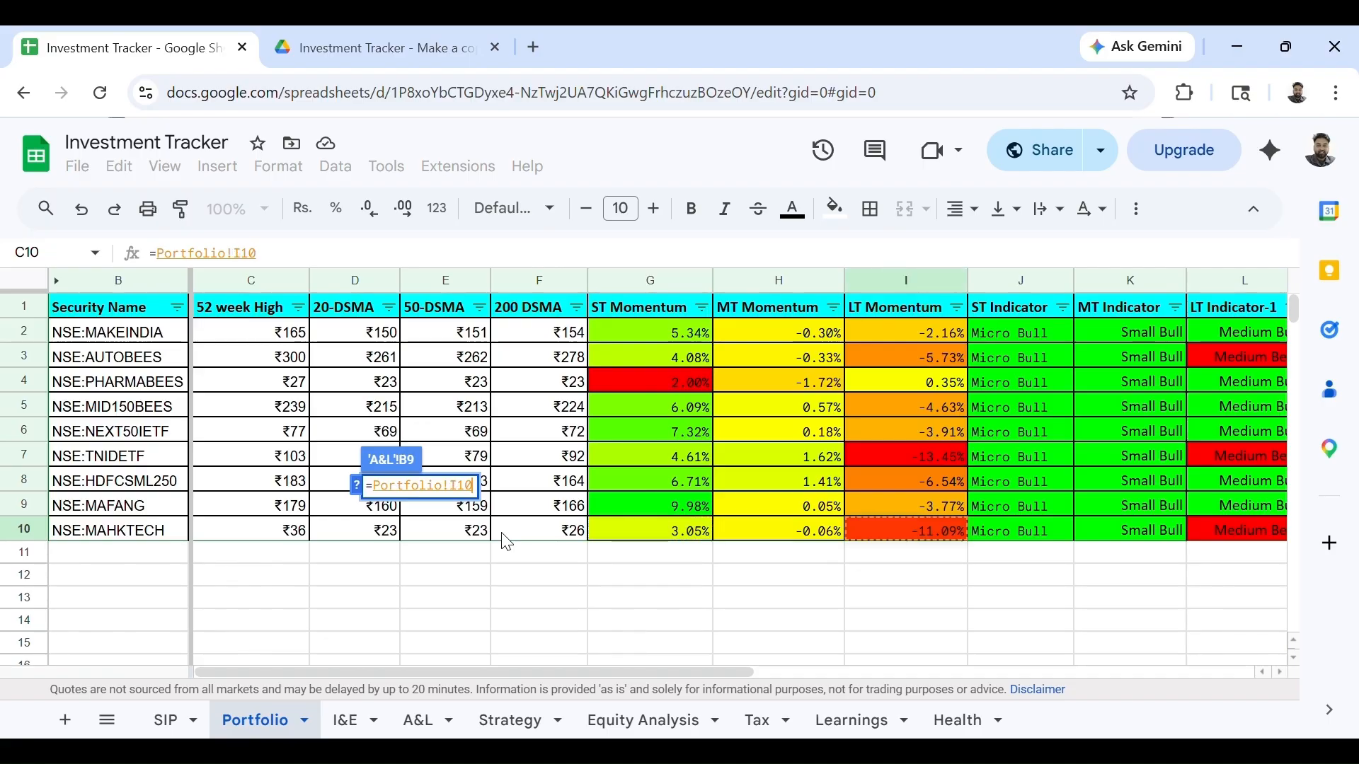
key("Down")
key("Left")
key("Left")
key("Left")
key("Left")
key("Left")
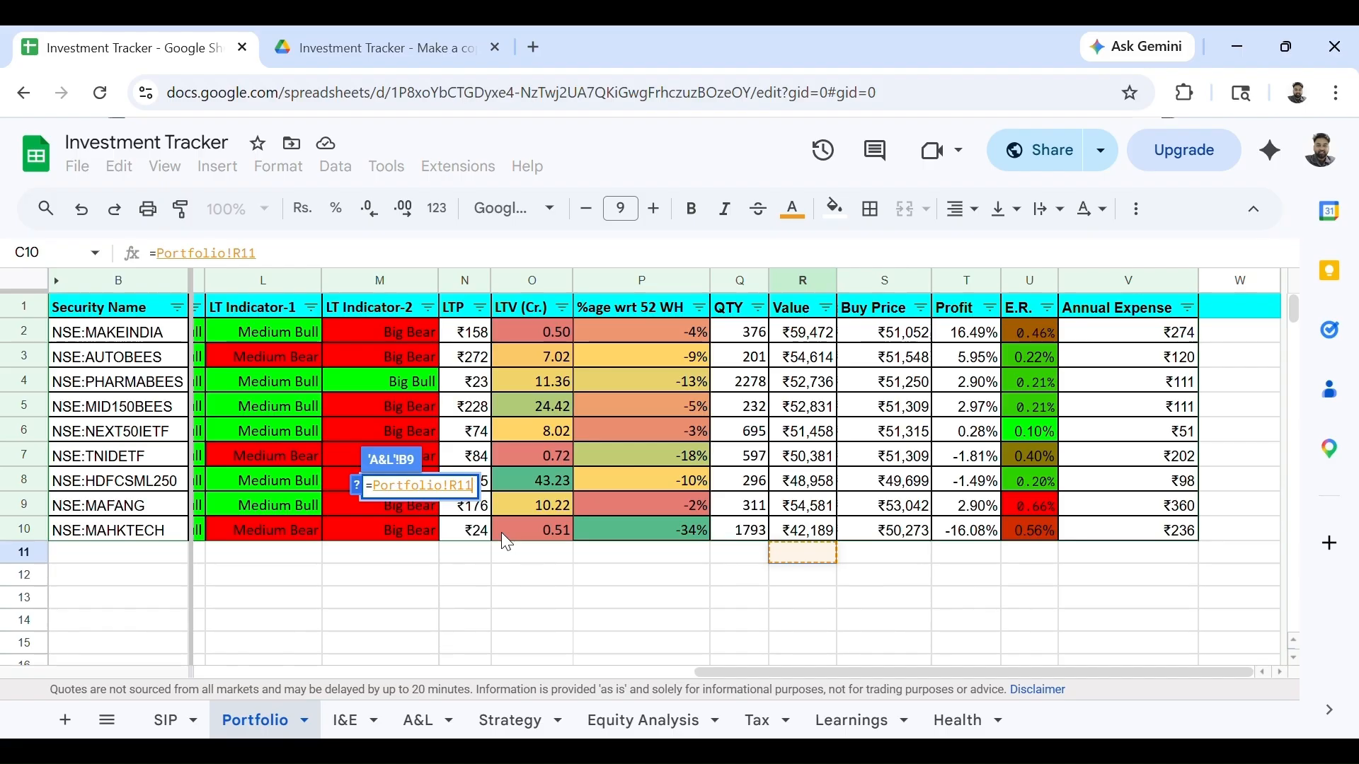
key("Return")
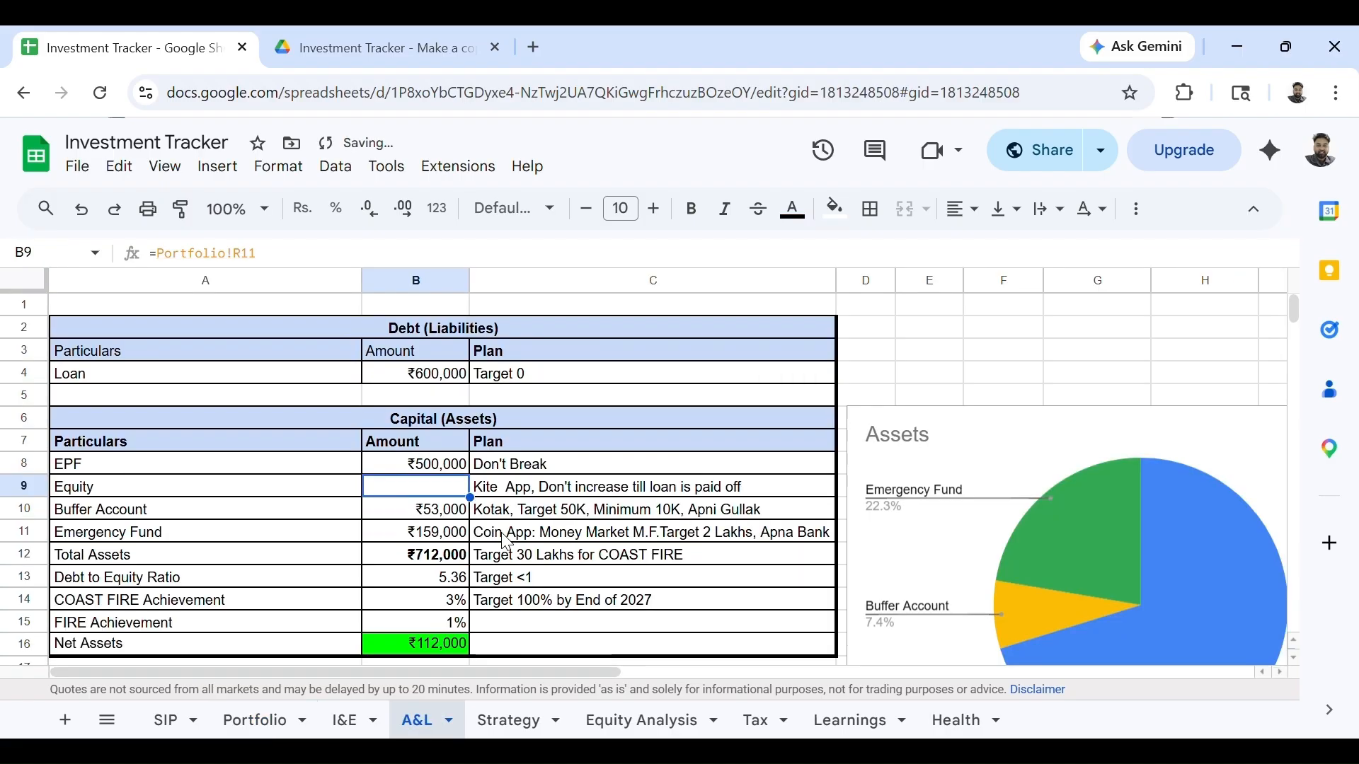
Total the Value column of the Portfolio sheet in R11 with the formula =sum(R2:R10).
left_click(180, 729)
left_click(244, 721)
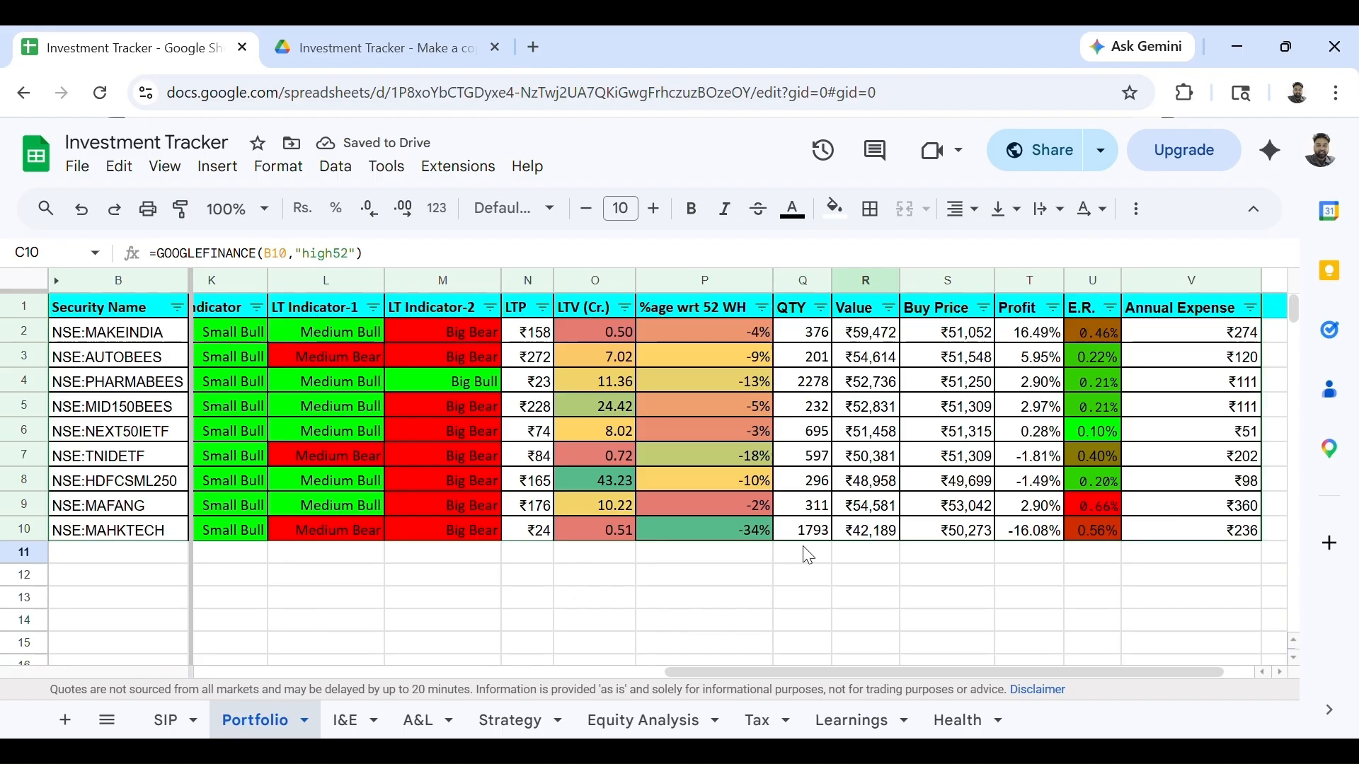
left_click(897, 552)
type("=")
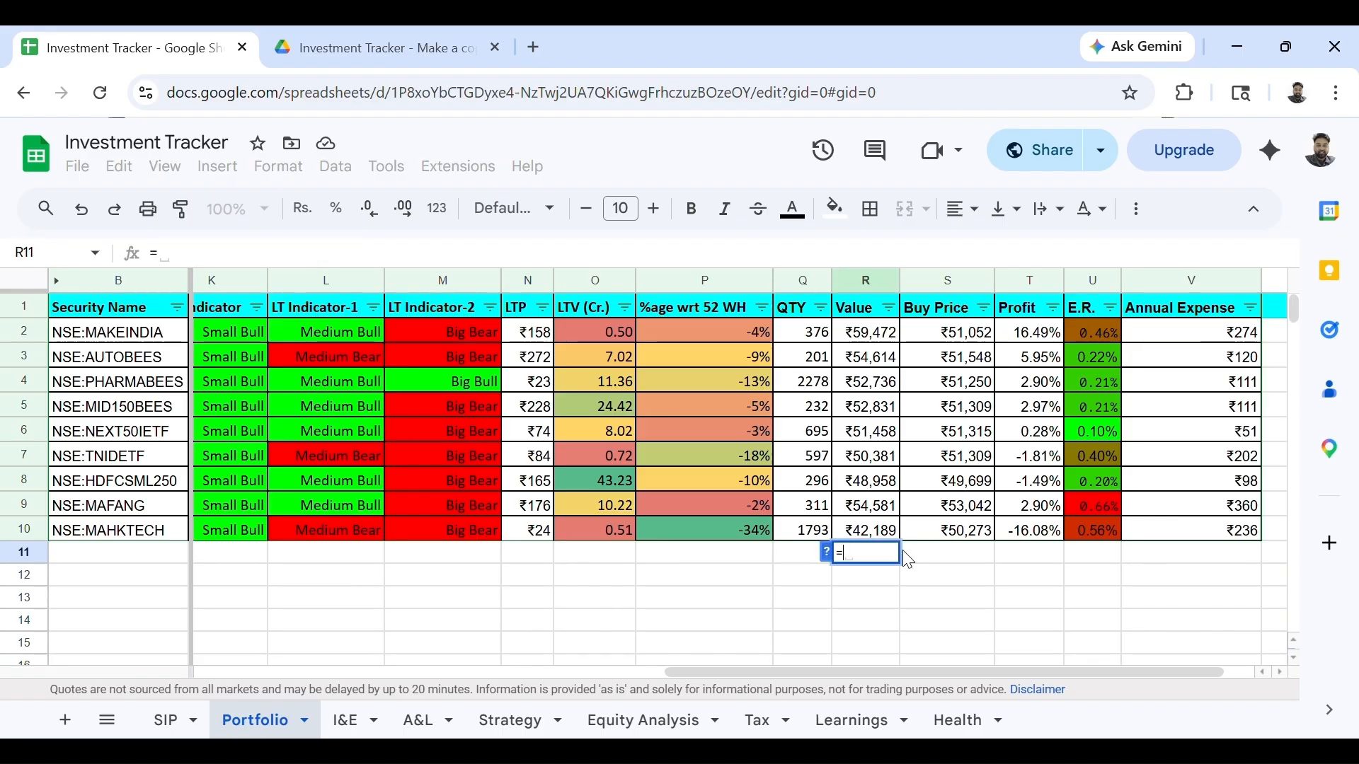
type("sum(")
key("Up")
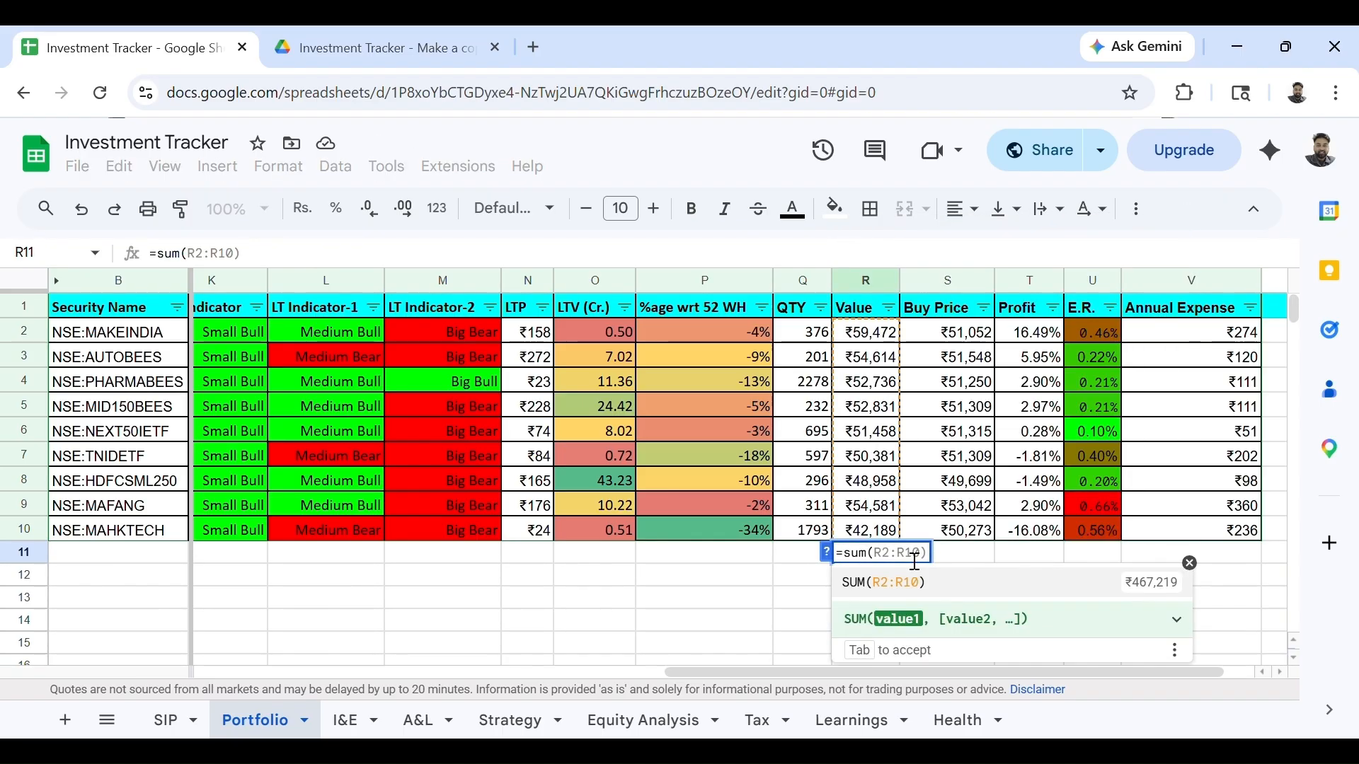
key("ctrl+Up")
key("Down")
key("shift+Down")
key("shift+Down")
key("shift+Down")
key("shift+Down")
key("shift+Down")
key("shift+Down")
key("shift+Down")
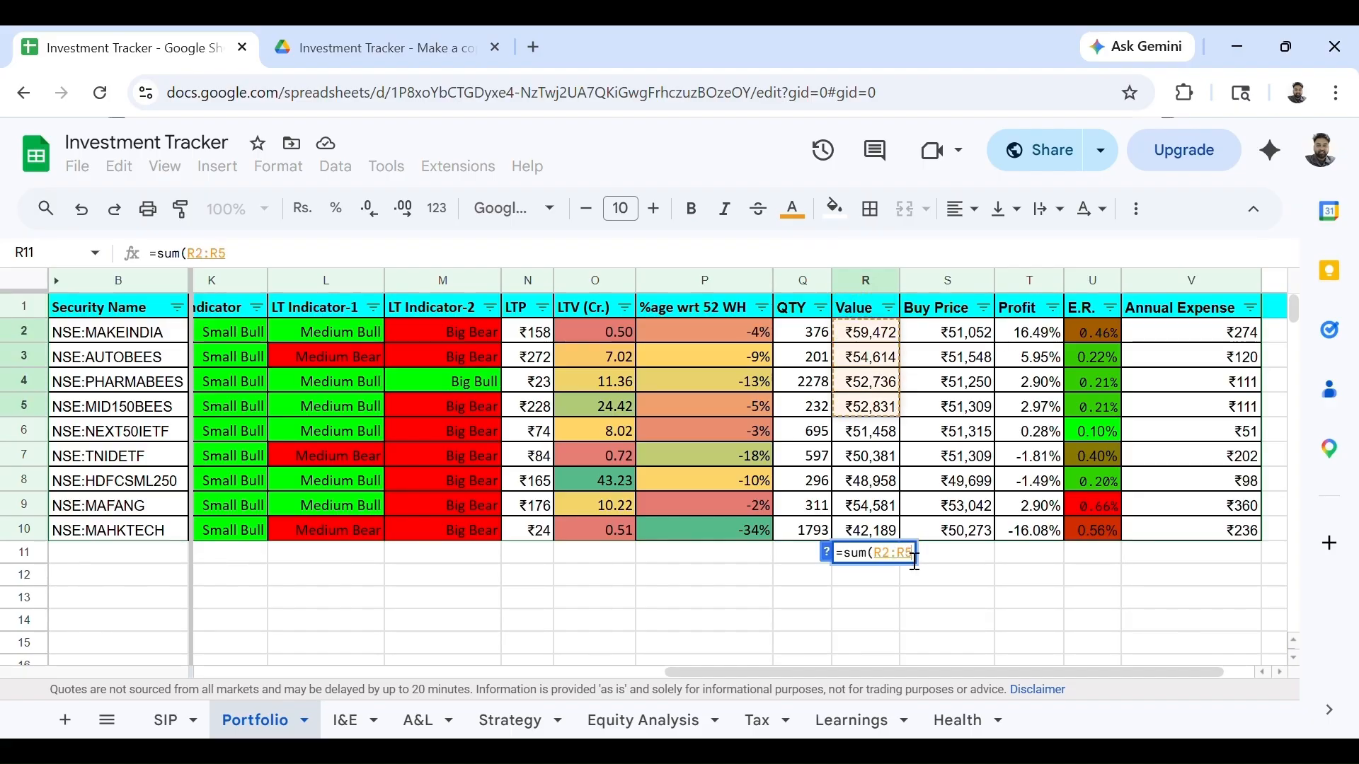
key("shift+Down")
type(")")
key("Return")
key("Up")
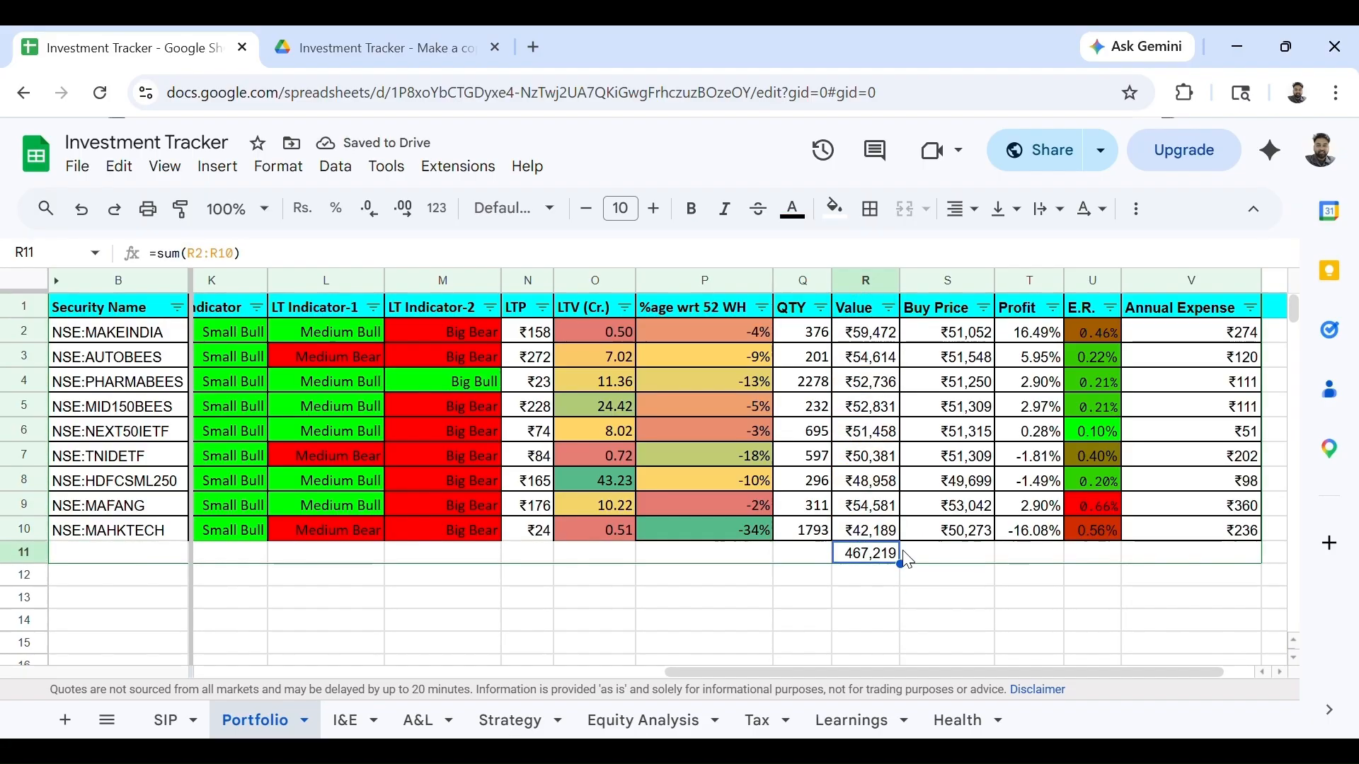
Total the Annual Expense column in V11 with a sum of V2:V10.
key("Right")
key("Right")
key("Right")
key("Right")
type("-")
type("sum")
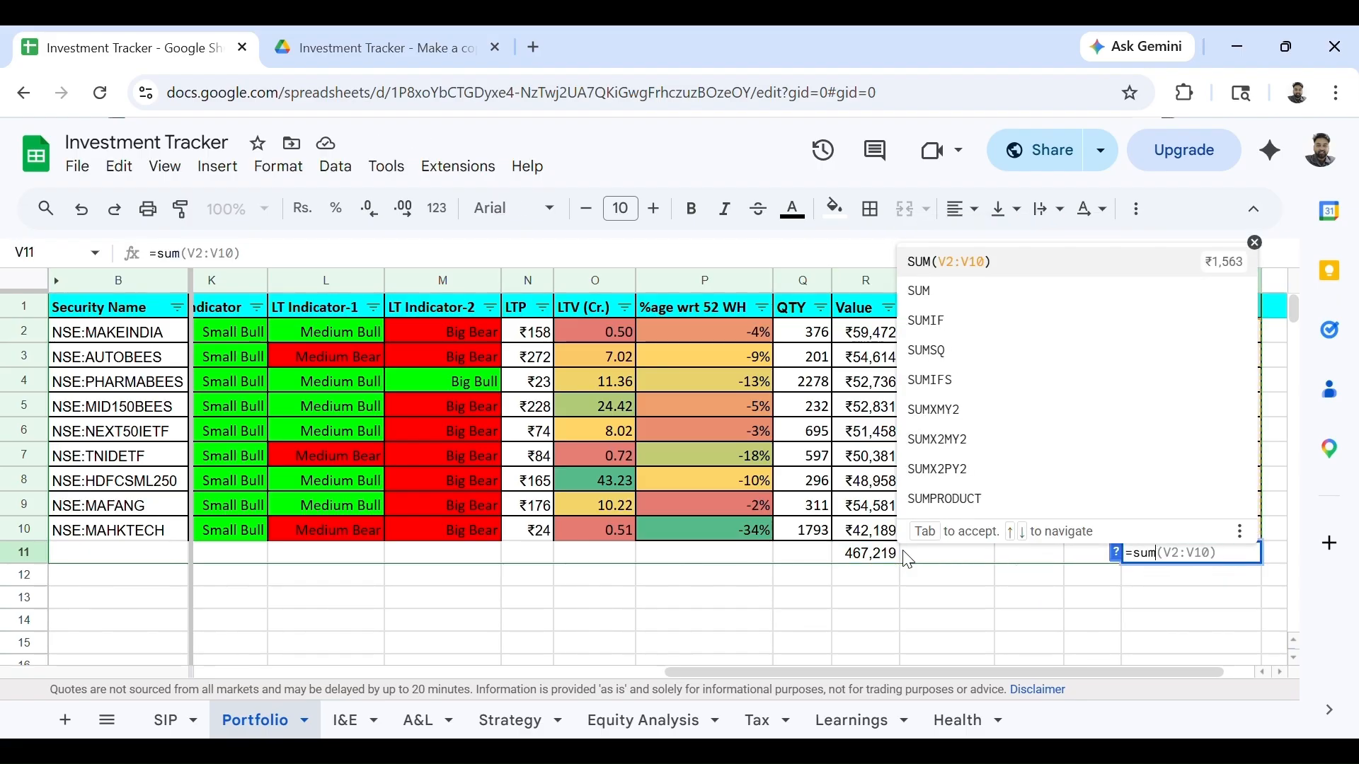
type("(")
key("Tab")
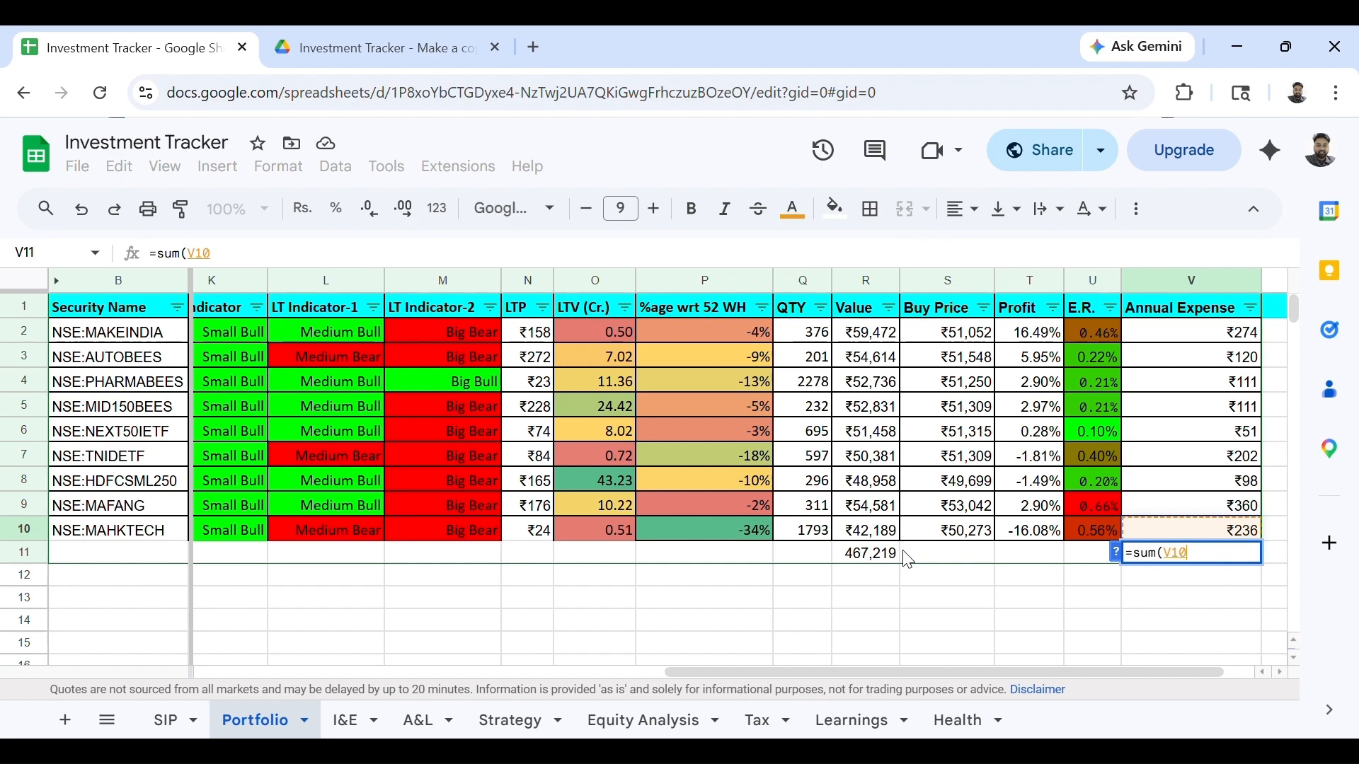
key("Return")
key("Up")
Total the Buy Price column in S11 with a sum of S2:S10, and fill the Profit formula down into T11.
key("Left")
key("Left")
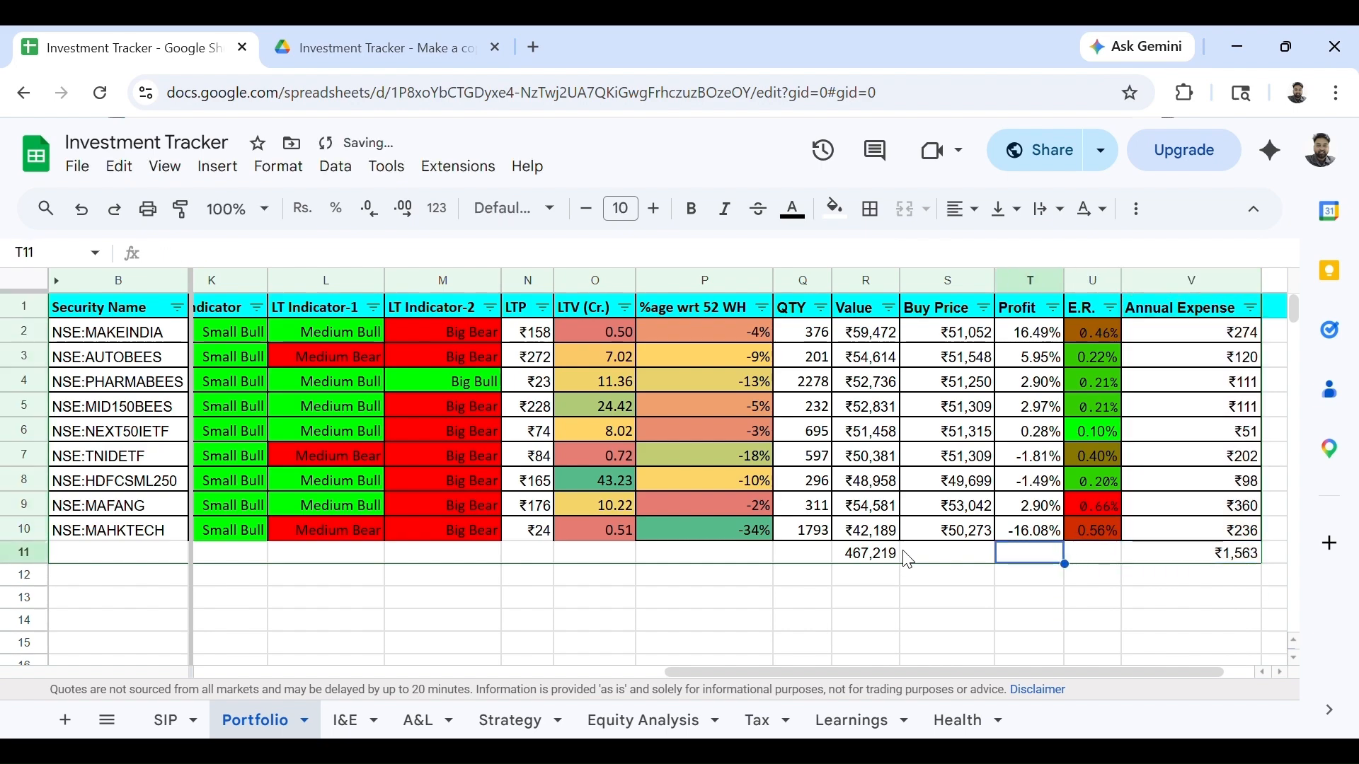
key("Left")
type("=s")
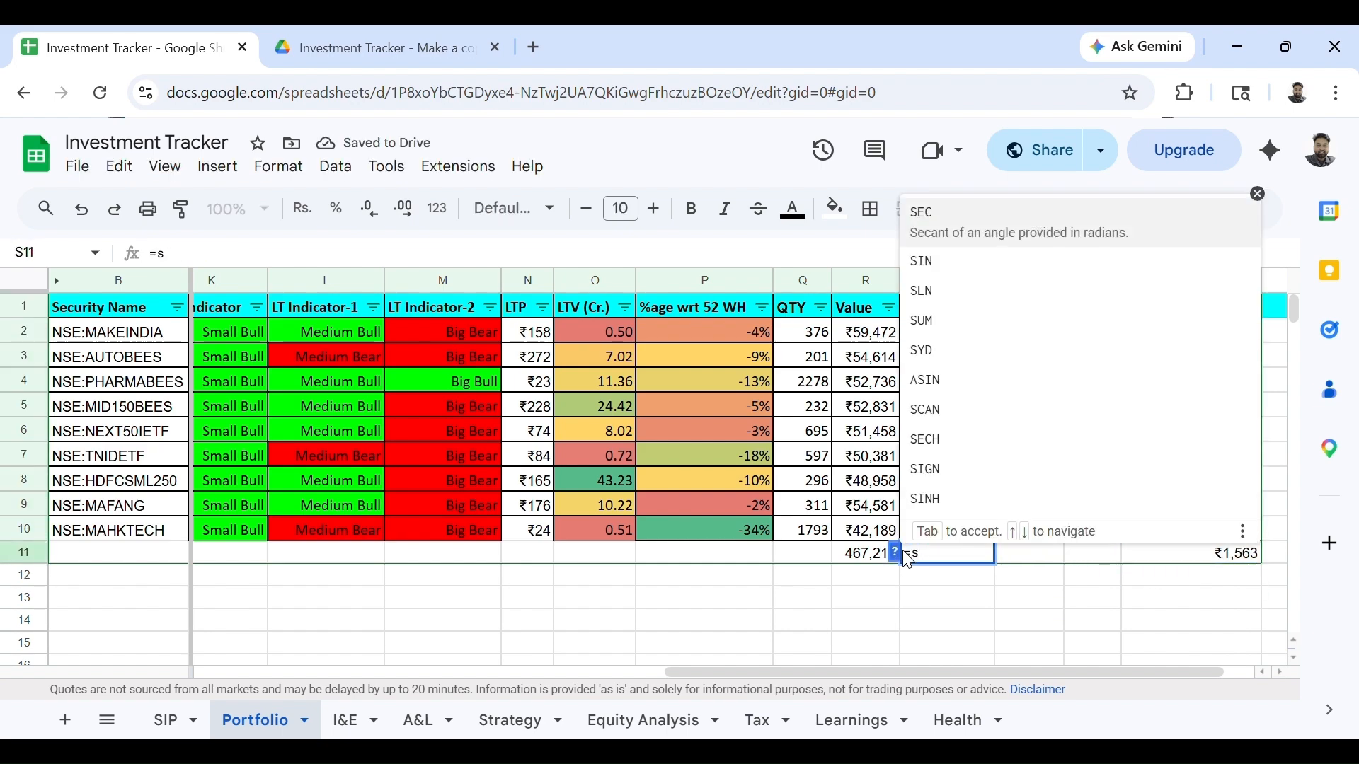
type("um(")
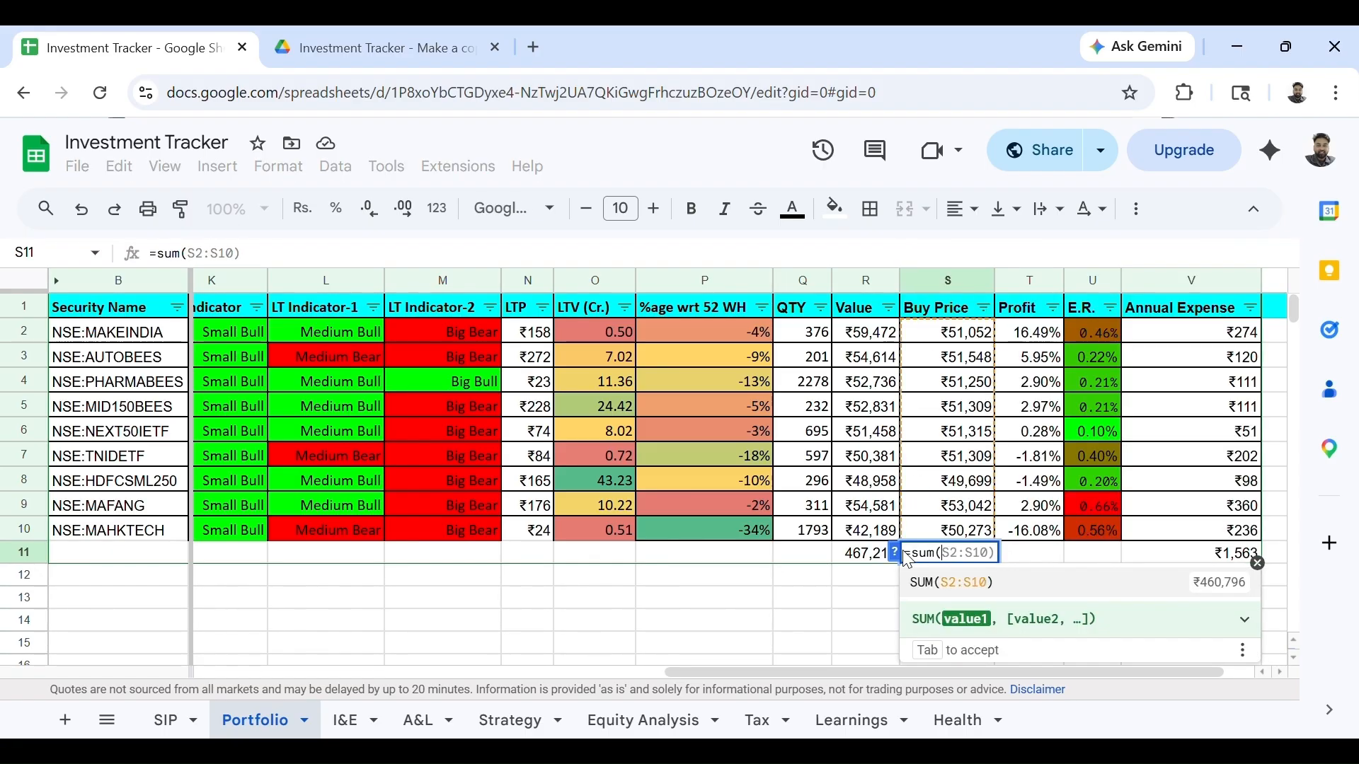
key("Tab")
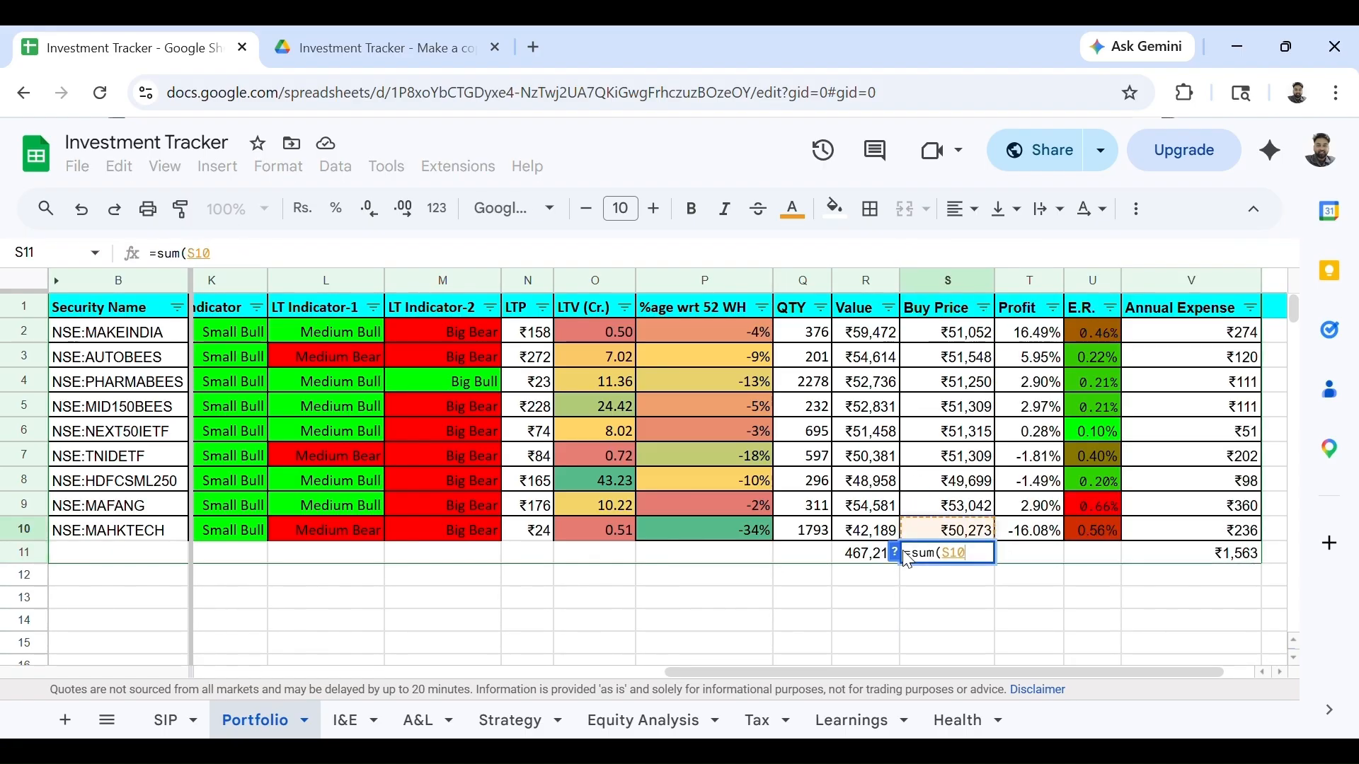
key("Return")
key("Up")
key("Right")
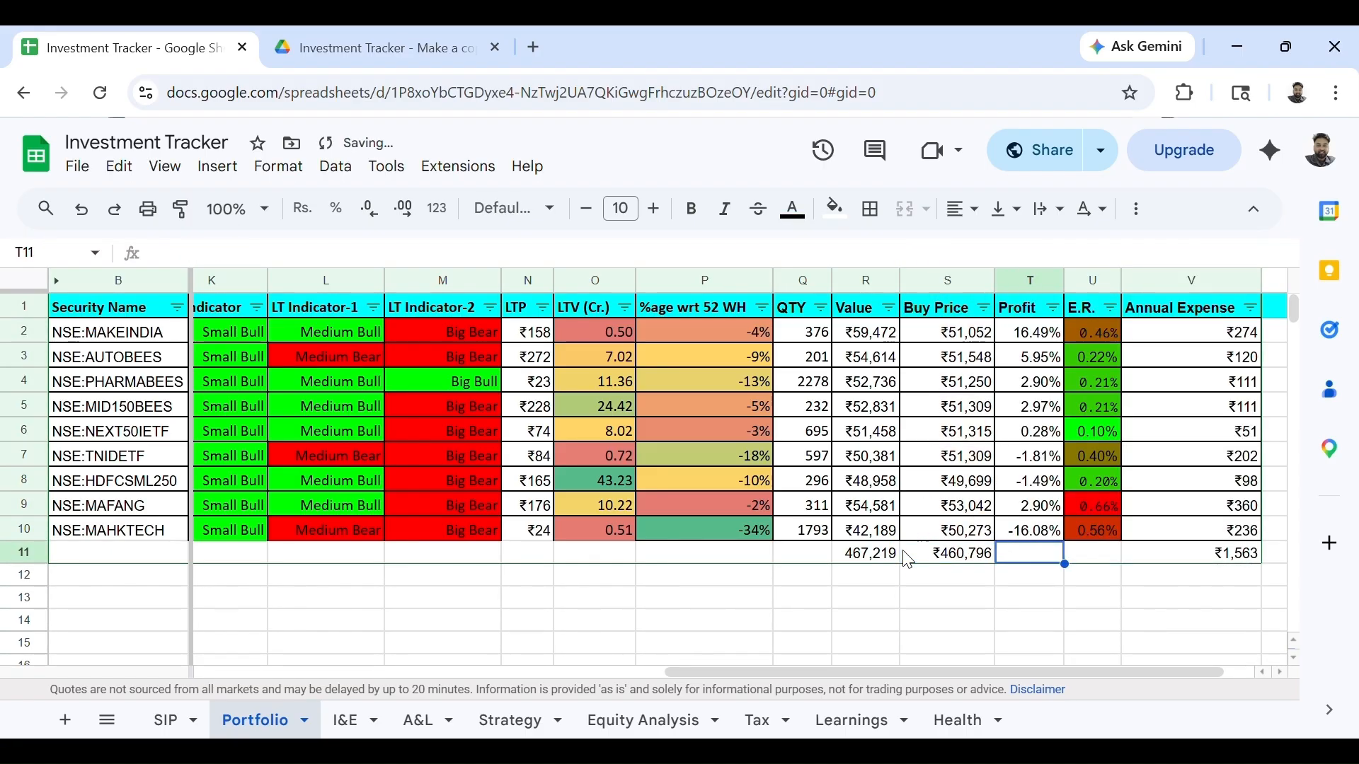
key("ctrl+d")
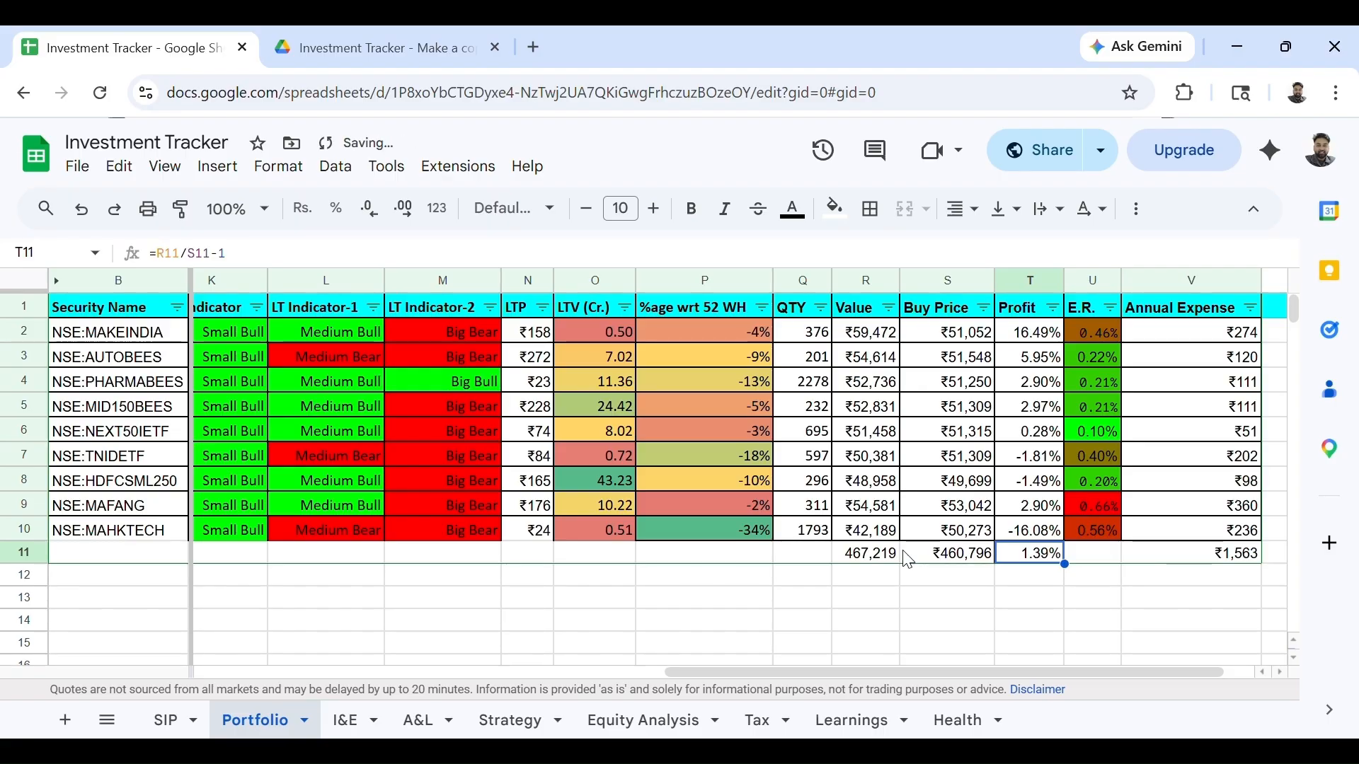
Calculate the overall expense ratio in U11 with =V11/S11 and format it as a percentage.
key("Right")
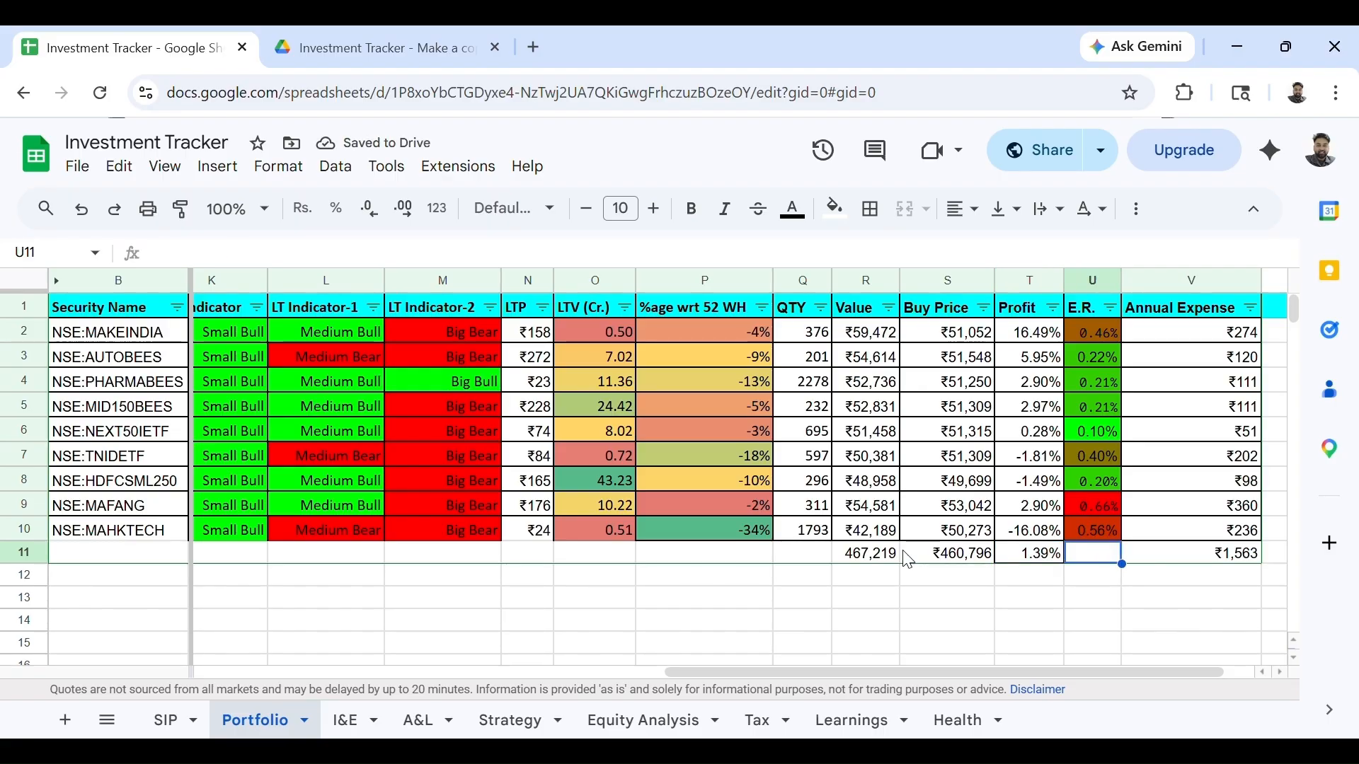
type("=")
key("Right")
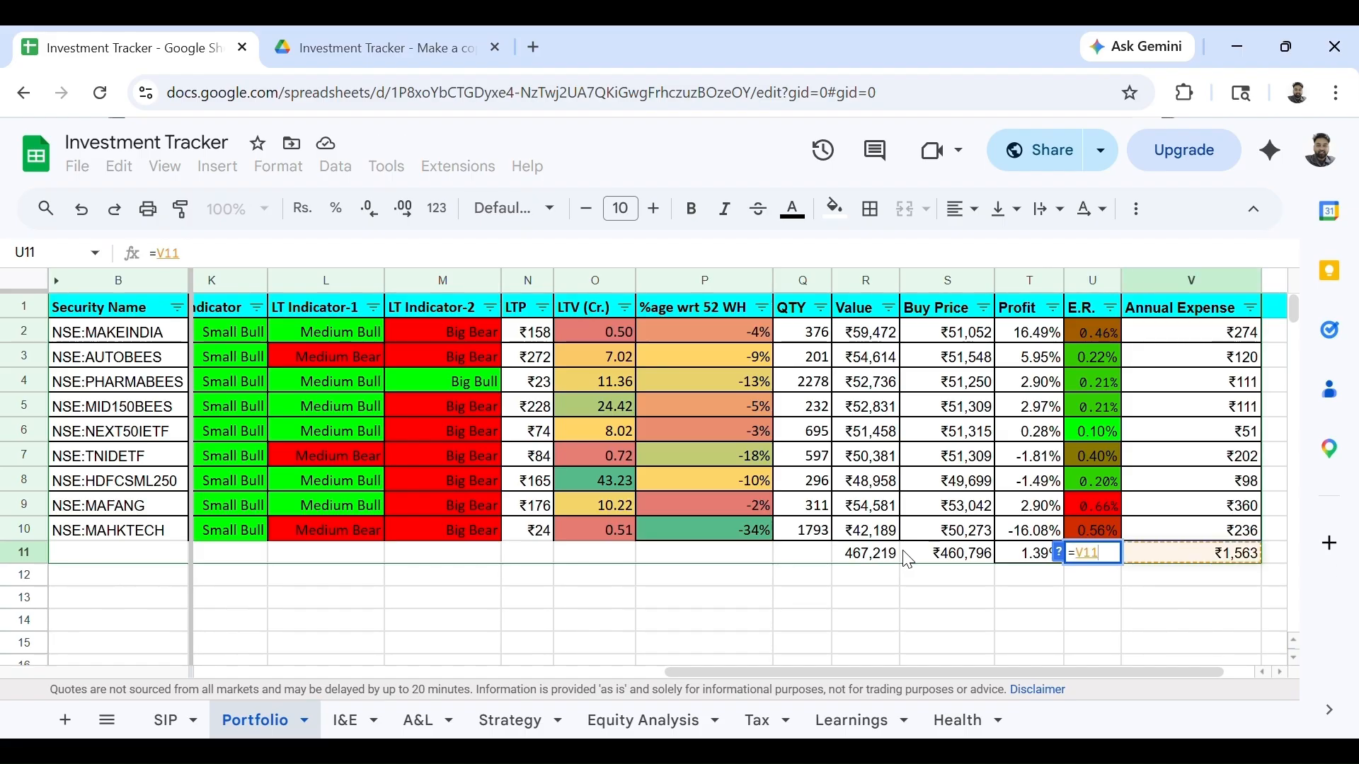
type("/")
key("Left")
key("Left")
key("Return")
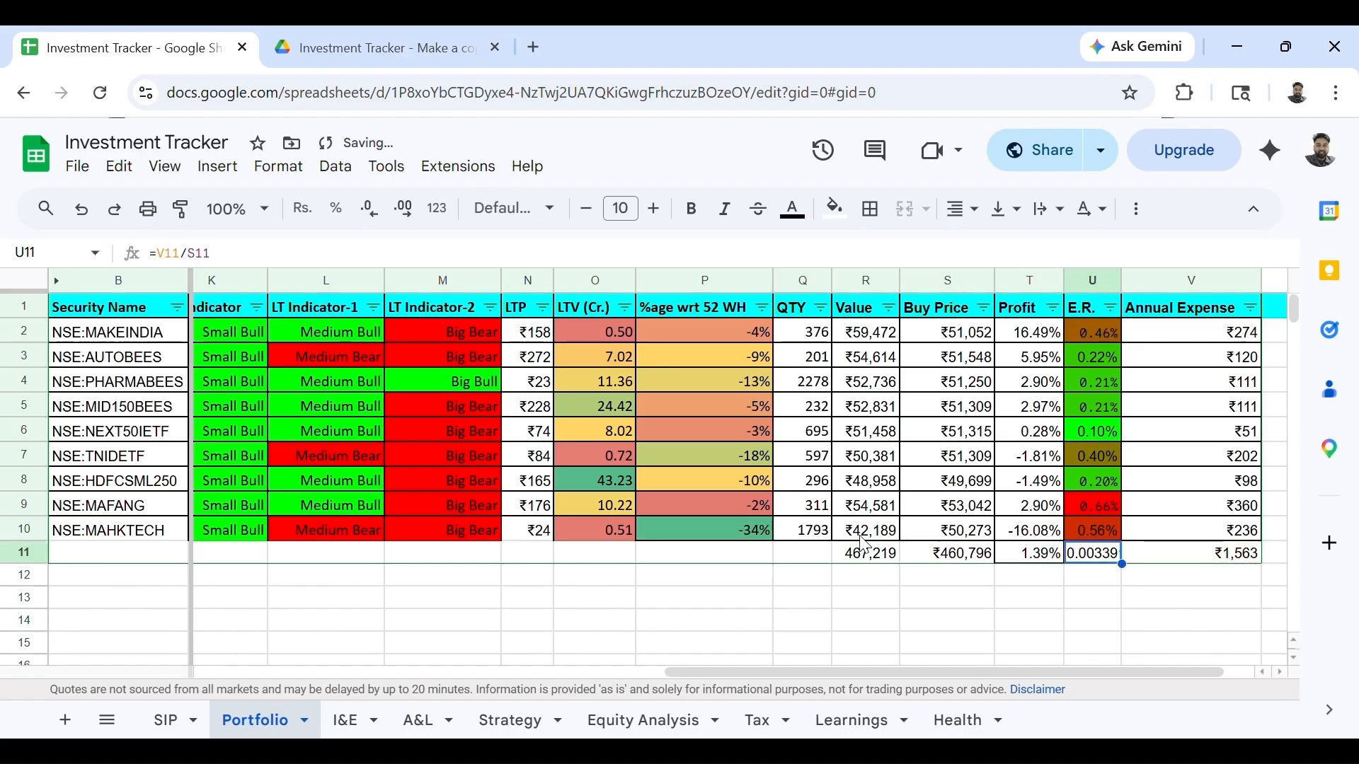
left_click(347, 218)
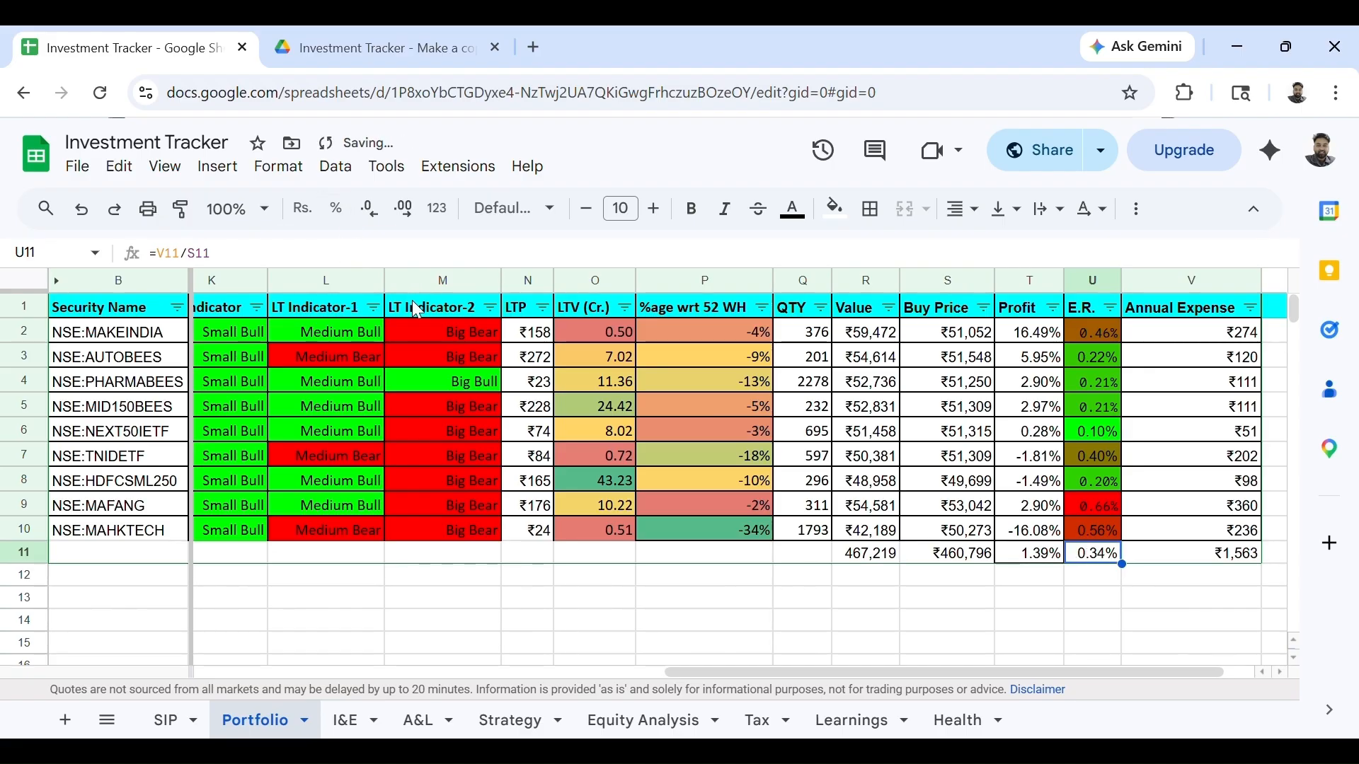
Return to the A&L sheet and examine the Loan, EPF, Equity and Buffer Account entries in rows 4 to 10.
left_click(425, 721)
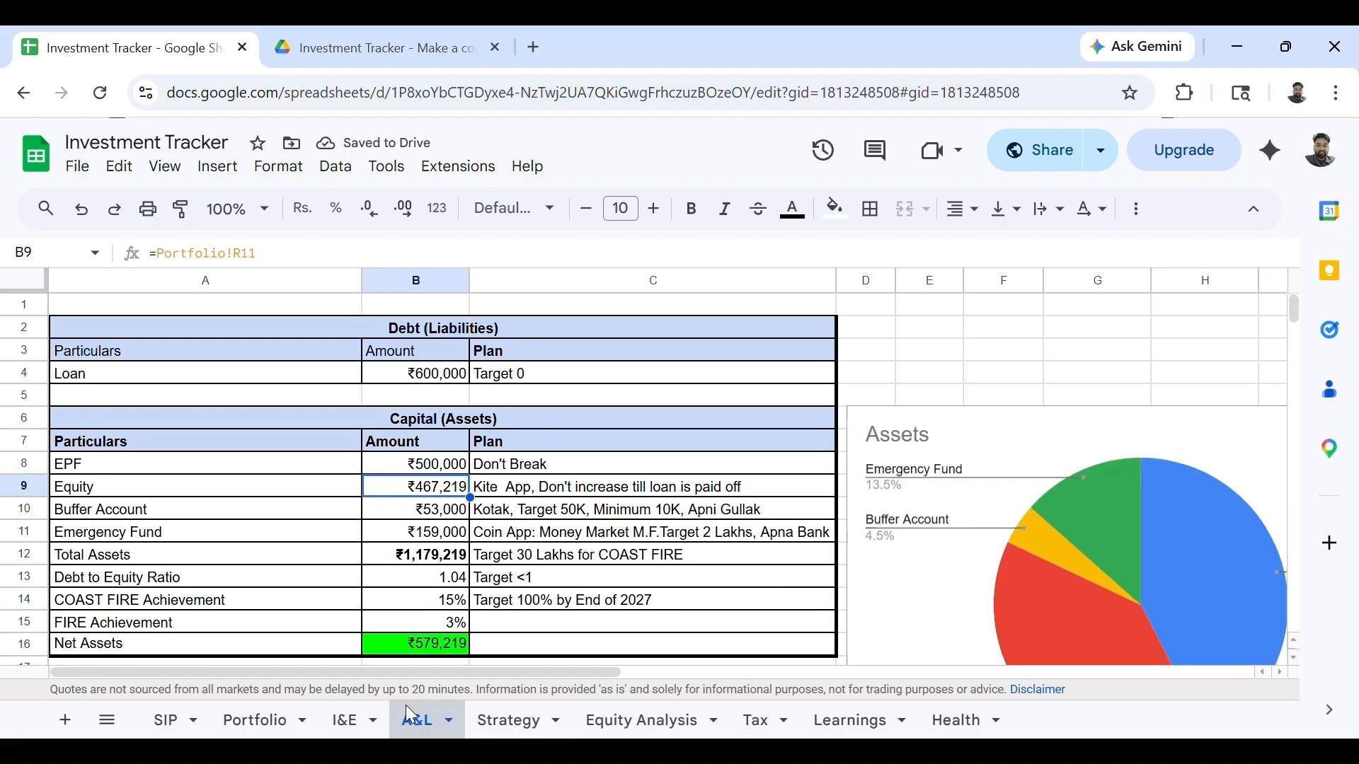
left_click(414, 379)
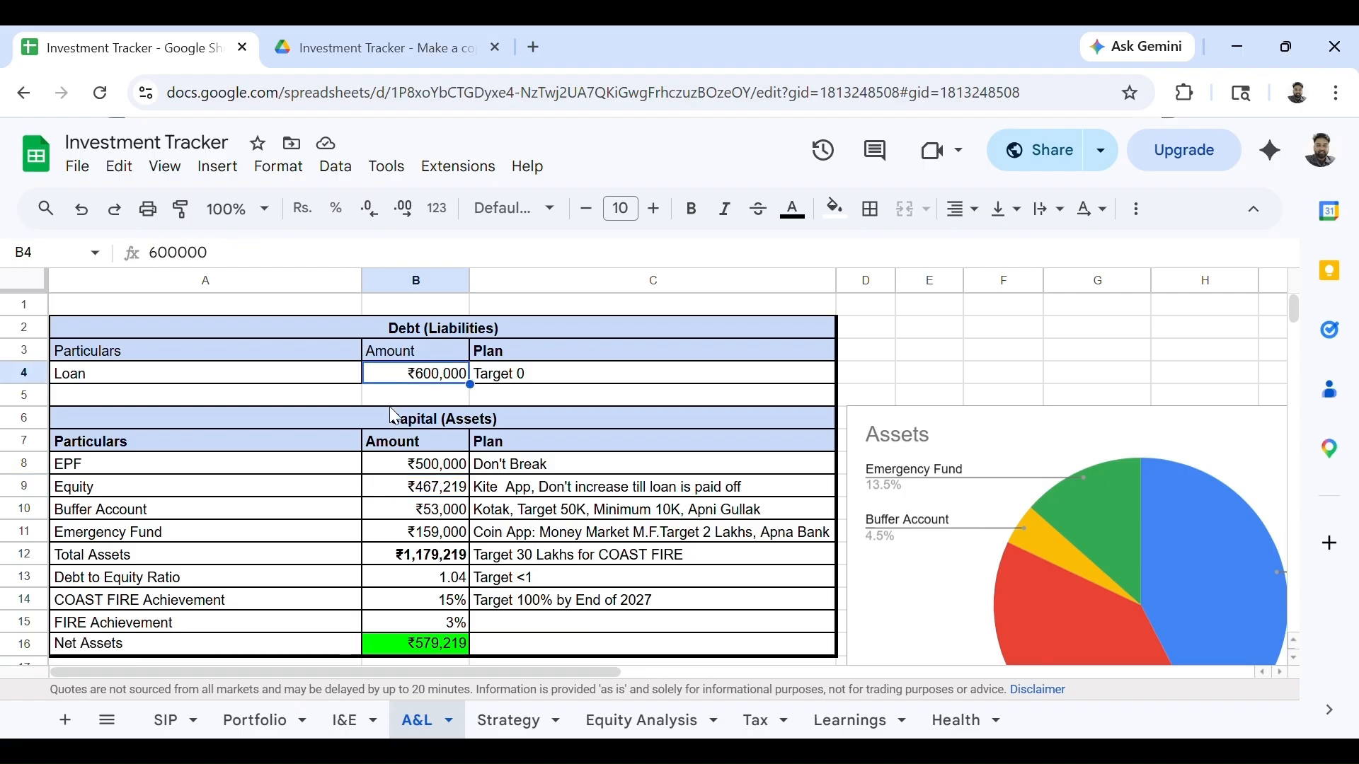
left_click(282, 376)
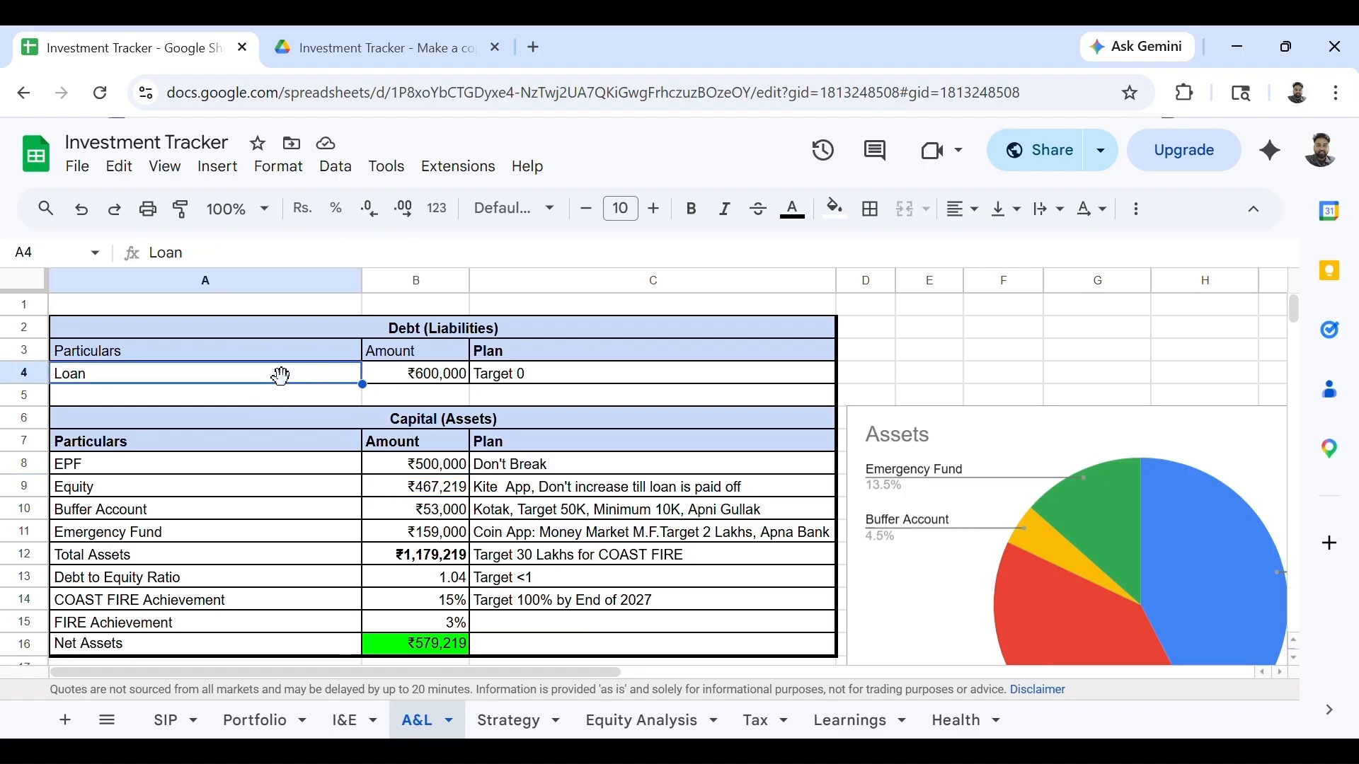
left_click(348, 470)
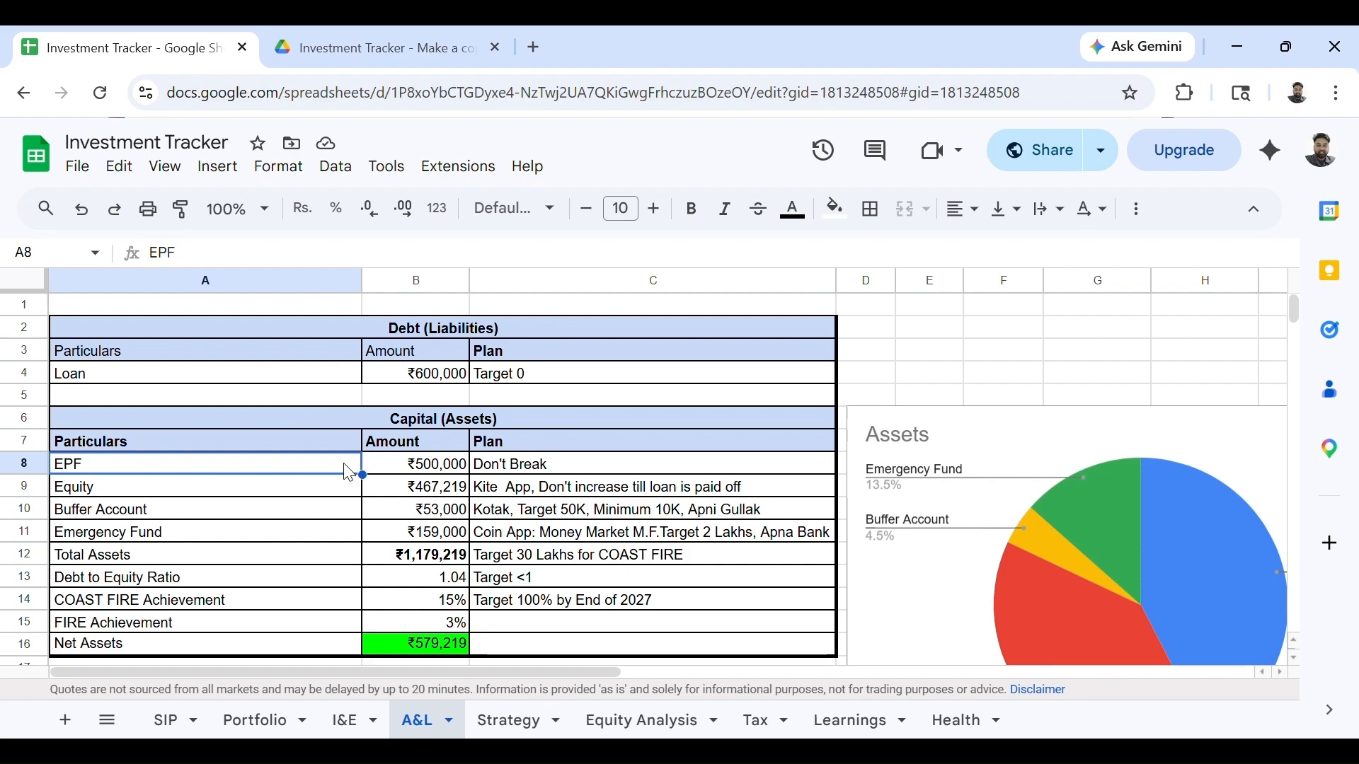
key("Right")
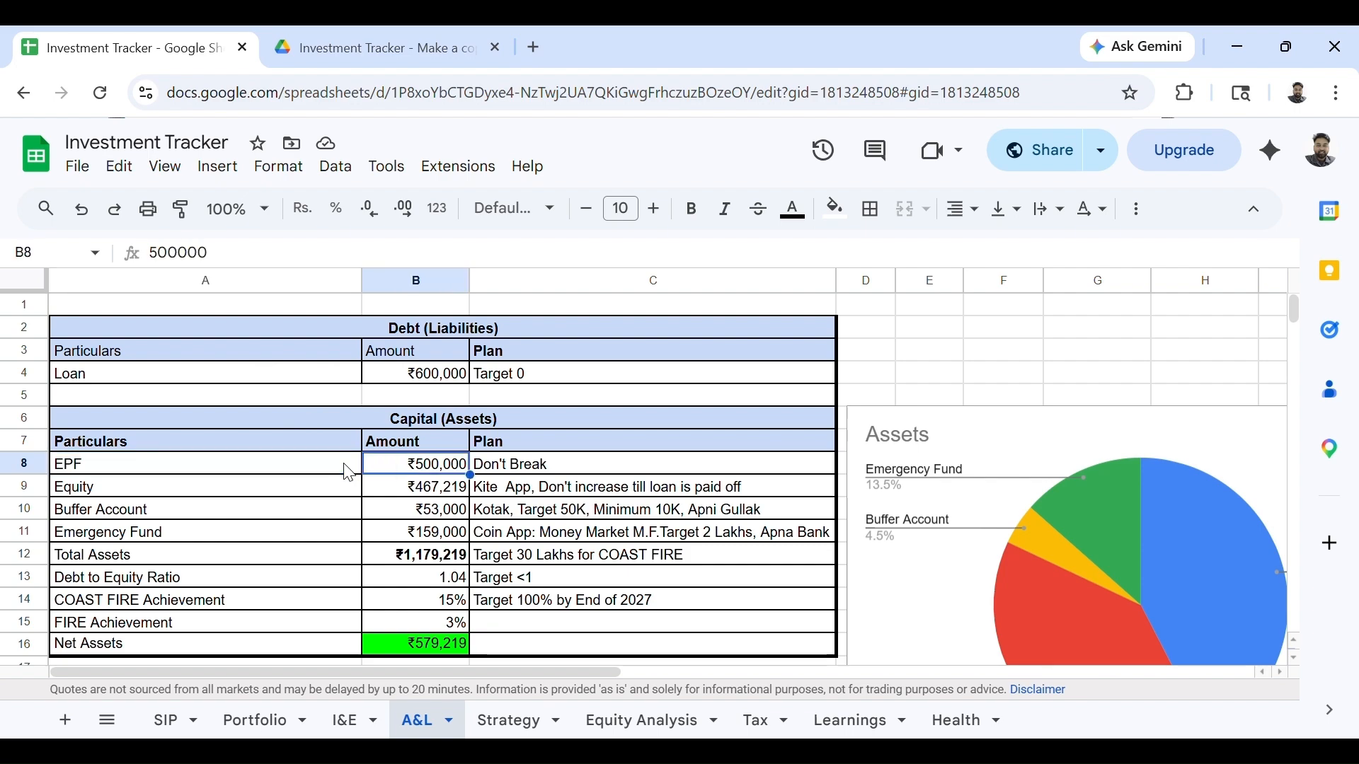
key("Down")
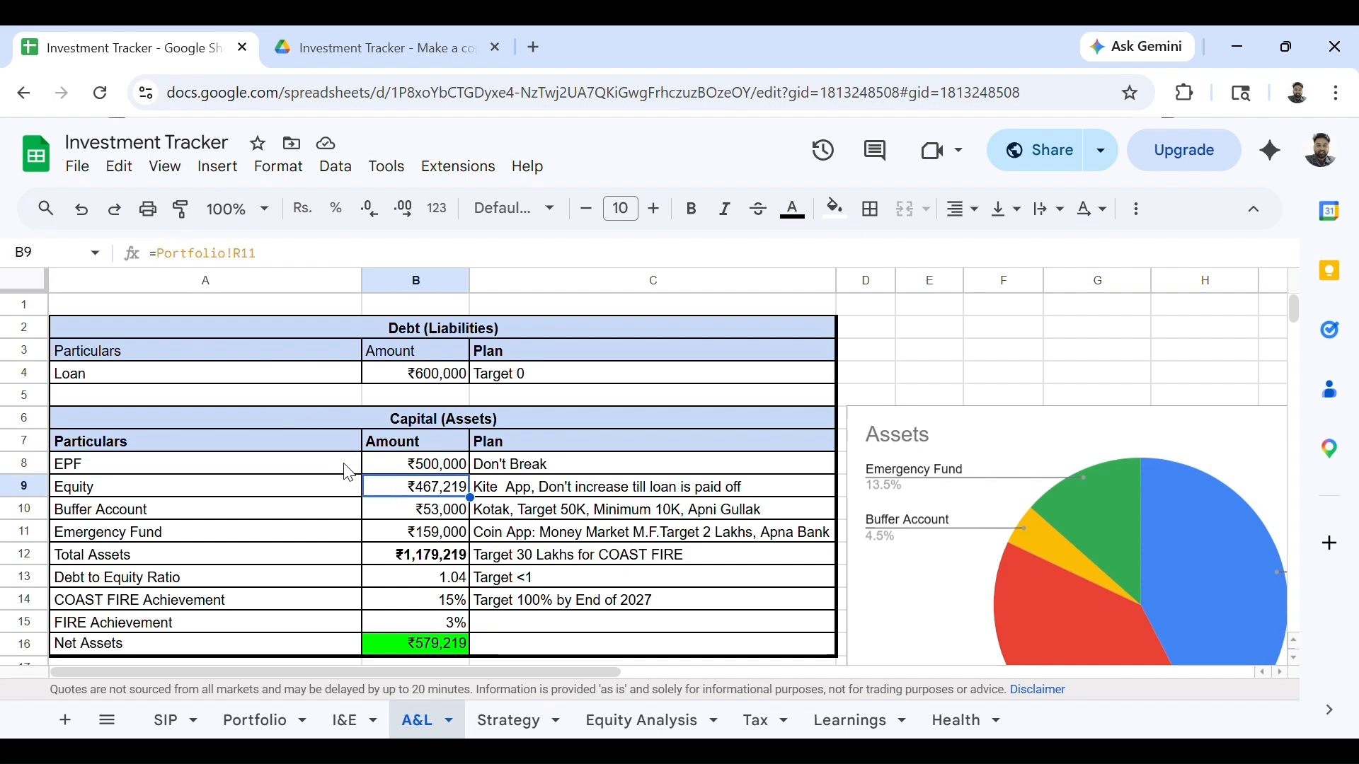
key("Down")
key("Up")
key("Down")
key("Up")
key("Down")
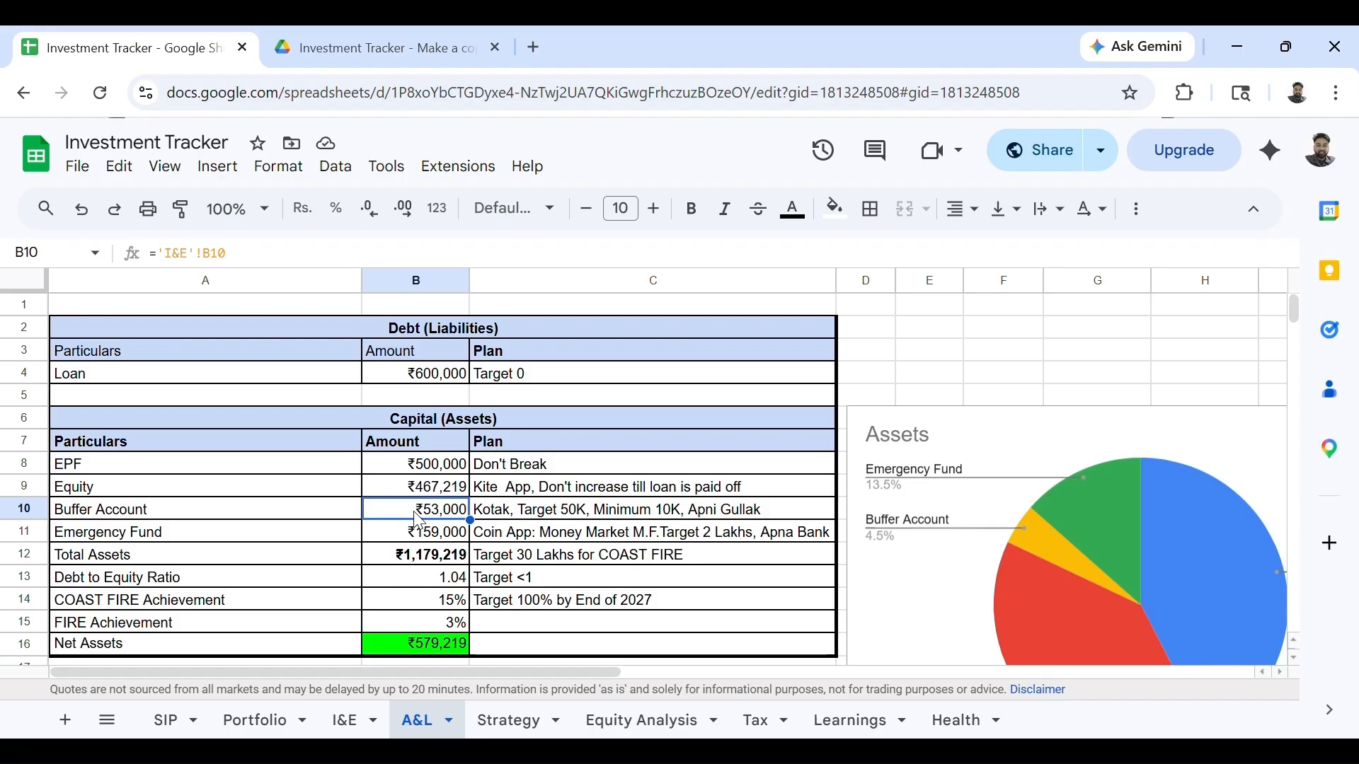
Examine the Buffer Account and Emergency Fund formulas in B10:B11 together with their plan notes in column C.
scroll(419, 522, "down", 1)
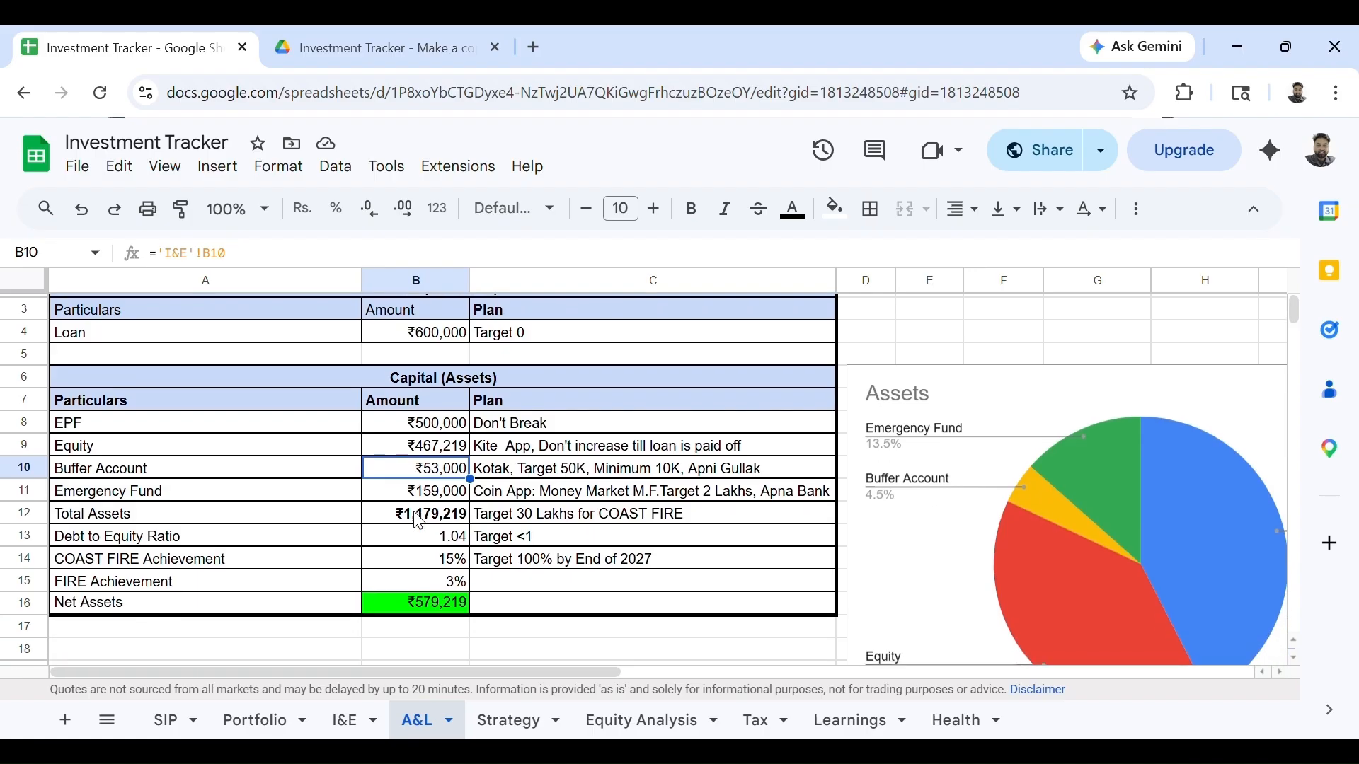
key("Down")
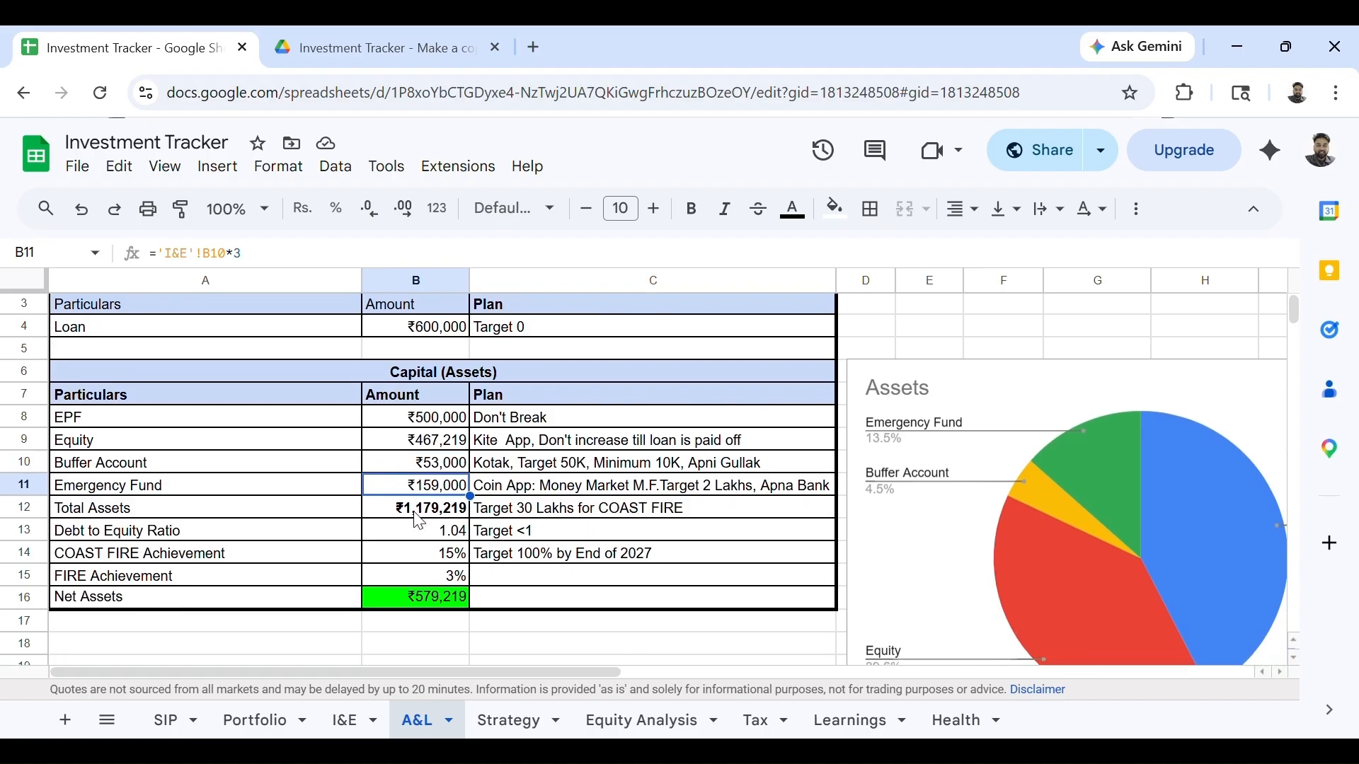
key("Up")
key("Right")
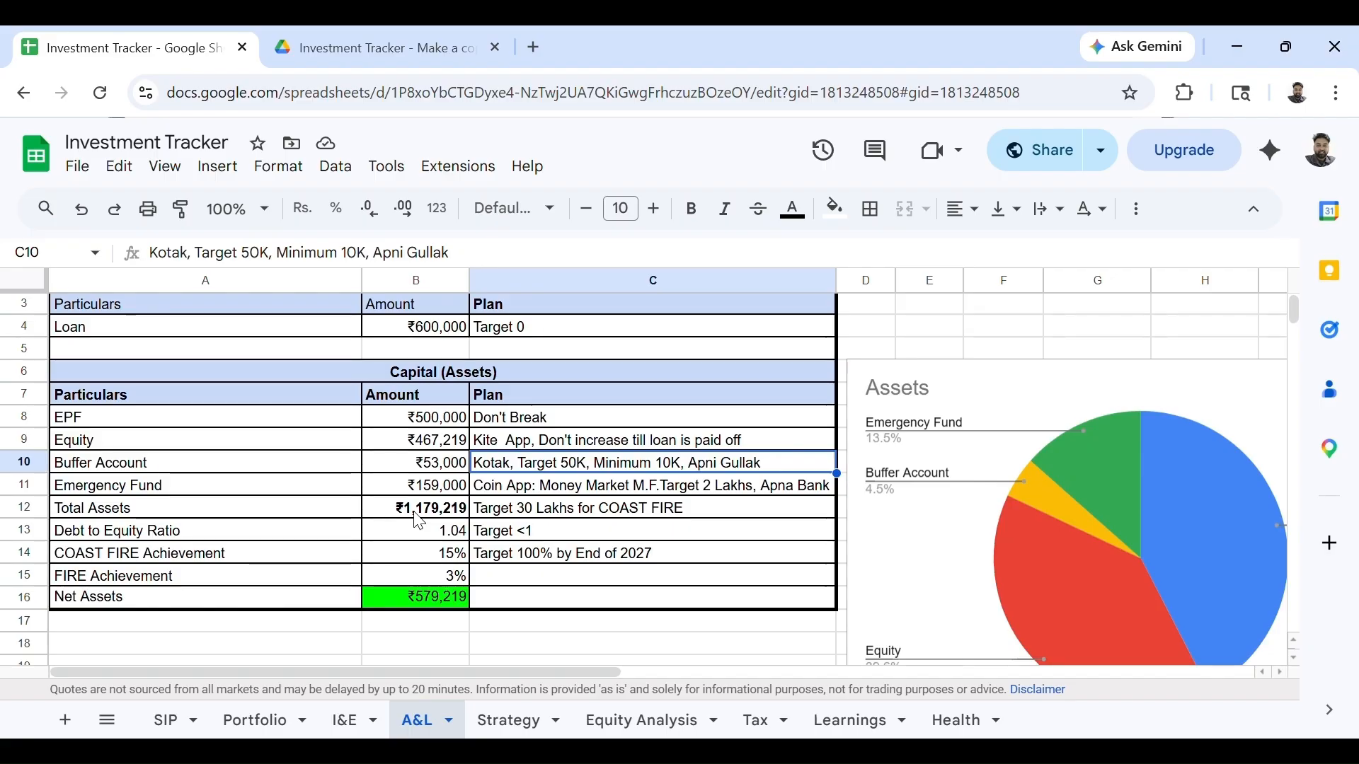
key("Left")
key("Right")
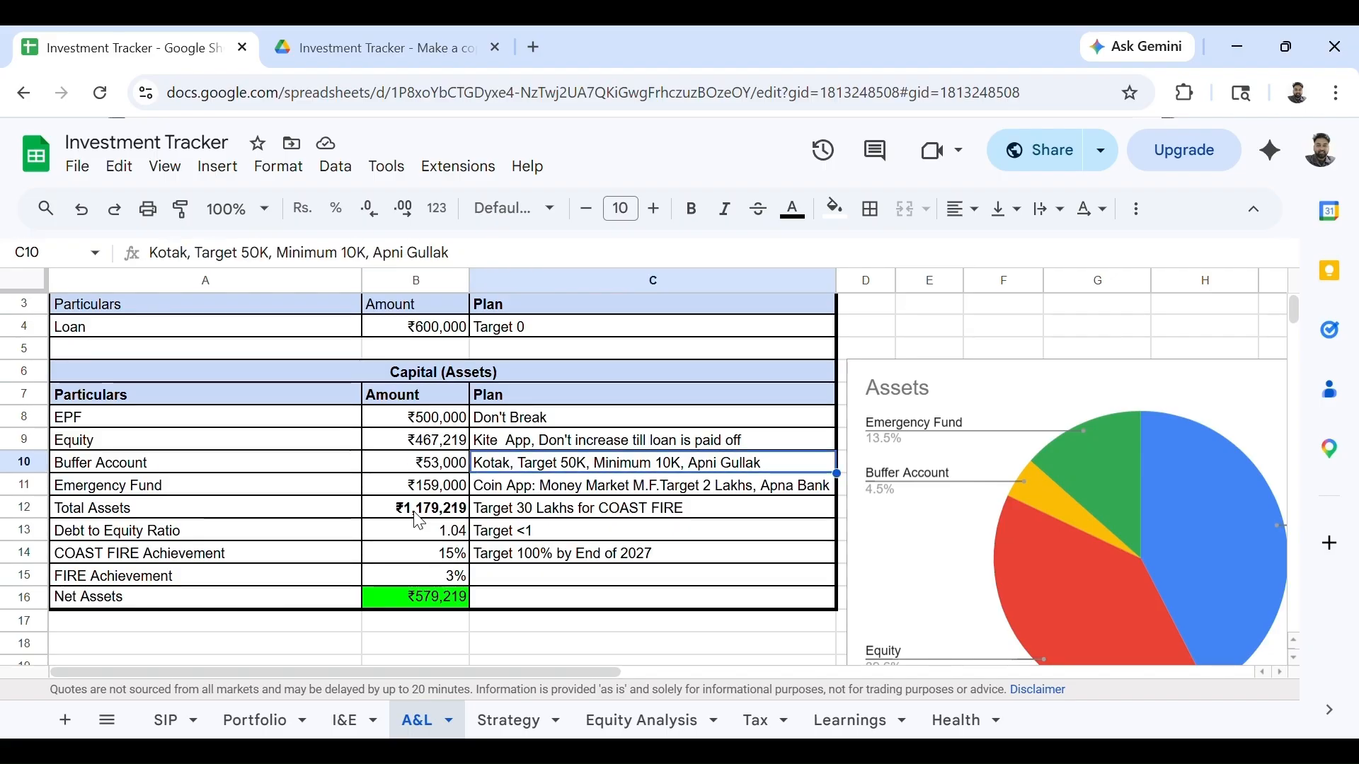
key("Up")
key("Down")
key("Up")
key("Down")
key("Down")
key("Left")
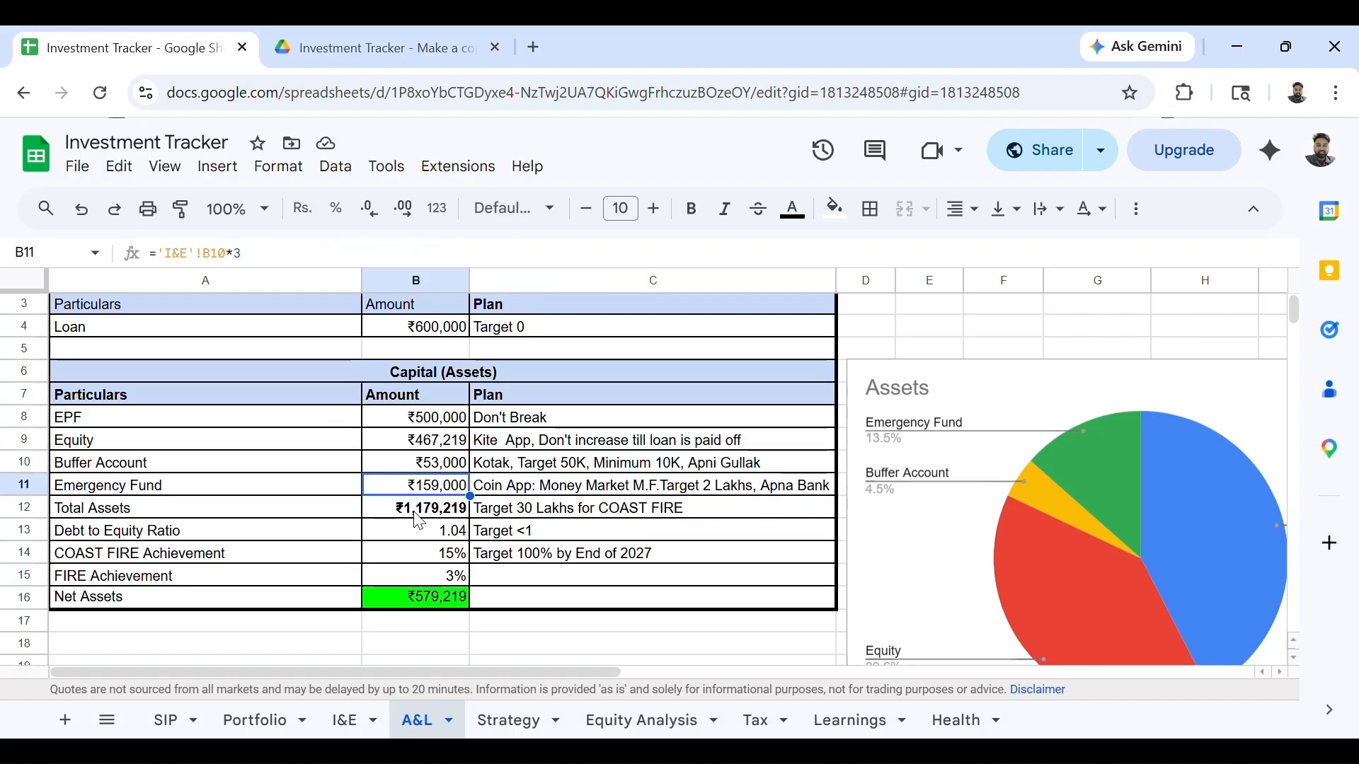
key("Right")
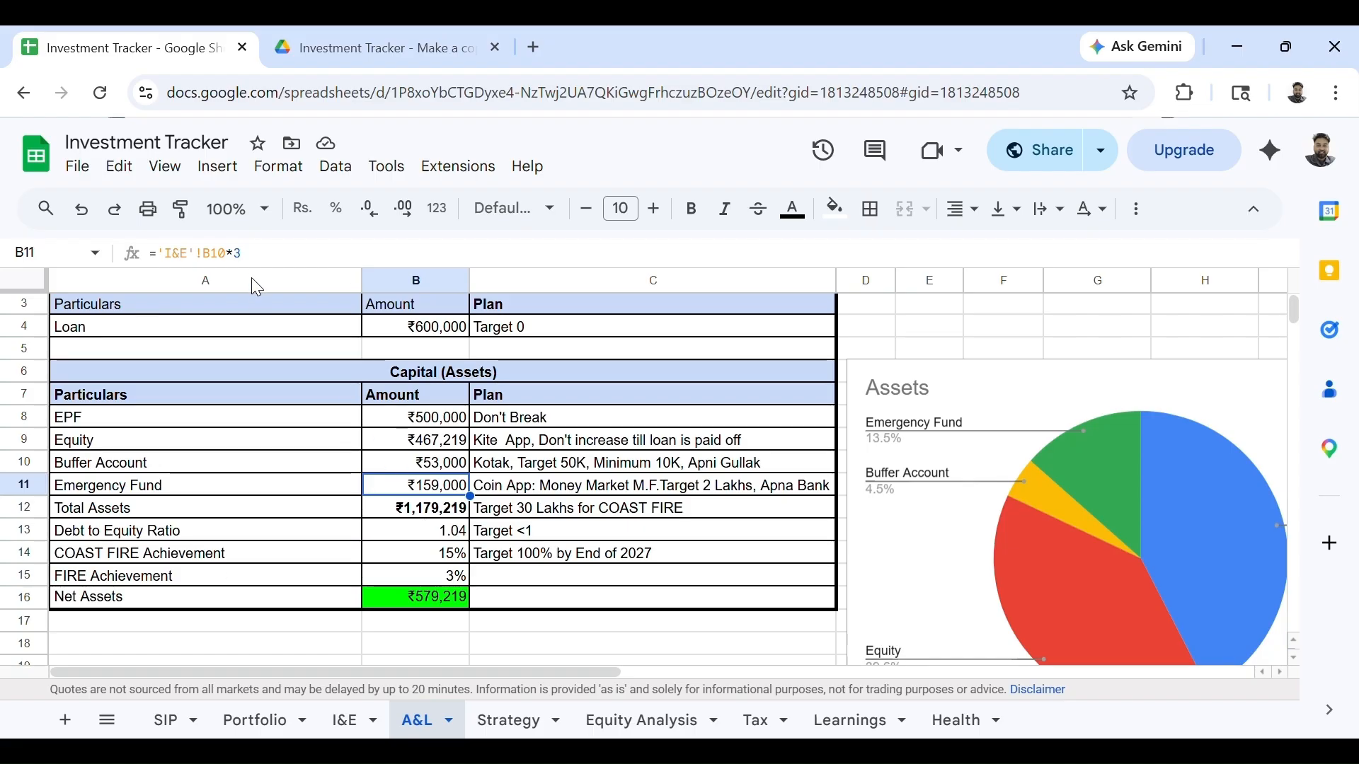
Inspect the Total Assets formula in B12 and the cells referenced by the Debt to Equity Ratio formula in B13.
left_click(436, 499)
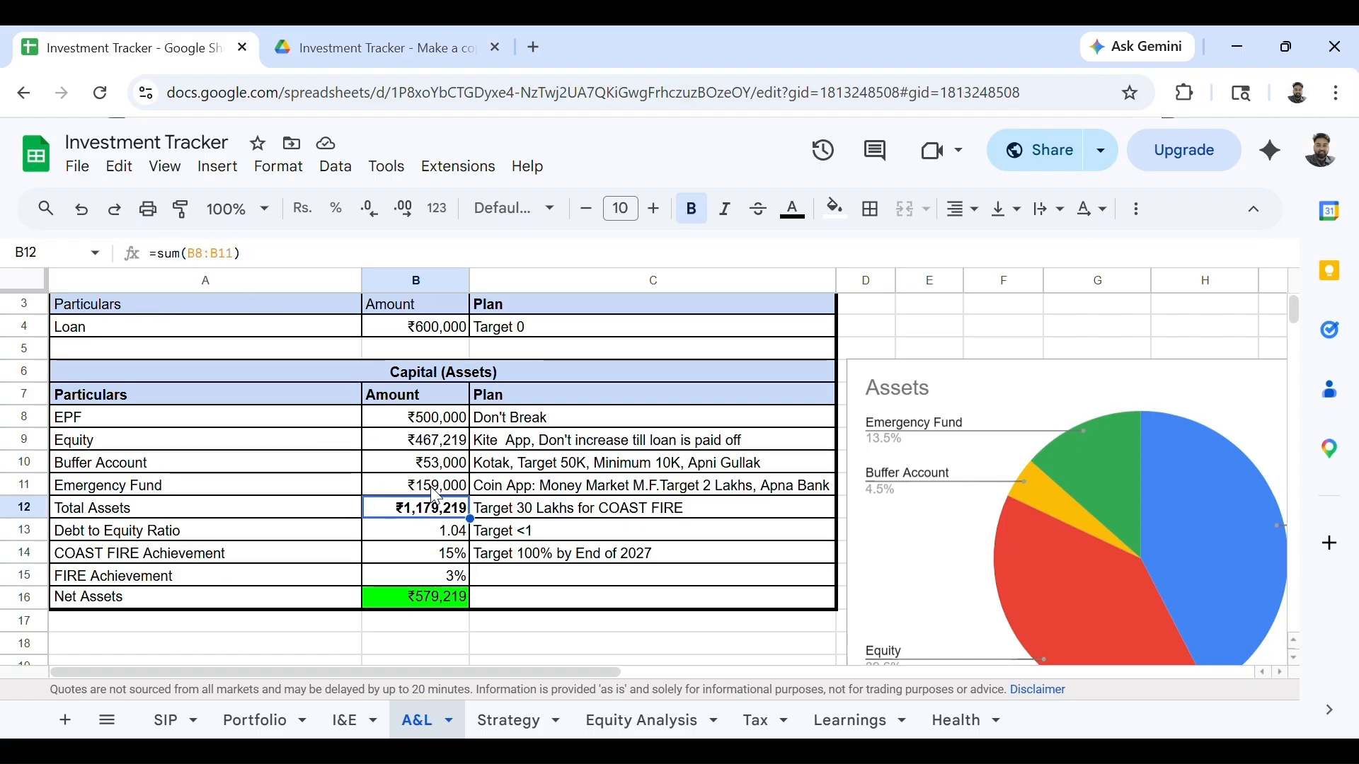
double_click(417, 510)
key("Return")
left_click(416, 510)
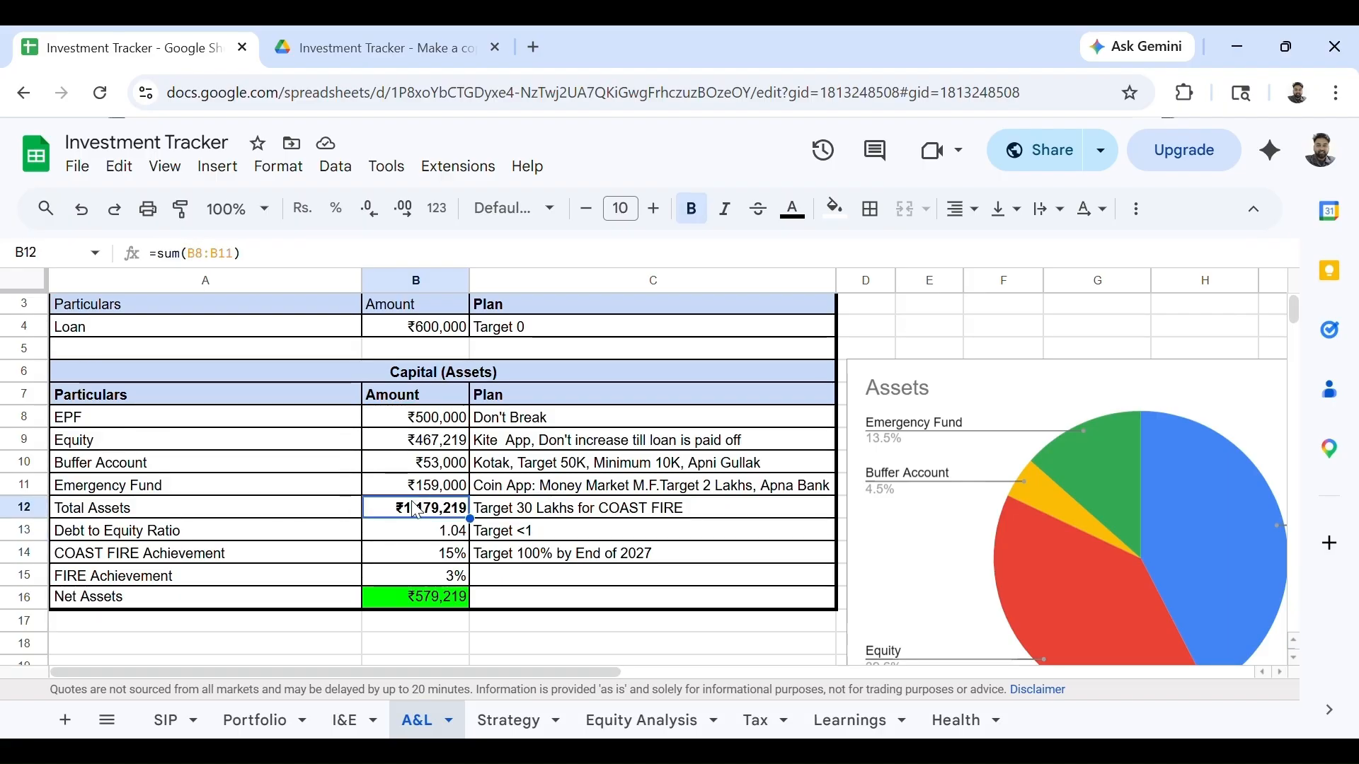
key("Down")
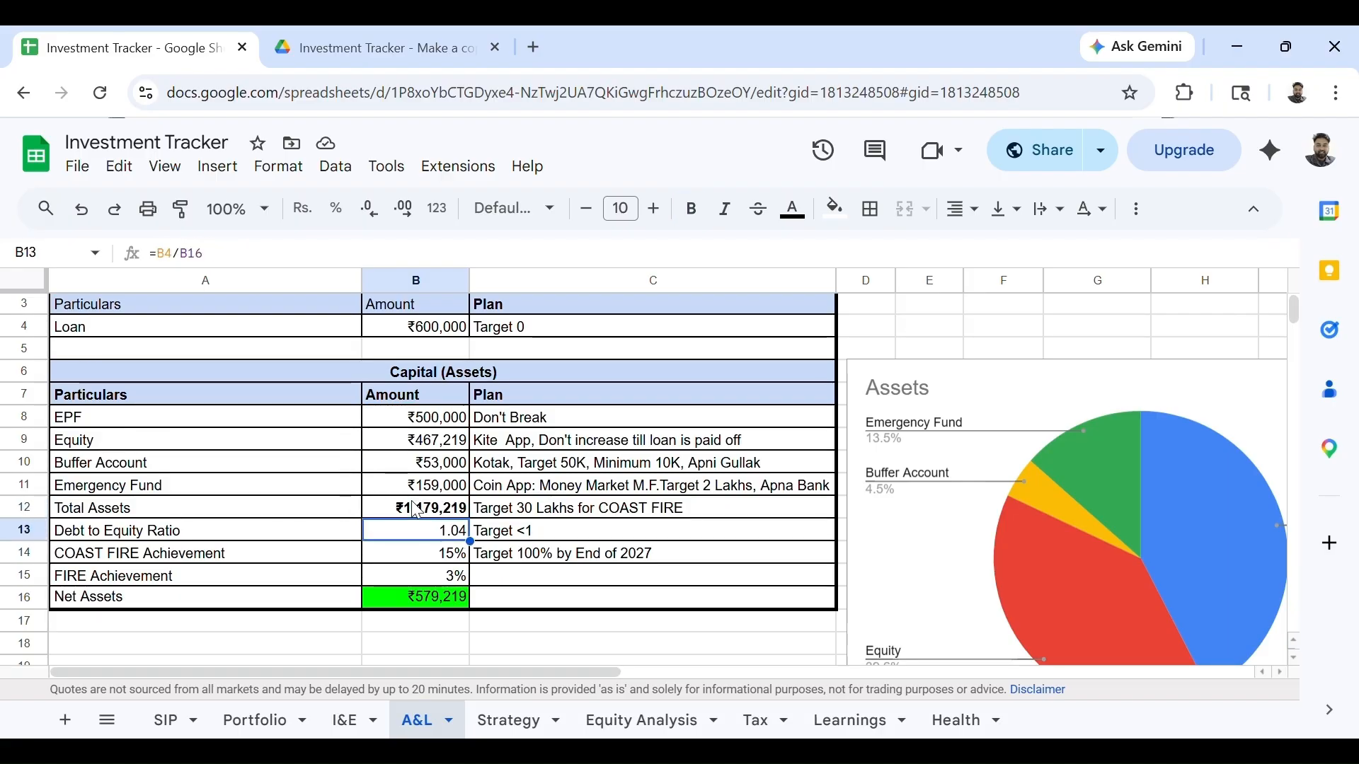
double_click(414, 540)
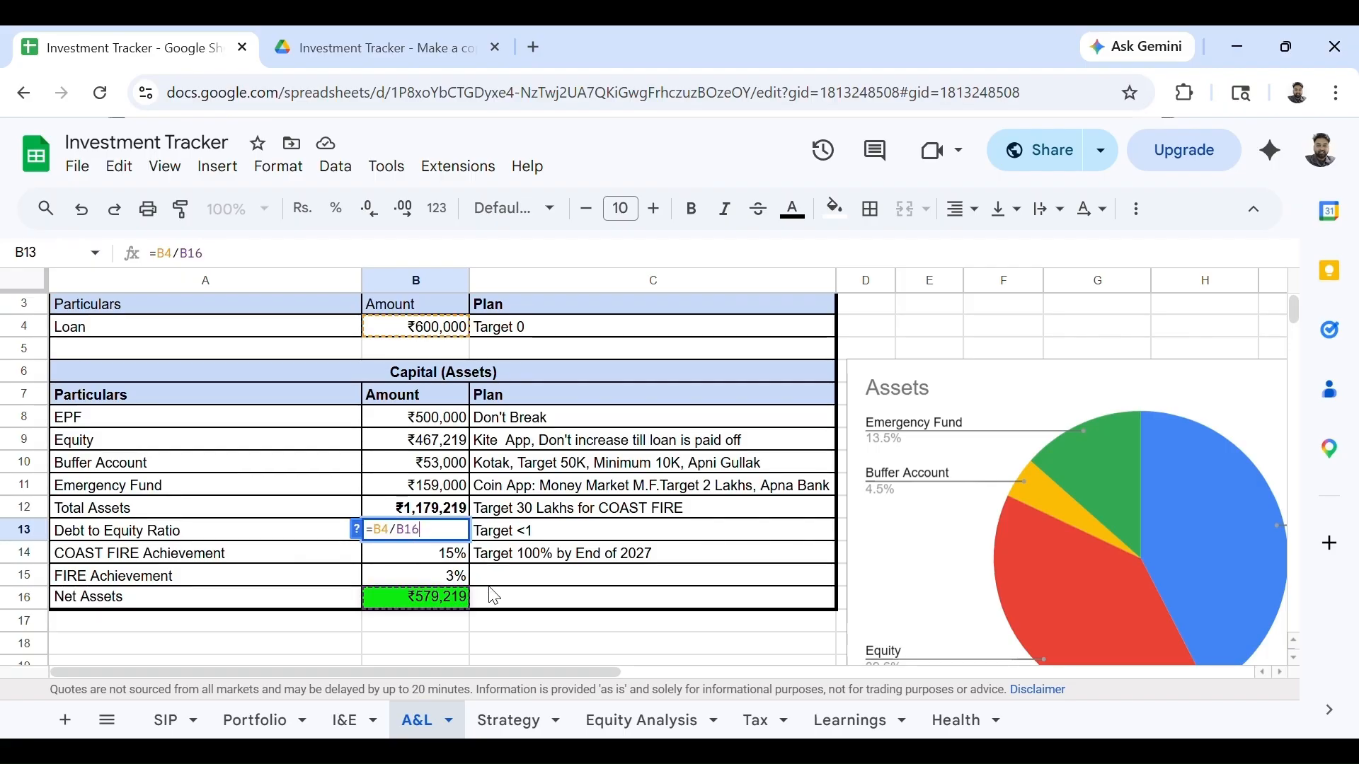
key("Return")
key("Up")
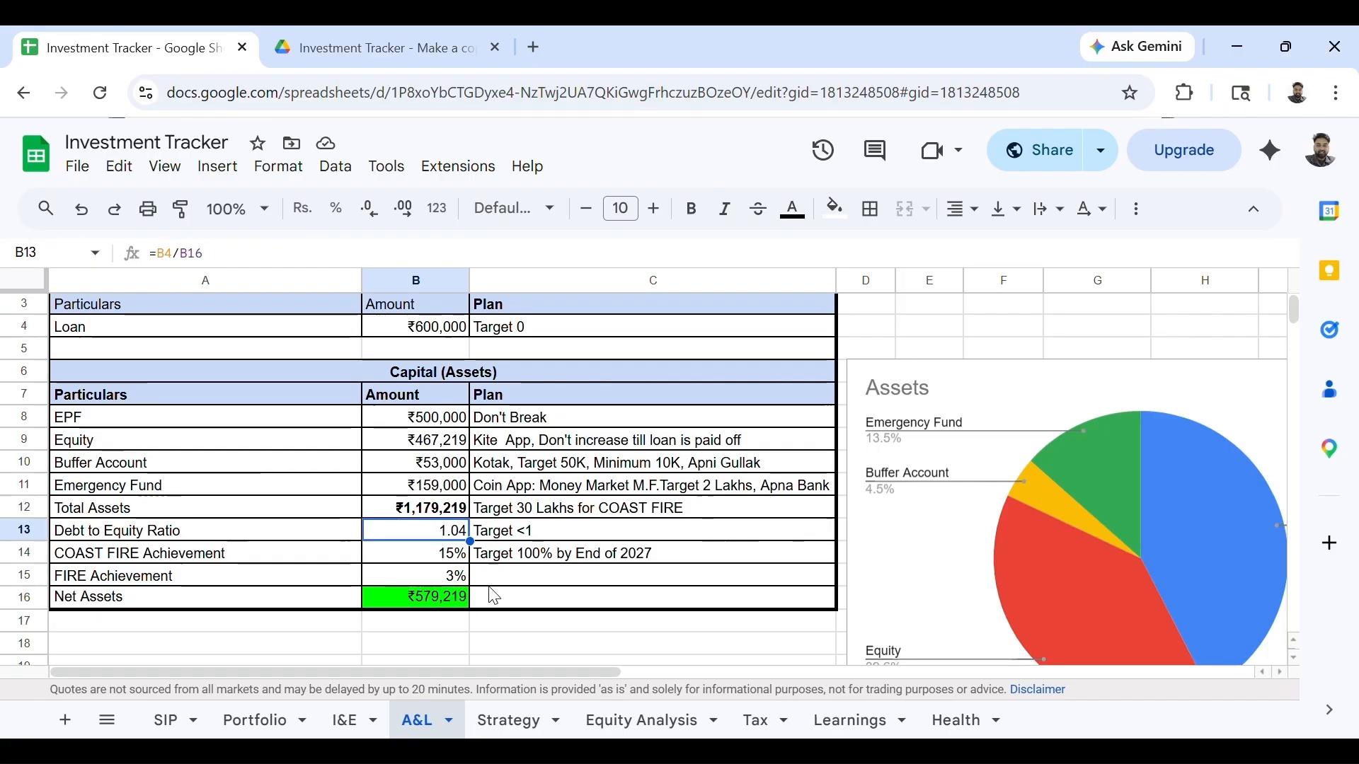
Rename the ratio label in A13 as "Debt to Net Asset Ratio".
key("Left")
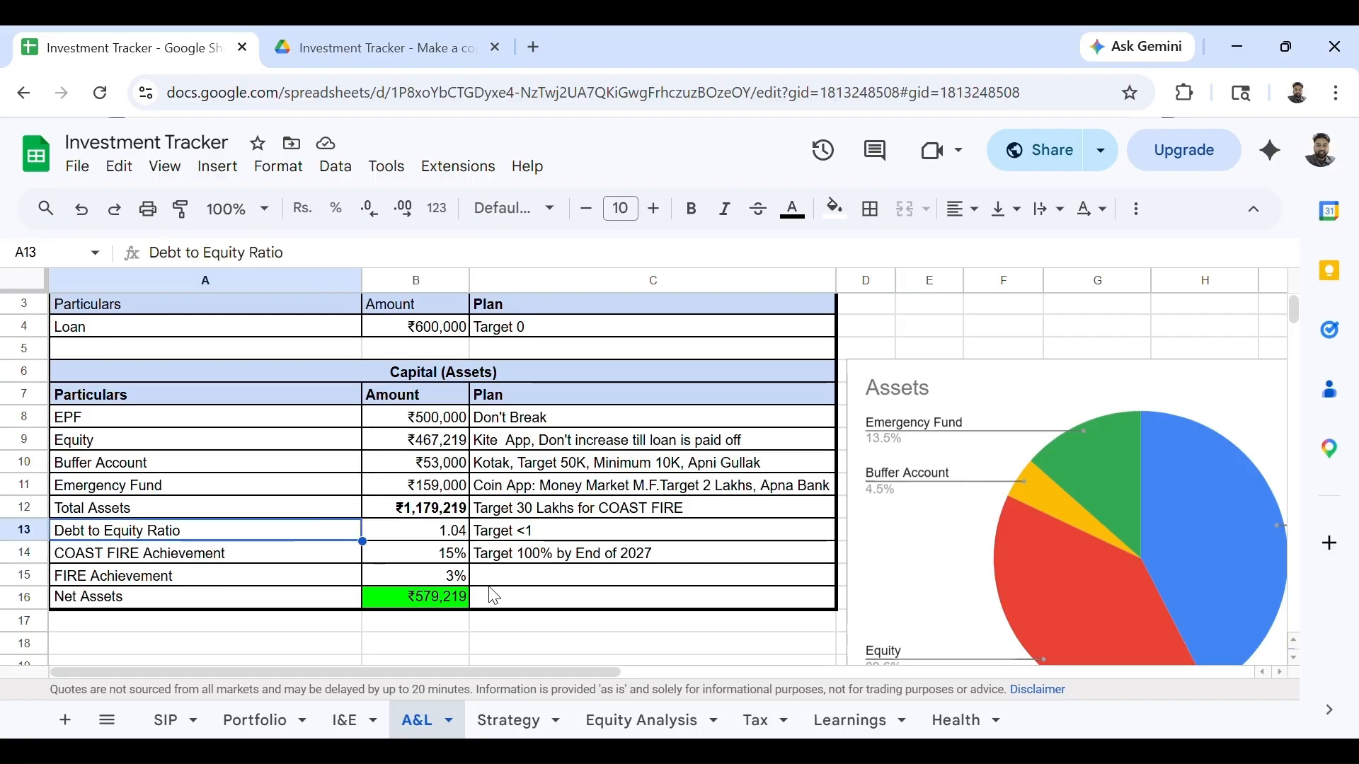
double_click(152, 538)
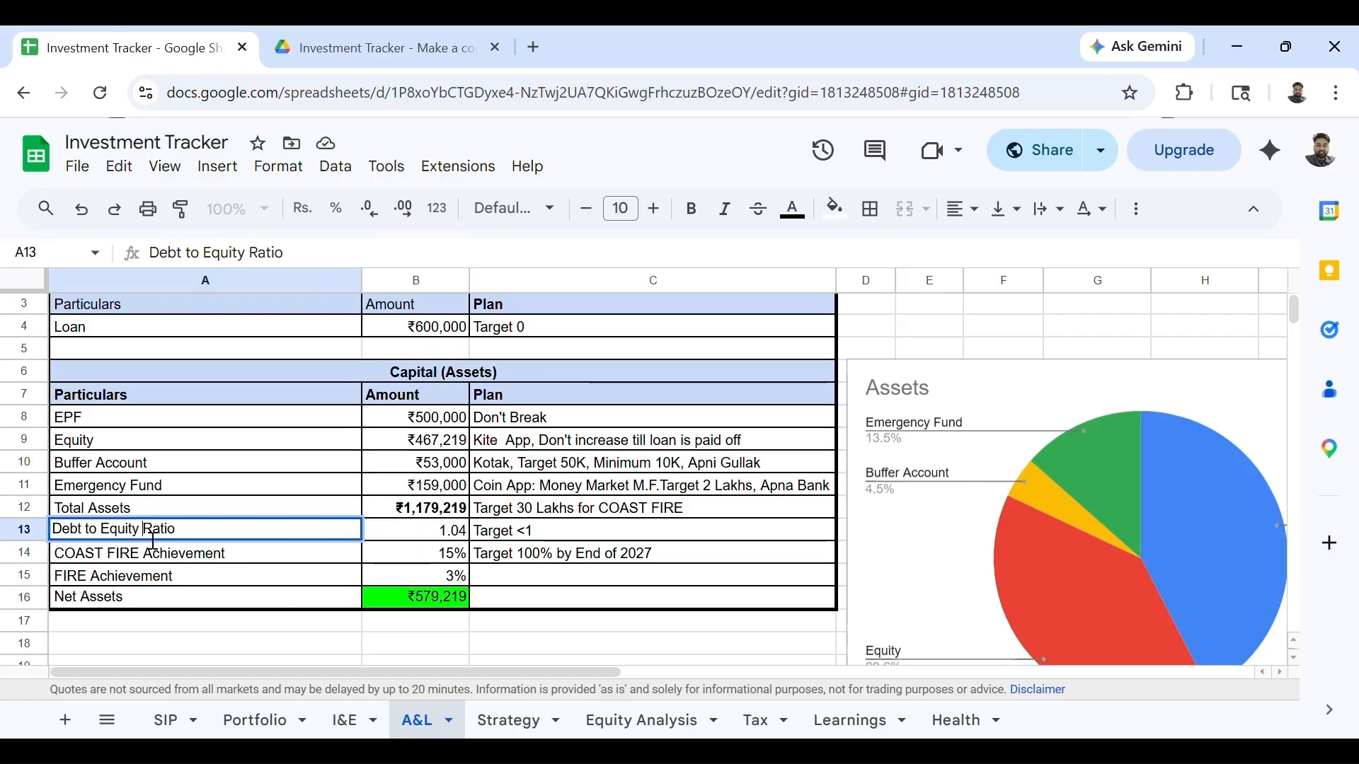
key("BackSpace")
key("BackSpace")
key("BackSpace")
key("BackSpace")
key("BackSpace")
key("BackSpace")
type("Net Asset")
key("Return")
key("Up")
key("Right")
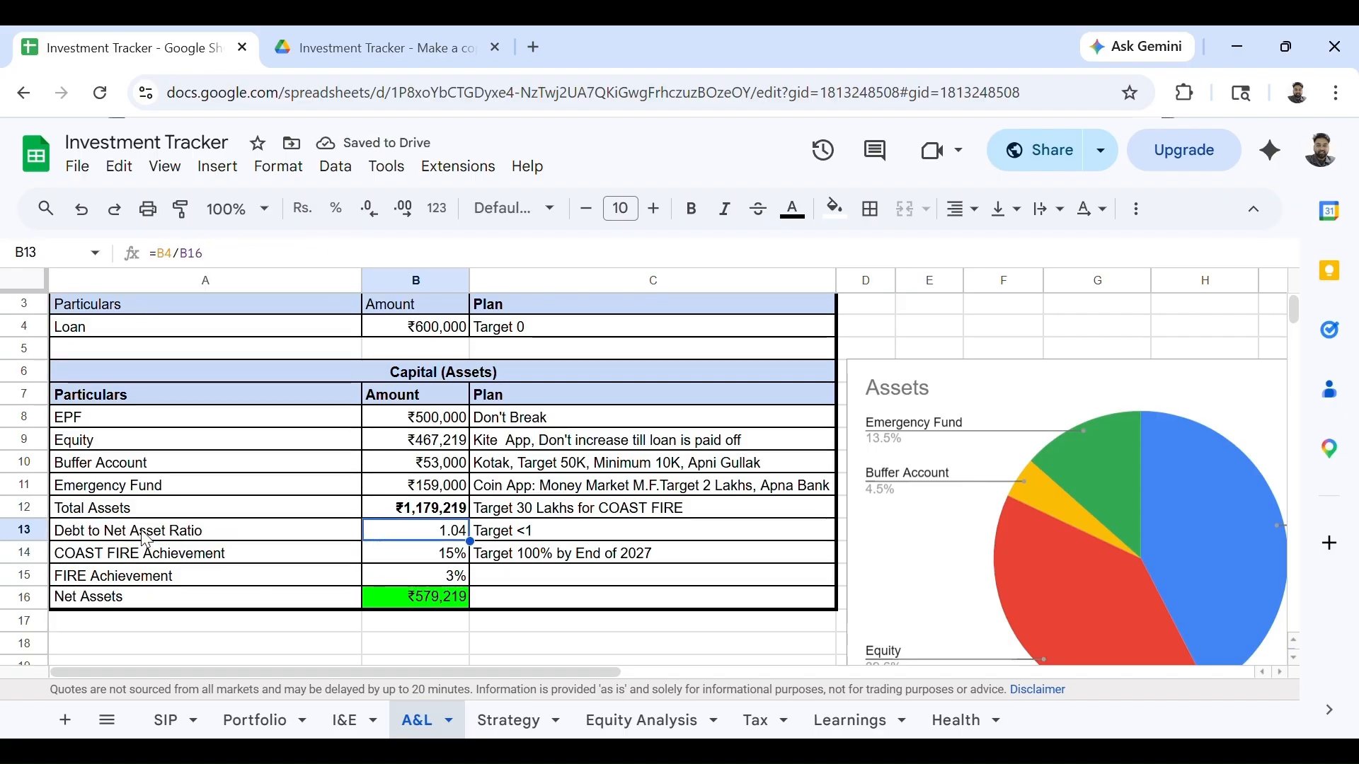
Inspect the cells referenced by the Net Assets formula in B16 and the Debt to Net Asset Ratio formula in B13.
double_click(411, 593)
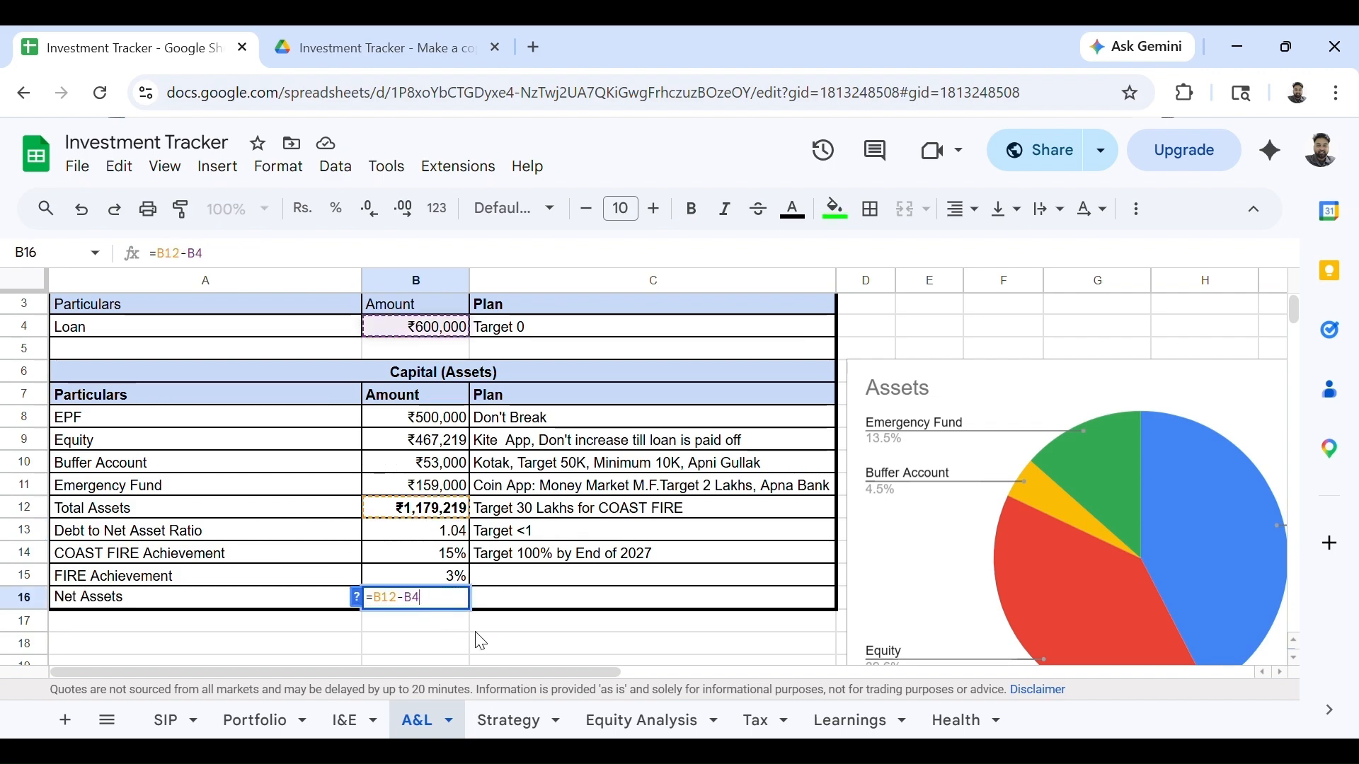
key("Escape")
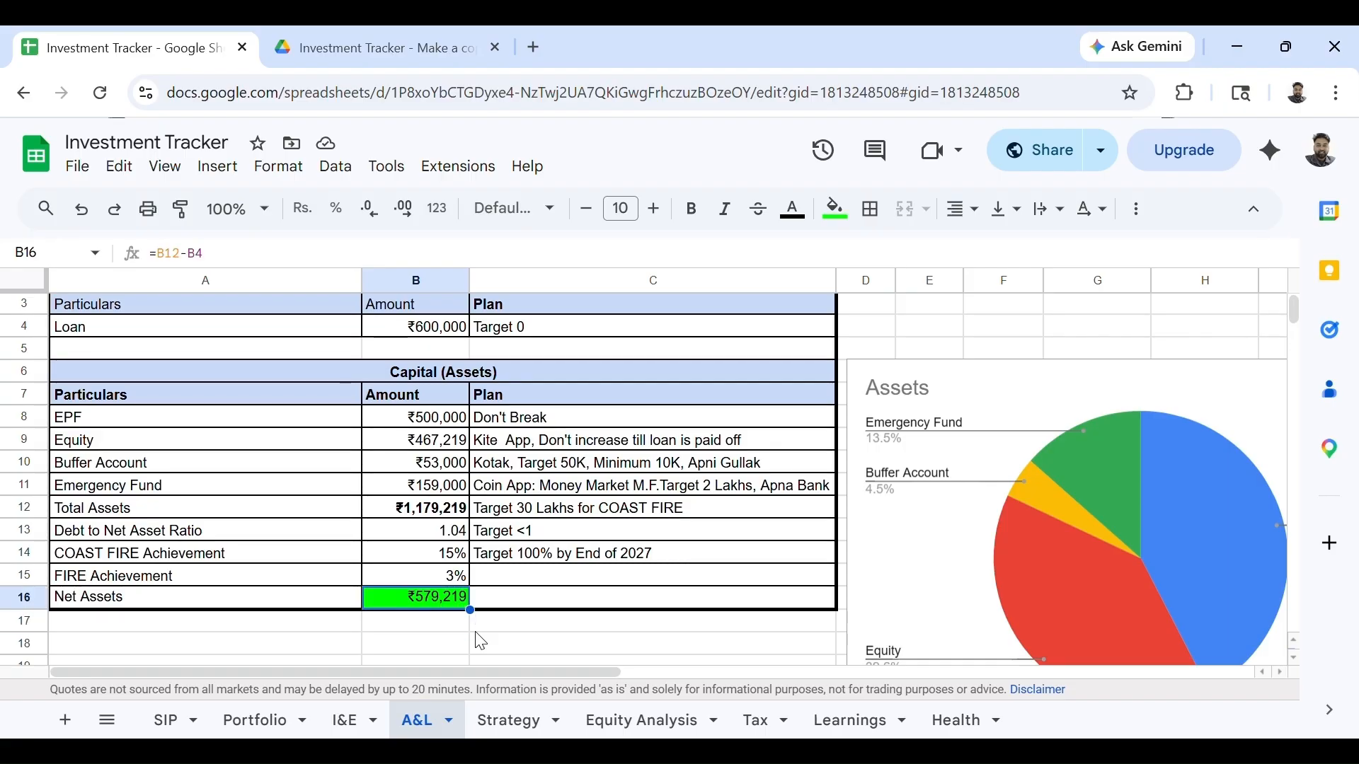
left_click(422, 541)
double_click(422, 541)
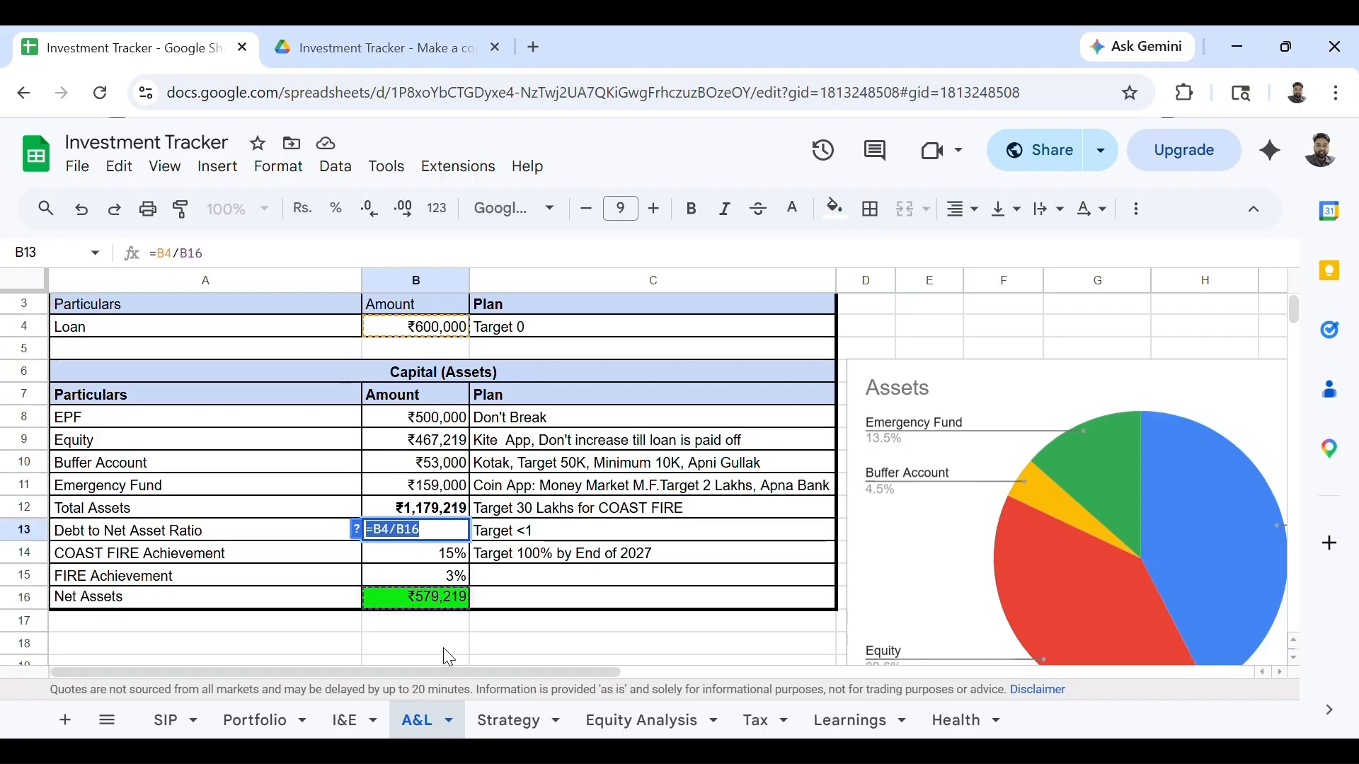
key("Return")
key("Up")
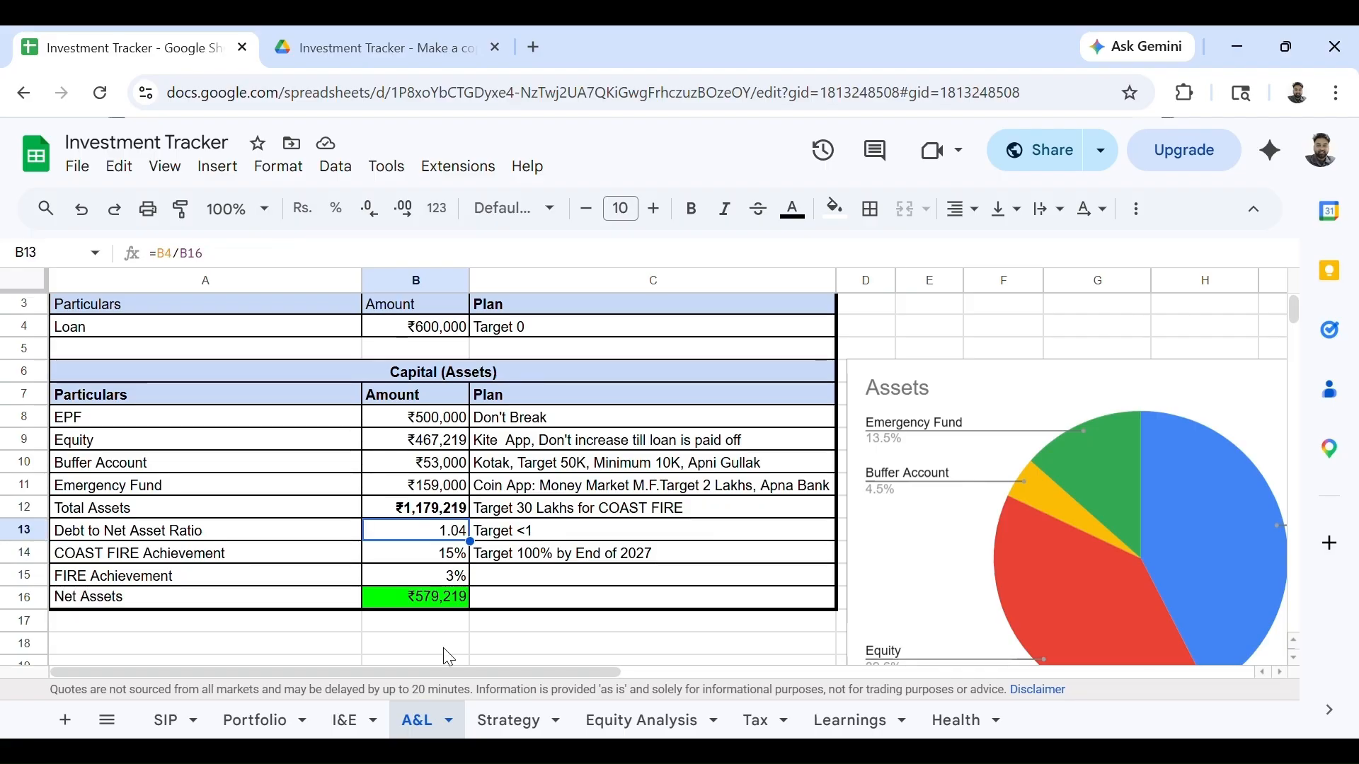
Examine the COAST FIRE Achievement and FIRE Achievement labels and formulas in rows 14 and 15.
key("Right")
key("Left")
key("Down")
key("Up")
key("Down")
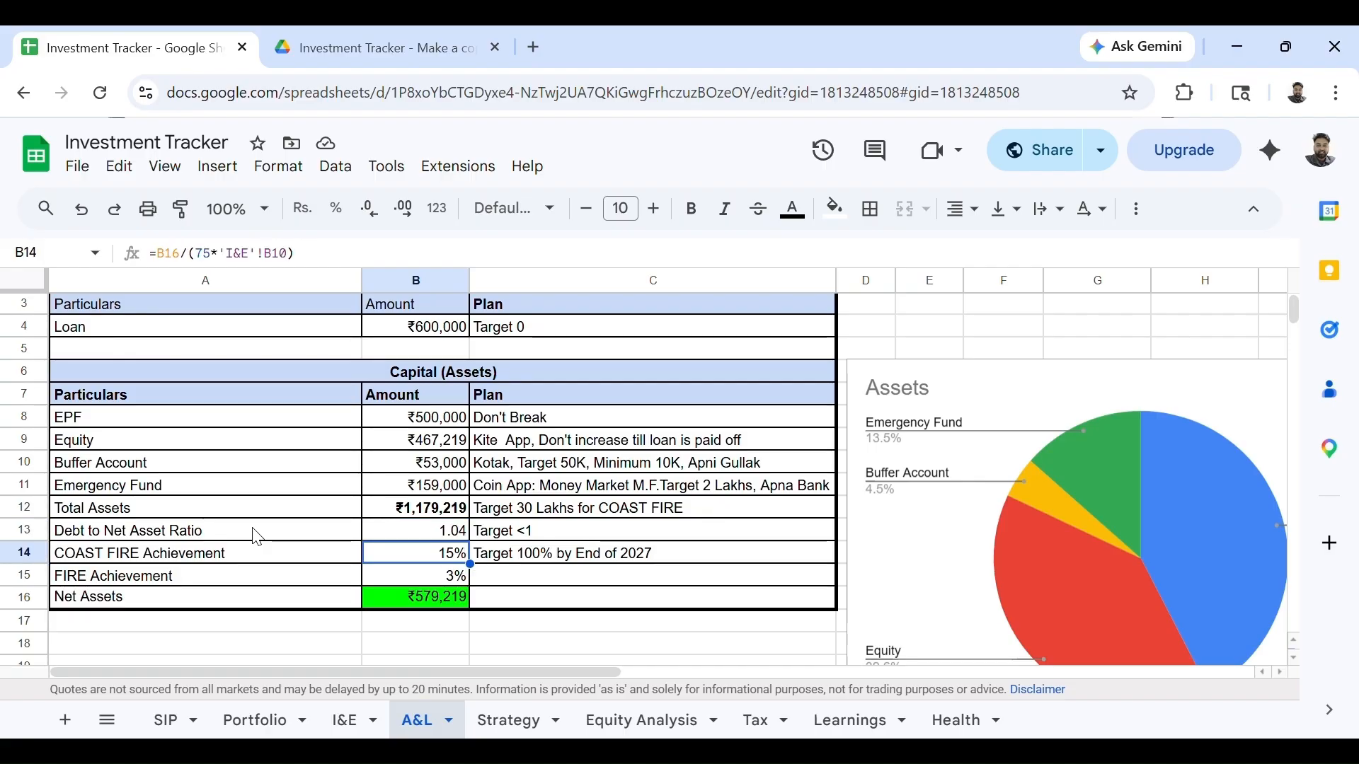
key("Left")
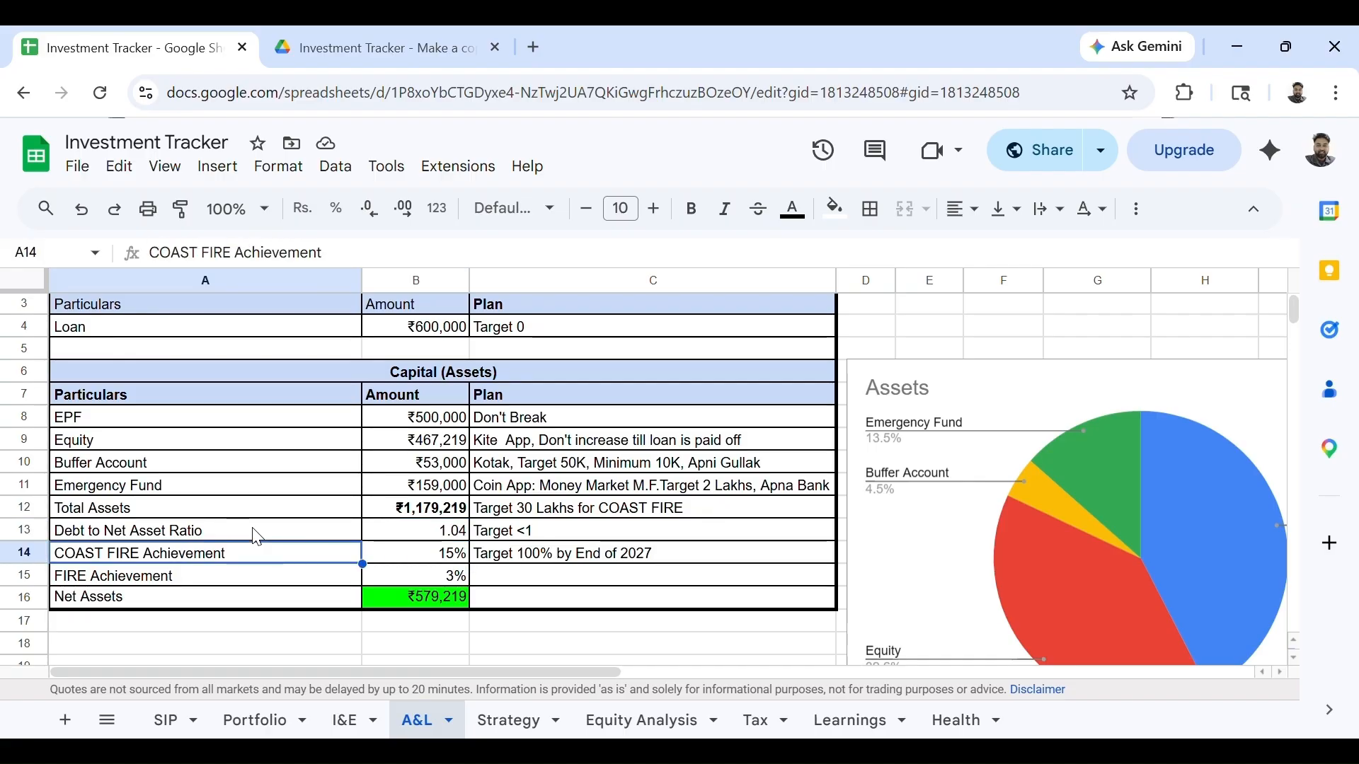
key("Down")
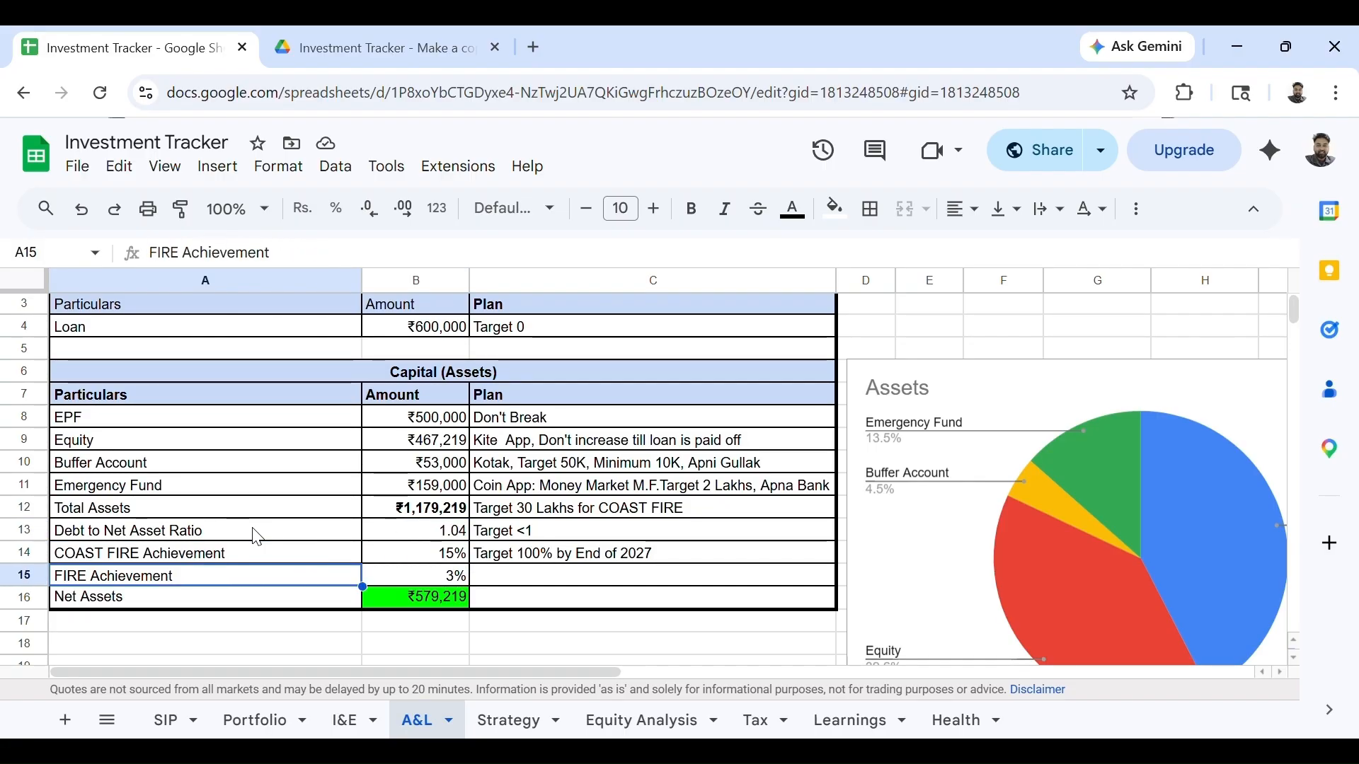
key("Right")
key("Left")
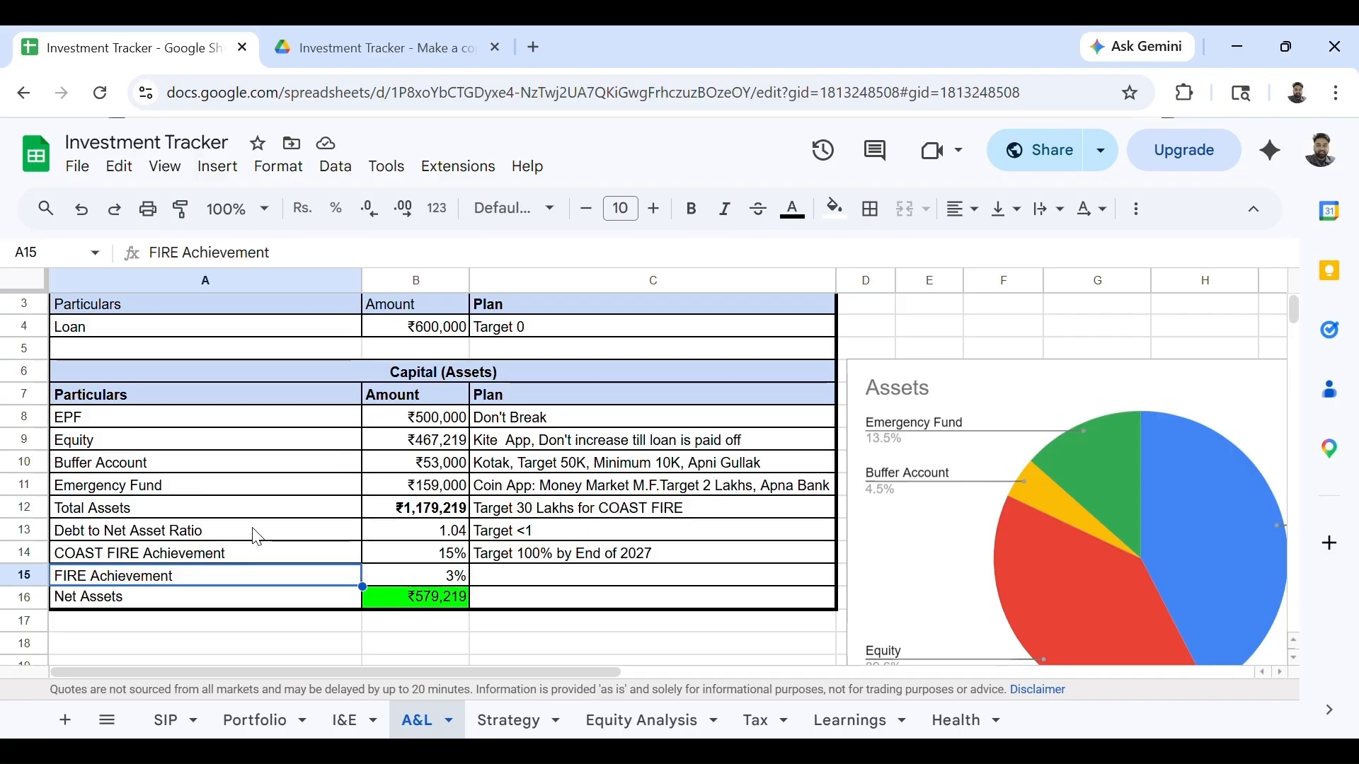
key("Right")
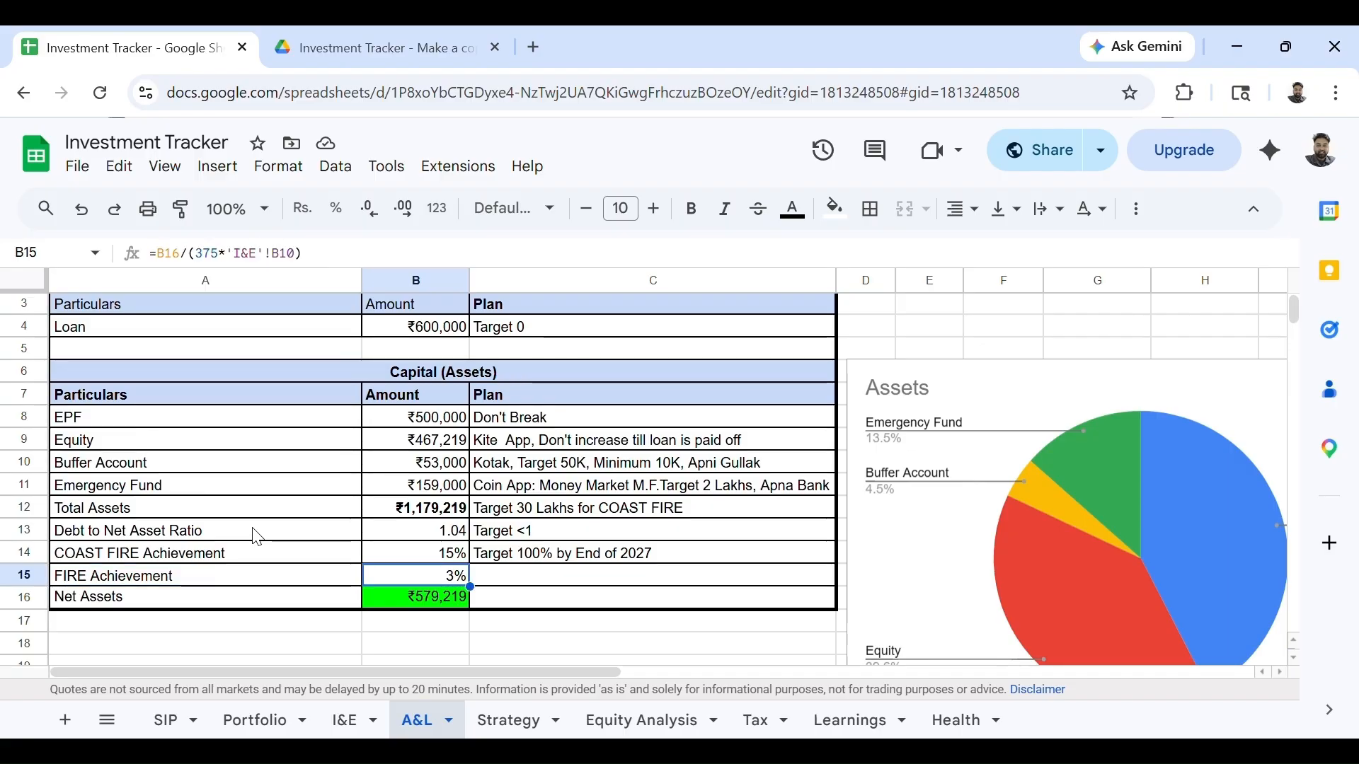
key("Left")
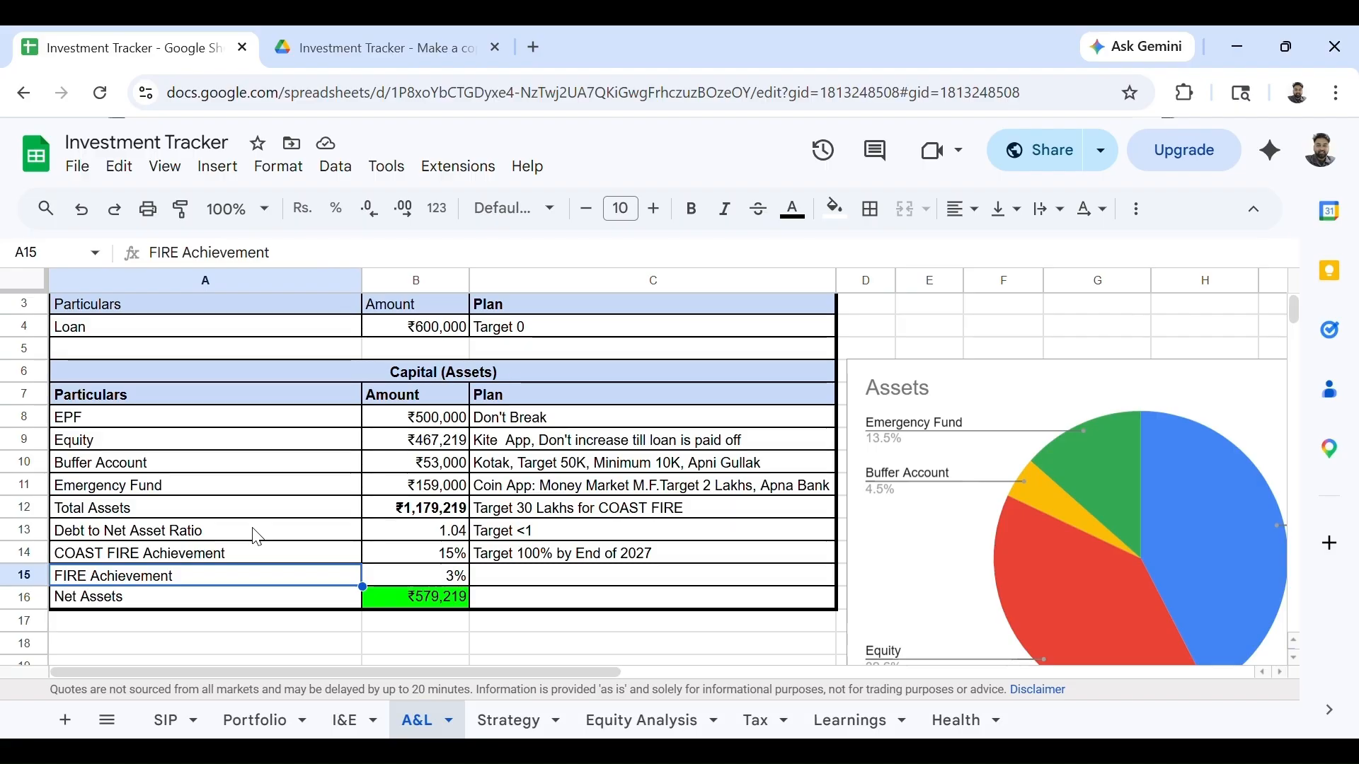
key("Right")
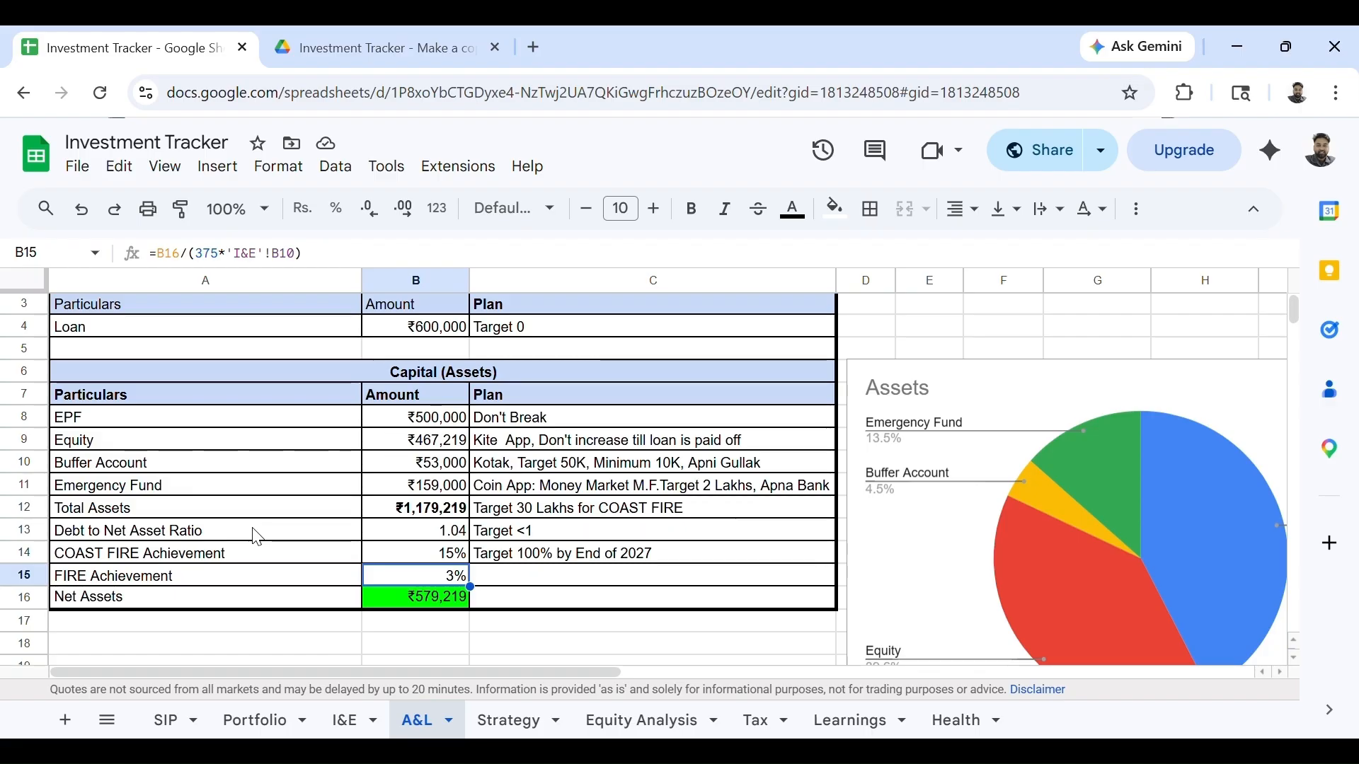
Enter 15000000 in B18, two rows below the Net Assets amount.
key("Down")
key("Down")
key("Down")
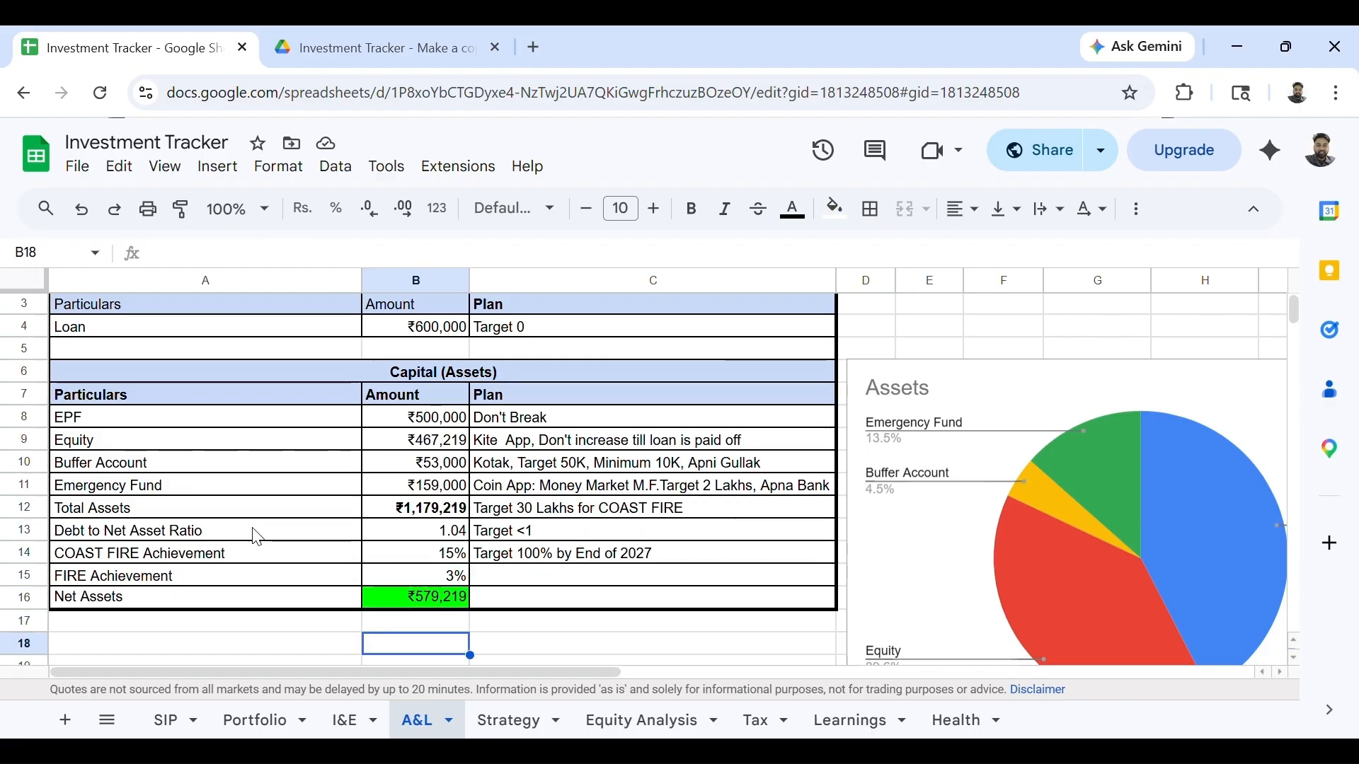
type("1500000")
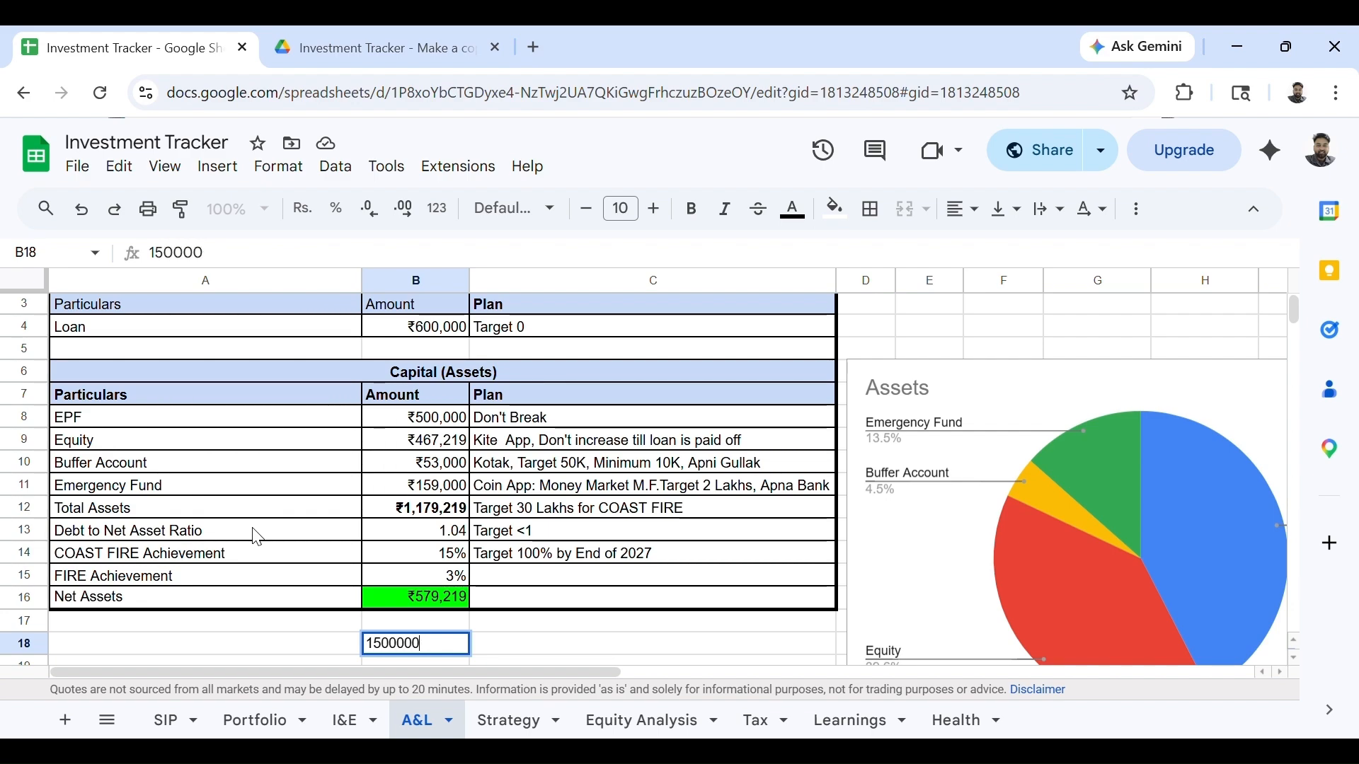
key("Return")
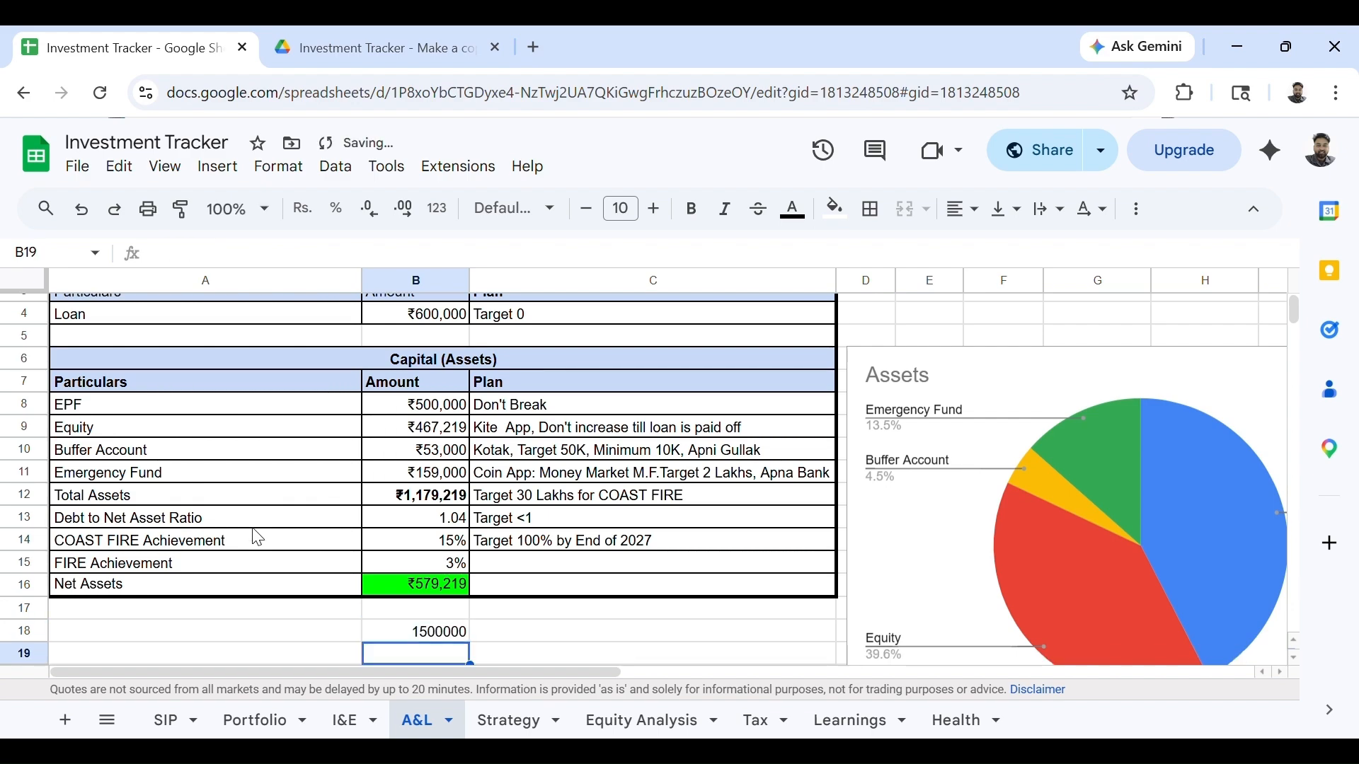
key("Up")
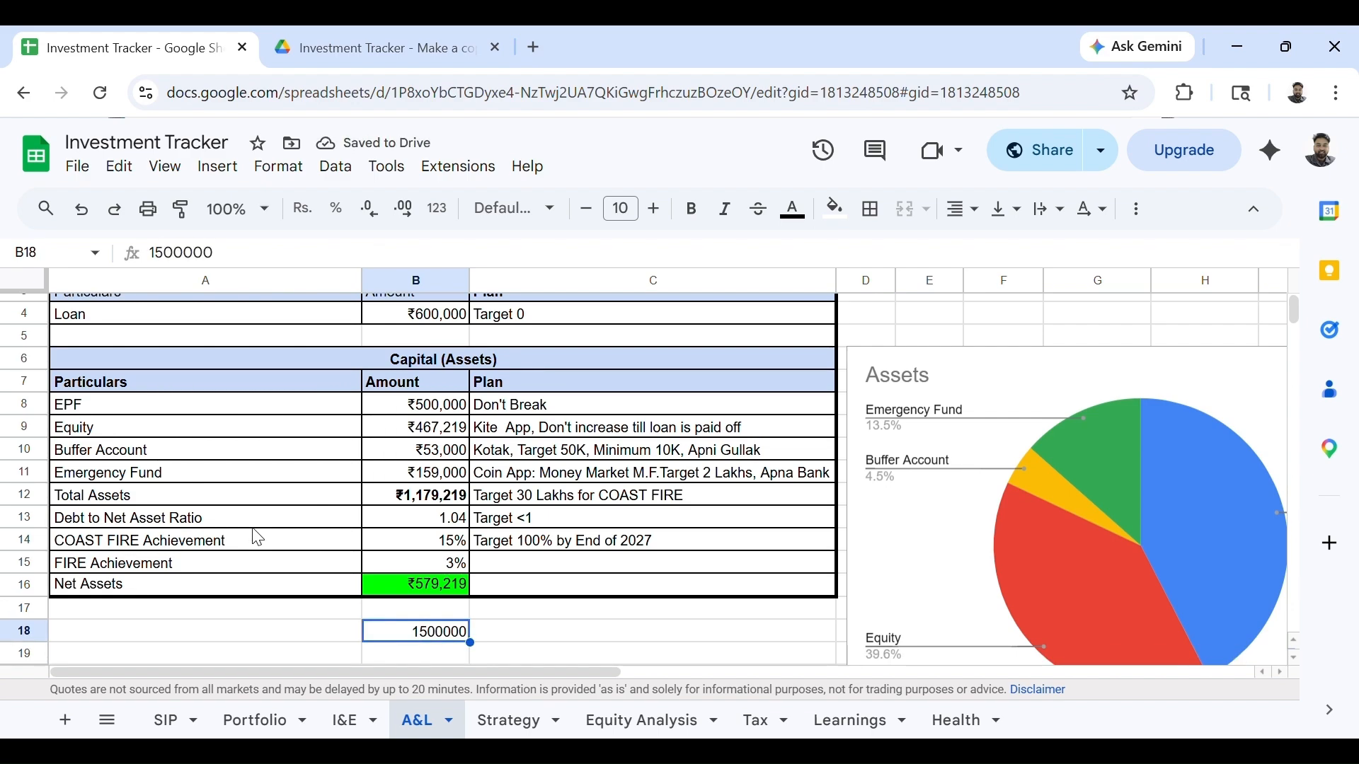
key("Return")
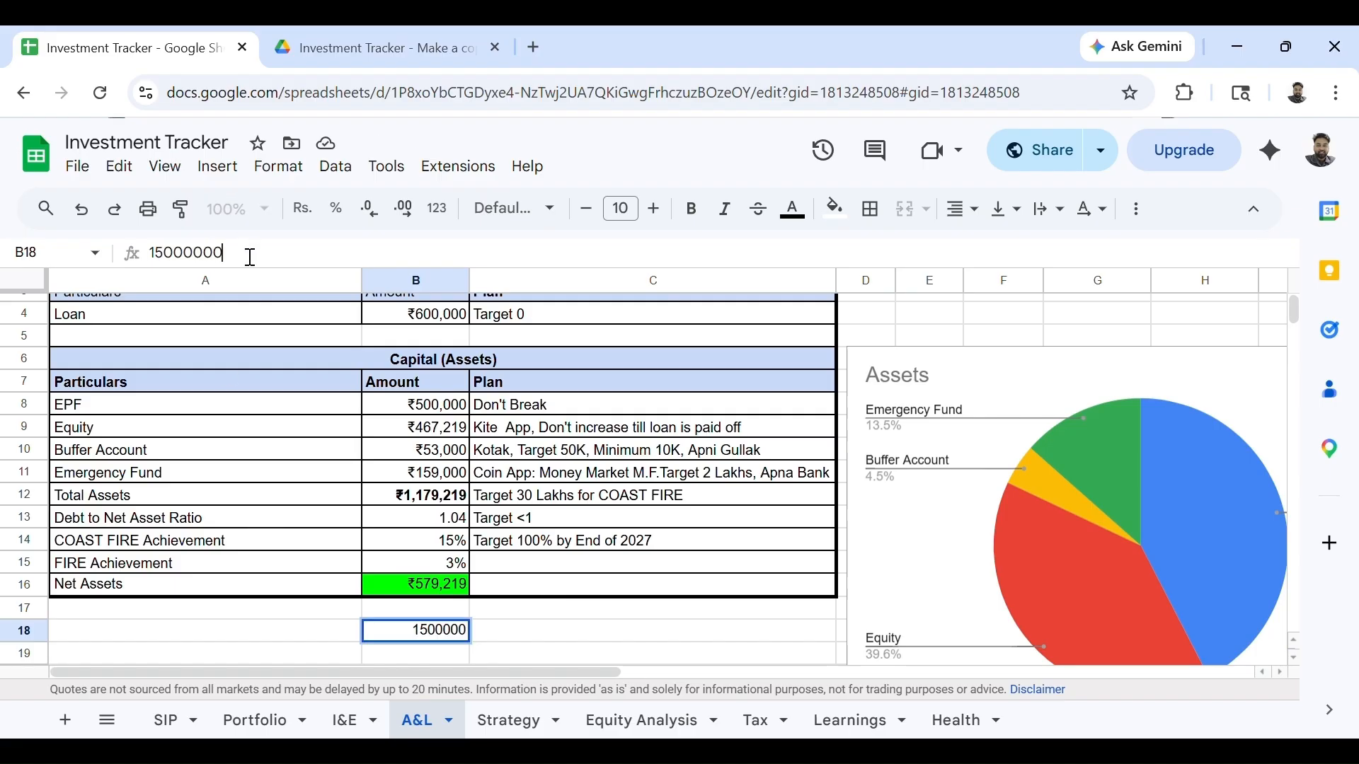
type("0")
key("Return")
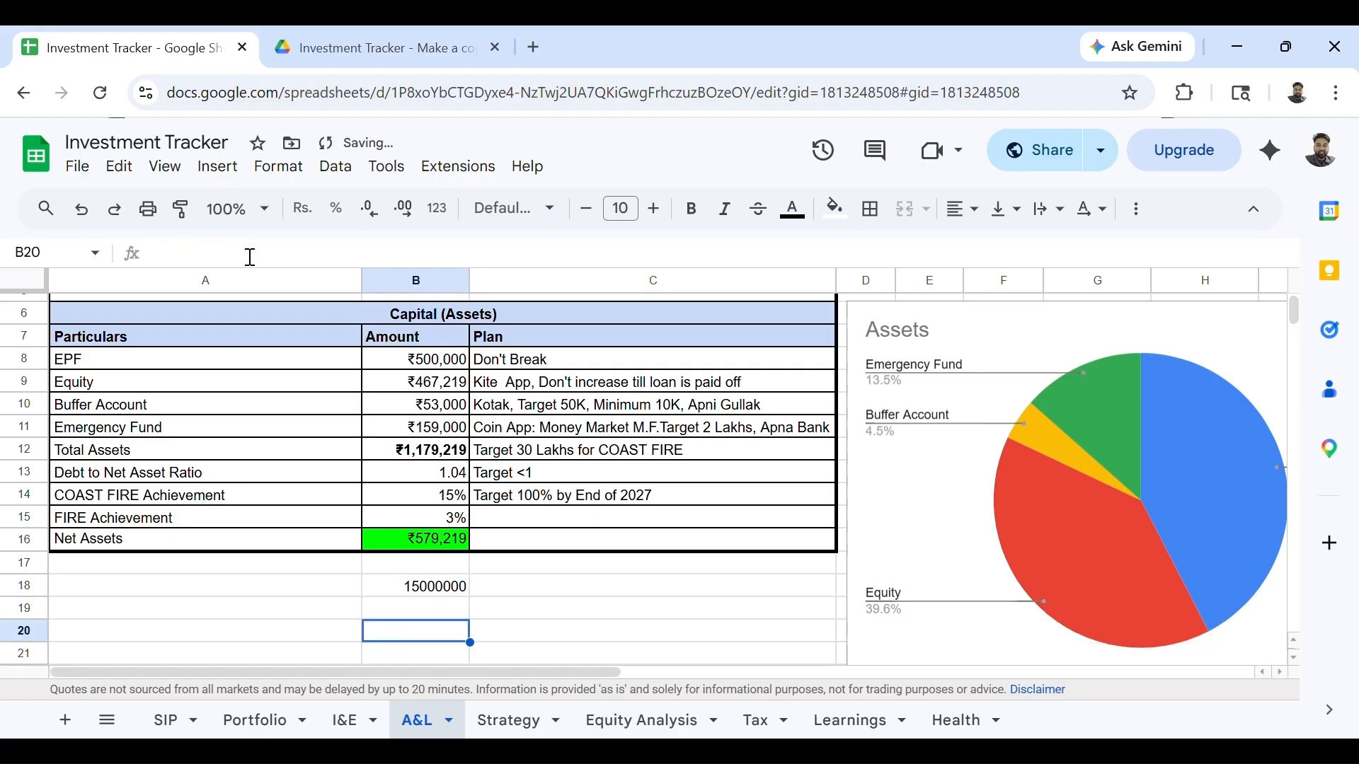
Calculate 4% of the B18 amount in B19 with =B18*0.04.
type("=")
key("Up")
type("*")
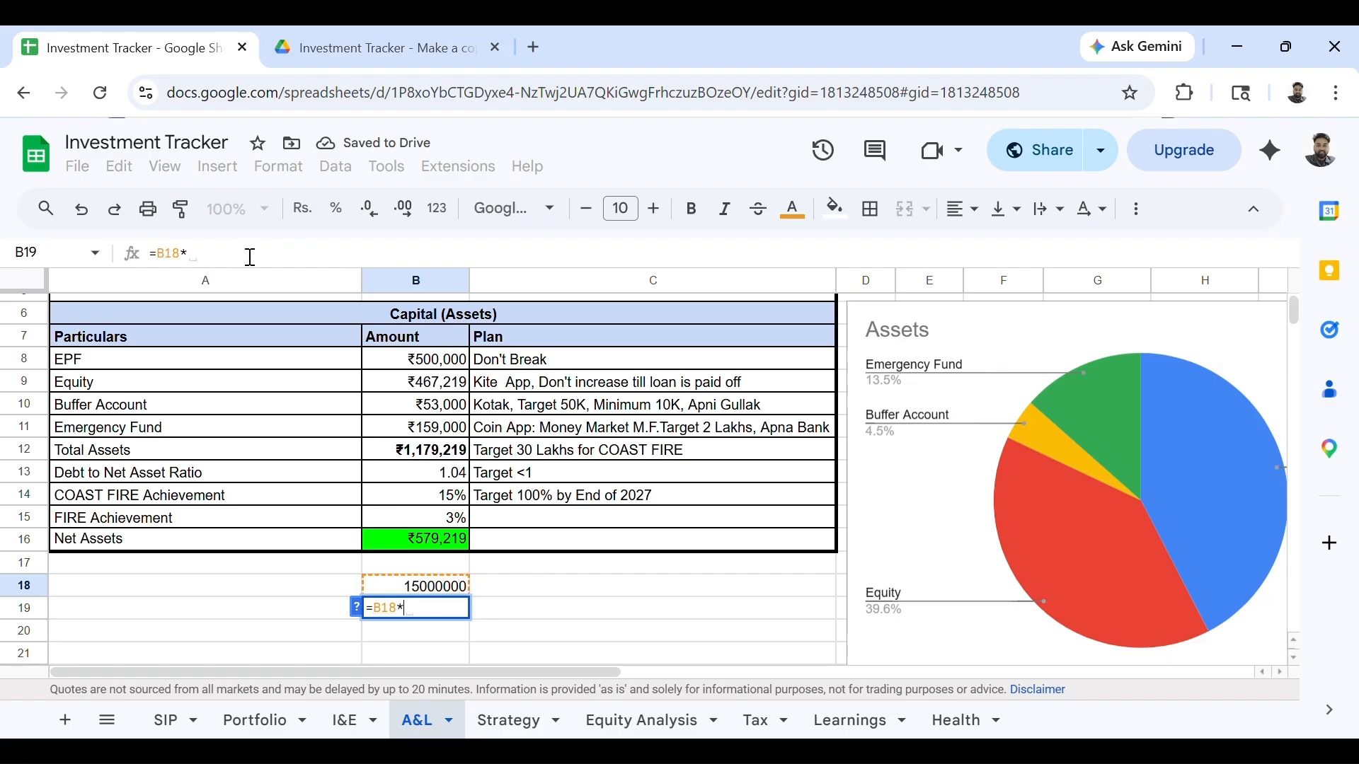
type("0.034")
key("Return")
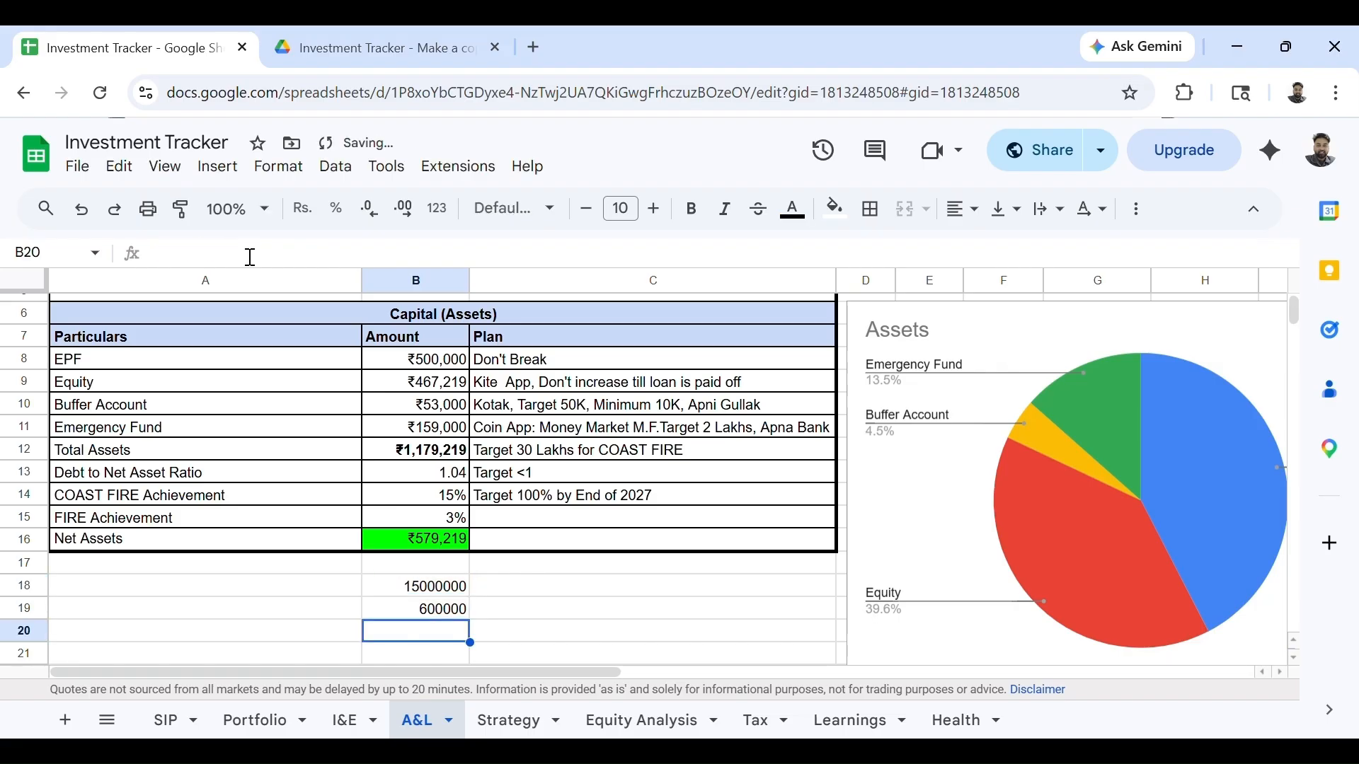
key("Up")
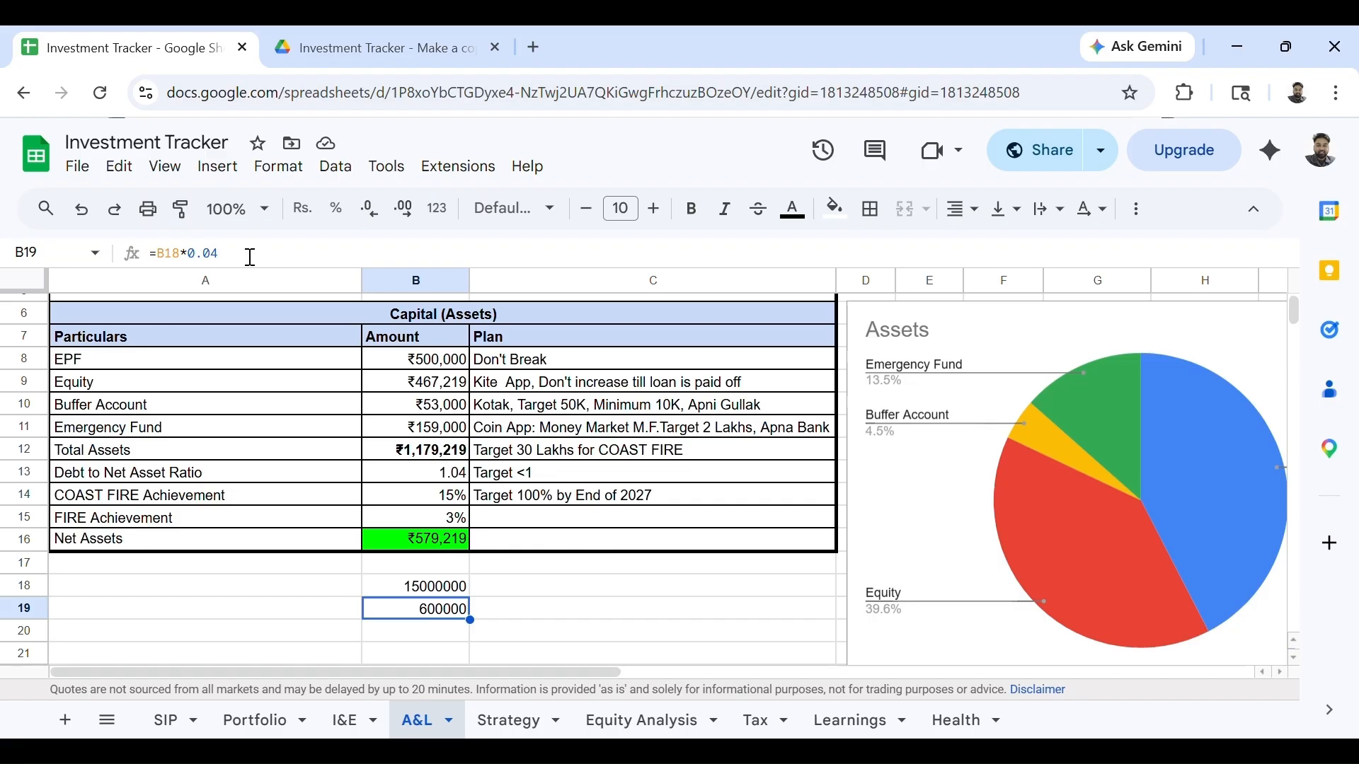
Label the 15000000 figure by entering "FIRE Amount" in A18.
key("Up")
key("Left")
type("FUR")
key("BackSpace")
key("BackSpace")
type("IRE")
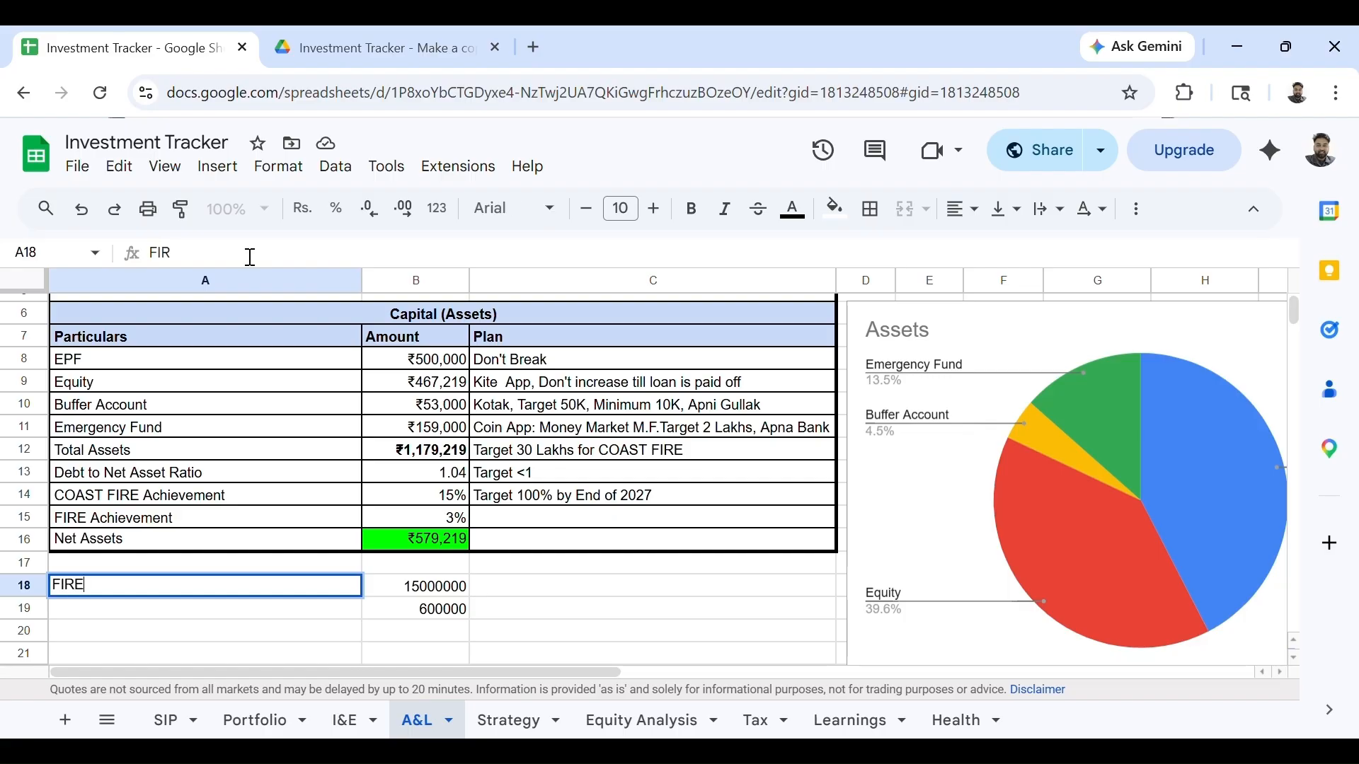
type(" Amount")
key("Tab")
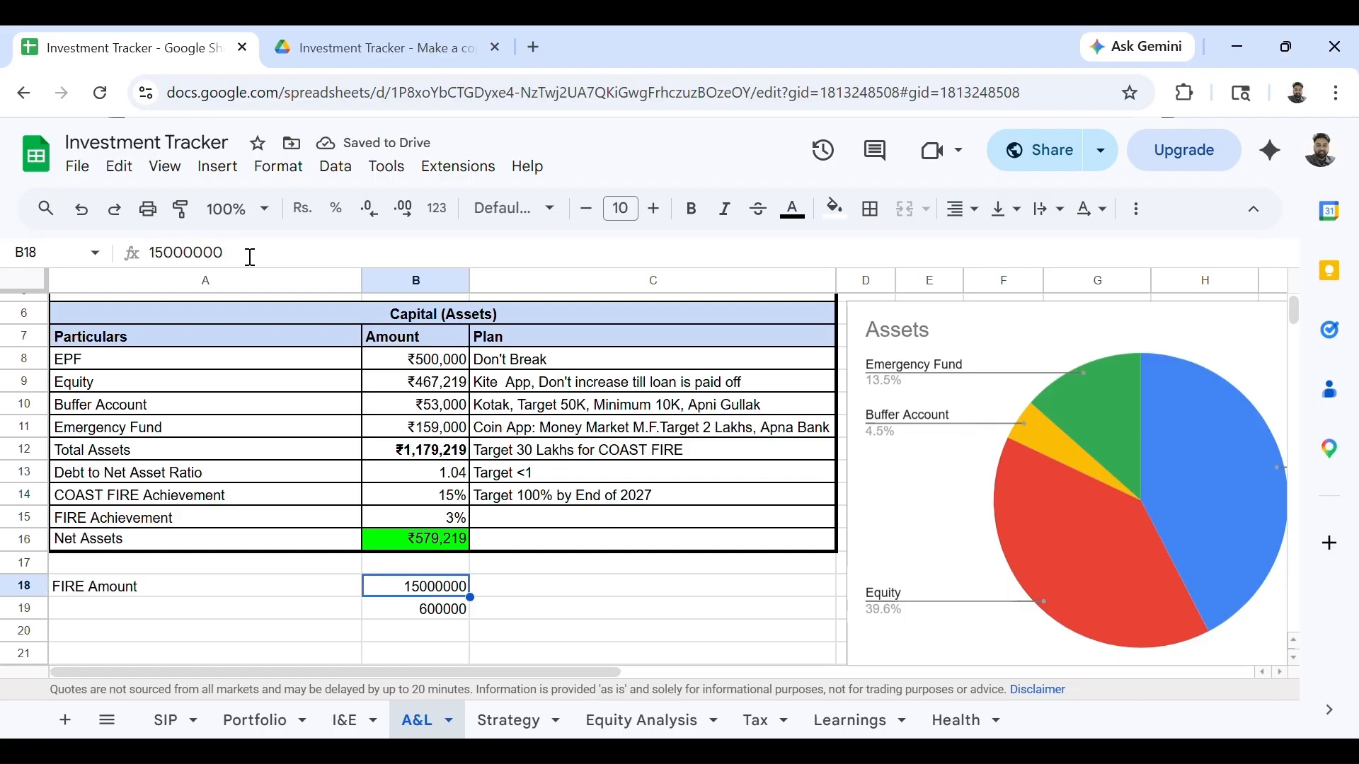
key("Left")
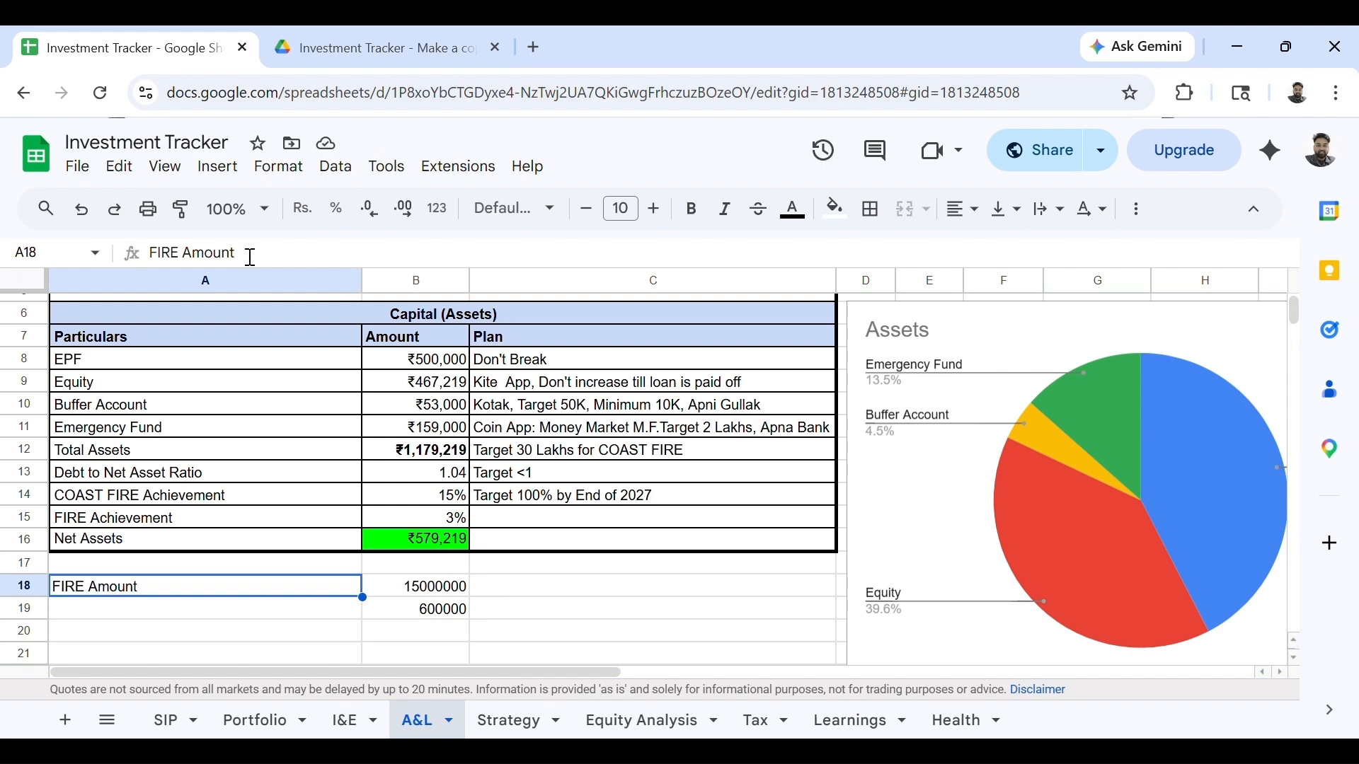
key("Right")
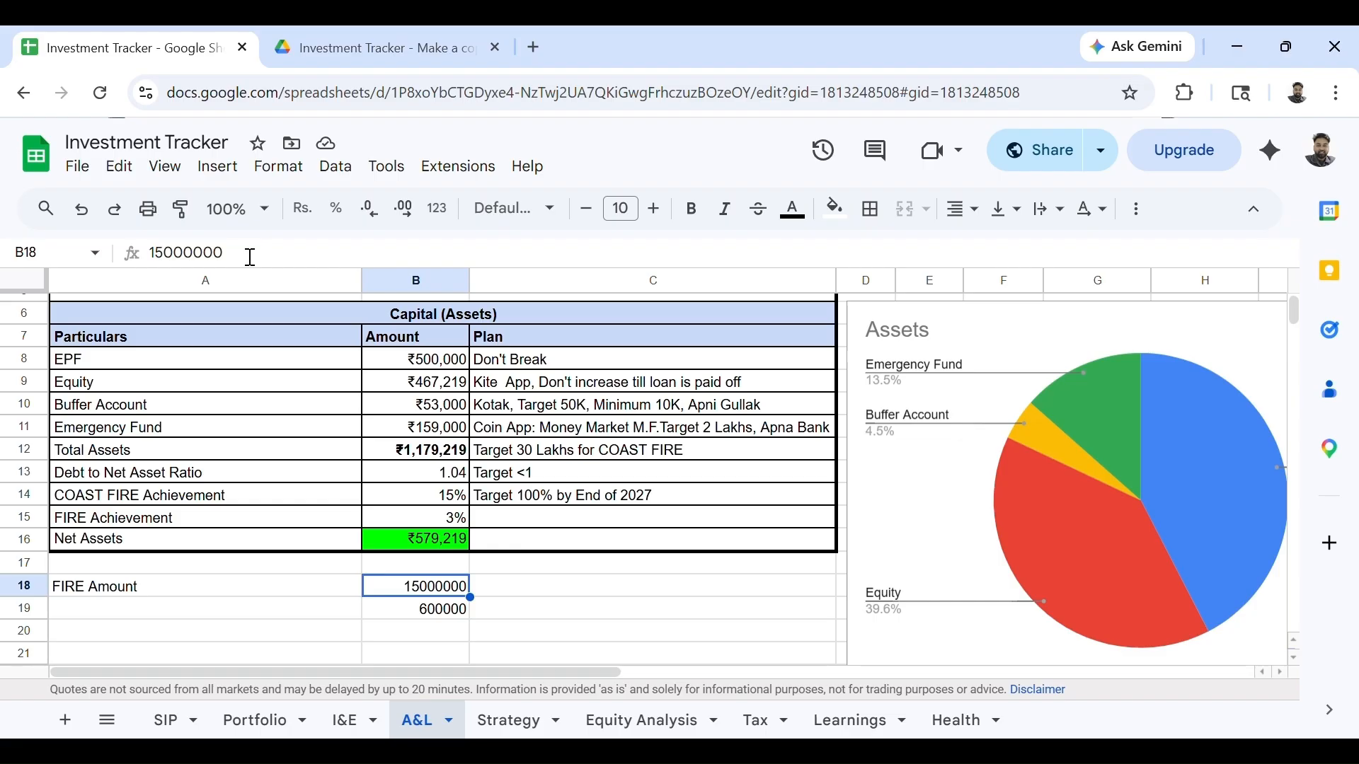
Enter 3000000 in B21 as a second target amount below the FIRE figures.
key("Down")
key("Down")
key("Down")
key("Down")
key("Up")
key("Return")
type("3000000")
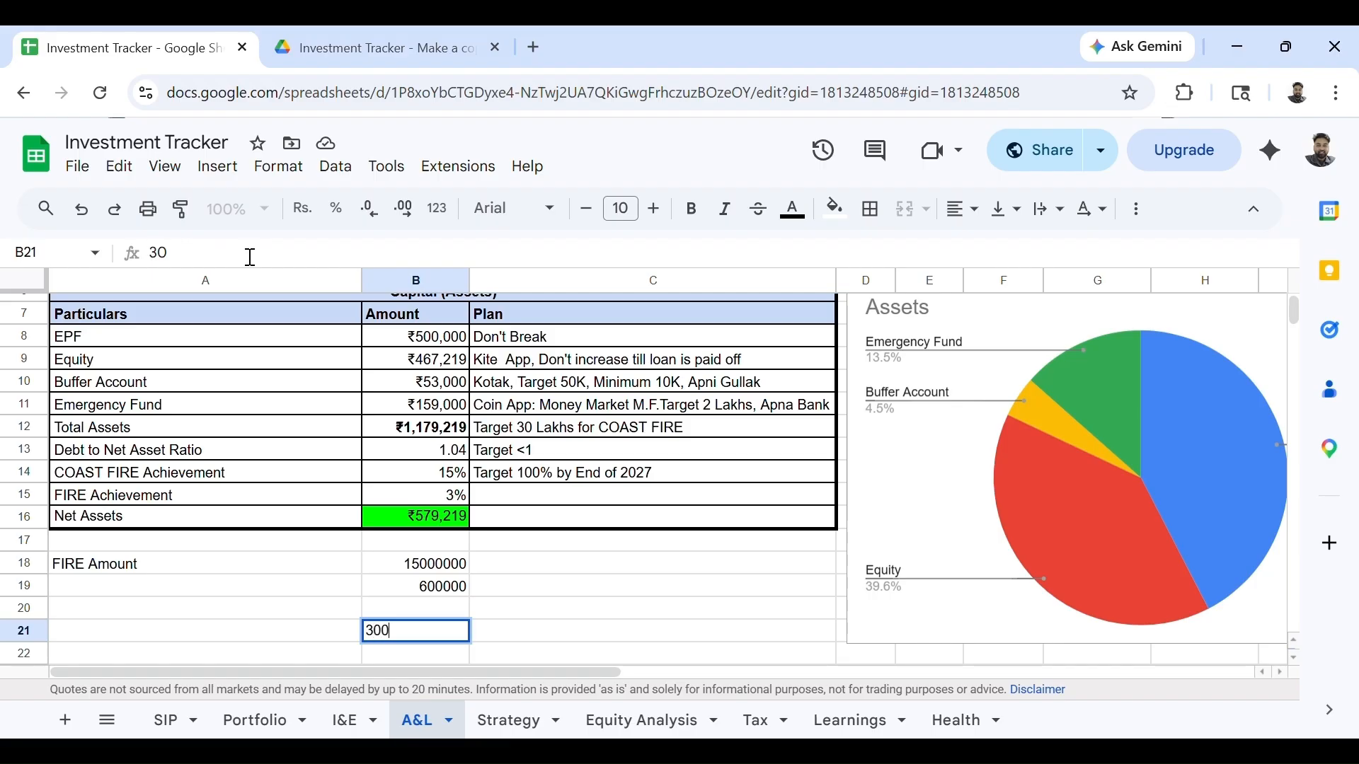
key("Return")
key("Up")
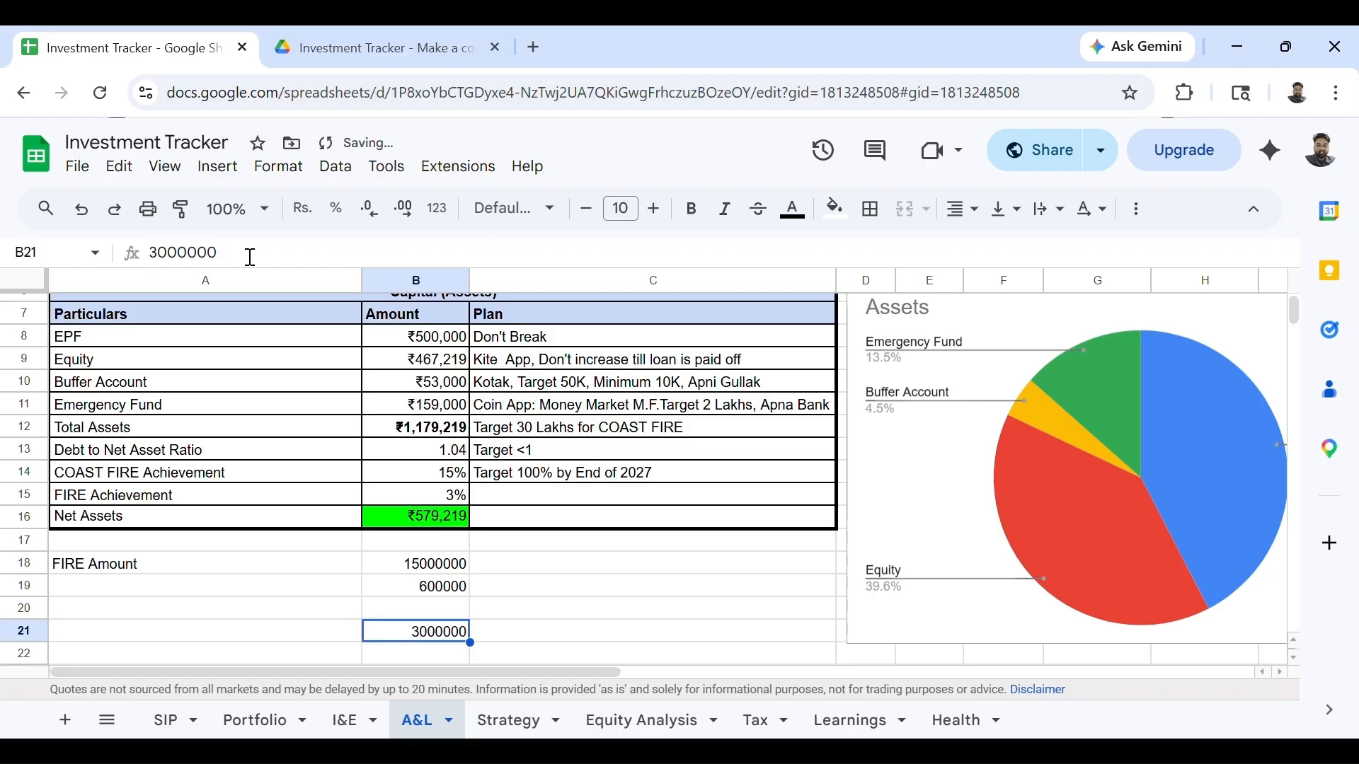
Label the 3000000 figure by entering "COAST FIRE" in A21.
key("Left")
type("COASD")
key("BackSpace")
type("R")
key("BackSpace")
type("RT")
key("BackSpace")
key("BackSpace")
type("T FIRE")
key("Return")
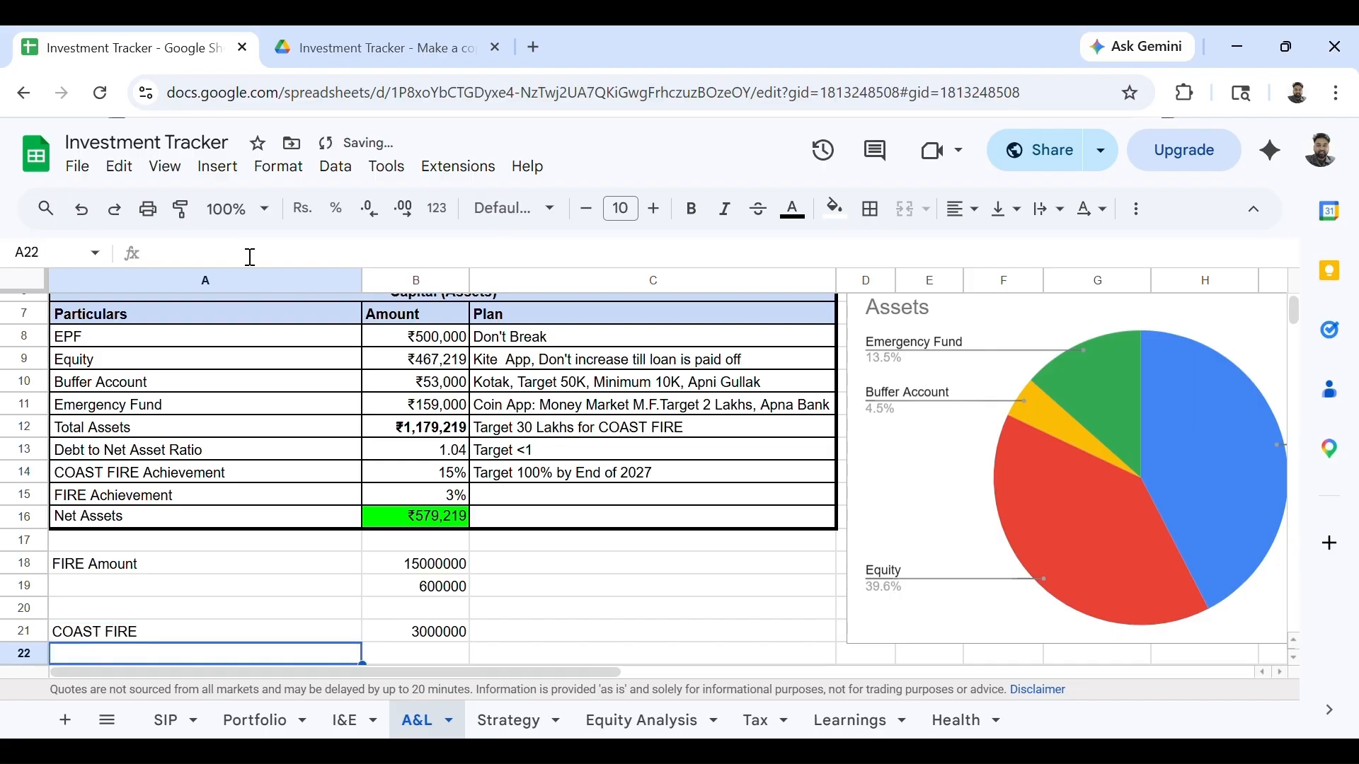
Calculate 4% of the COAST FIRE amount in B22 with =B21*0.04.
key("Tab")
type("-")
key("Up")
key("Down")
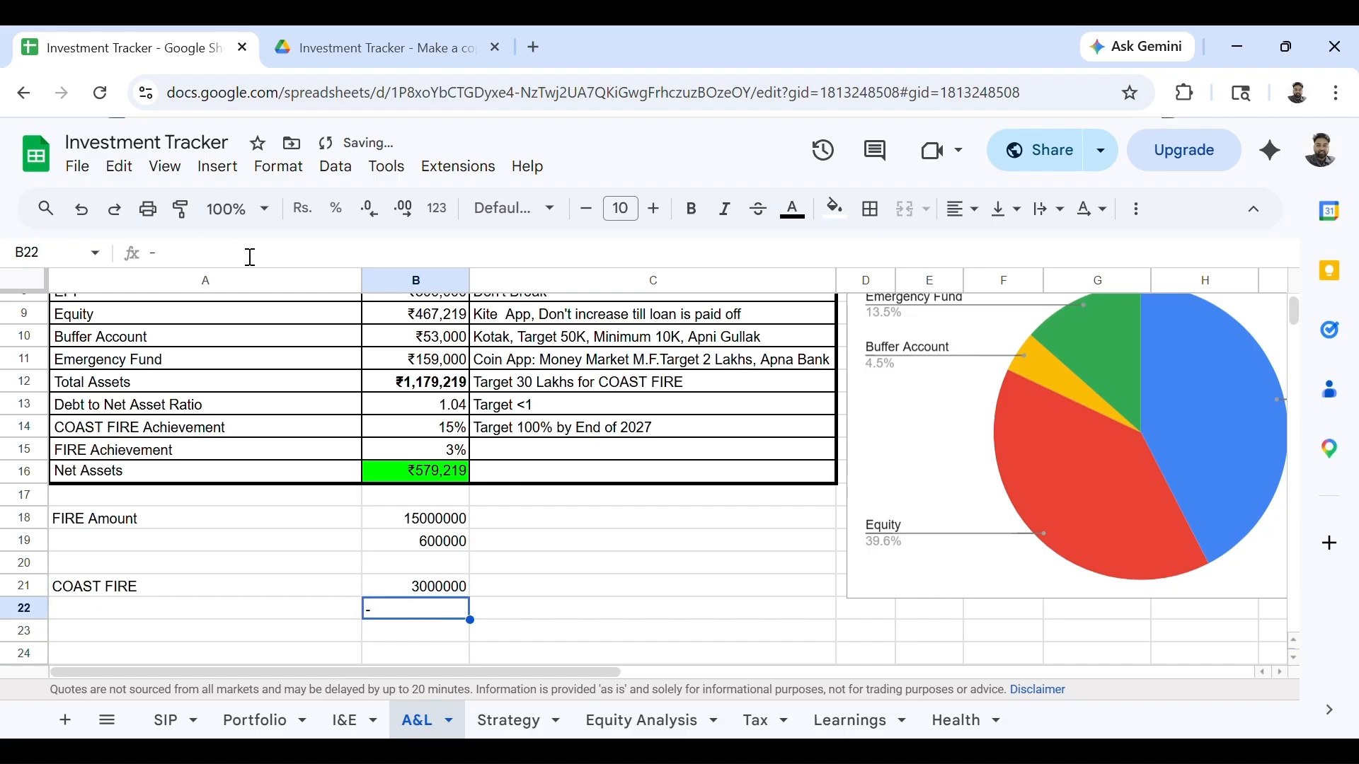
type("=")
key("Up")
type("*0,04")
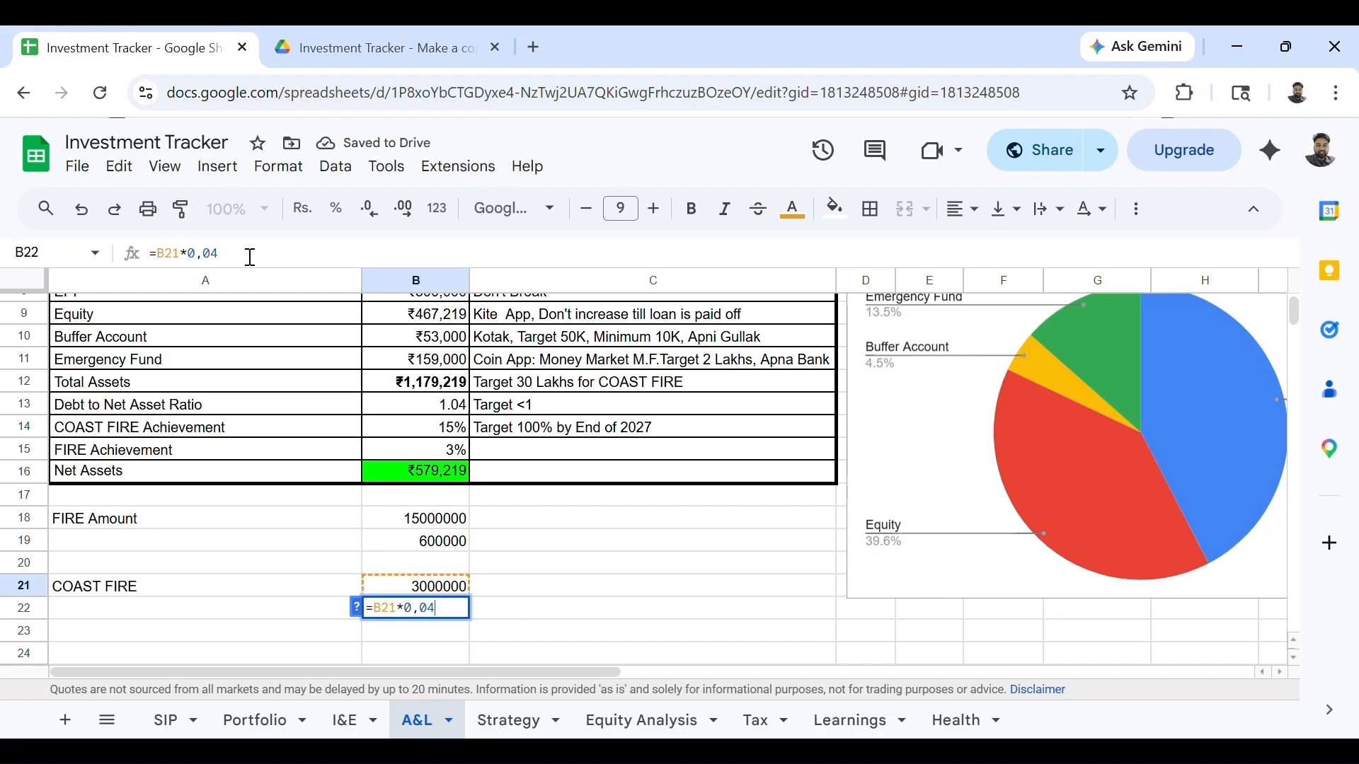
key("Return")
key("Up")
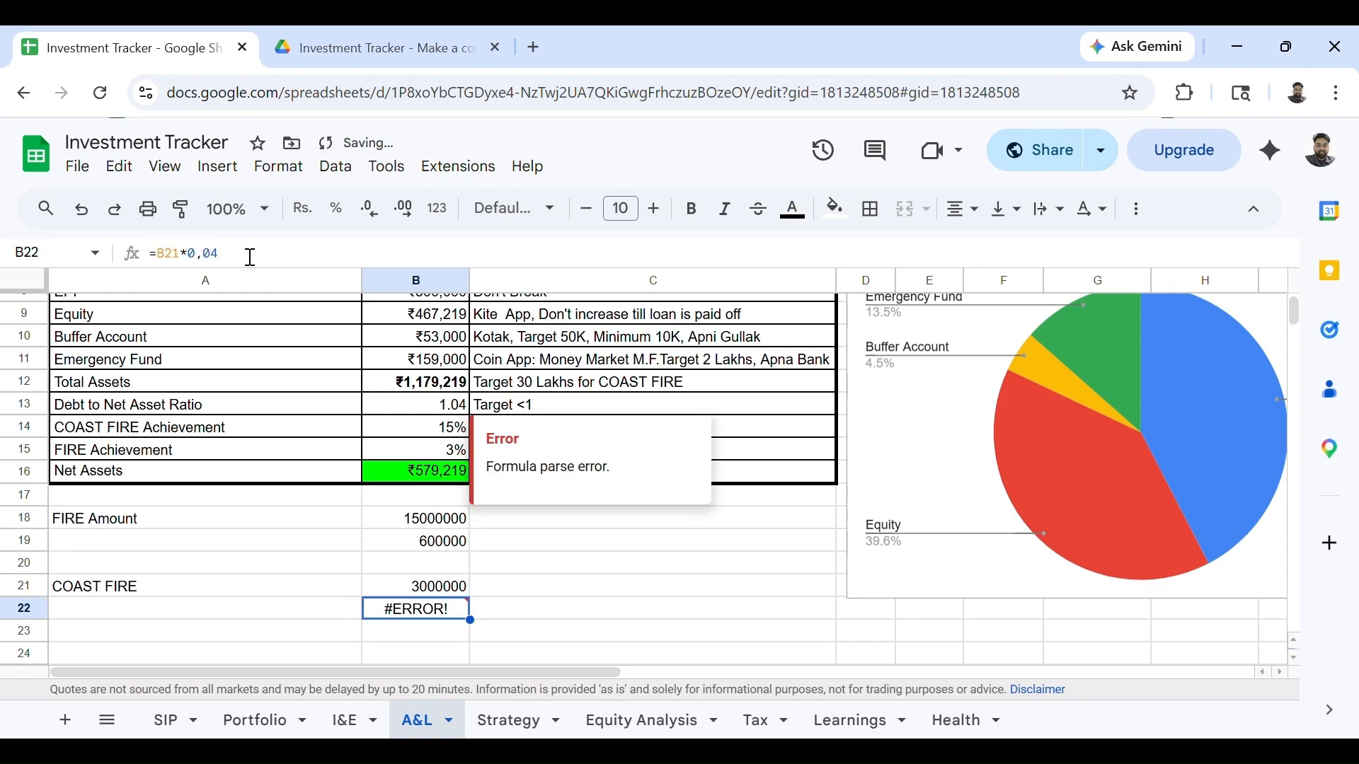
left_click(209, 264)
key("BackSpace")
type(".")
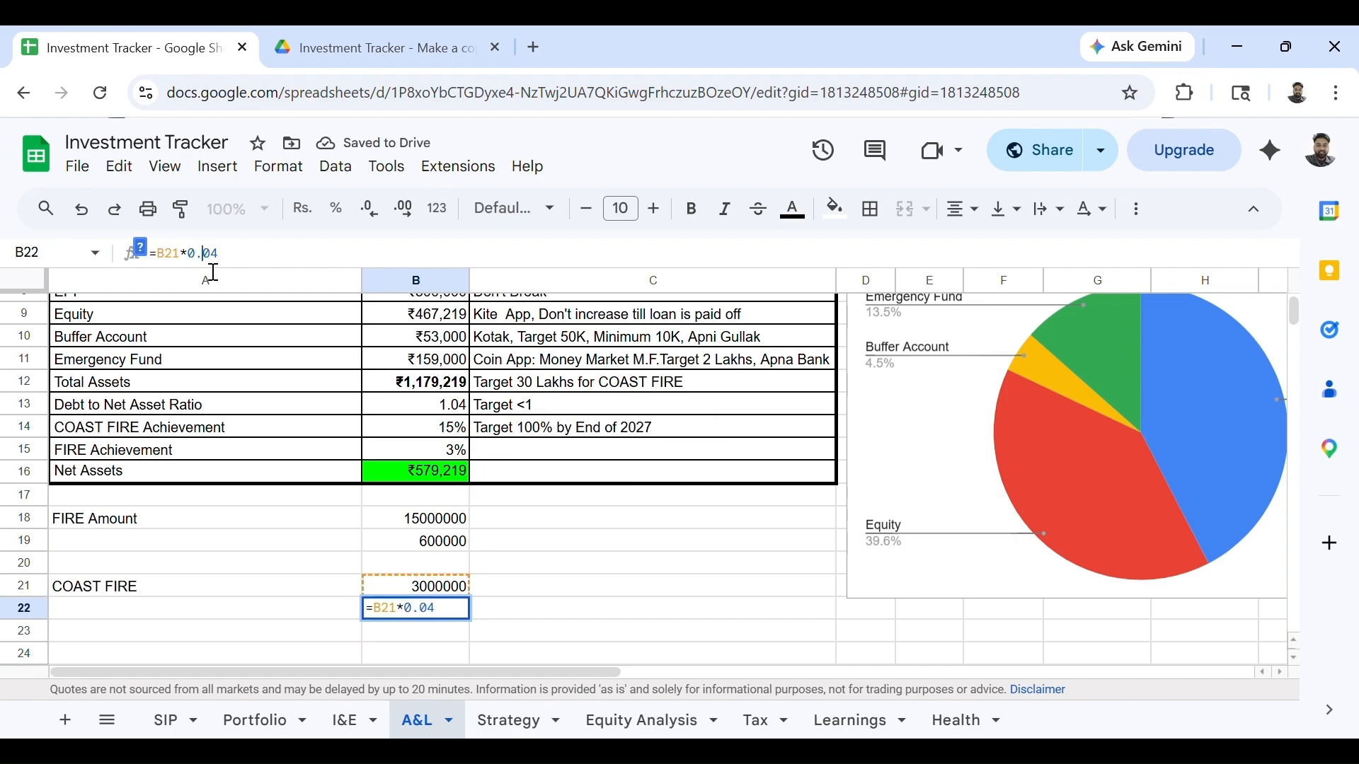
key("Return")
key("Up")
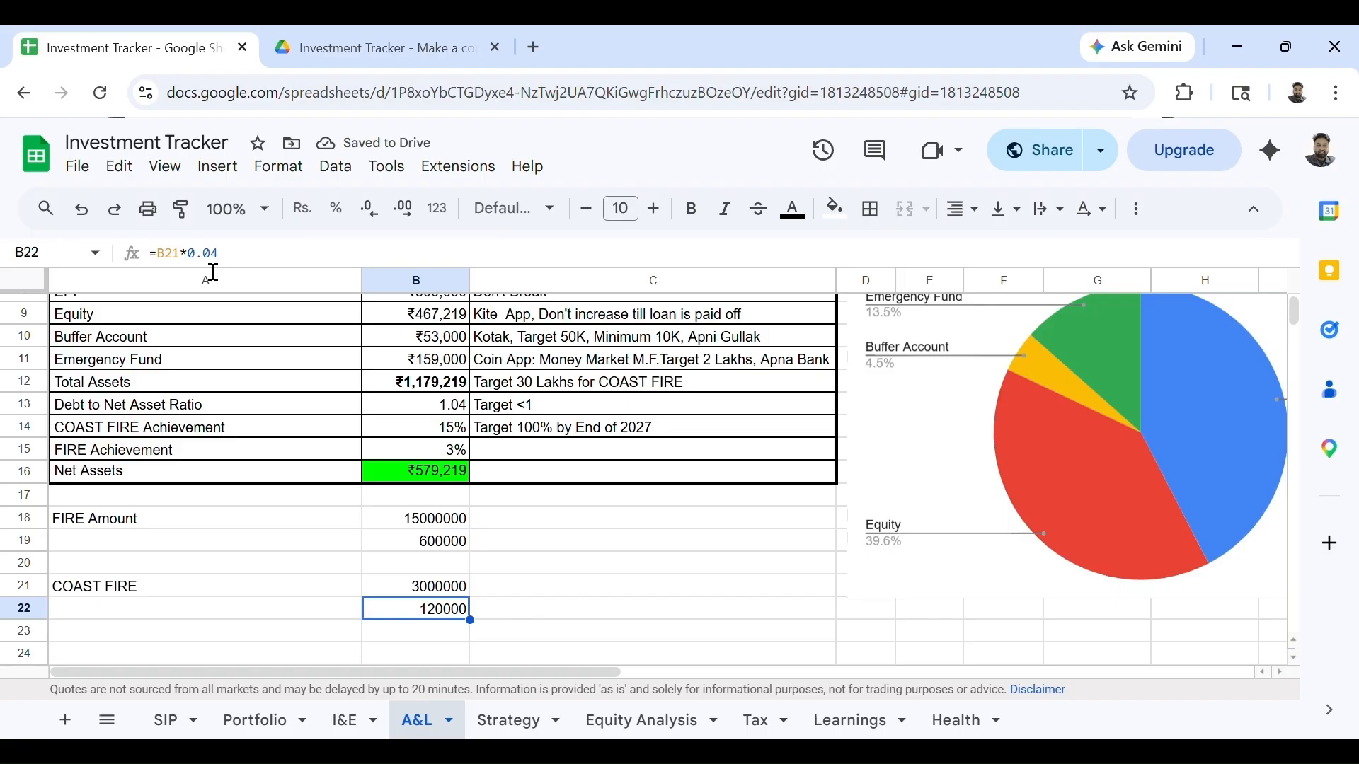
Enter 12% in C21 beside the COAST FIRE amount.
key("Up")
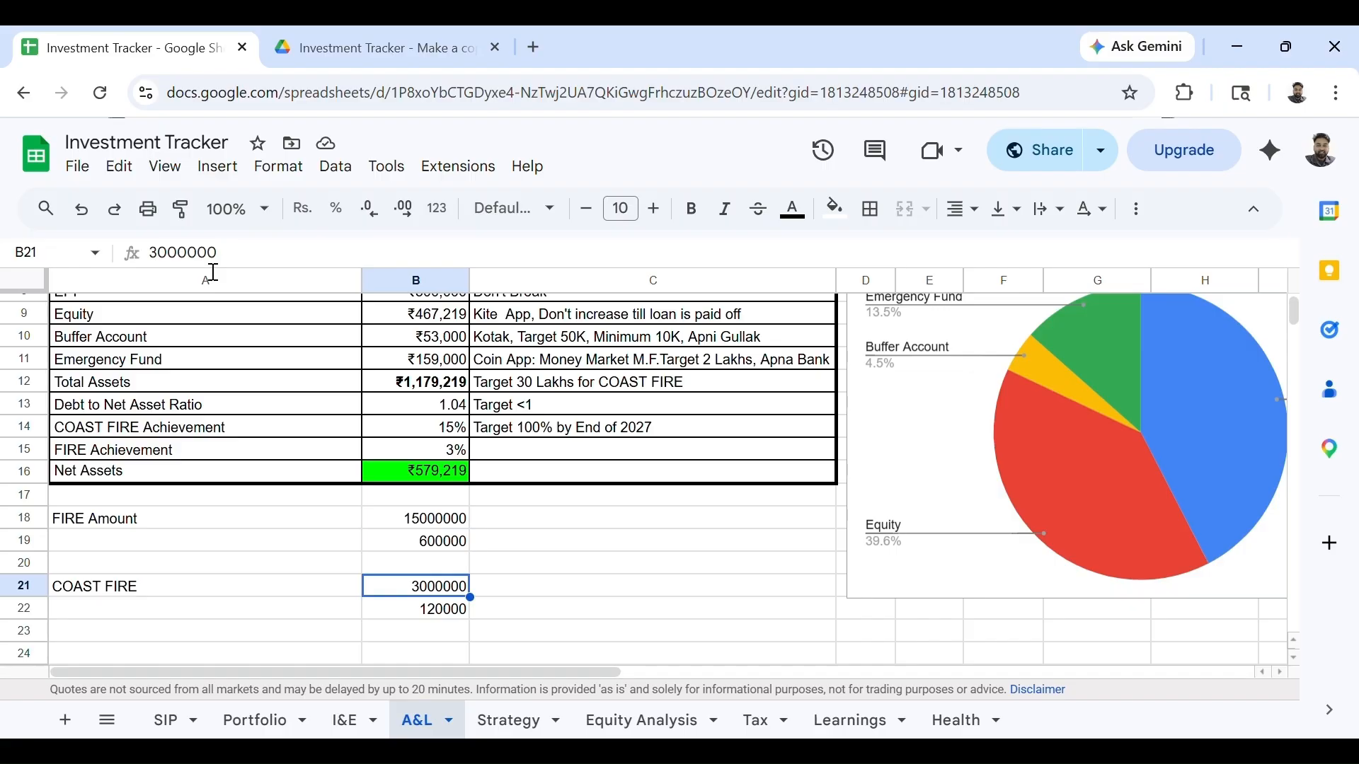
key("Right")
type("12")
type("^")
key("BackSpace")
type("%")
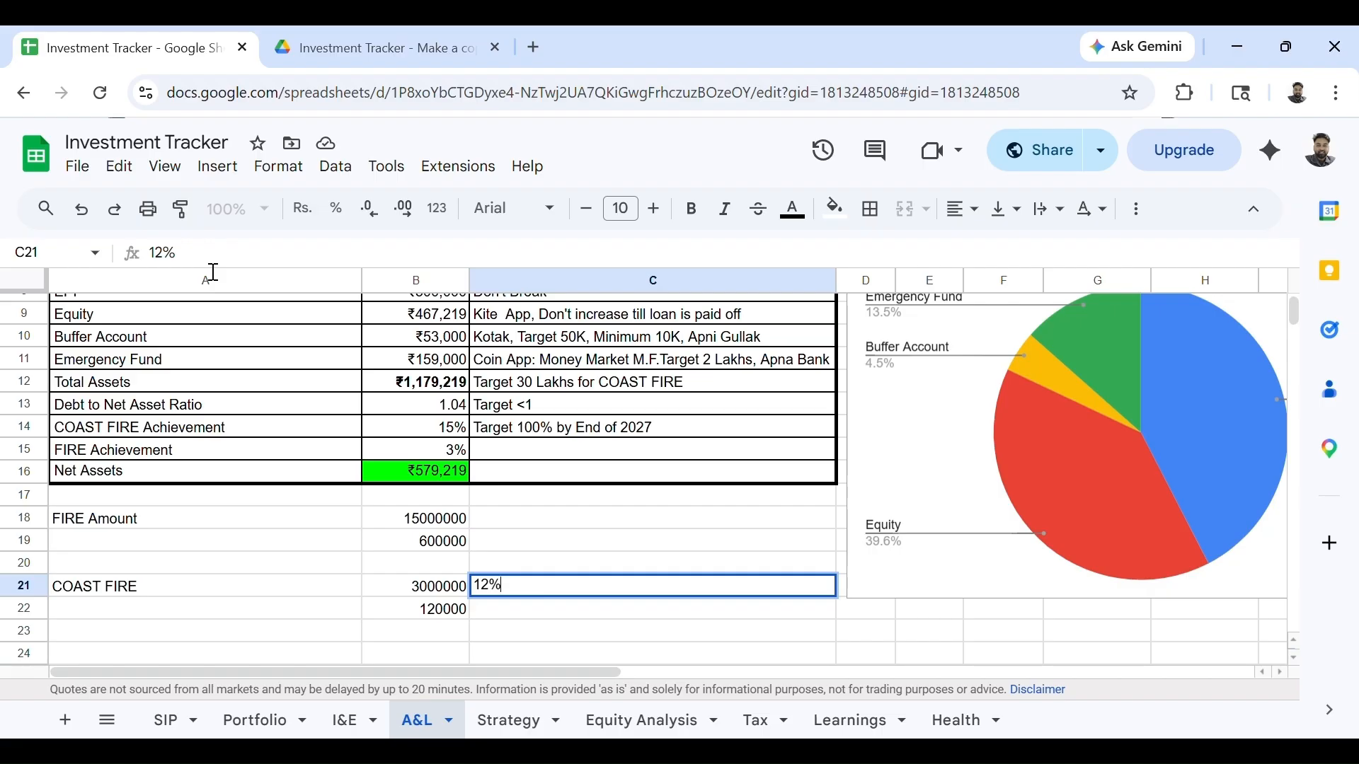
key("Return")
key("Up")
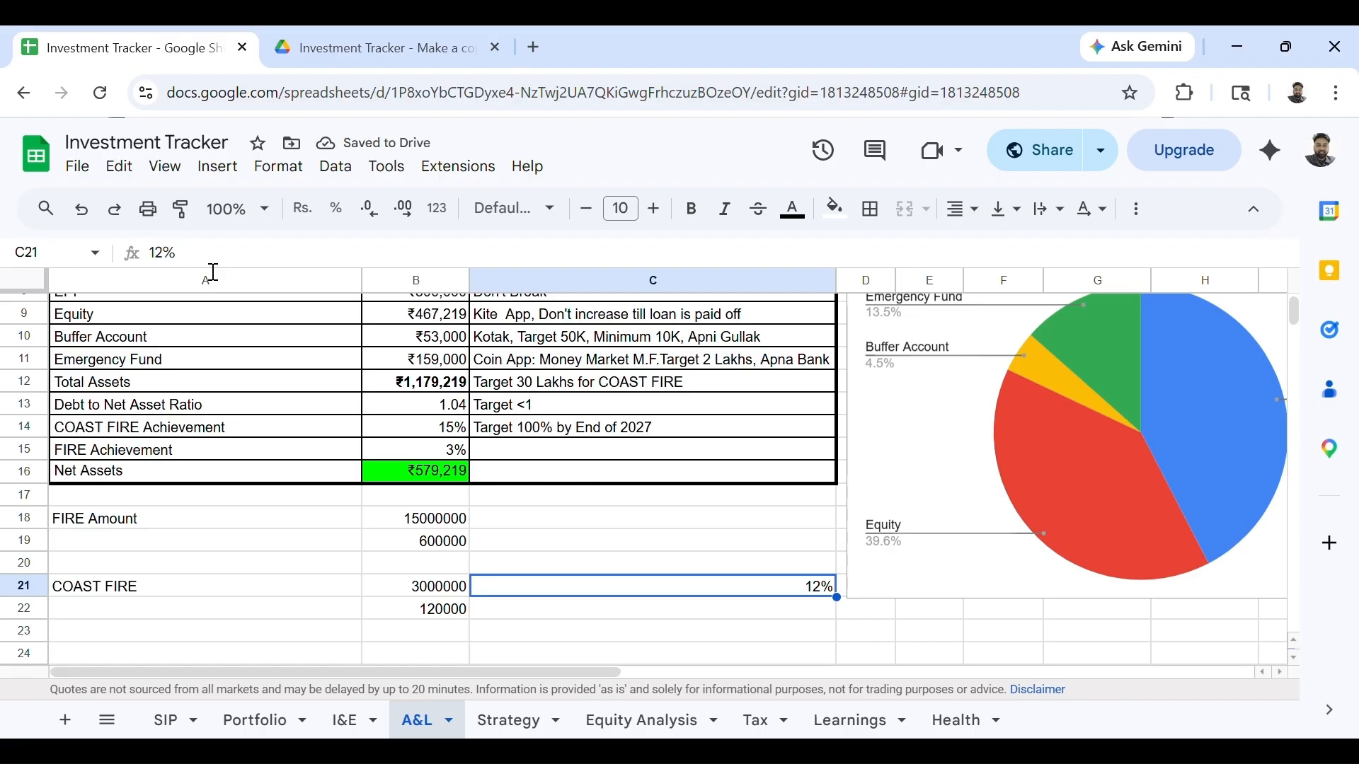
Extend the entry in C21 so that it reads "12%-6%=6%".
key("Left")
key("Right")
left_click(207, 269)
type("-5")
key("BackSpace")
type("6")
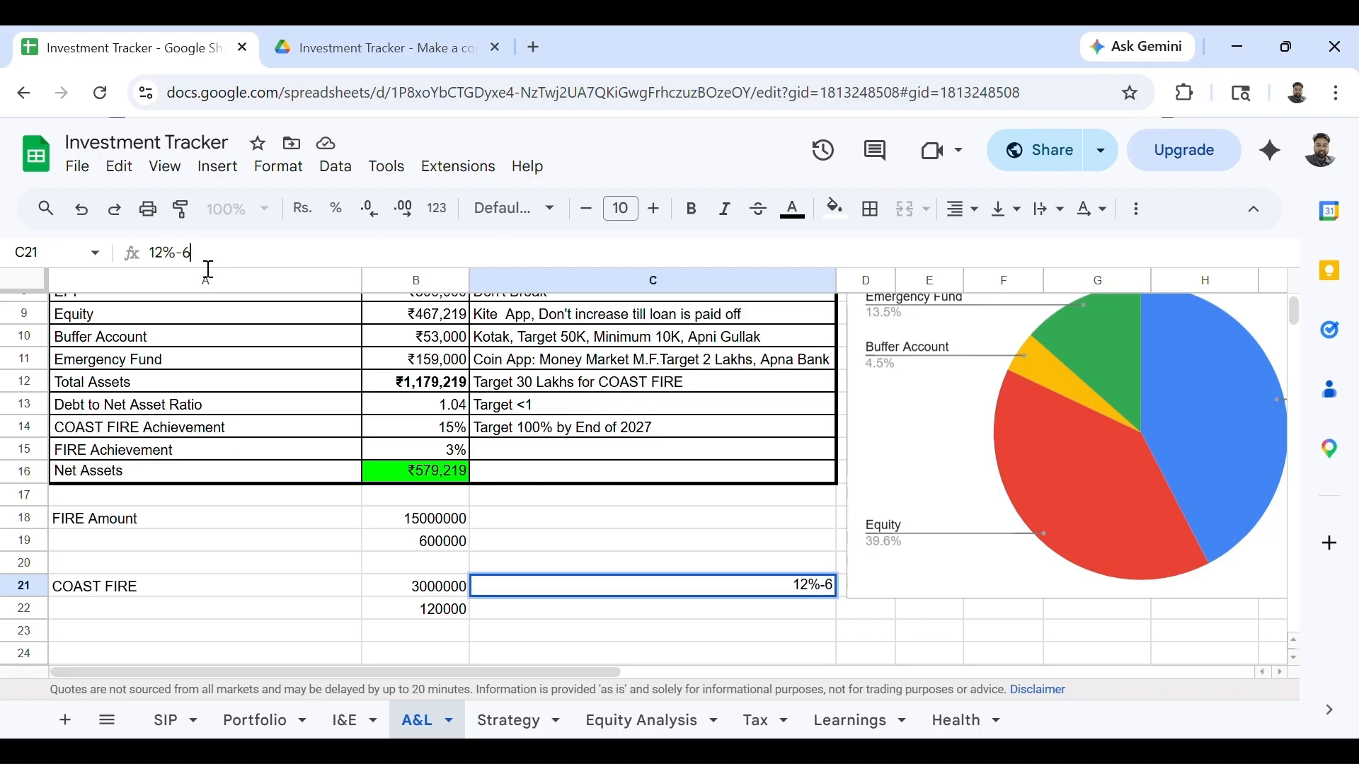
type("%")
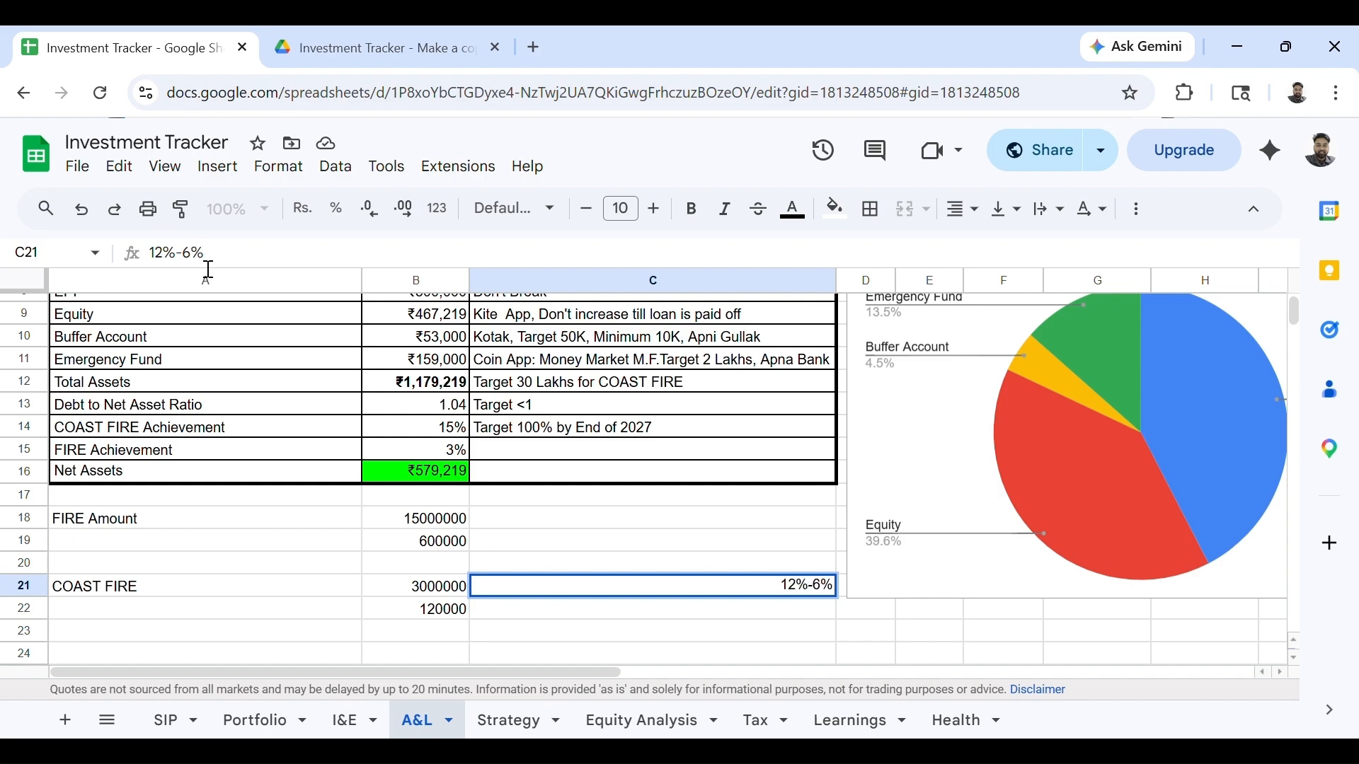
type("=6%")
key("Return")
key("Up")
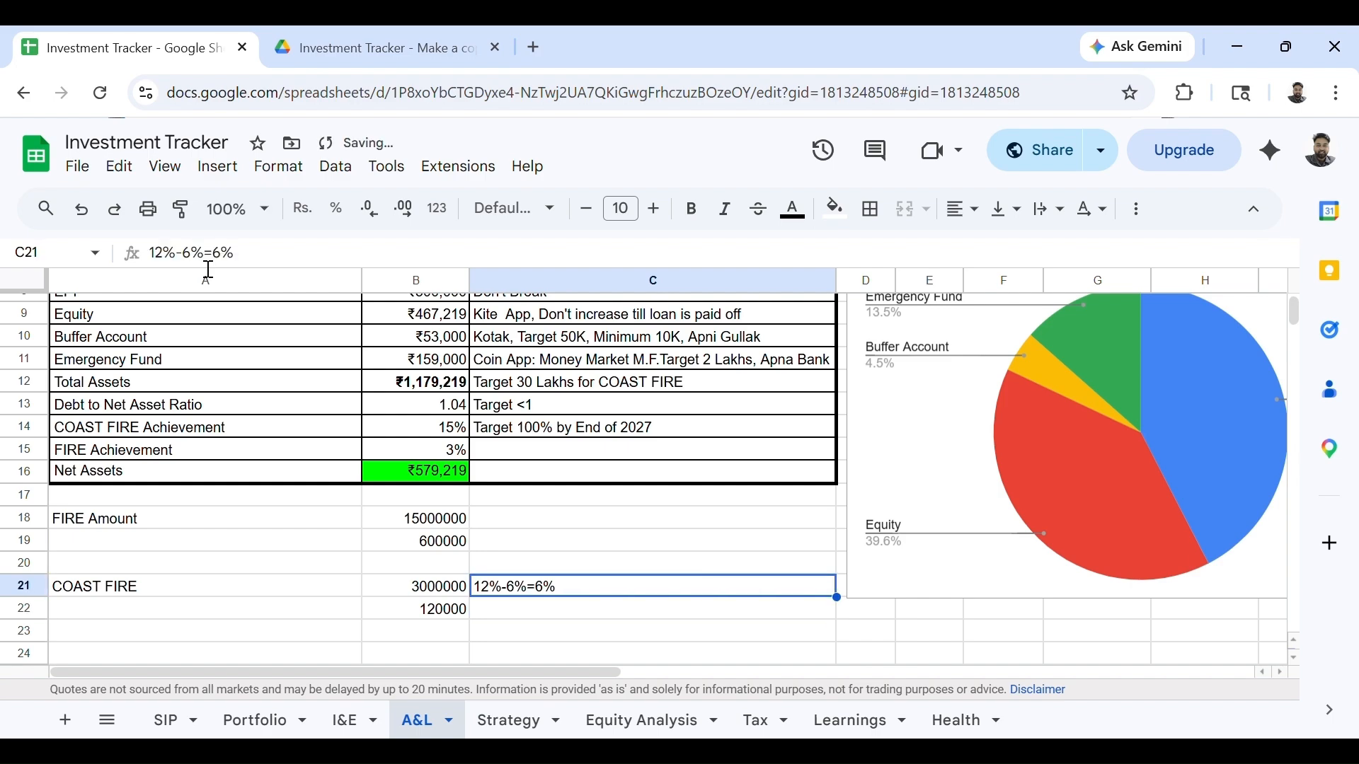
Review the COAST FIRE amount in B21 and its 4% withdrawal formula in B22.
key("Left")
key("Right")
key("Left")
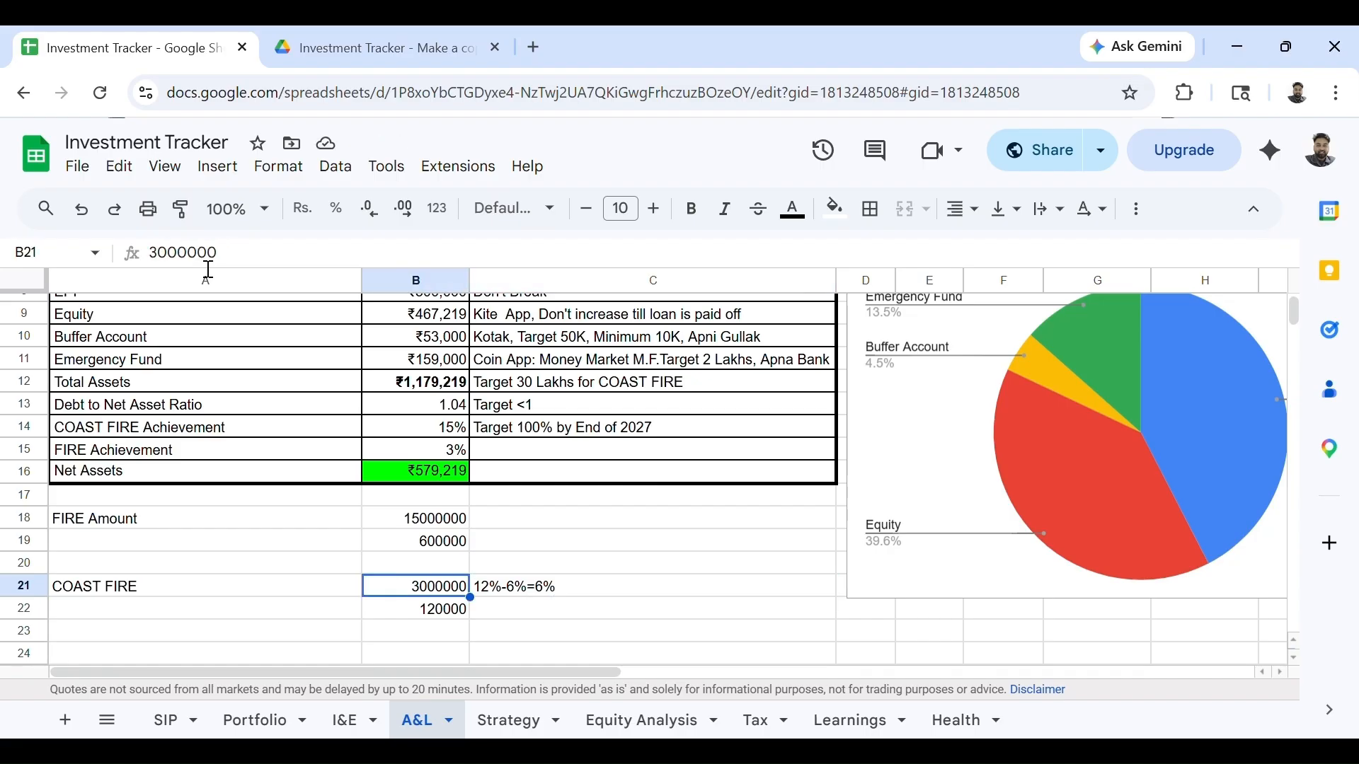
key("Down")
key("Up")
key("Up")
key("Up")
key("Down")
key("Down")
key("Down")
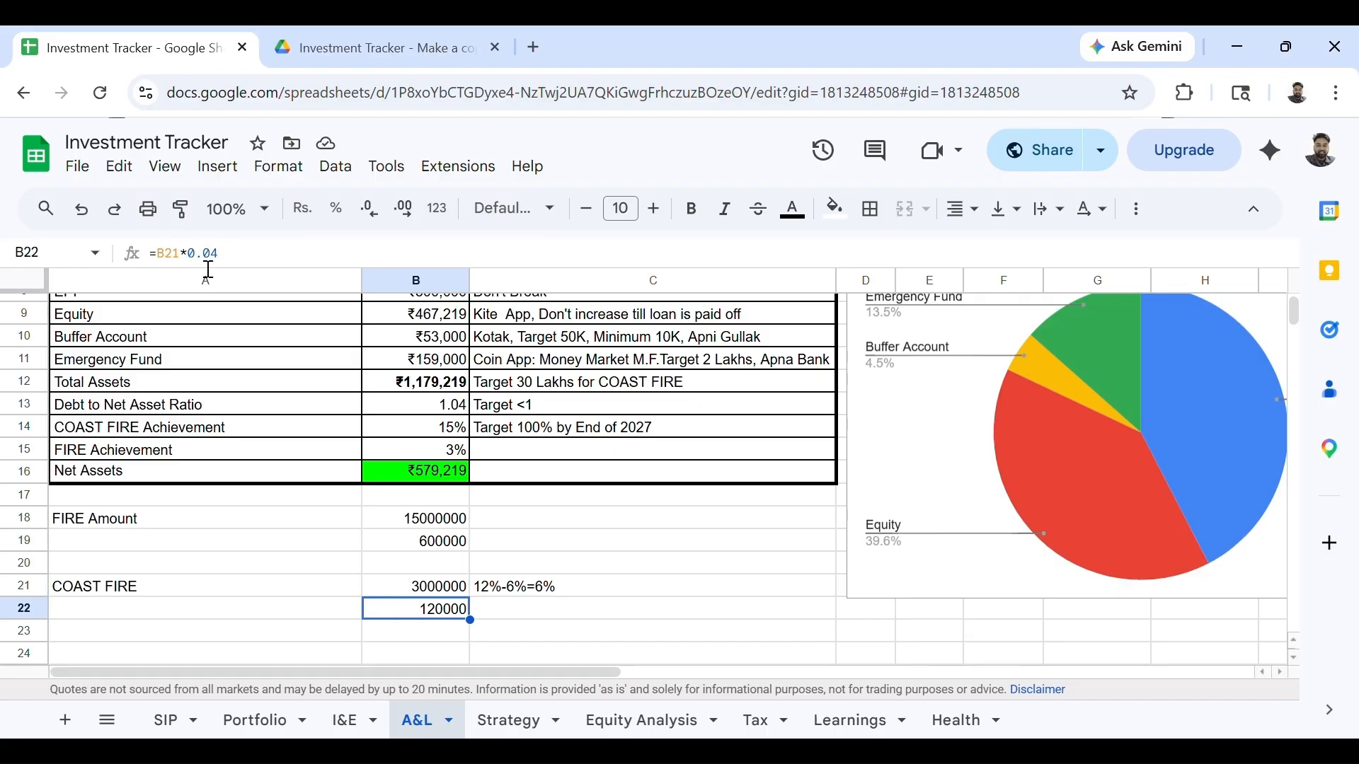
key("Up")
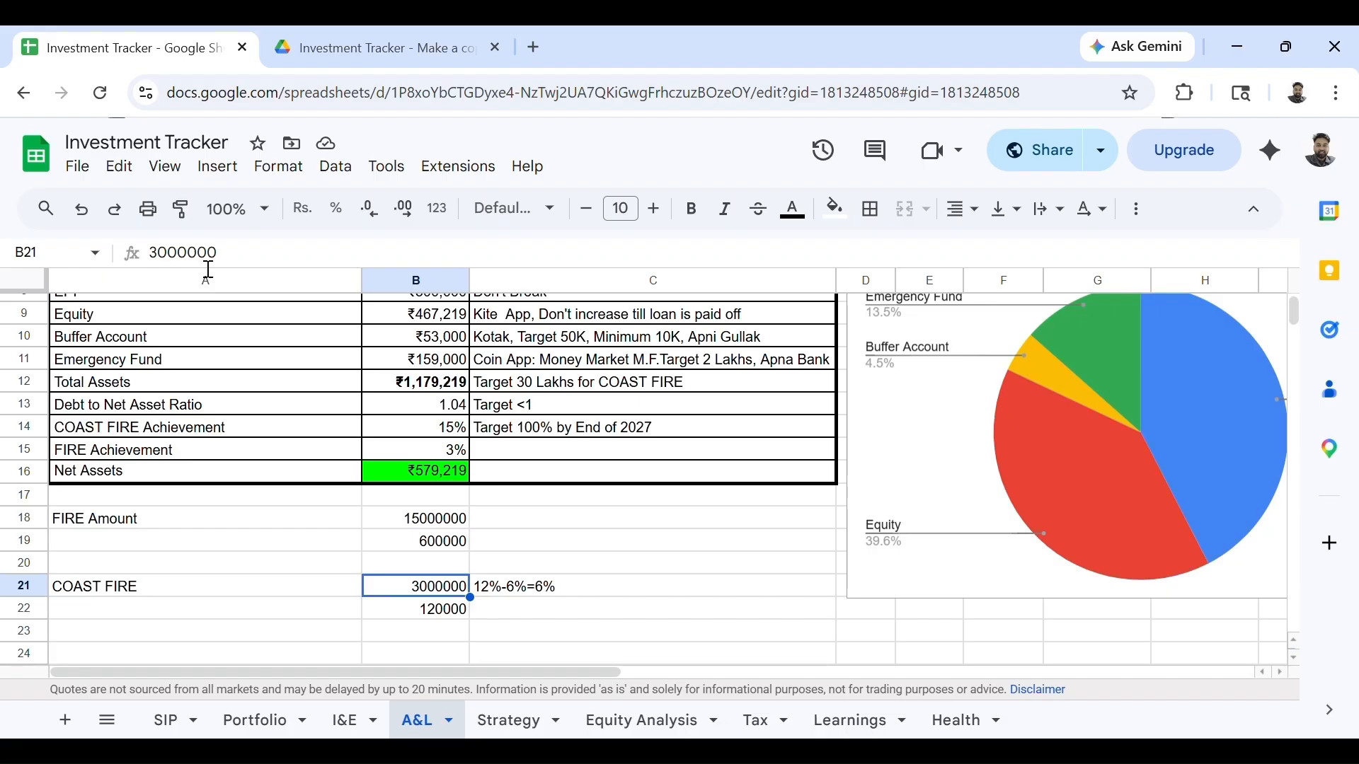
Clear the FIRE and COAST FIRE example figures and labels from A18:C22.
key("Left")
key("Up")
key("Up")
key("Up")
key("shift+Down")
key("shift+Down")
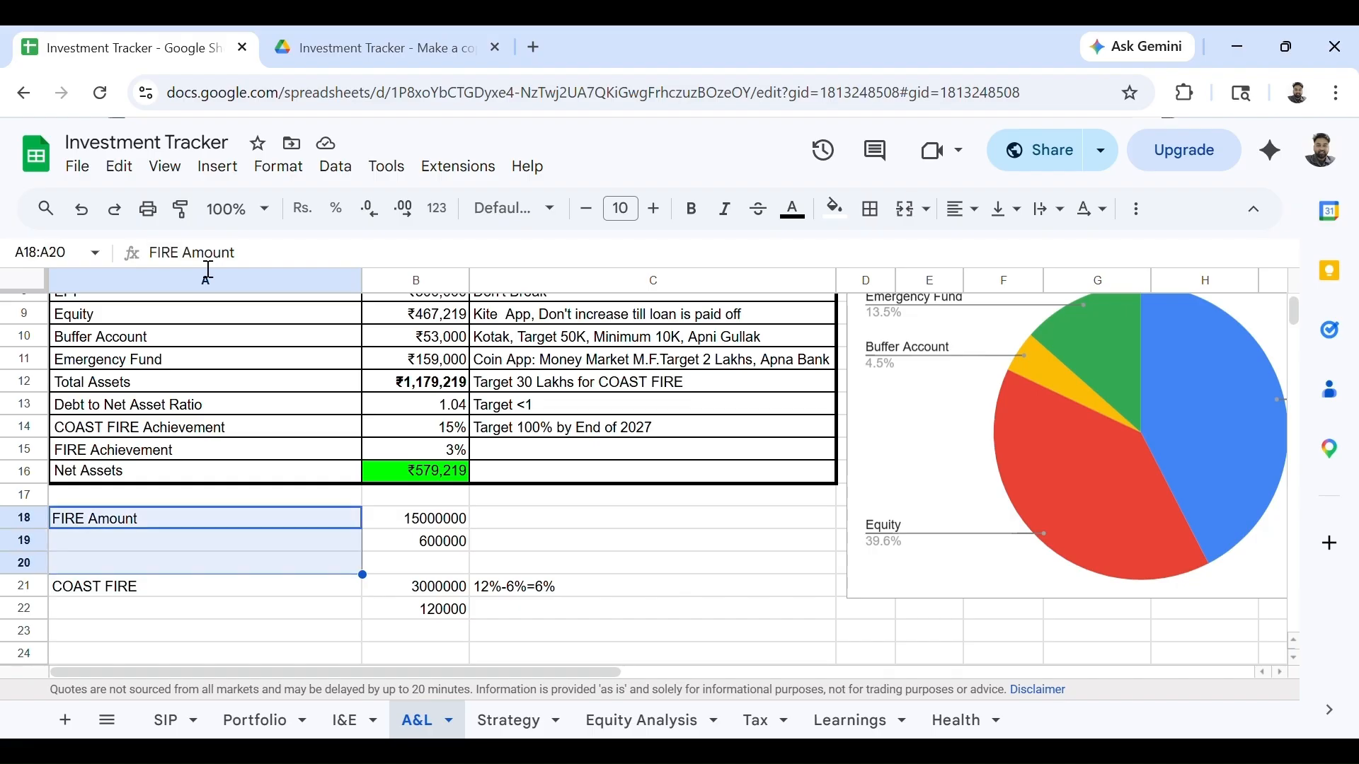
key("shift+Down")
key("shift+Down")
key("shift+Right")
key("shift+Right")
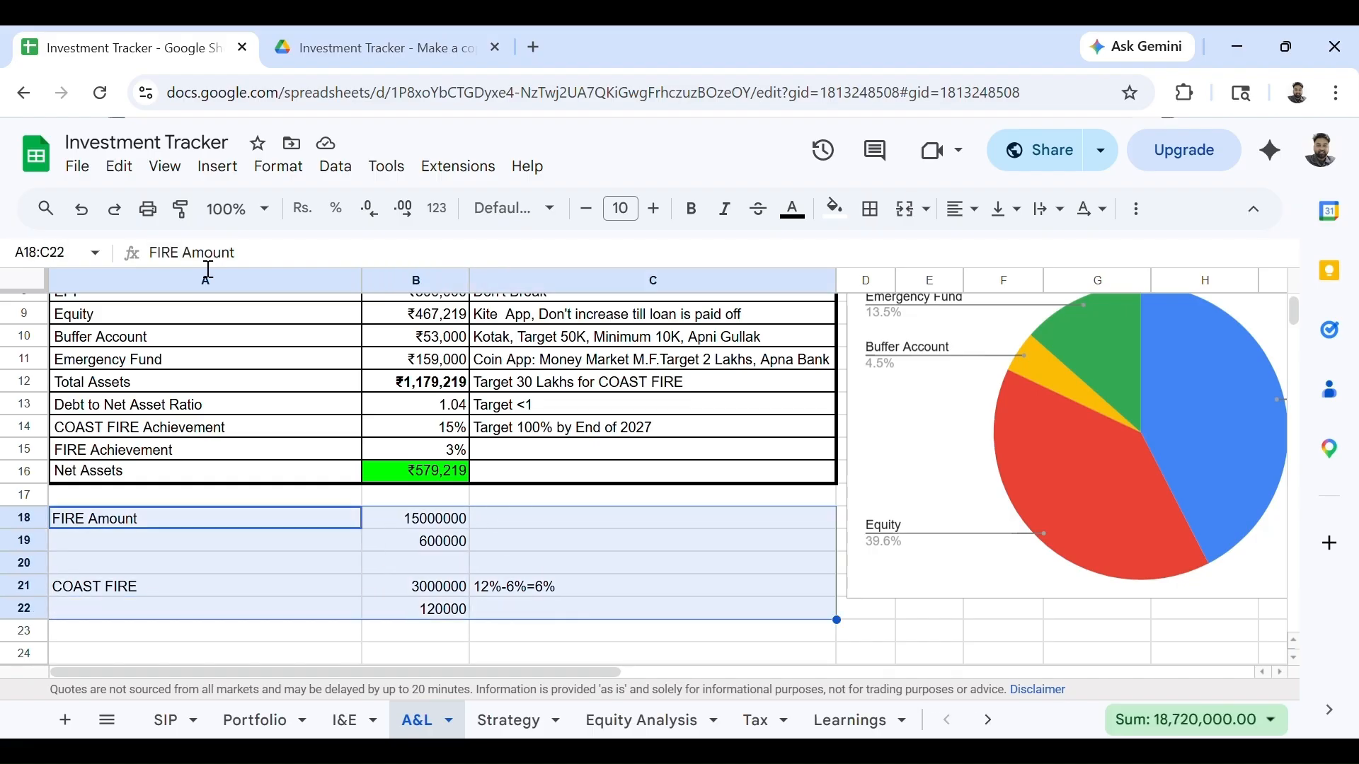
key("Delete")
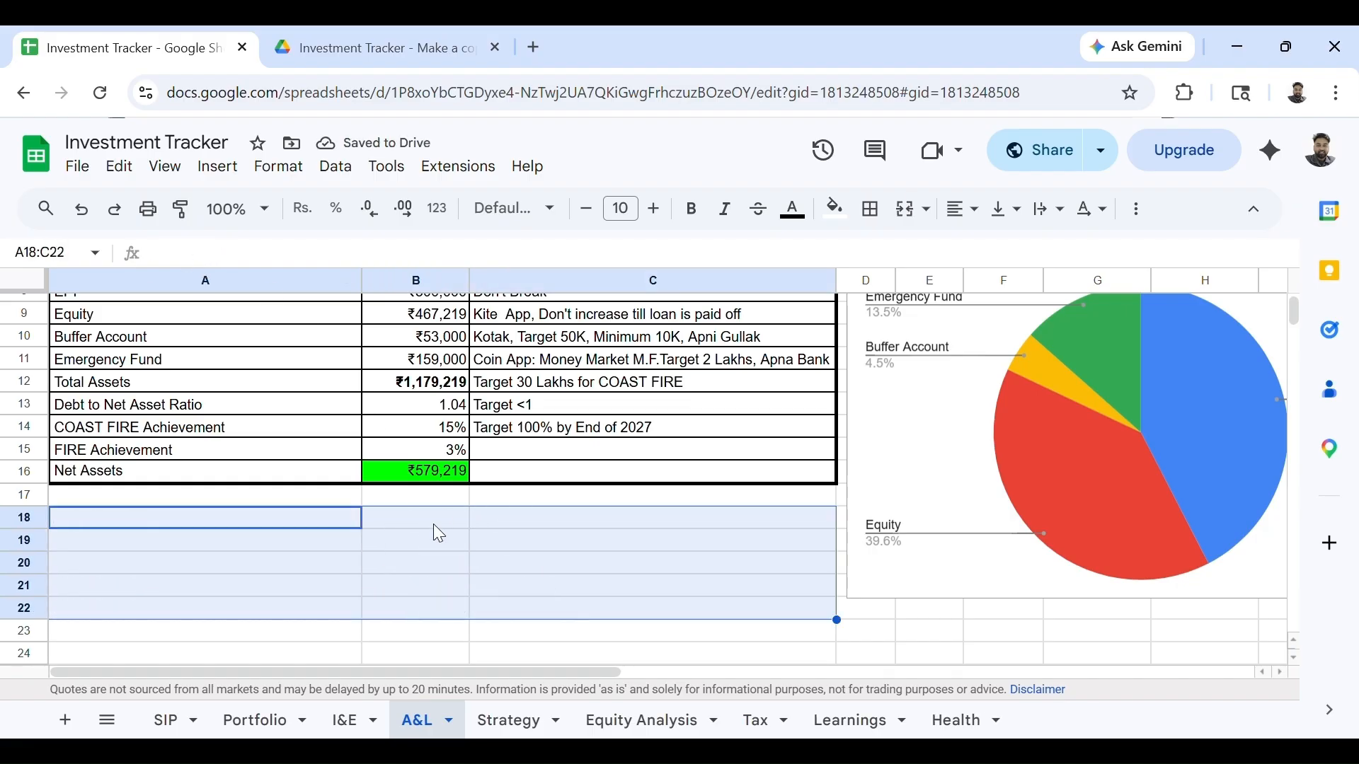
Look over the A&L sheet's liabilities and assets tables and the Assets pie chart.
left_click(446, 540)
scroll(444, 543, "up", 3)
scroll(443, 543, "up", 1)
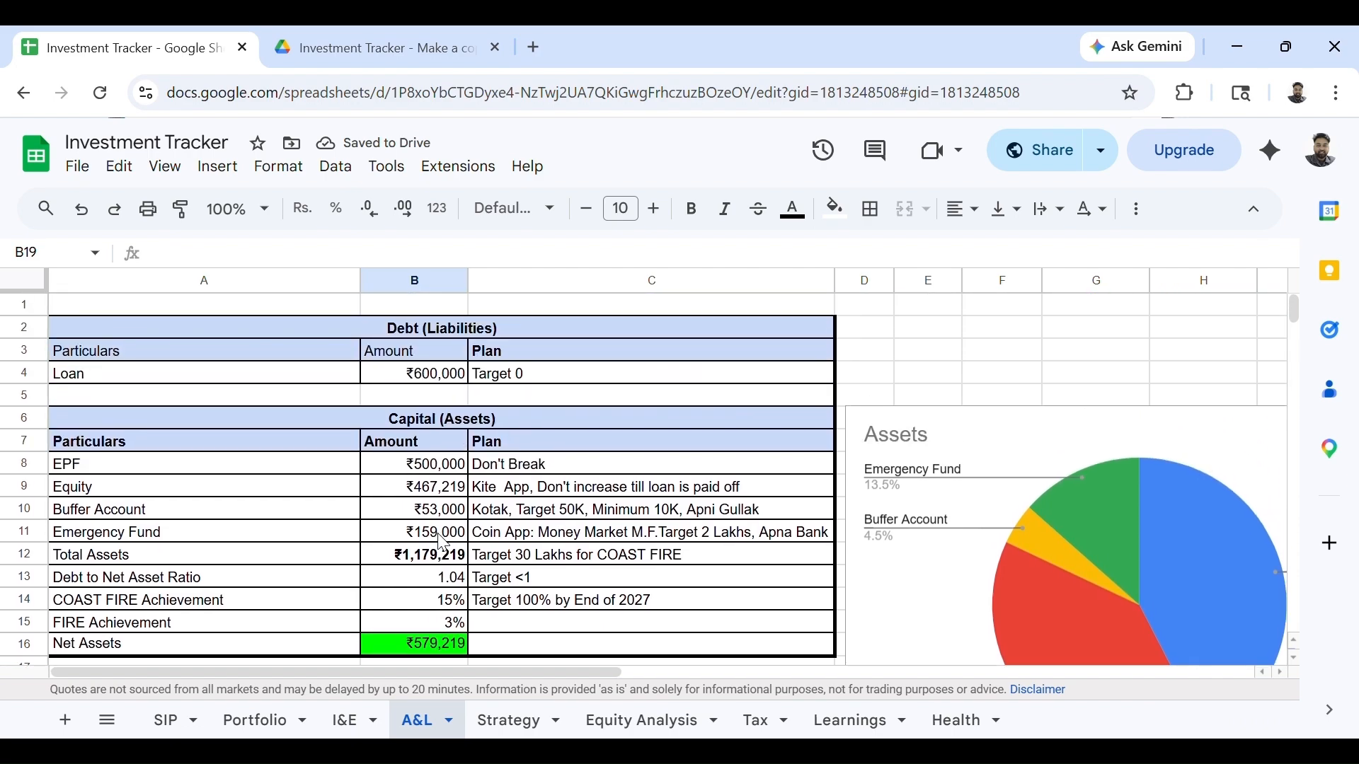
scroll(444, 543, "right", 3)
scroll(444, 542, "right", 2)
scroll(443, 543, "down", 1)
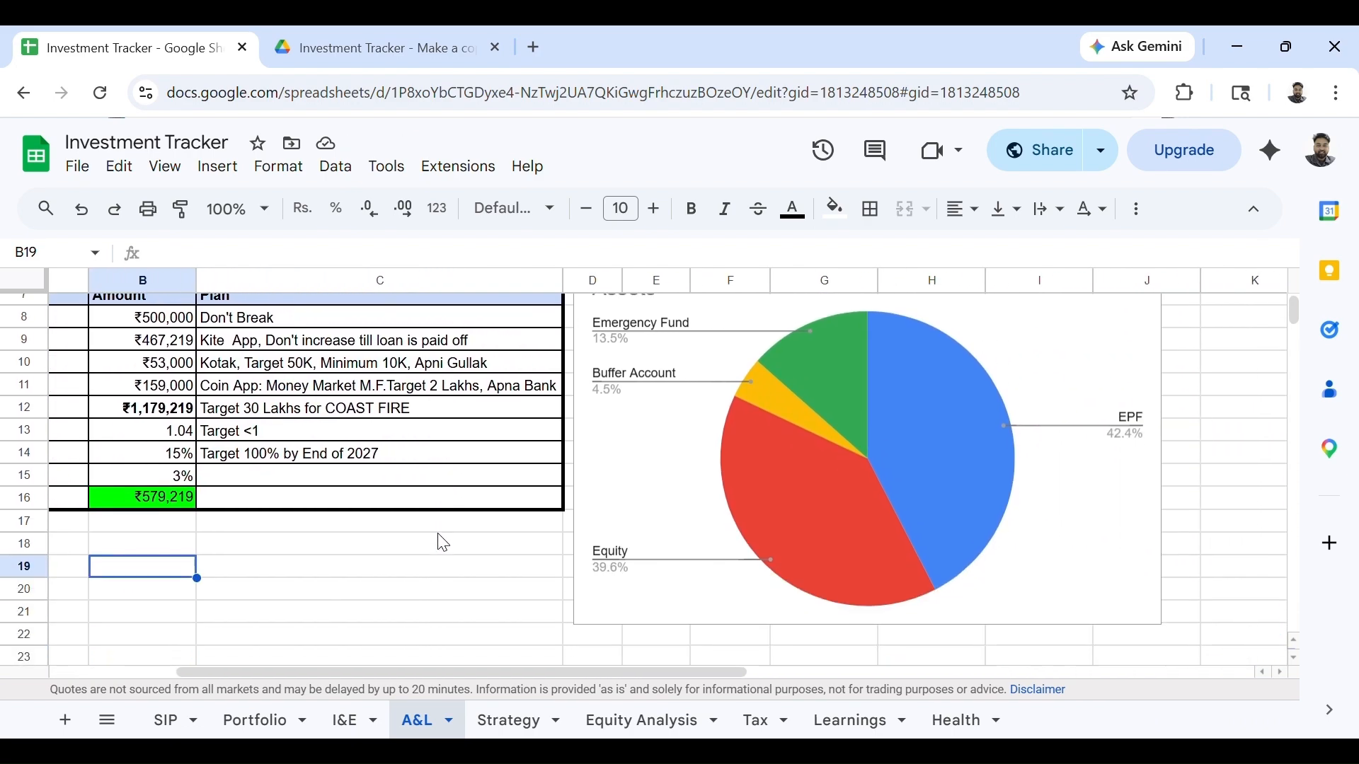
scroll(439, 536, "left", 3)
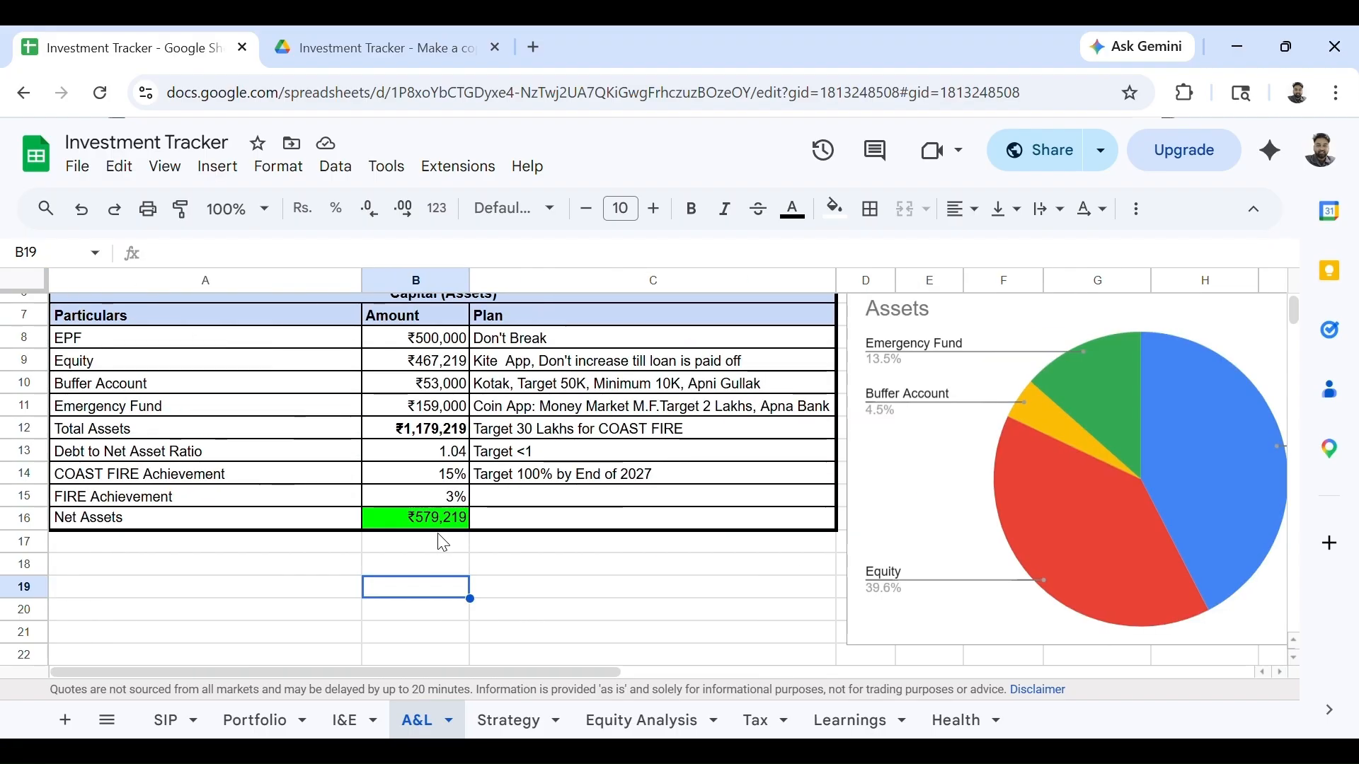
scroll(439, 535, "up", 3)
Go to the Strategy sheet and review its first five tasks, from Build Buffer Account to Start Investing in ETF/Index Fund/Mutual Fund.
left_click(514, 721)
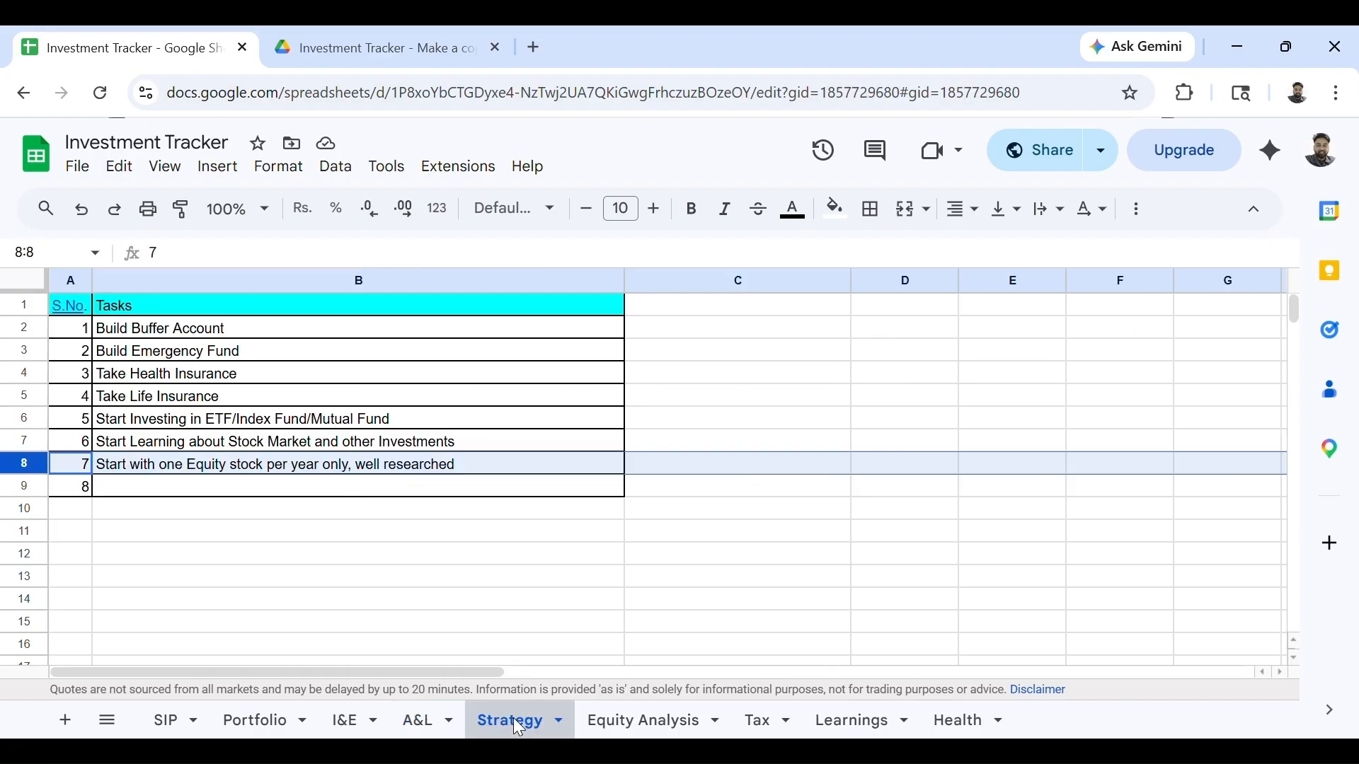
left_click(457, 559)
left_click_drag(333, 533, 57, 301)
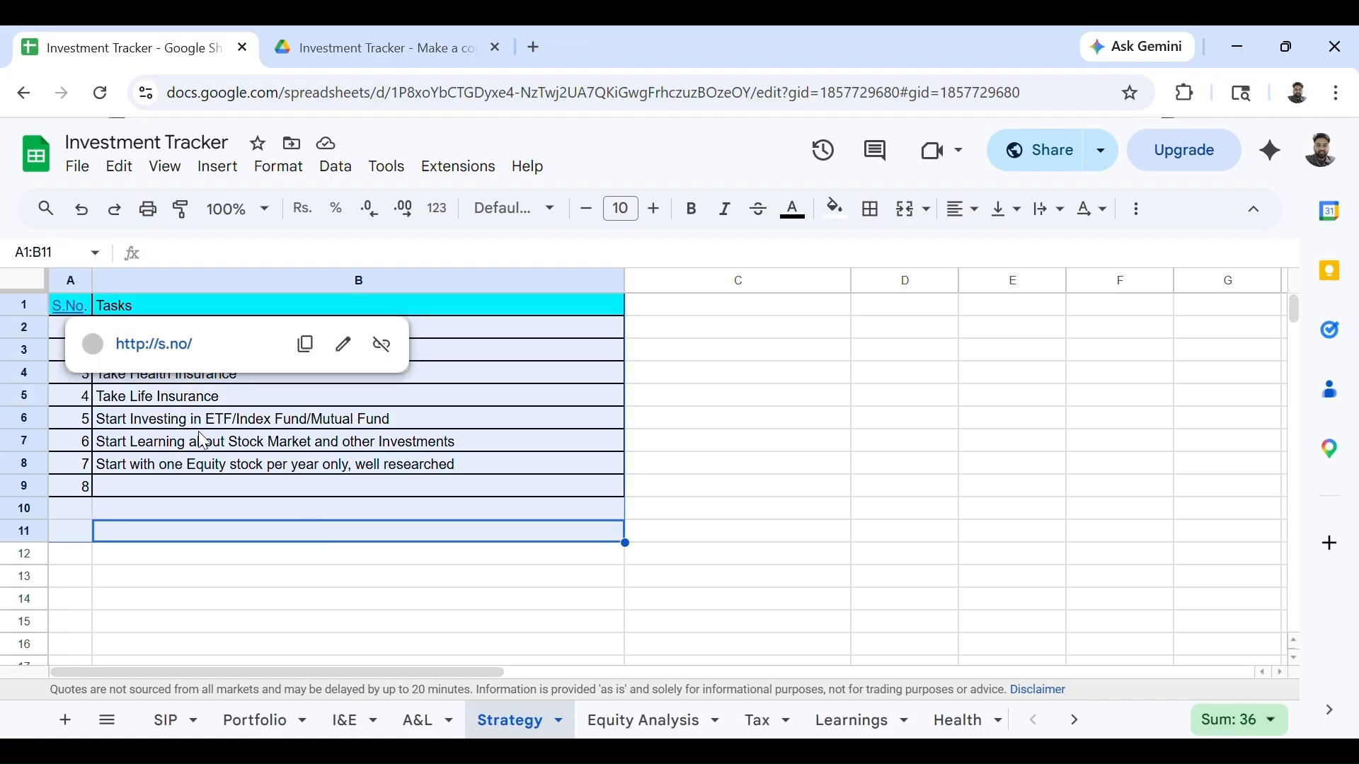
left_click(283, 464)
left_click(245, 331)
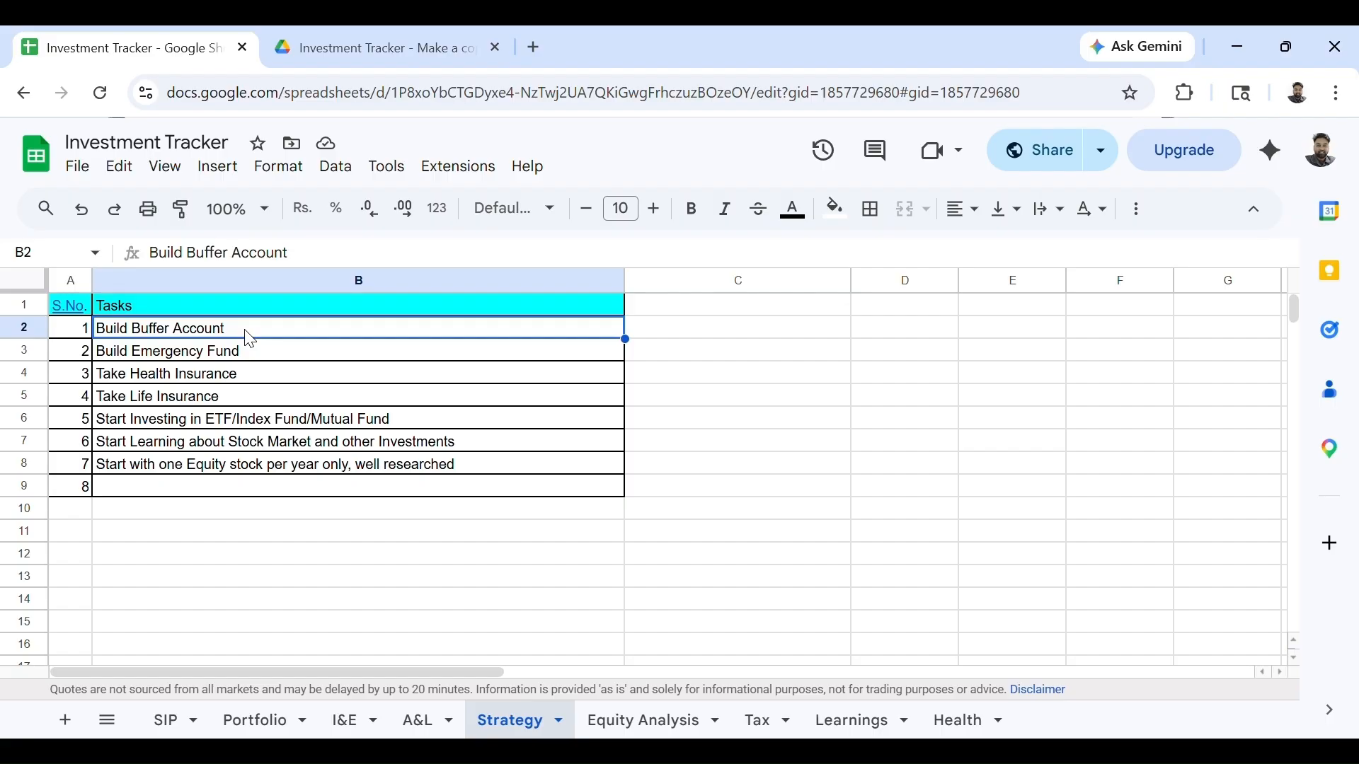
key("shift+Down")
key("shift+Down")
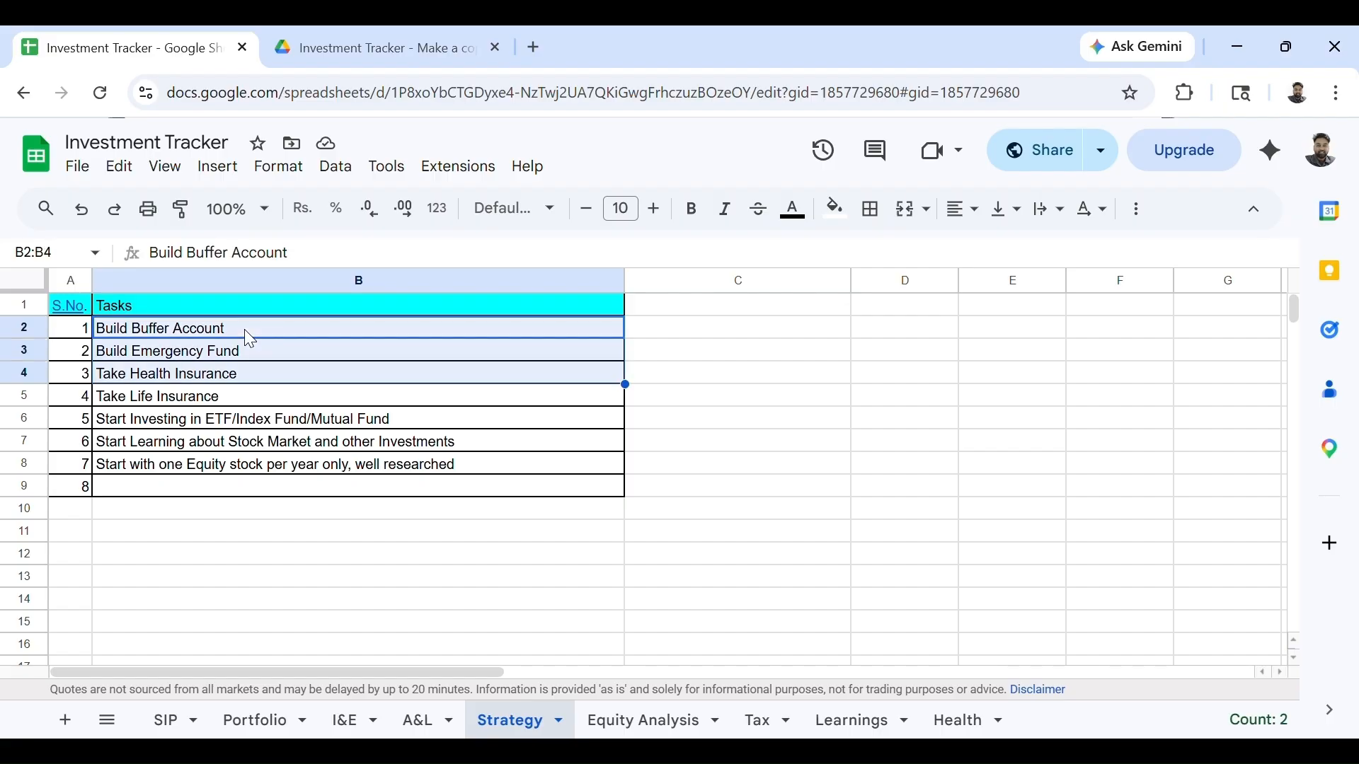
key("shift+Down")
key("shift+Down")
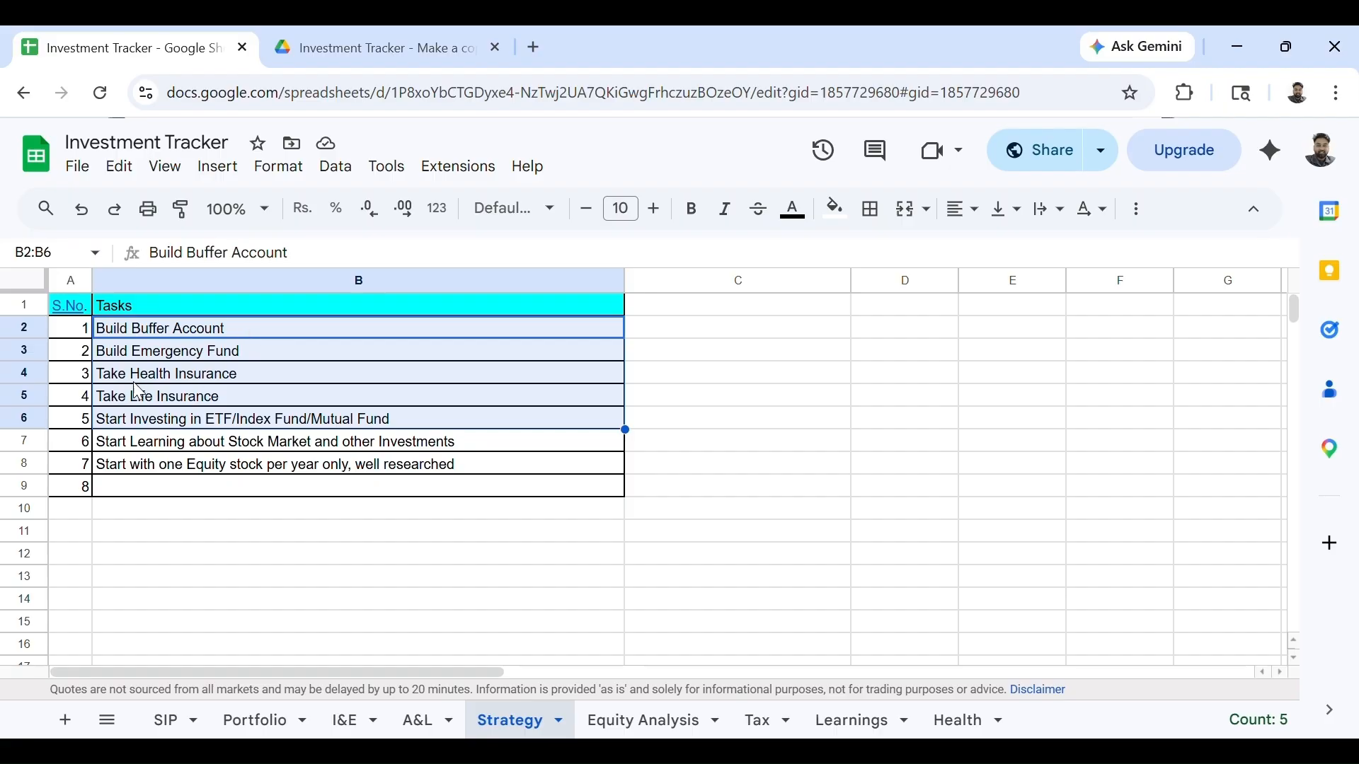
Highlight the Strategy rows for tasks 5, 6 and 7 one at a time, covering fund investing, learning and equity stocks.
left_click(42, 424)
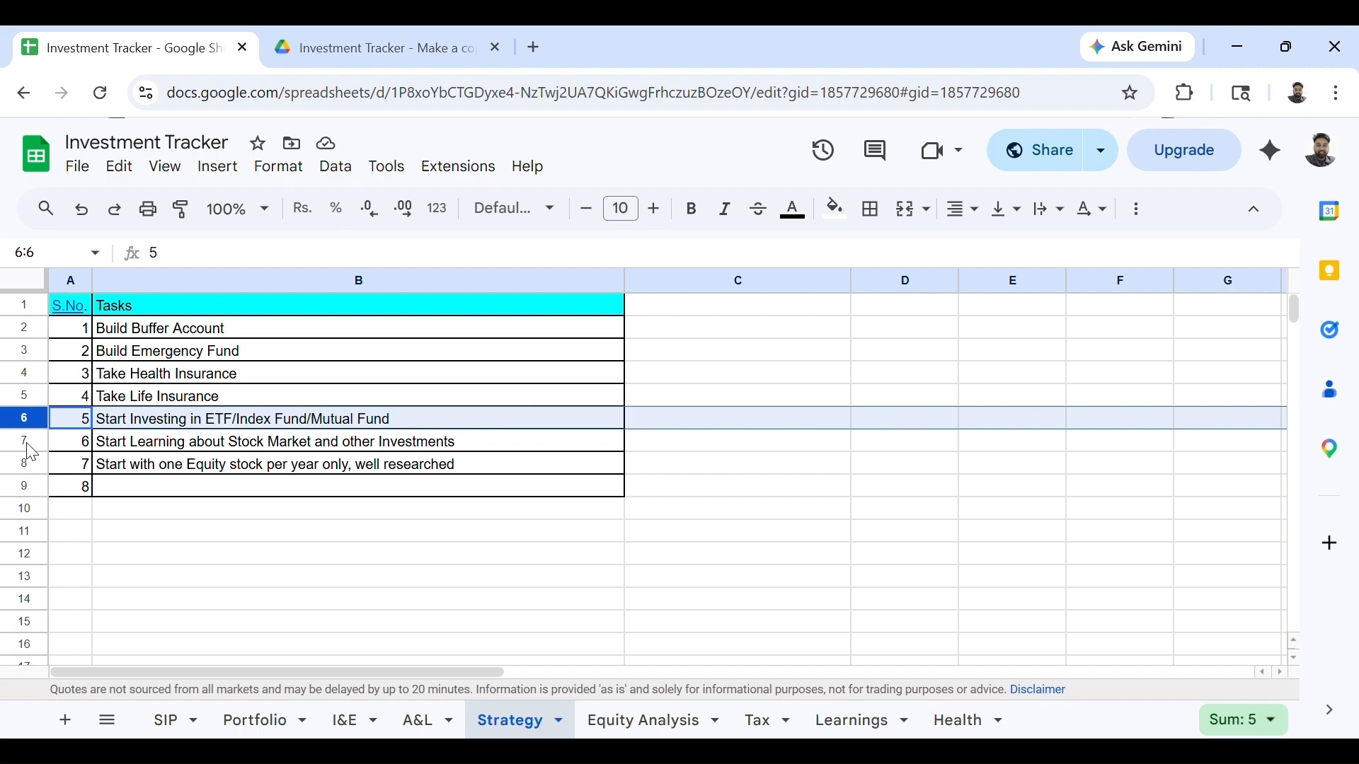
left_click(36, 449)
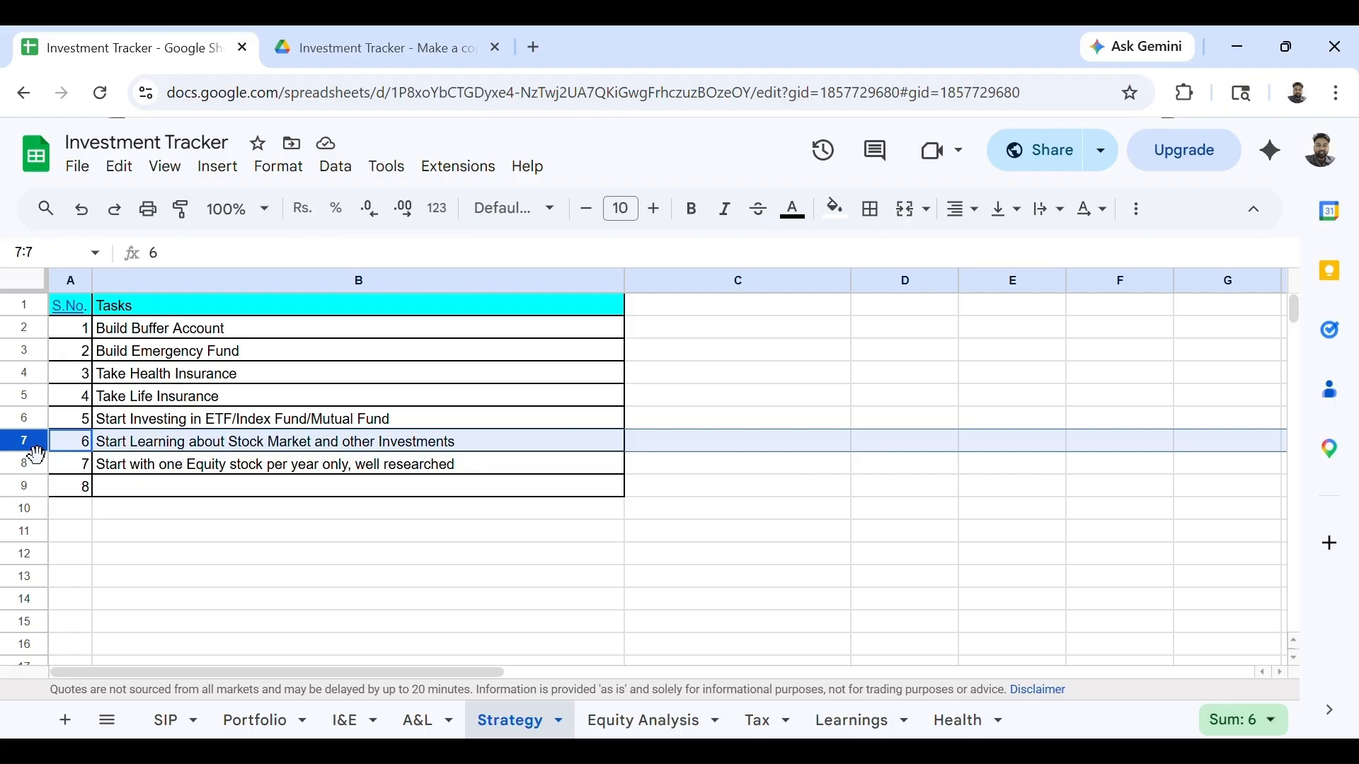
left_click(34, 467)
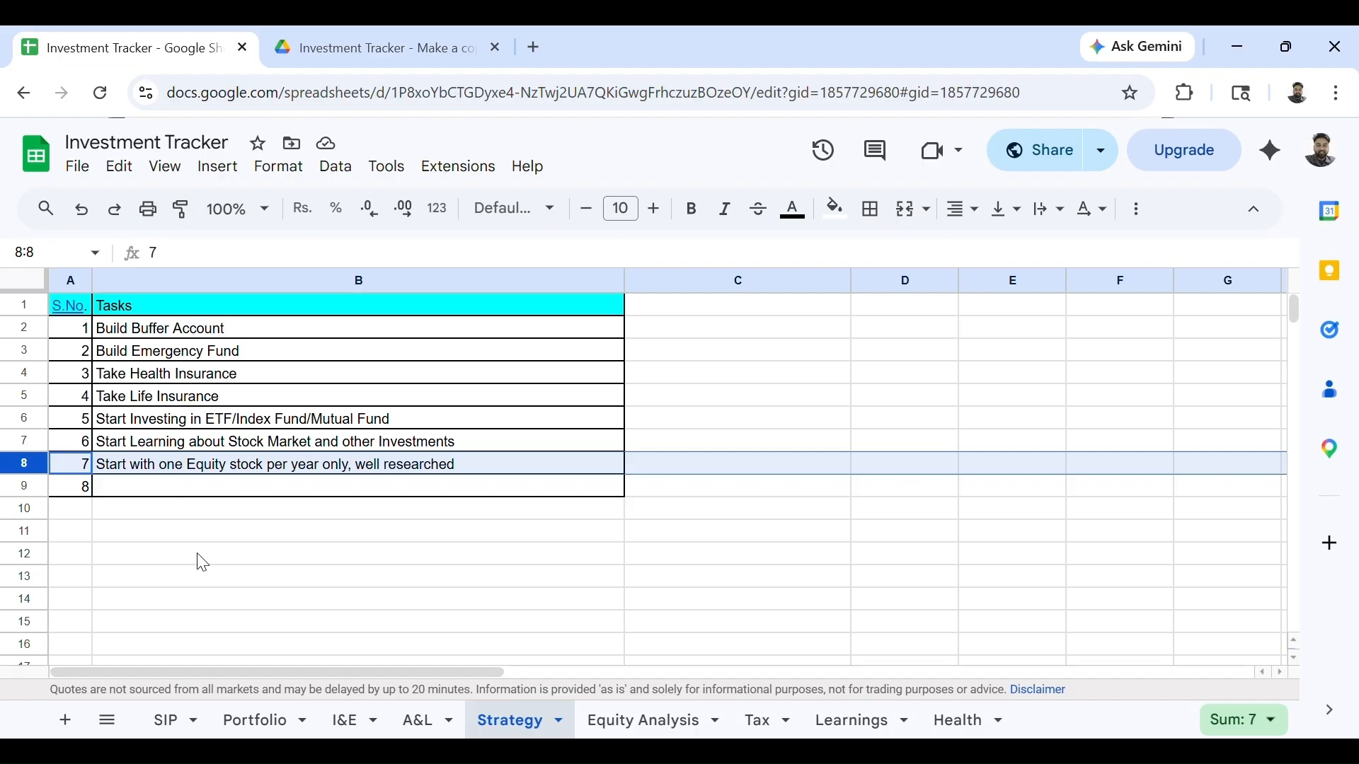
Go to the Equity Analysis sheet and inspect the stock ticker, current price formula and market cap cells in column C.
left_click(651, 723)
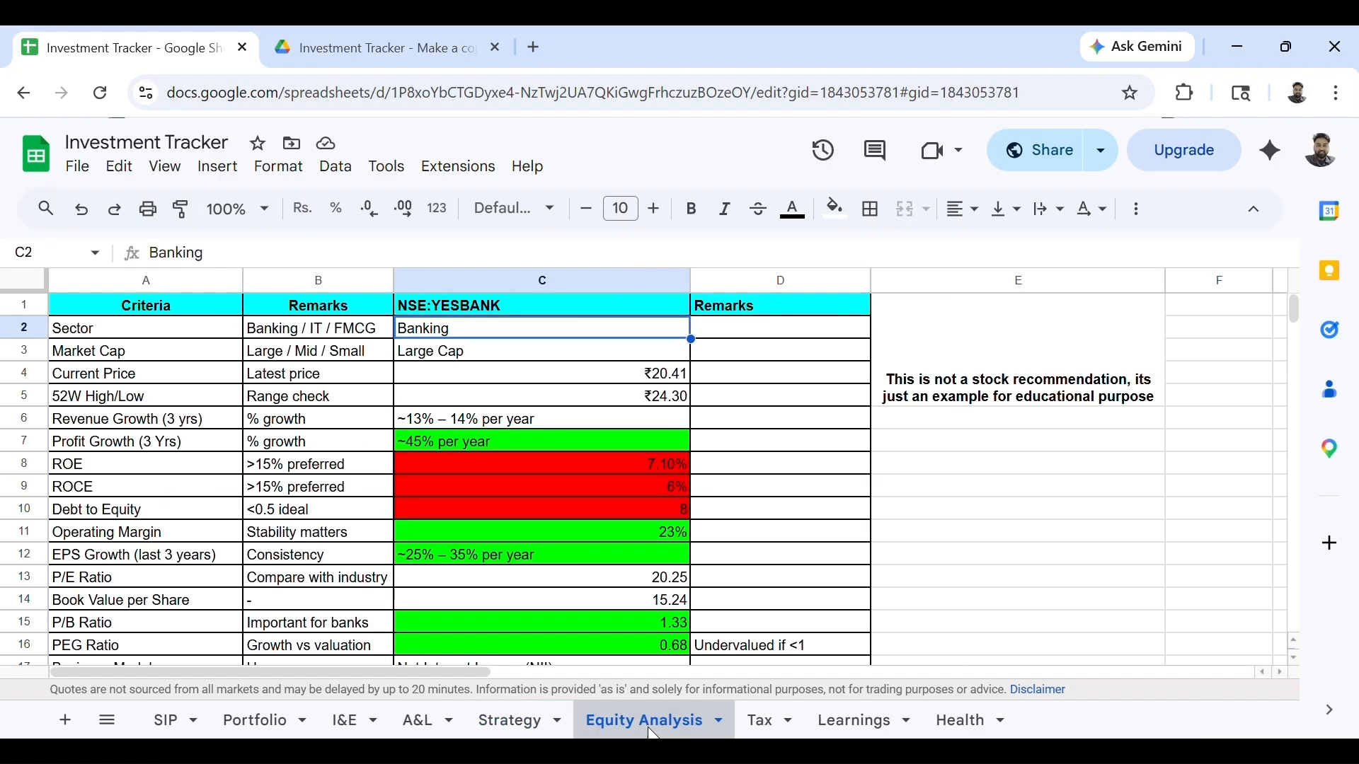
scroll(456, 644, "down", 10)
scroll(406, 609, "up", 10)
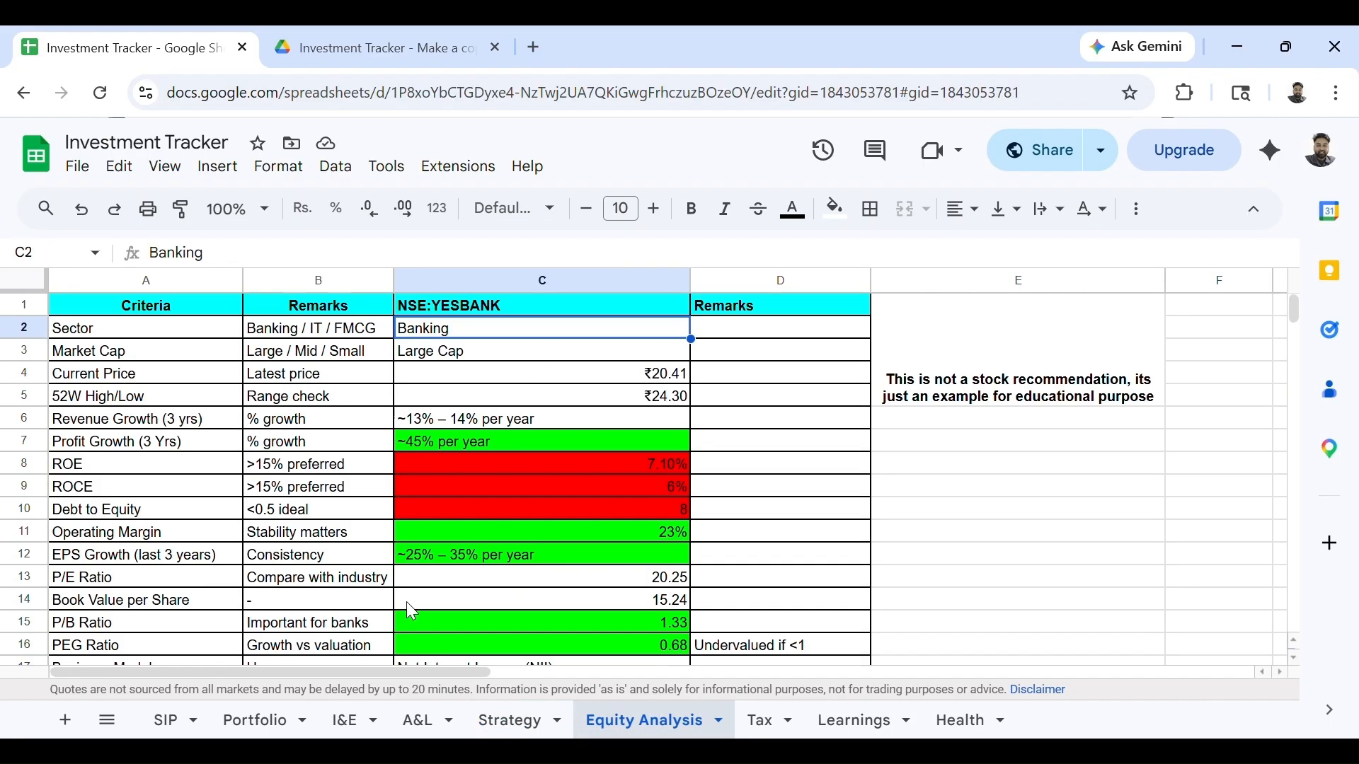
left_click(404, 383)
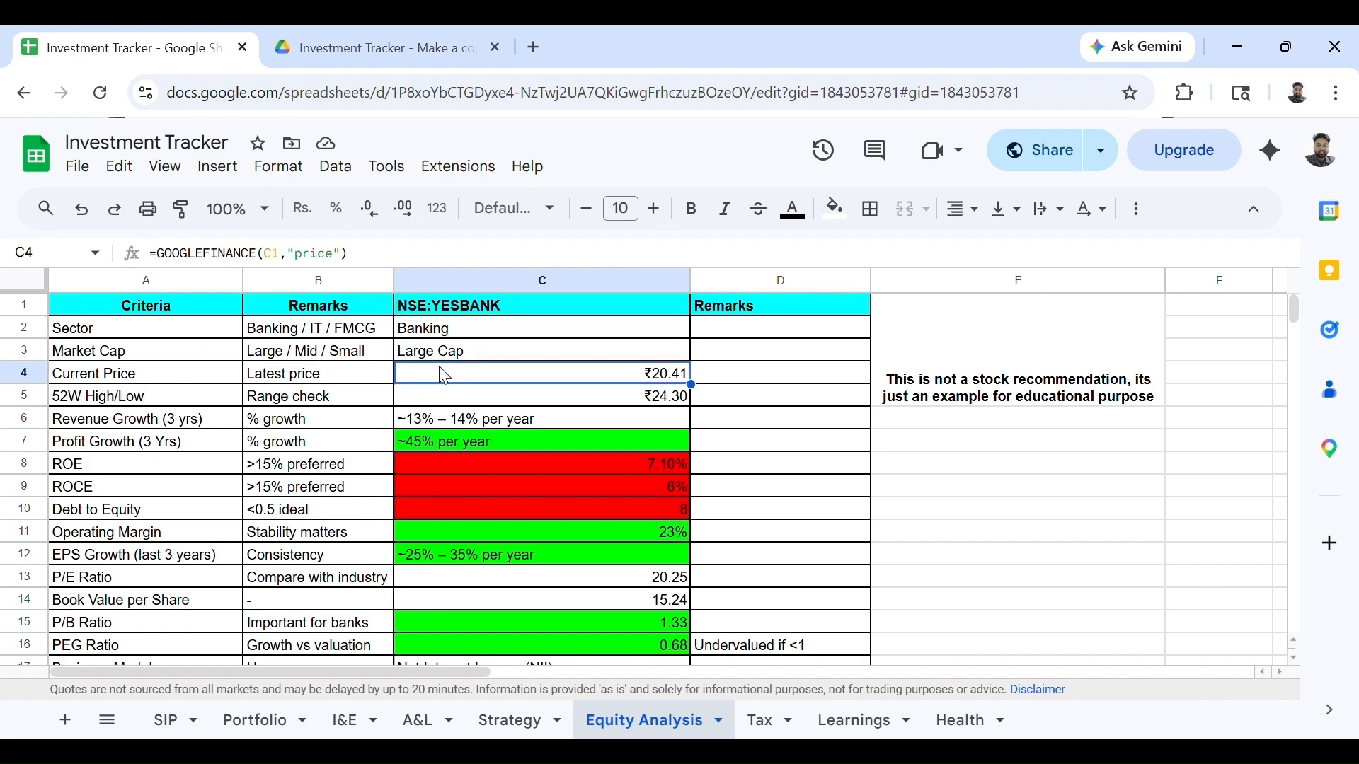
left_click(504, 311)
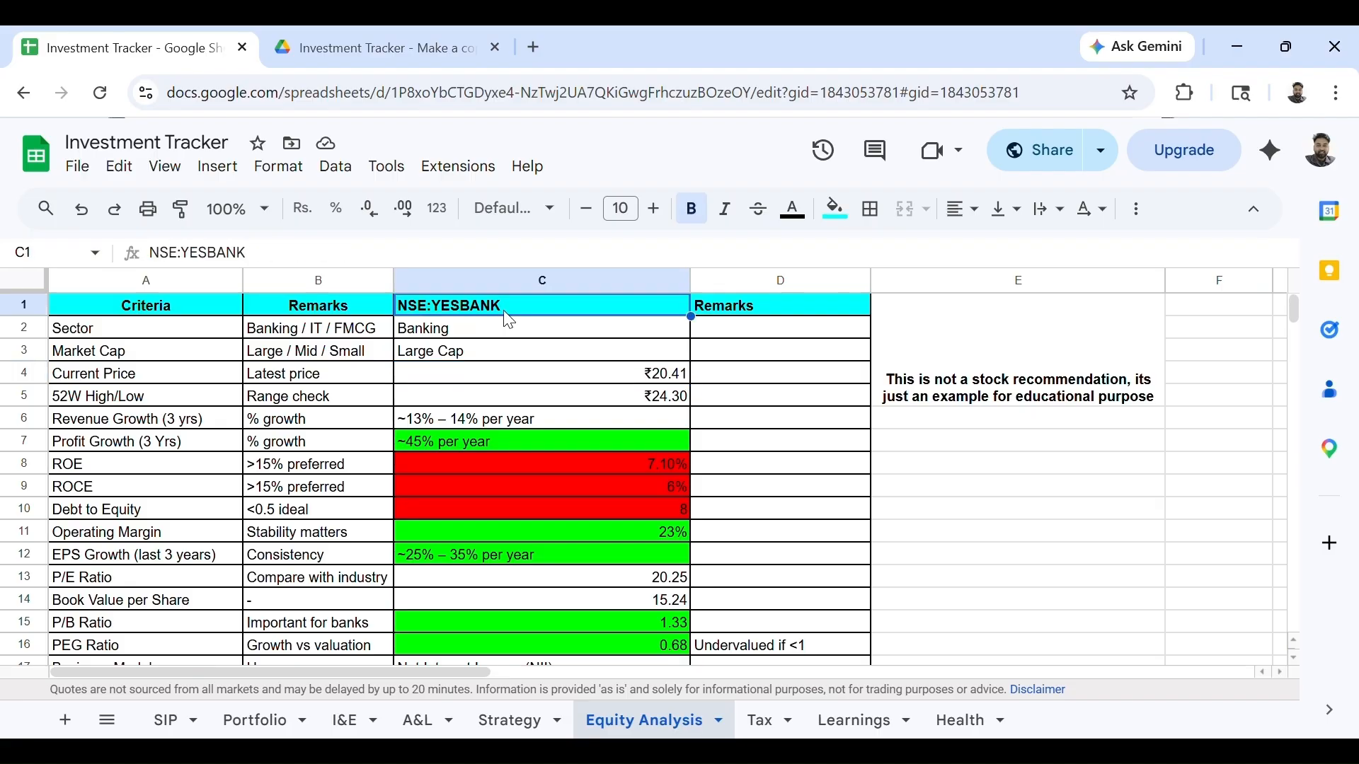
left_click(510, 354)
Read through the stock's analysis criteria down to the risk rows and inspect the 52W High/Low formula in C5.
scroll(460, 361, "down", 2)
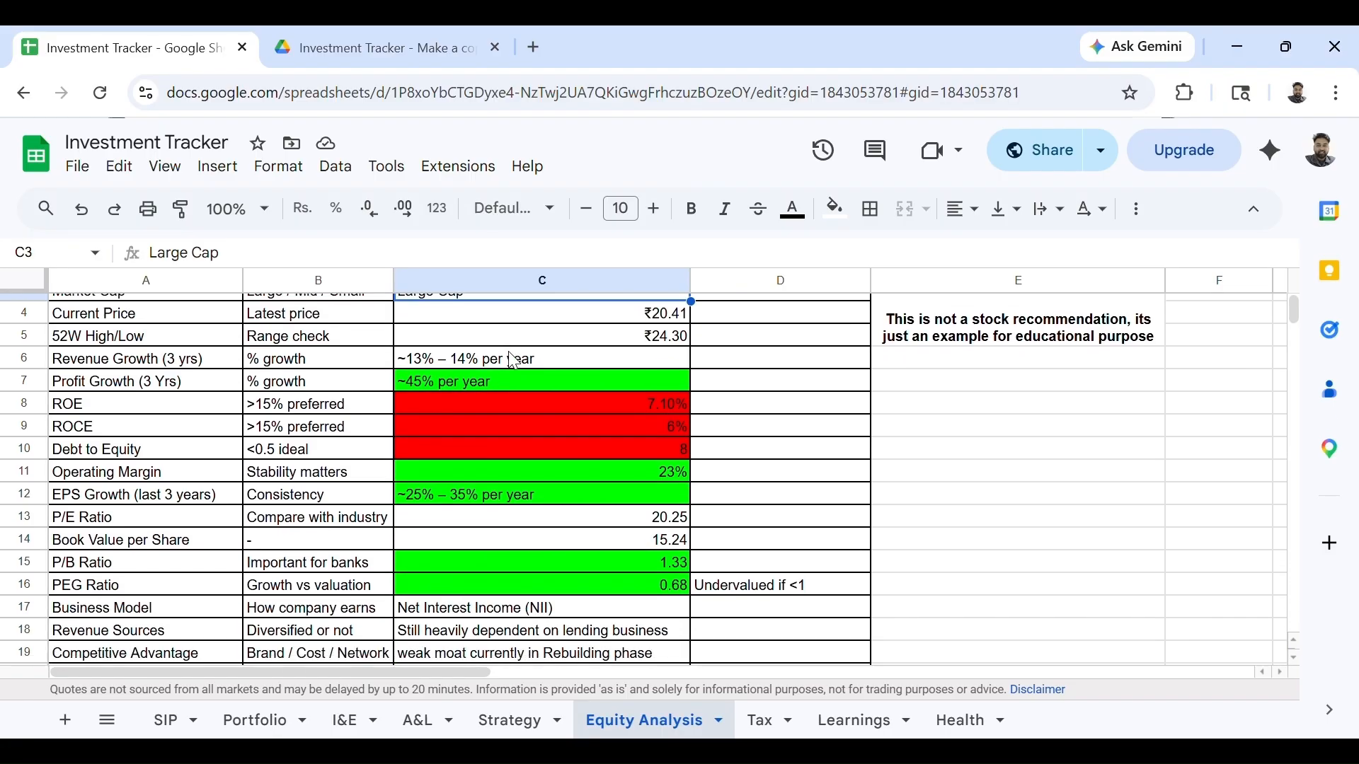
scroll(406, 360, "down", 5)
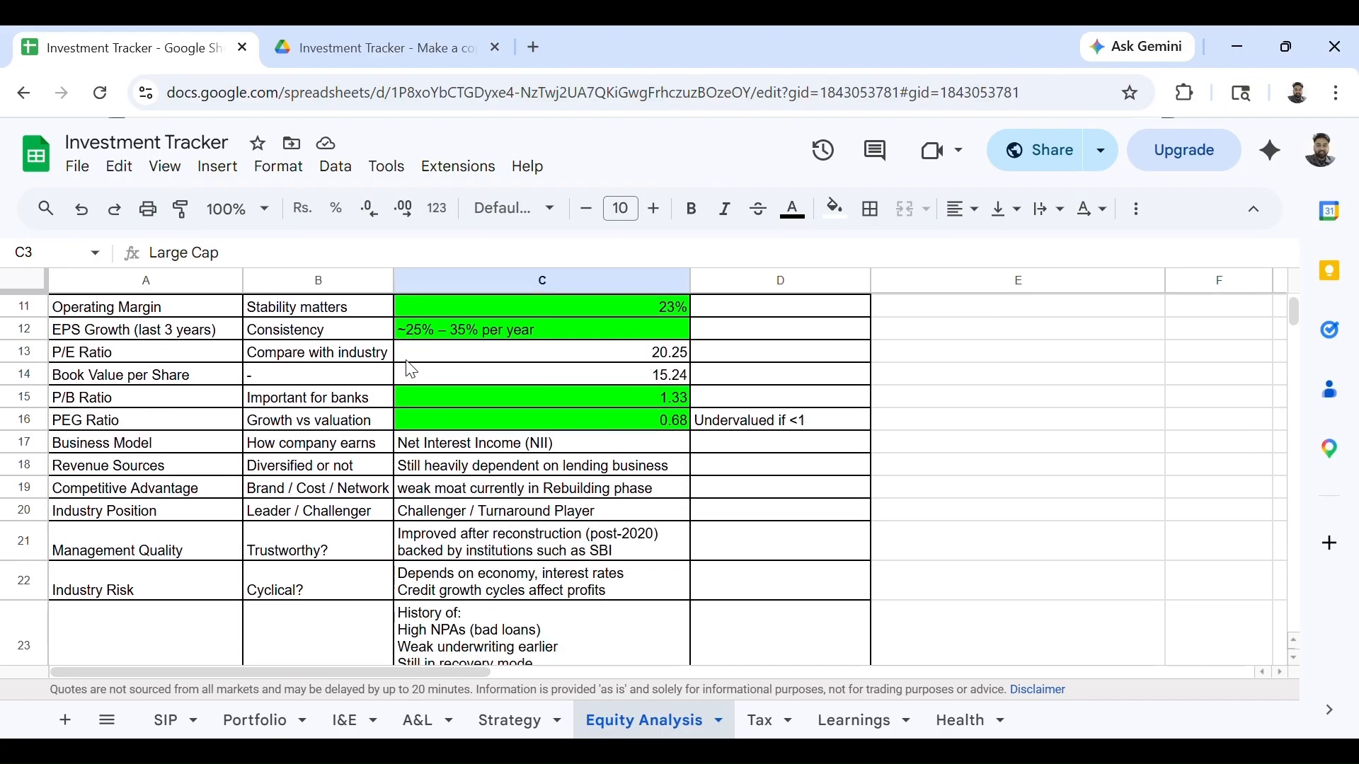
scroll(410, 369, "down", 2)
scroll(411, 368, "up", 10)
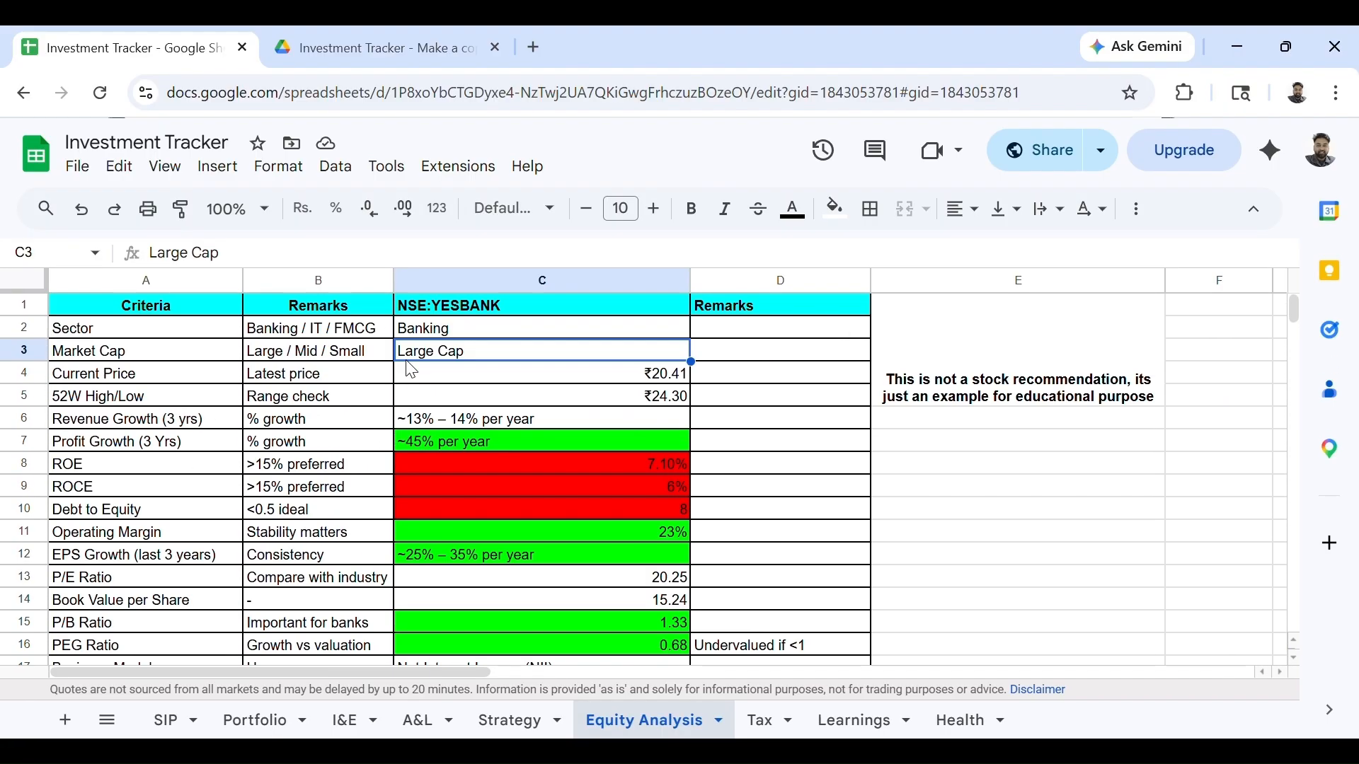
left_click(442, 406)
scroll(487, 444, "down", 8)
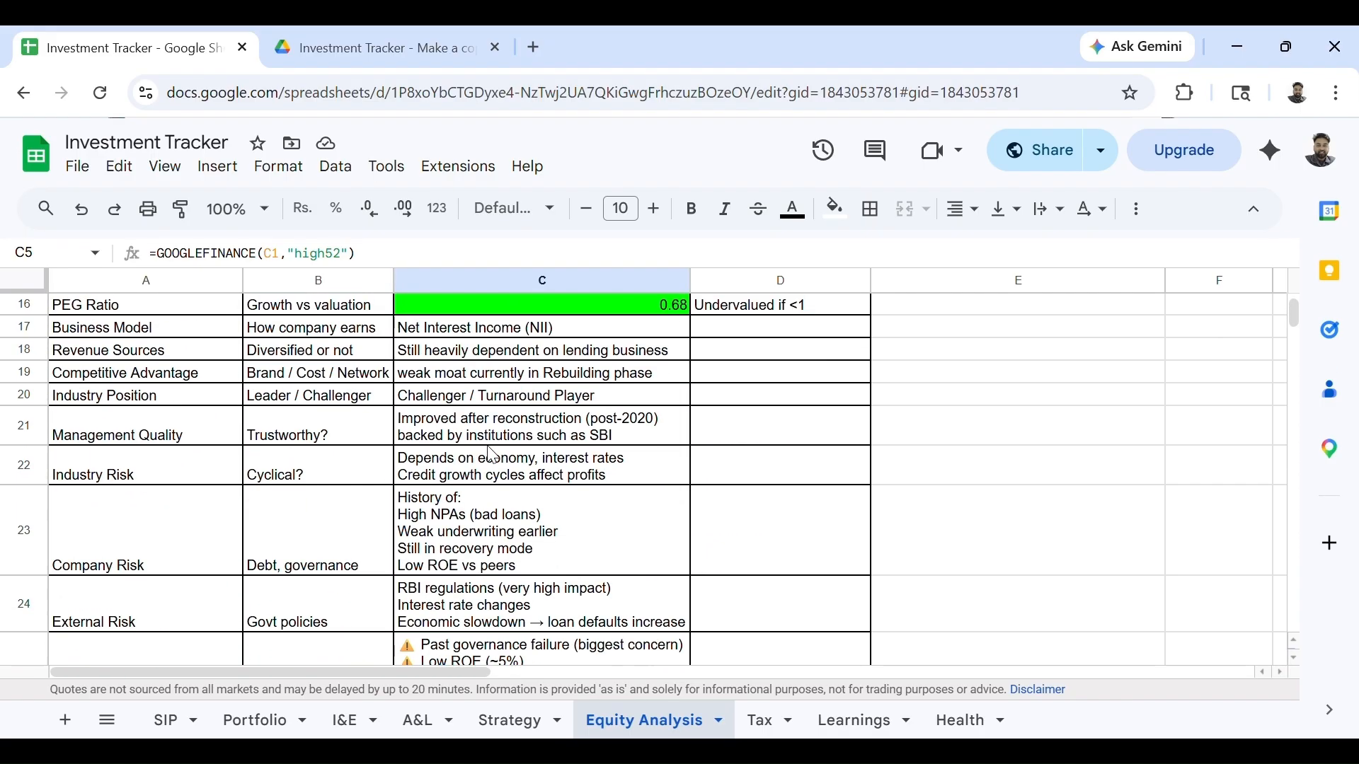
scroll(490, 450, "up", 8)
Go to the Tax sheet and highlight each column in turn, from Salary, STCG and LTCG to the tax on each.
left_click(768, 720)
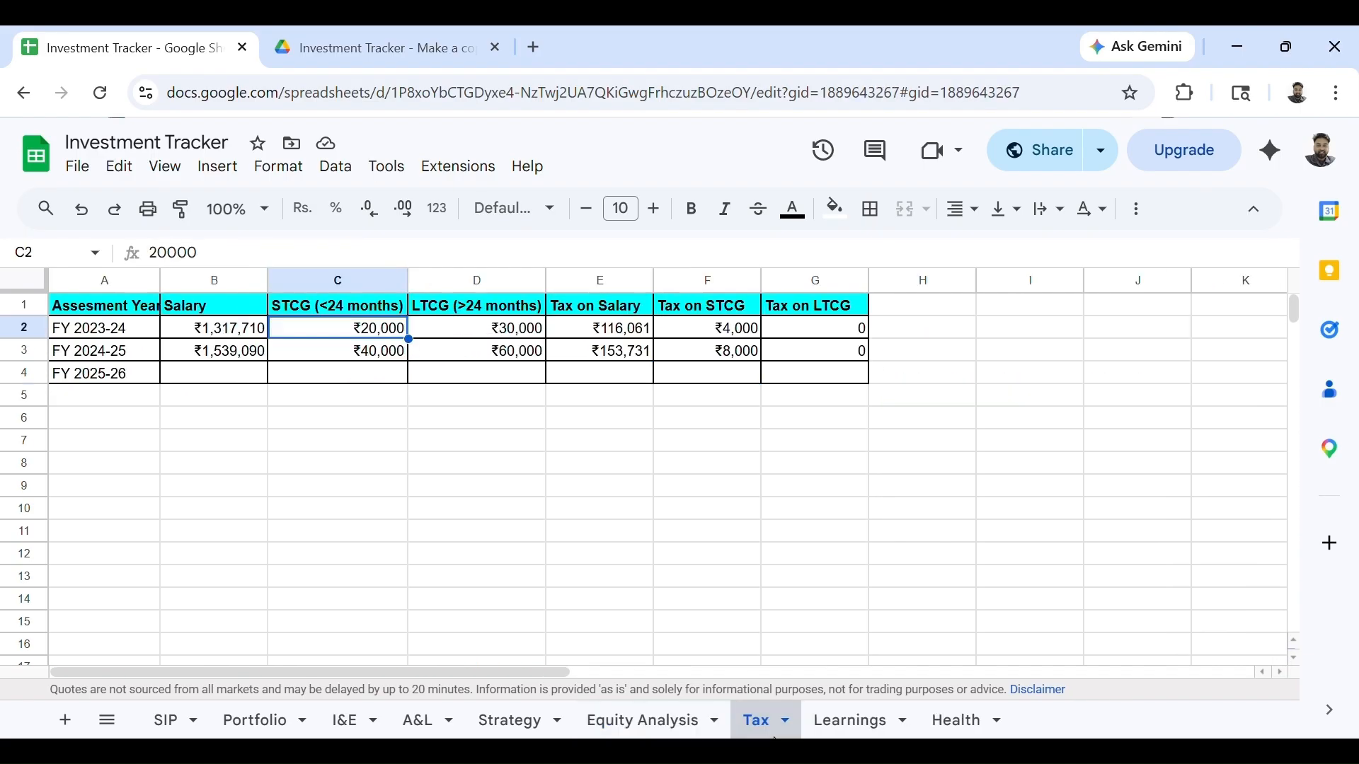
left_click(376, 441)
left_click(217, 280)
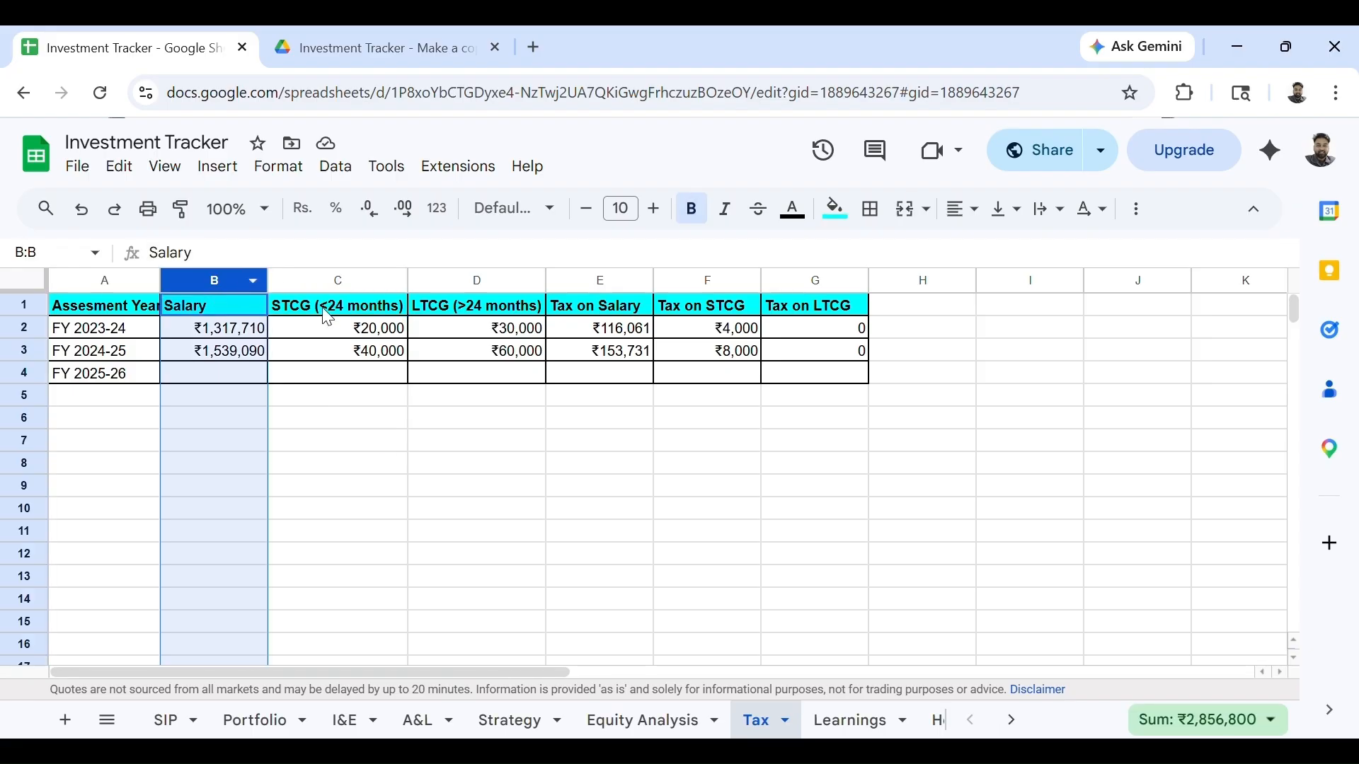
left_click(352, 276)
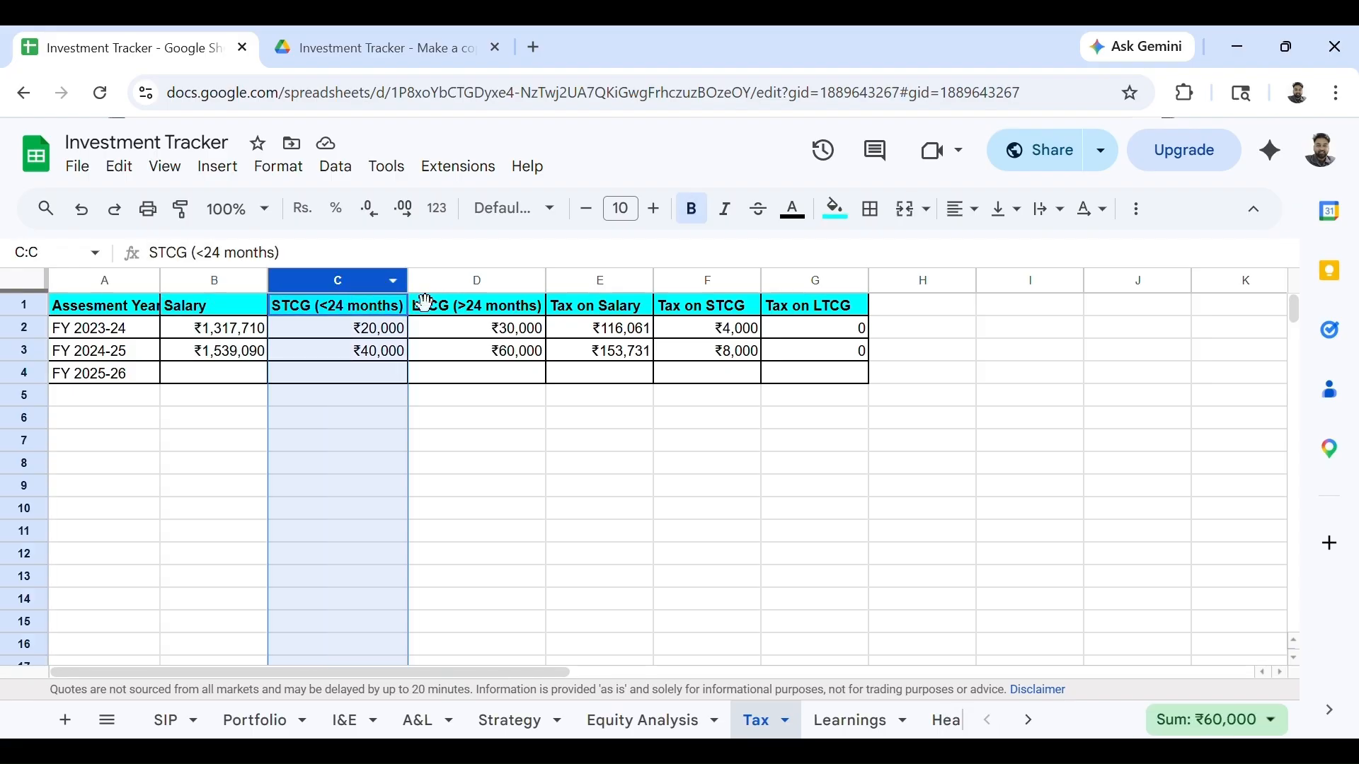
left_click(456, 281)
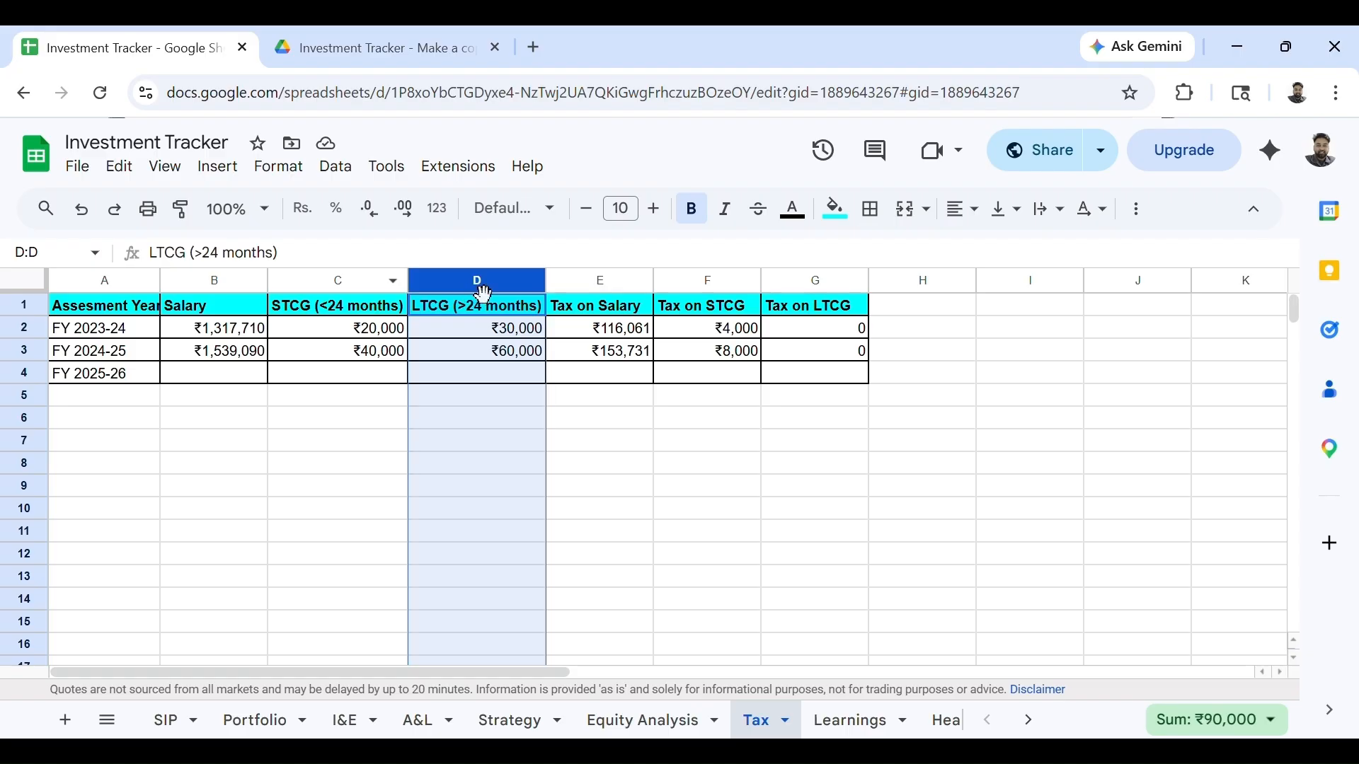
left_click(606, 282)
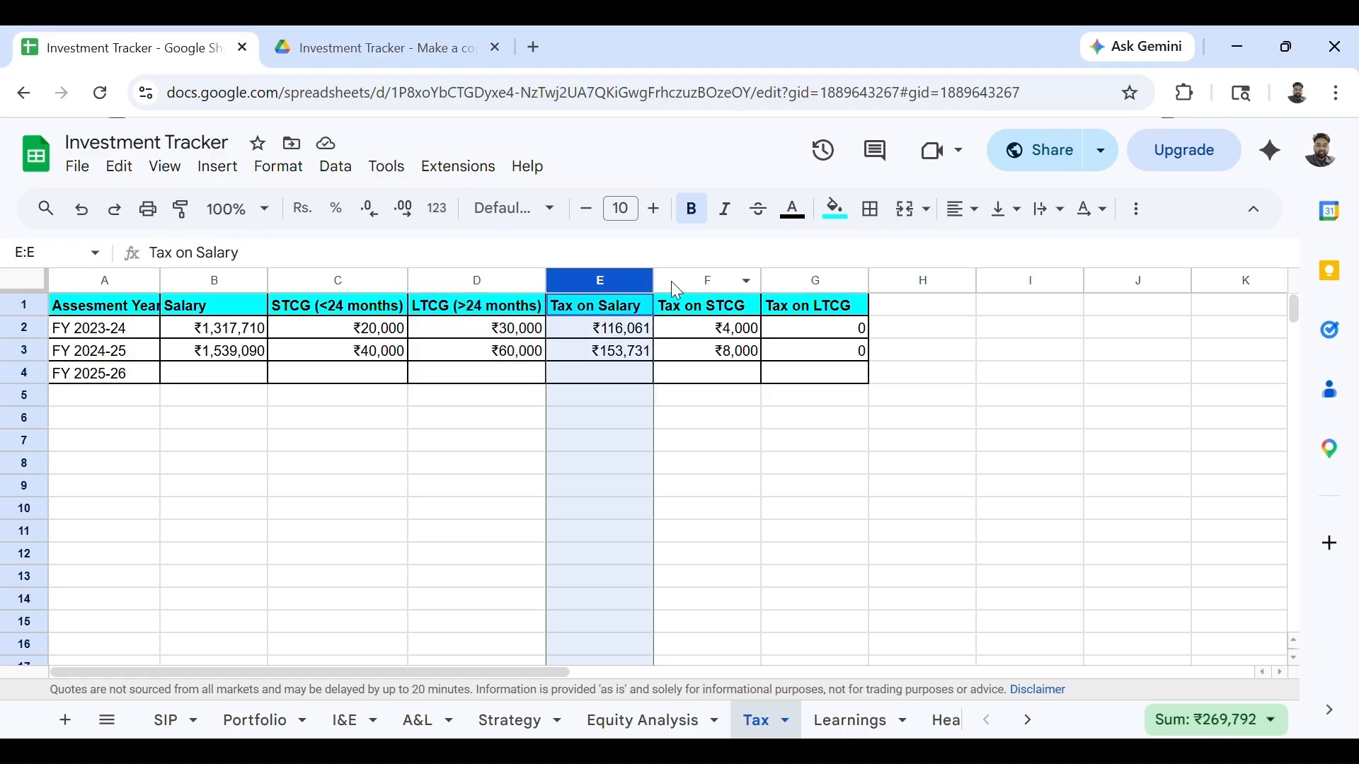
left_click(687, 287)
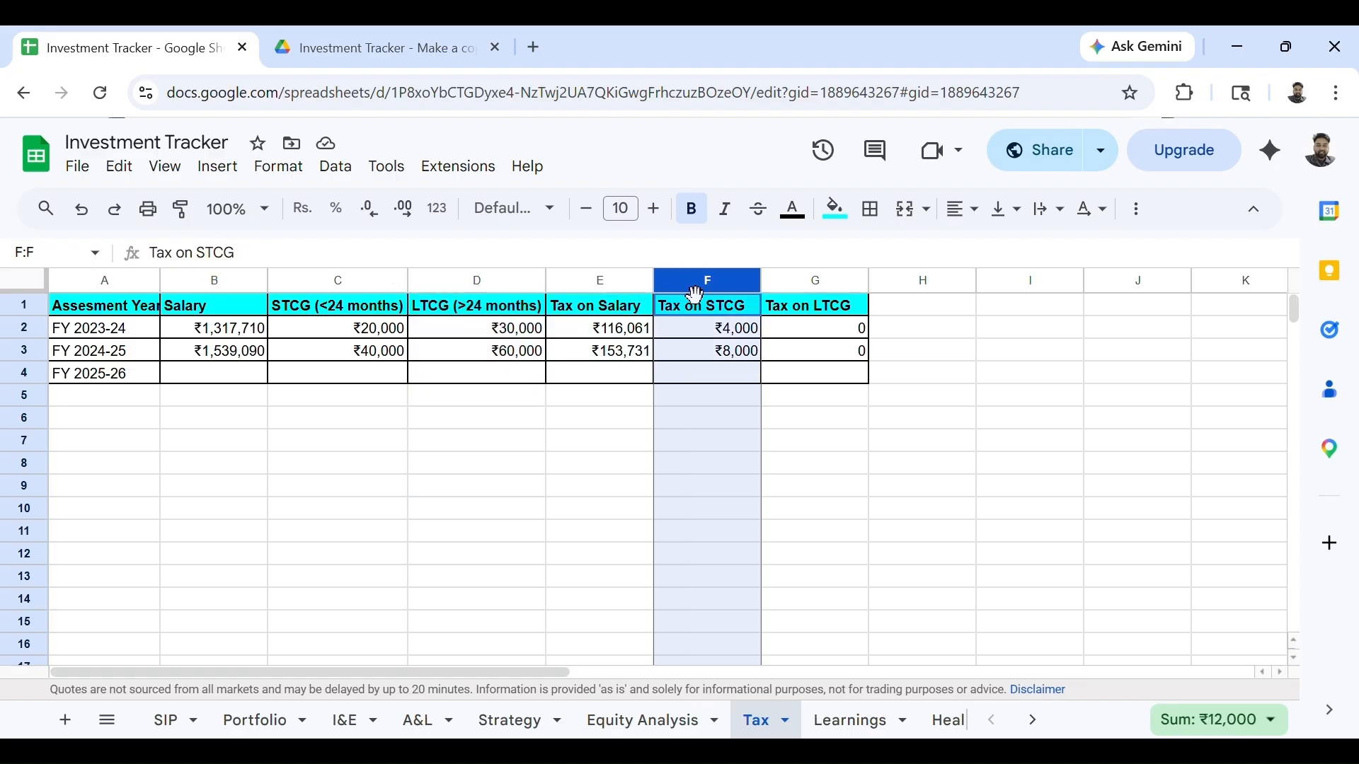
left_click(799, 284)
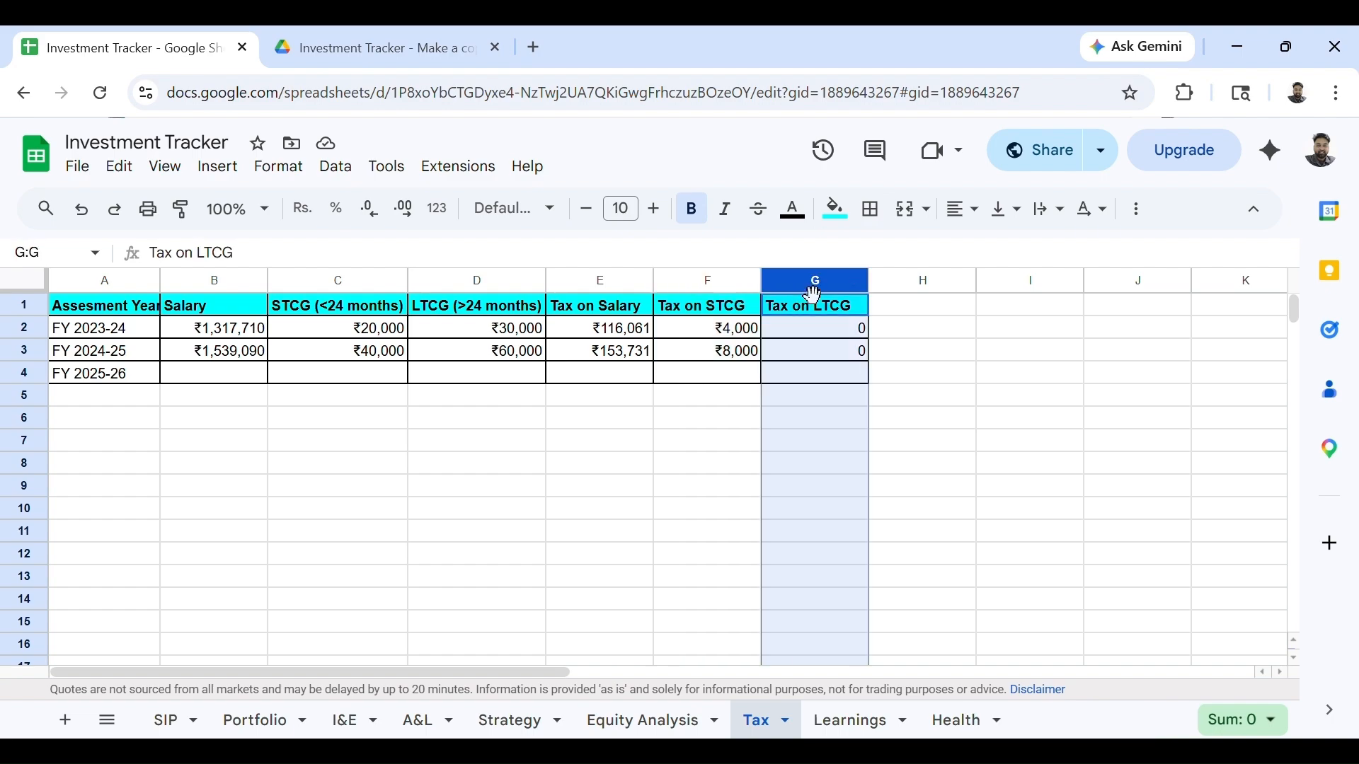
left_click(812, 400)
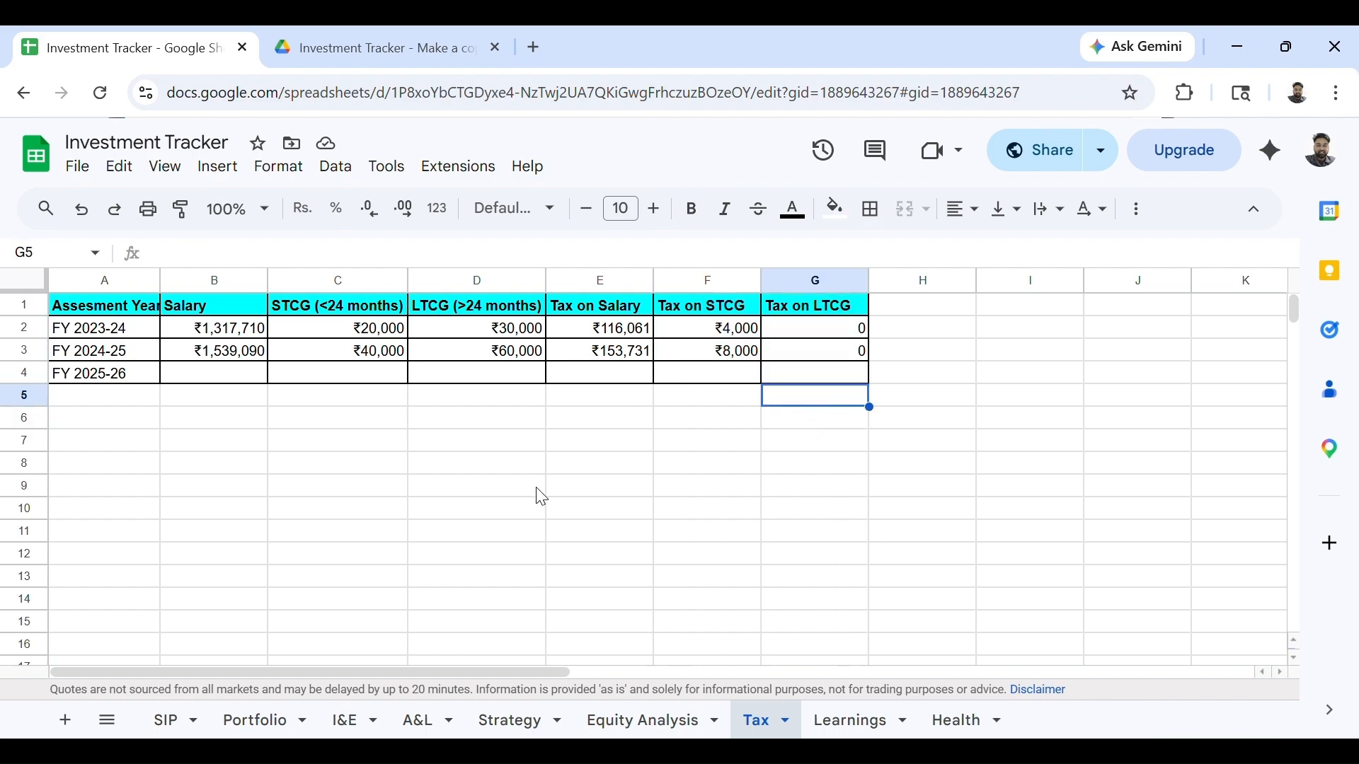
Go to the Learnings sheet and skim its full list of investing principles, returning to the first row.
left_click(843, 727)
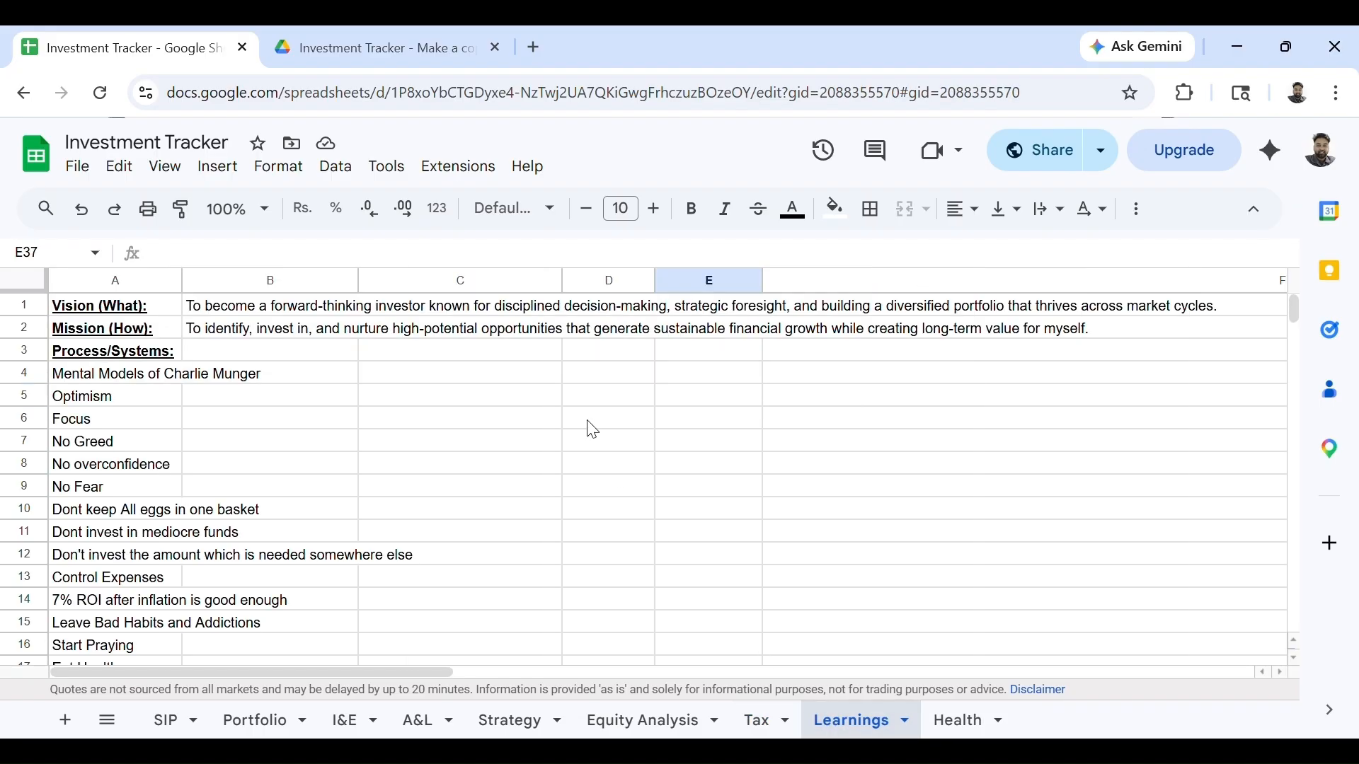
scroll(591, 427, "down", 10)
scroll(593, 429, "up", 10)
scroll(593, 430, "down", 6)
scroll(593, 430, "up", 2)
scroll(593, 430, "up", 4)
Highlight the Vision (What), Mission (How) and Process/Systems rows of the Learnings sheet one at a time.
left_click(272, 441)
left_click(24, 307)
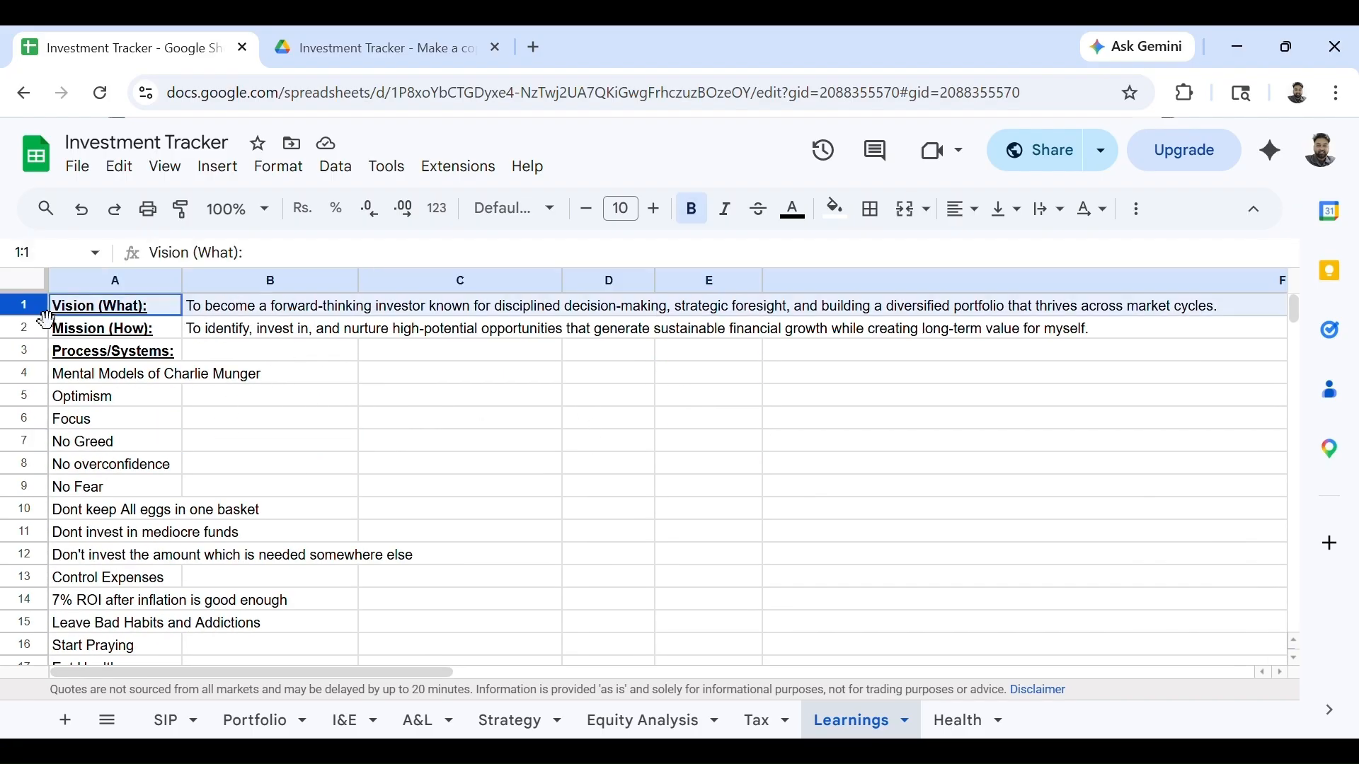
left_click(36, 332)
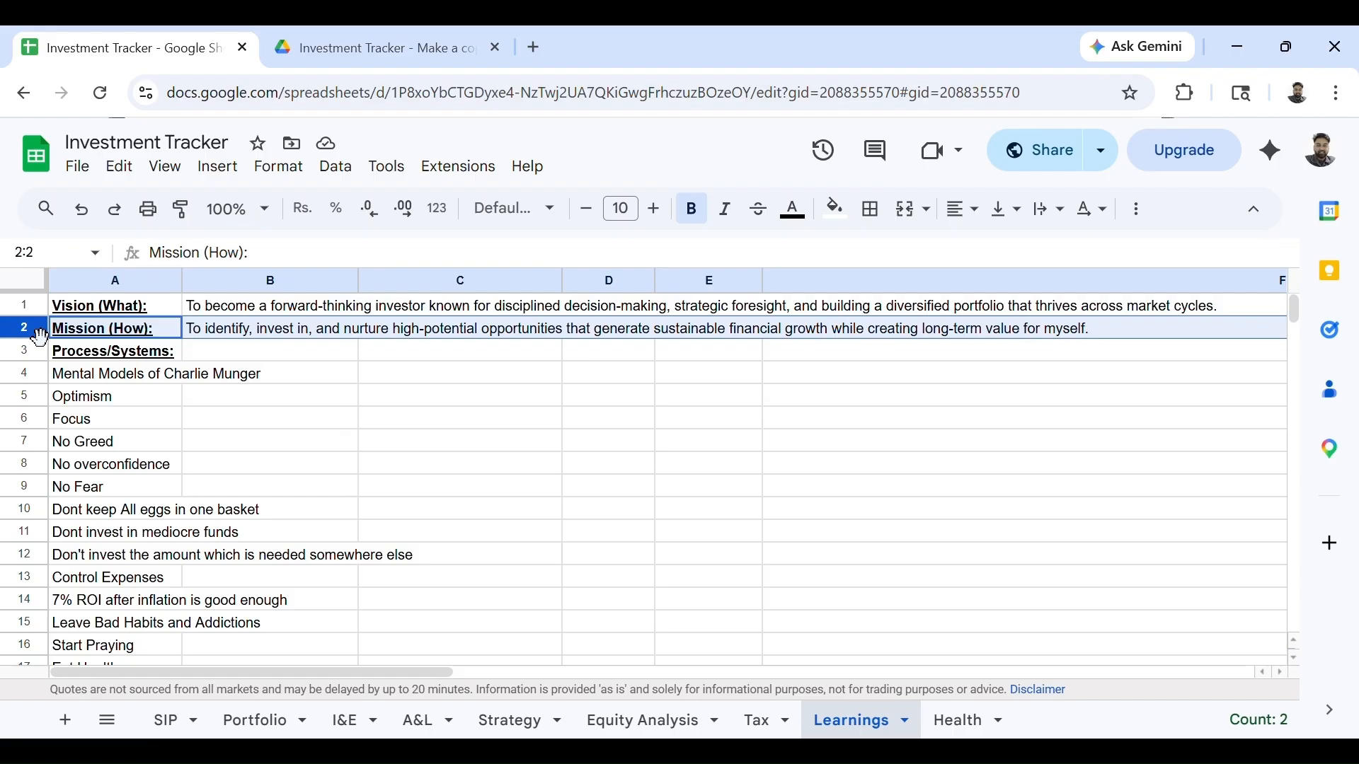
left_click(39, 357)
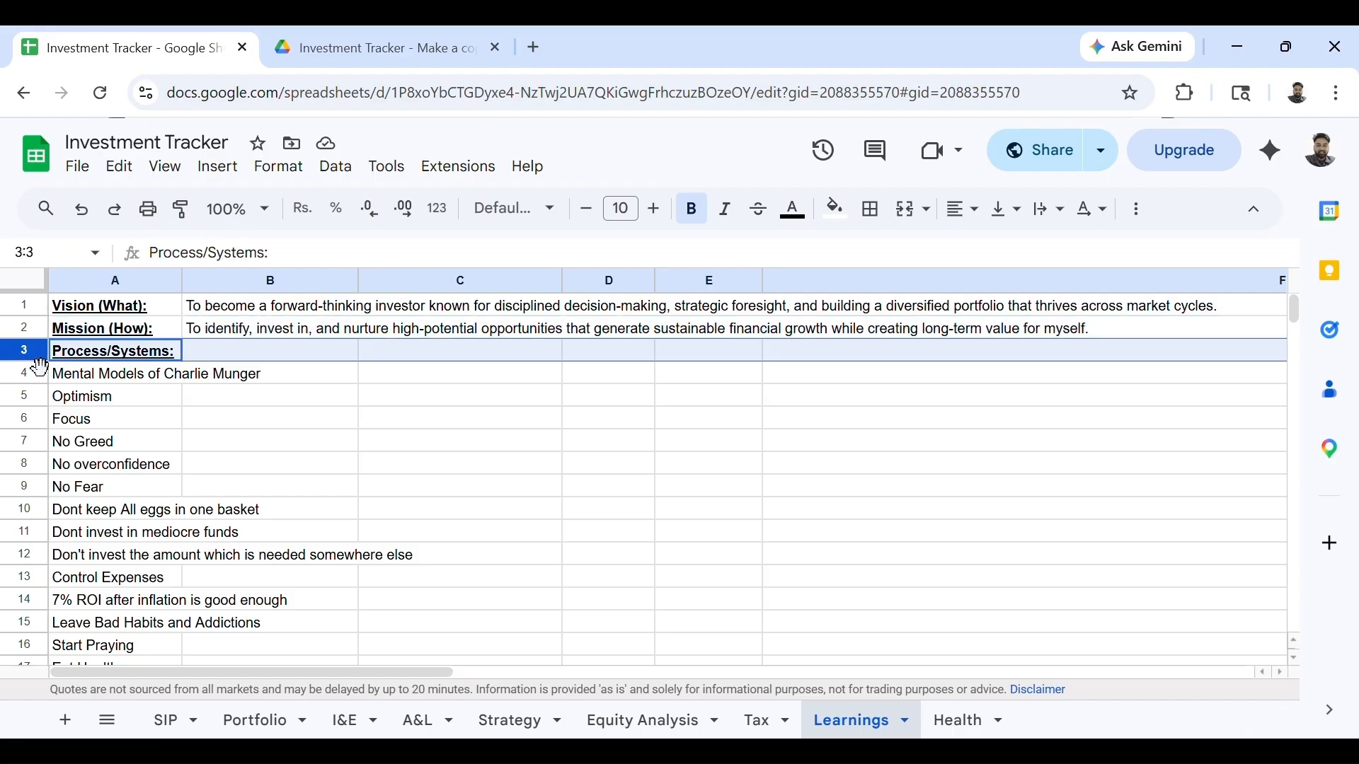
left_click(51, 353)
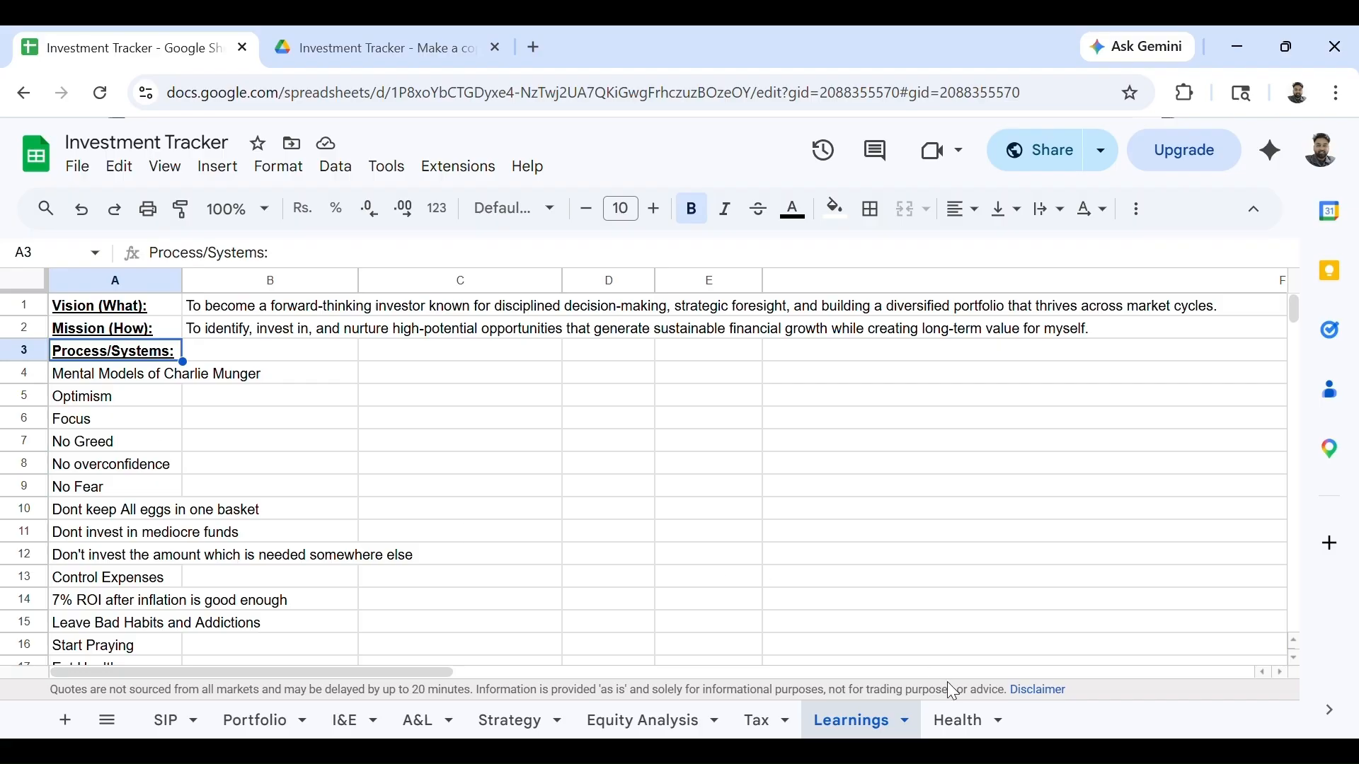
Go to the Health sheet and skim its metrics from Vital Metrics down past Mental & Preventative Wealth.
left_click(967, 722)
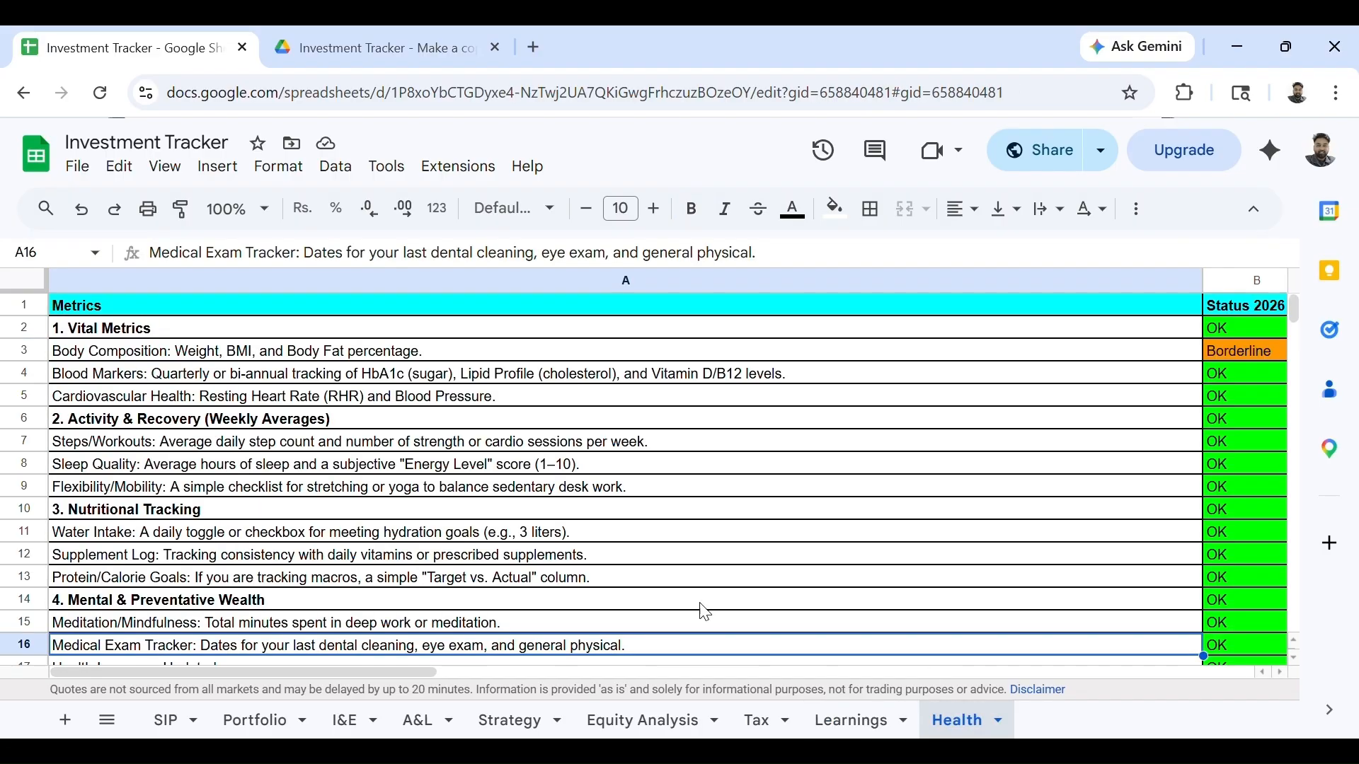
scroll(692, 598, "down", 2)
scroll(692, 598, "up", 2)
scroll(694, 600, "down", 1)
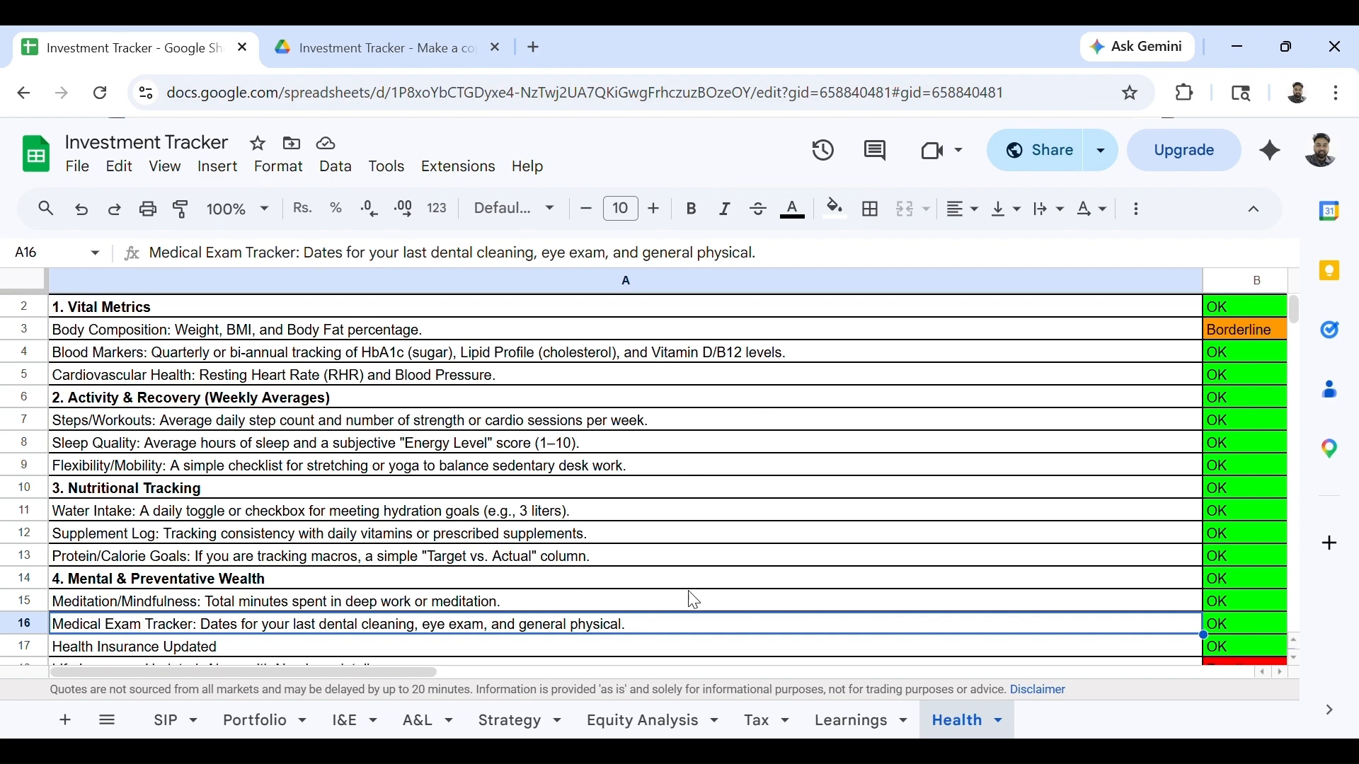
scroll(694, 601, "down", 3)
scroll(695, 601, "up", 3)
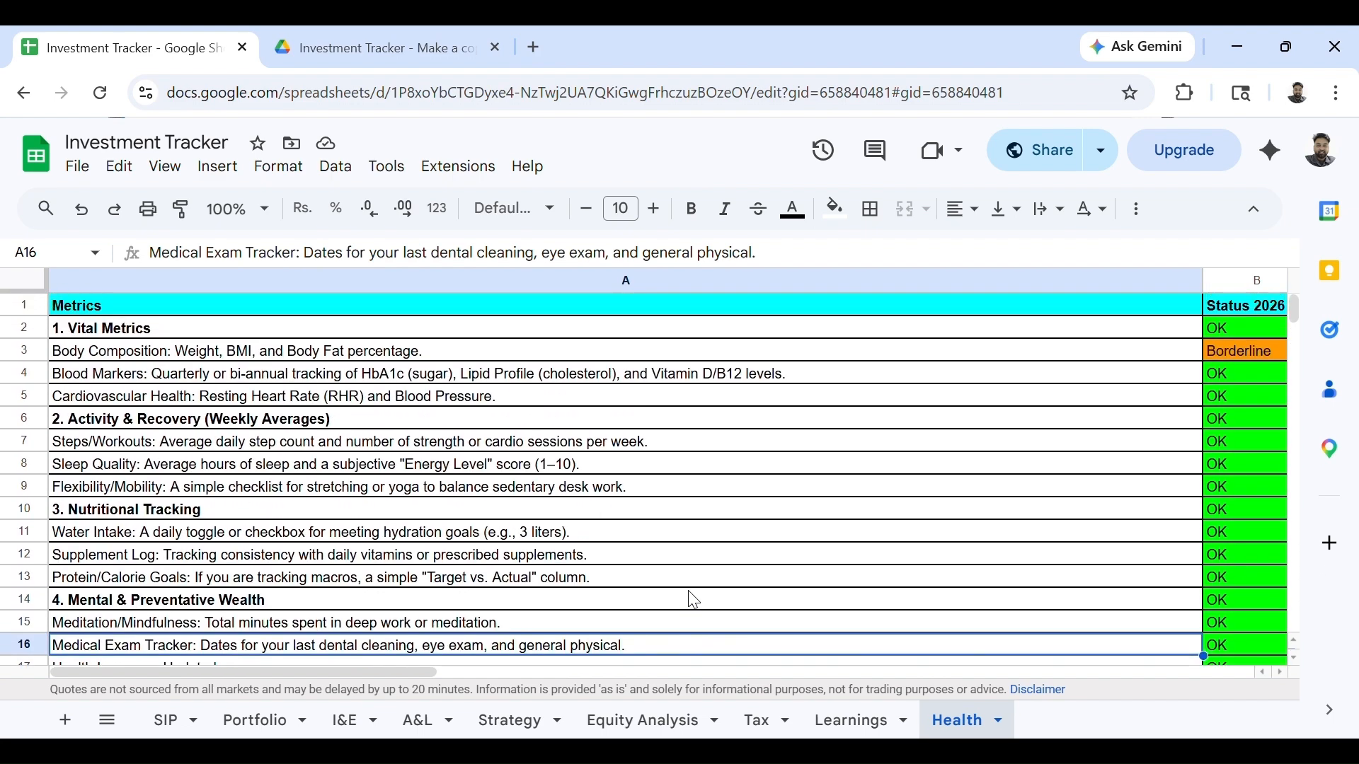
Examine the Status 2026 column alongside the health metrics, including the medical exam and insurance rows.
scroll(694, 600, "right", 2)
scroll(694, 601, "right", 1)
scroll(694, 601, "left", 3)
scroll(694, 601, "right", 1)
scroll(695, 600, "down", 3)
scroll(695, 601, "up", 3)
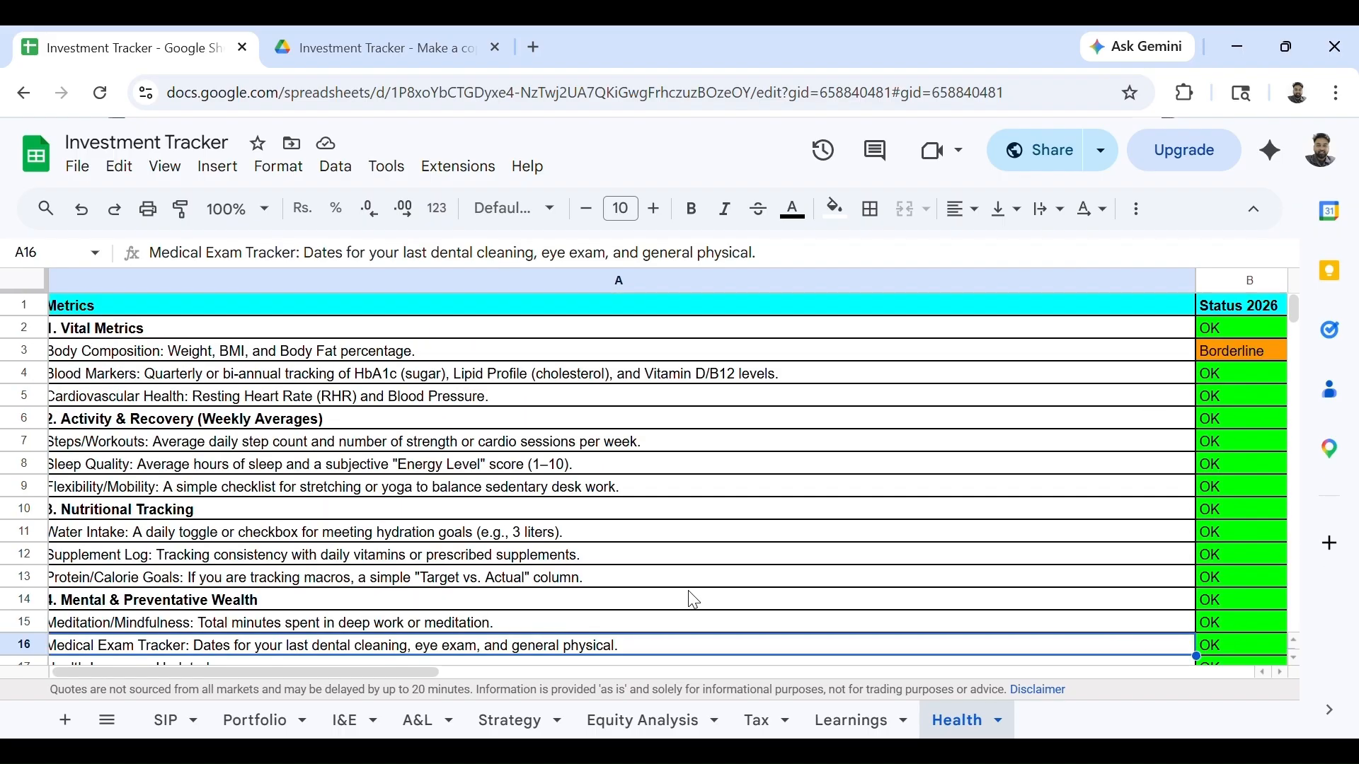
scroll(694, 601, "left", 1)
scroll(694, 600, "right", 2)
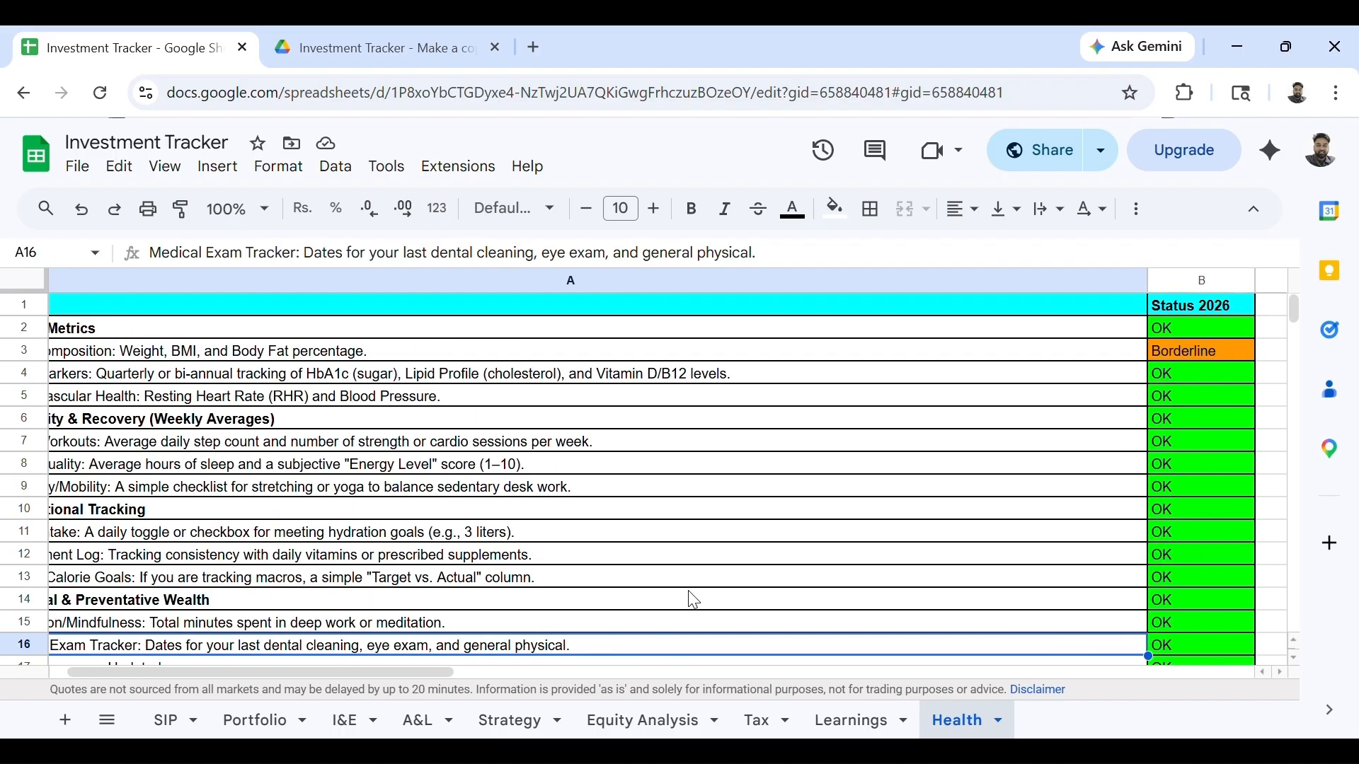
scroll(694, 601, "left", 2)
scroll(403, 591, "down", 3)
scroll(404, 590, "up", 3)
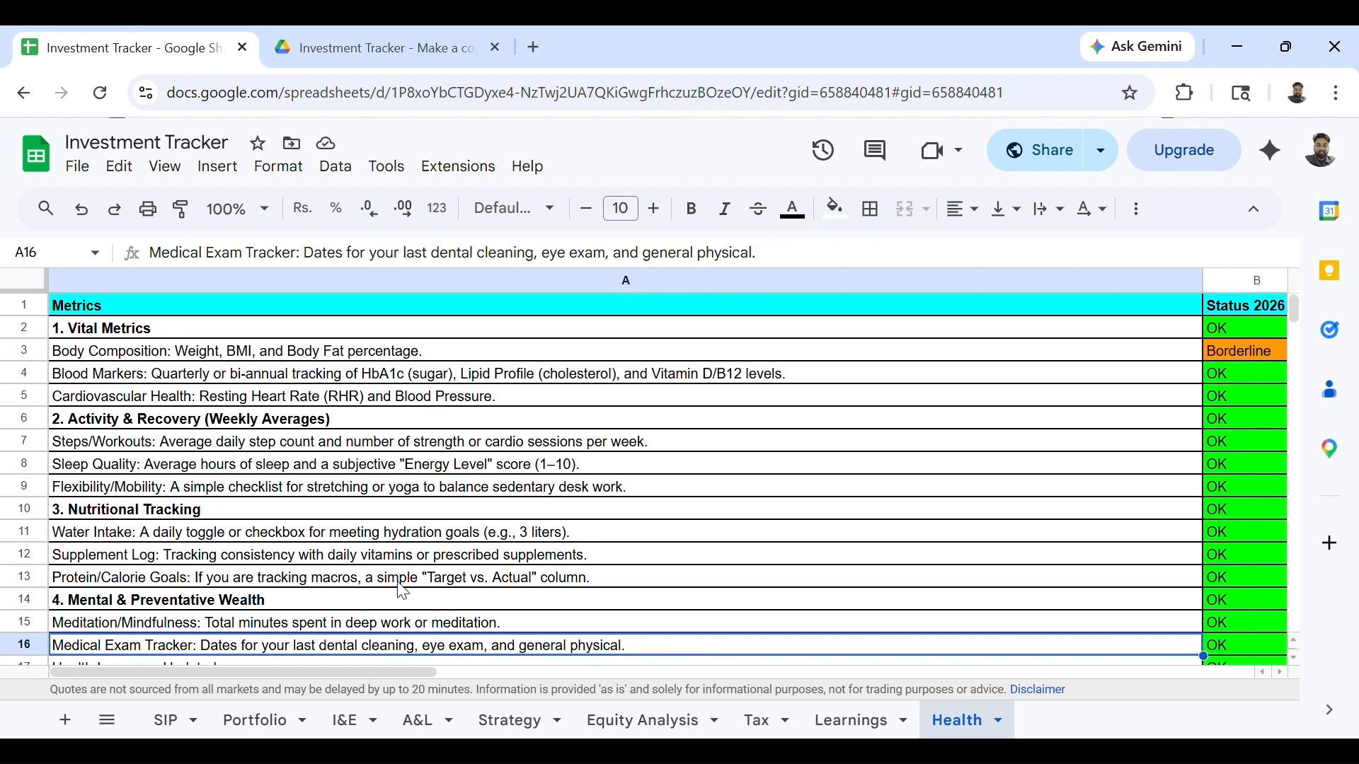
scroll(404, 591, "down", 1)
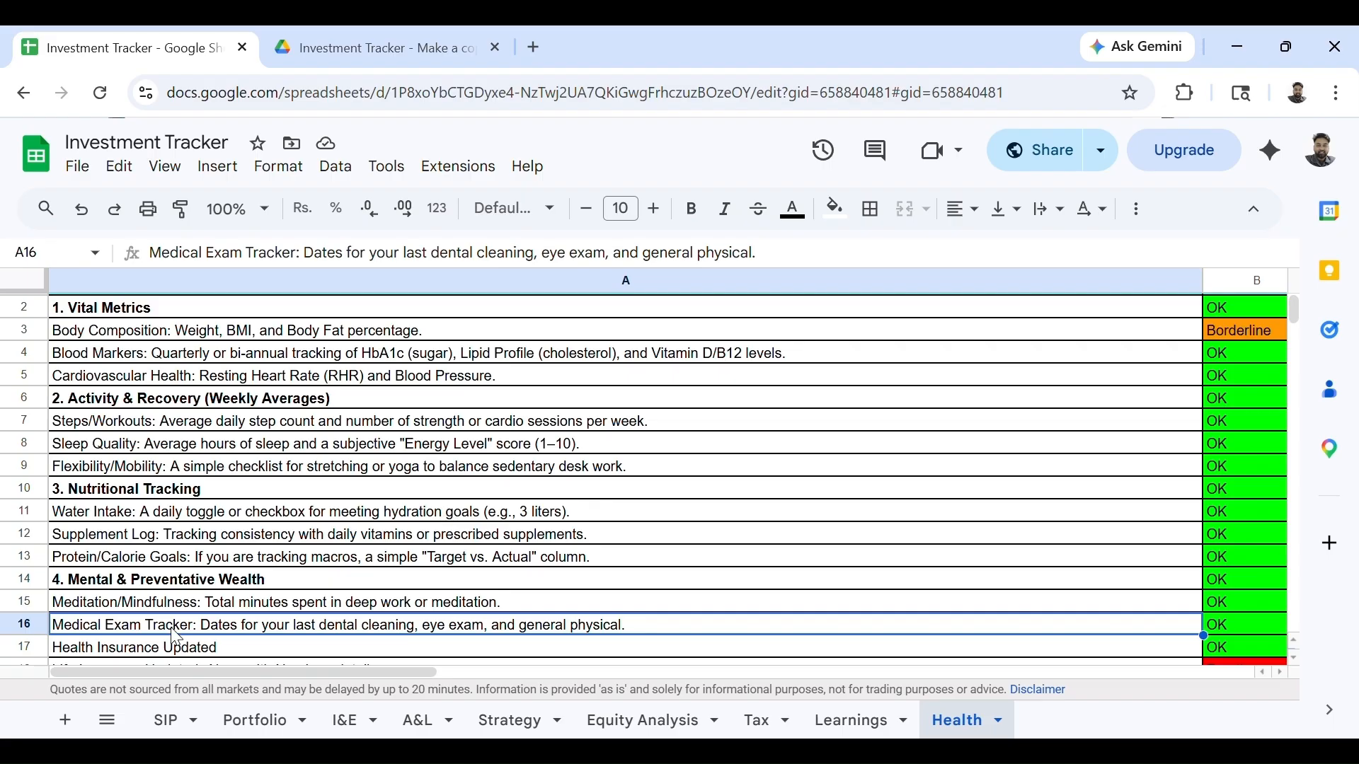
Return to the SIP sheet with the Monthly SIP Tracker and select the empty cell H9 below the table.
left_click(150, 718)
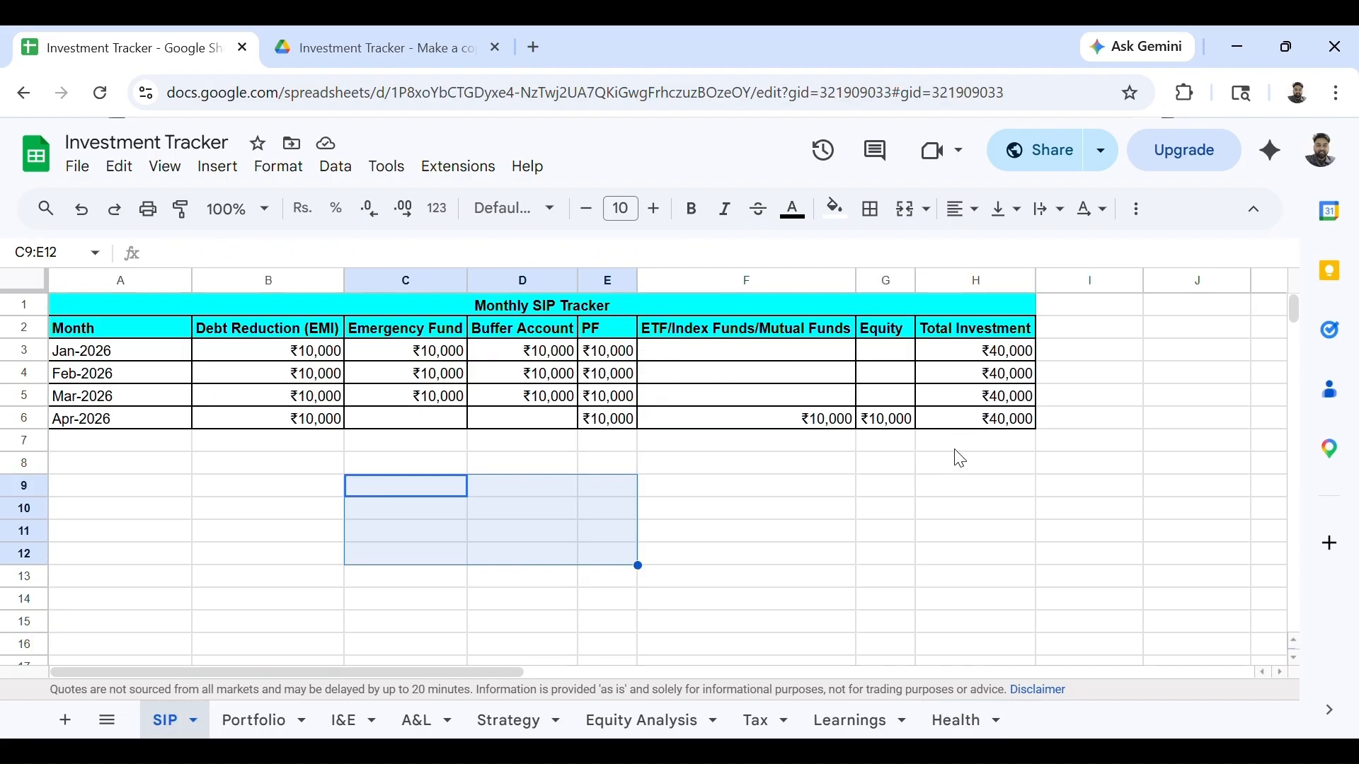
left_click(959, 496)
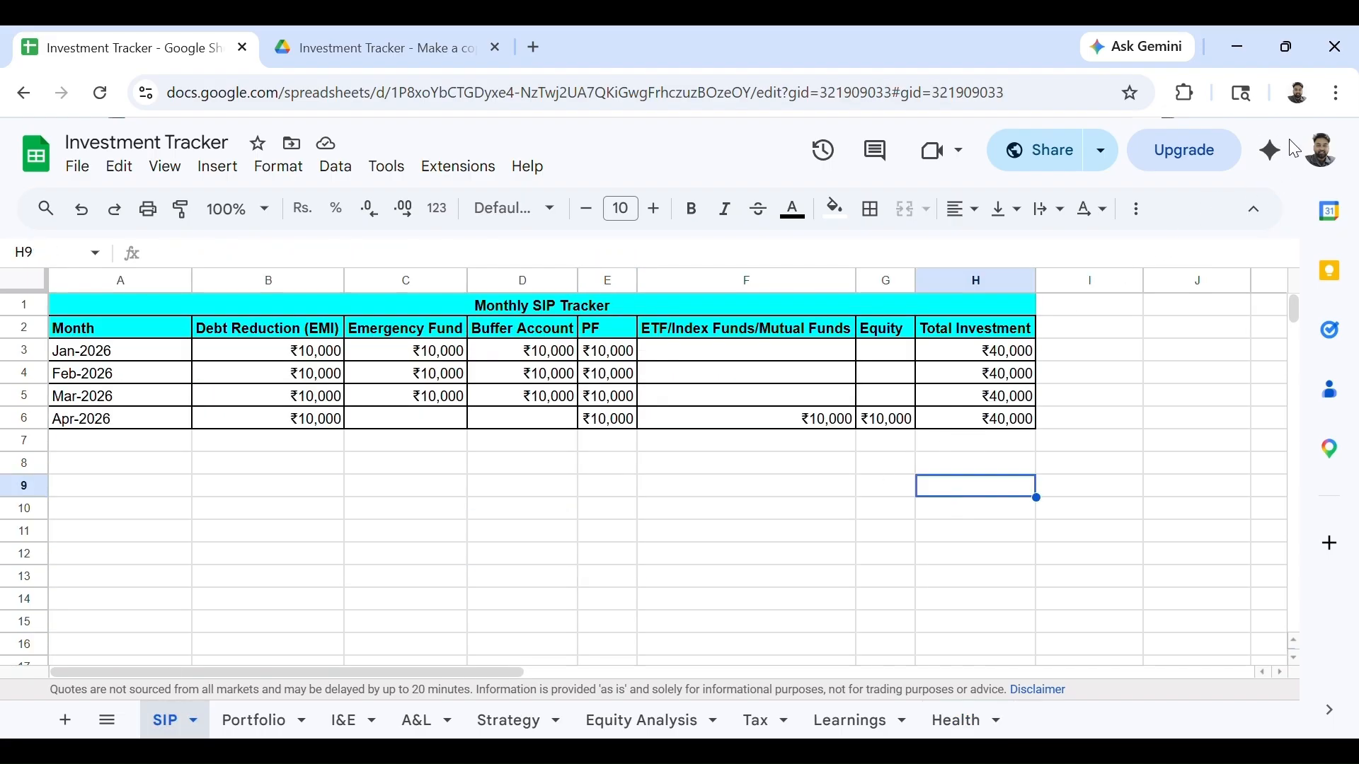